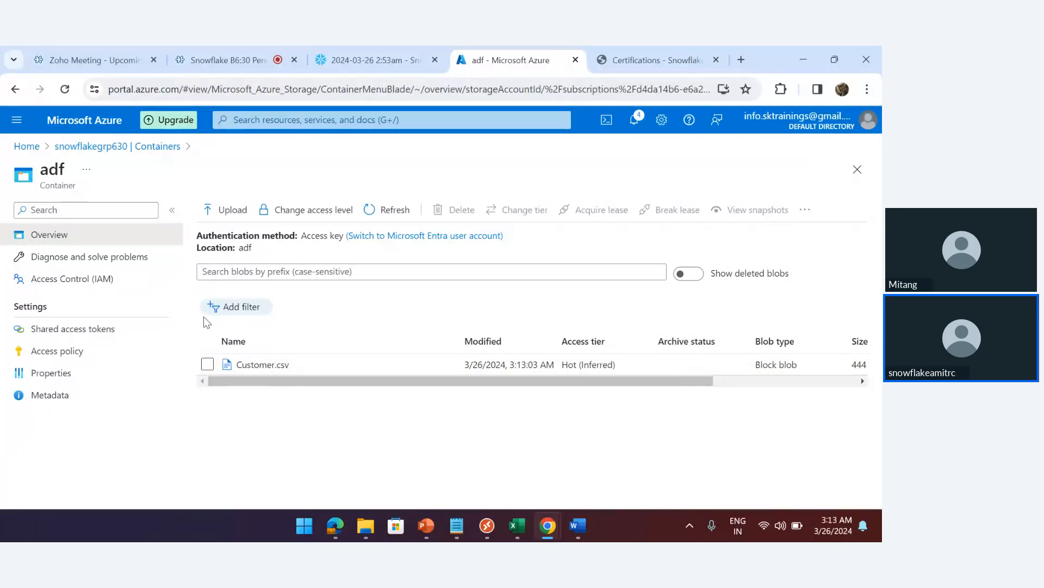
# Check the adf container's contents (Customer.csv), then go back to the Azure home page
pyautogui.click(87, 147)
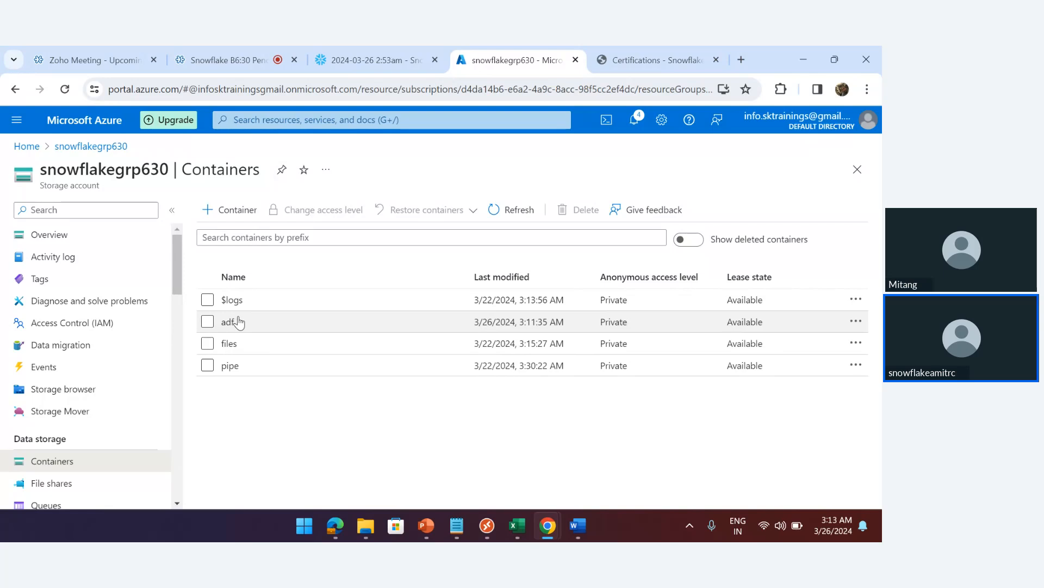
pyautogui.click(239, 322)
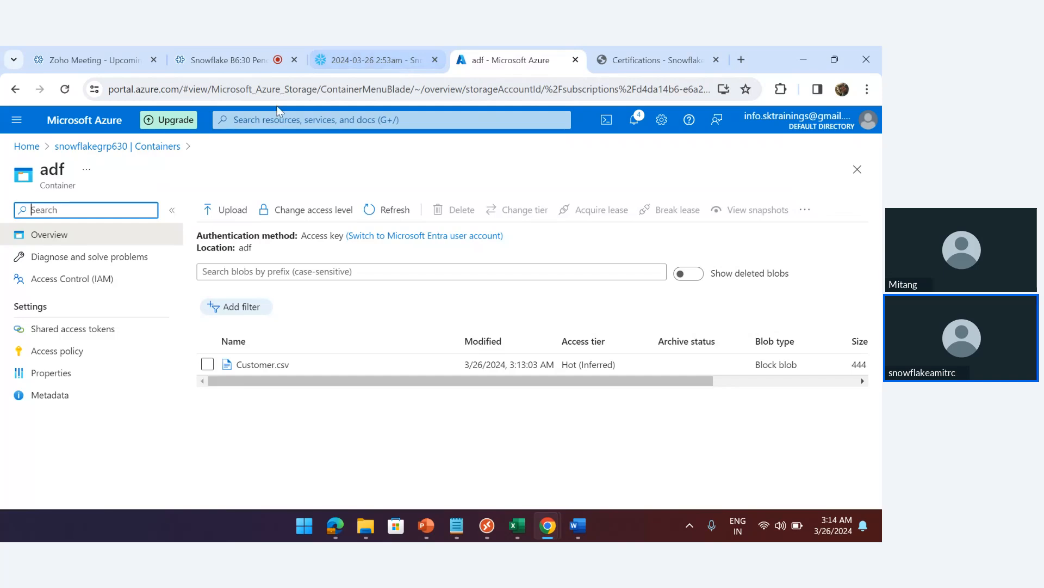
pyautogui.click(31, 149)
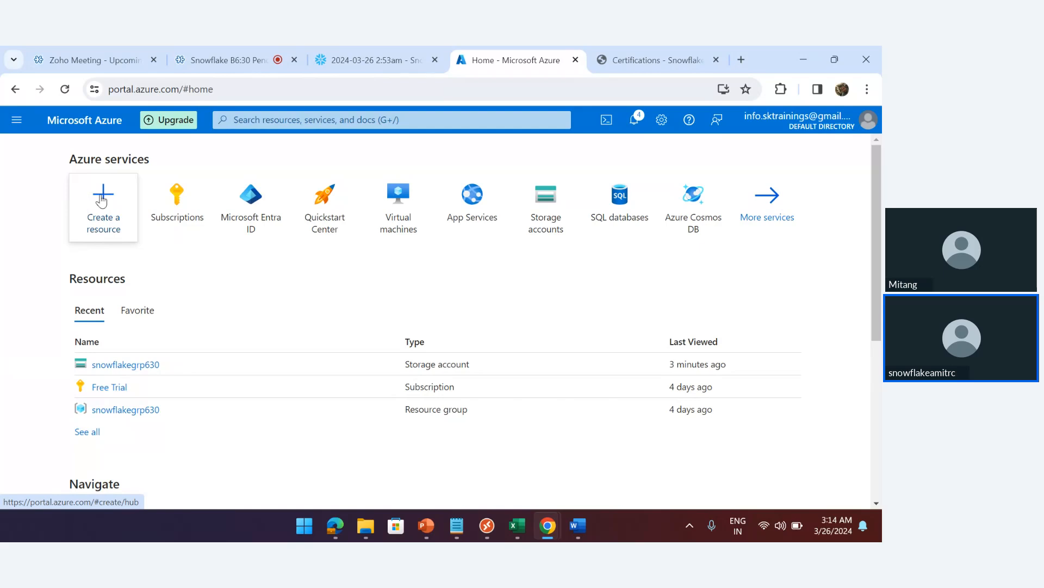
# Search the Marketplace for 'data factory' and start creating a new Data Factory
pyautogui.click(101, 201)
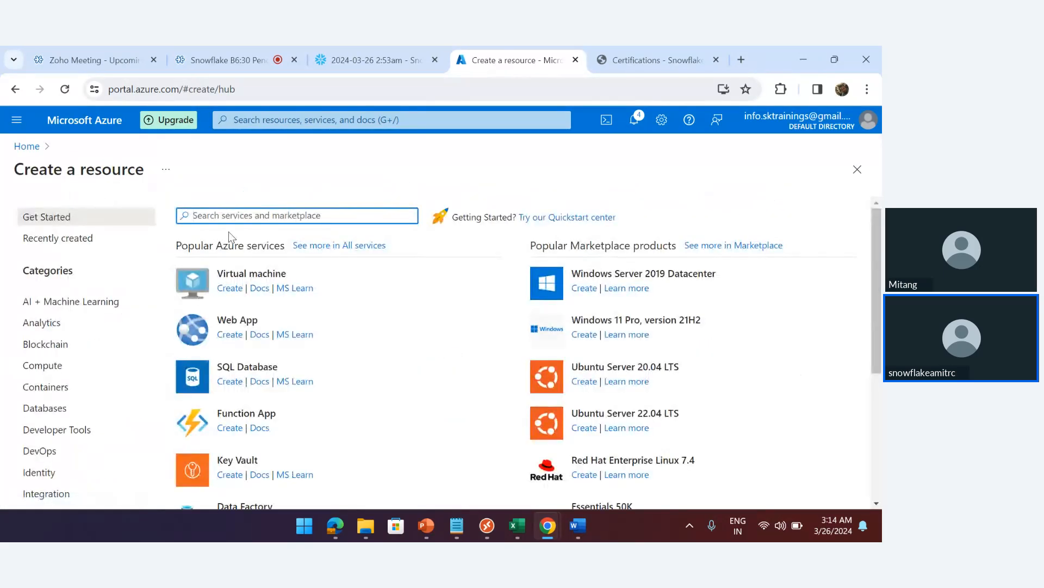
pyautogui.write('dat')
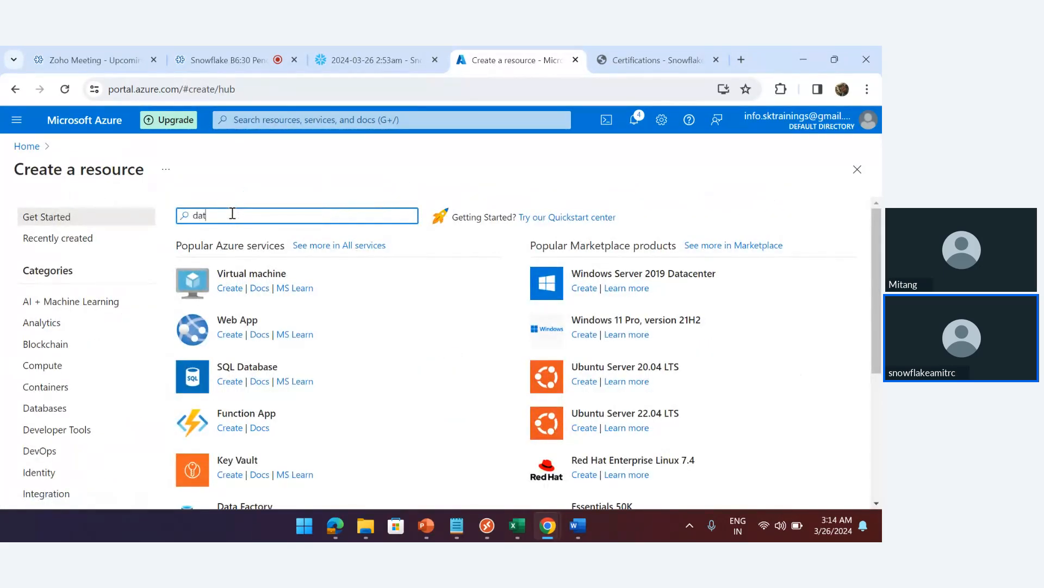
pyautogui.write('a fac')
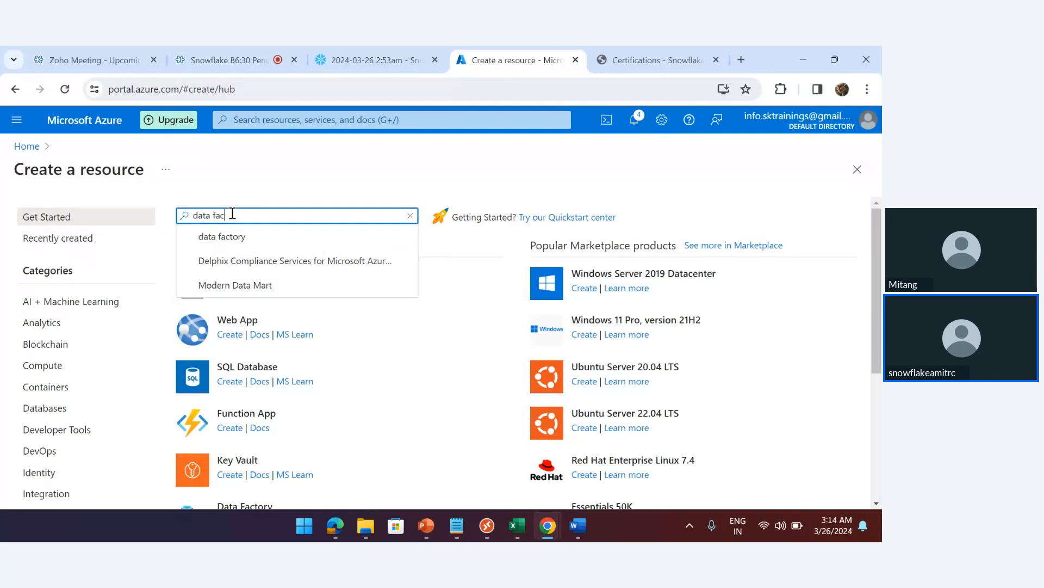
pyautogui.click(223, 237)
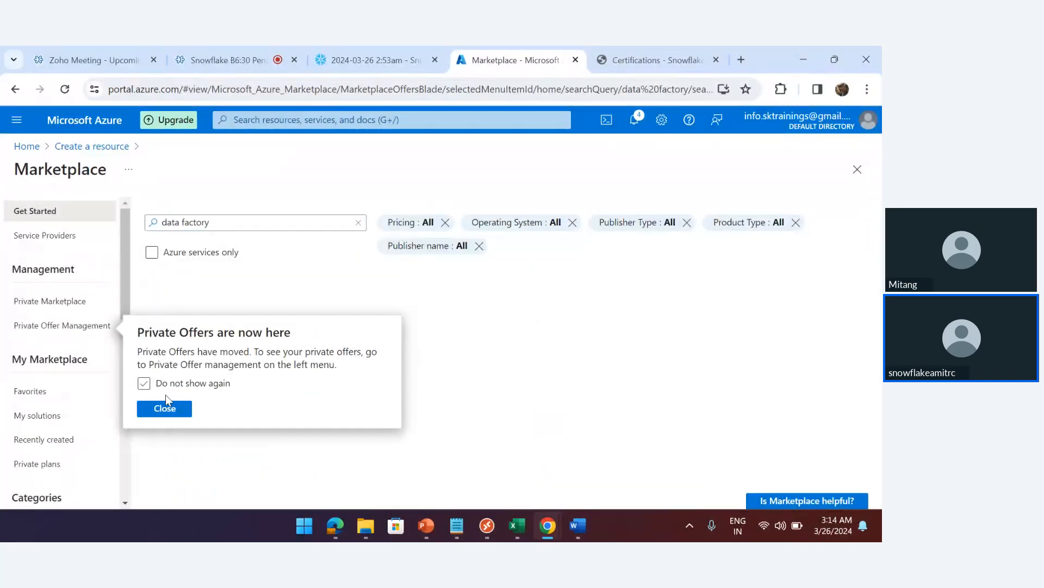
pyautogui.click(164, 409)
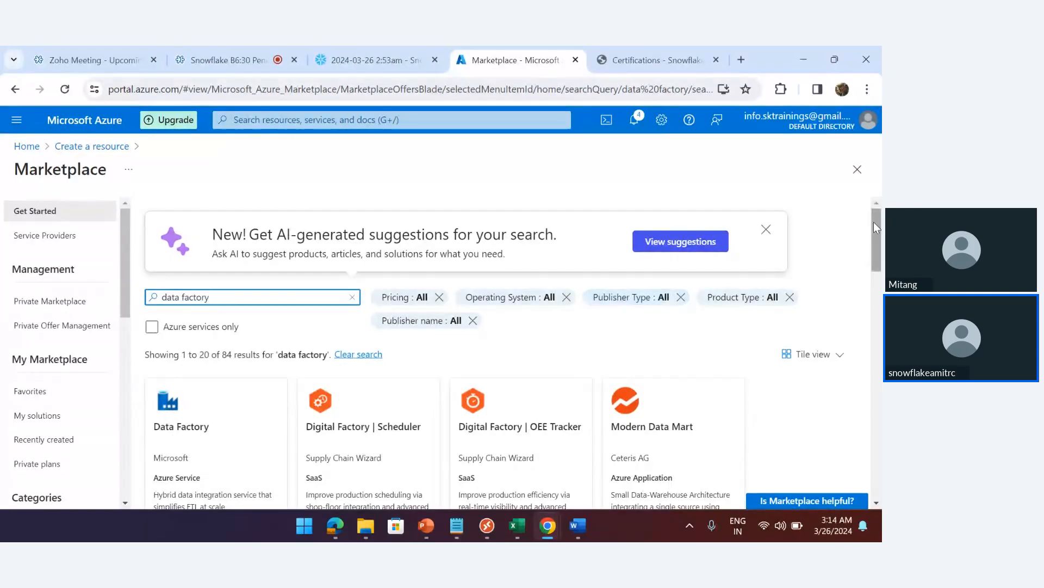
pyautogui.moveTo(874, 228); pyautogui.dragTo(878, 270)
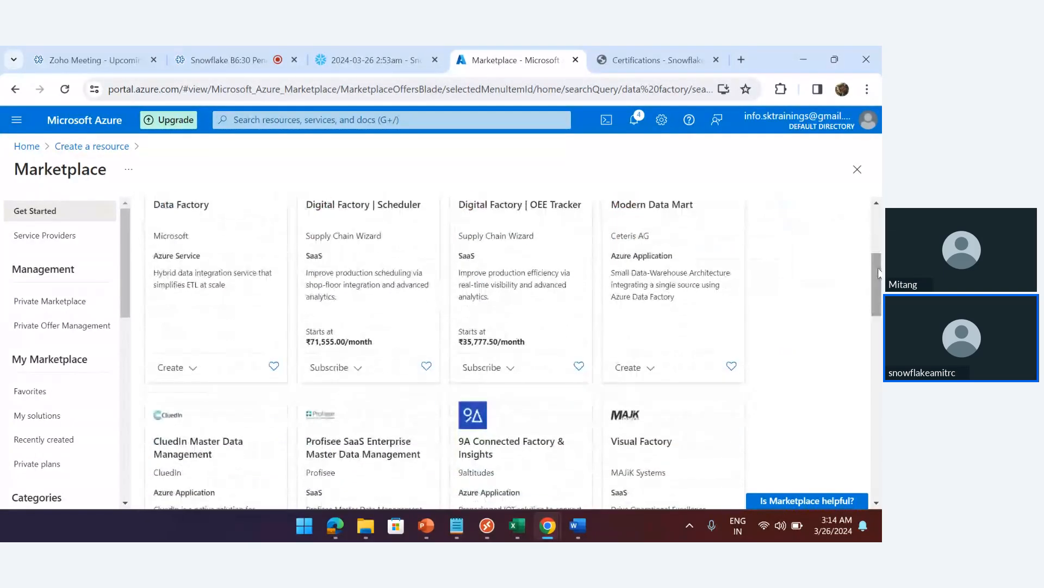
pyautogui.click(195, 369)
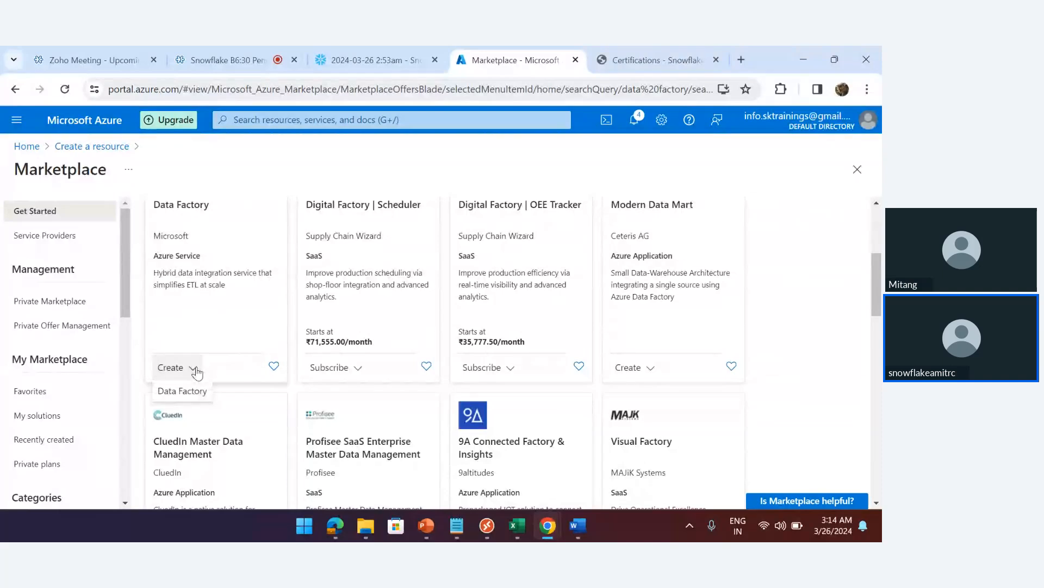
pyautogui.click(182, 392)
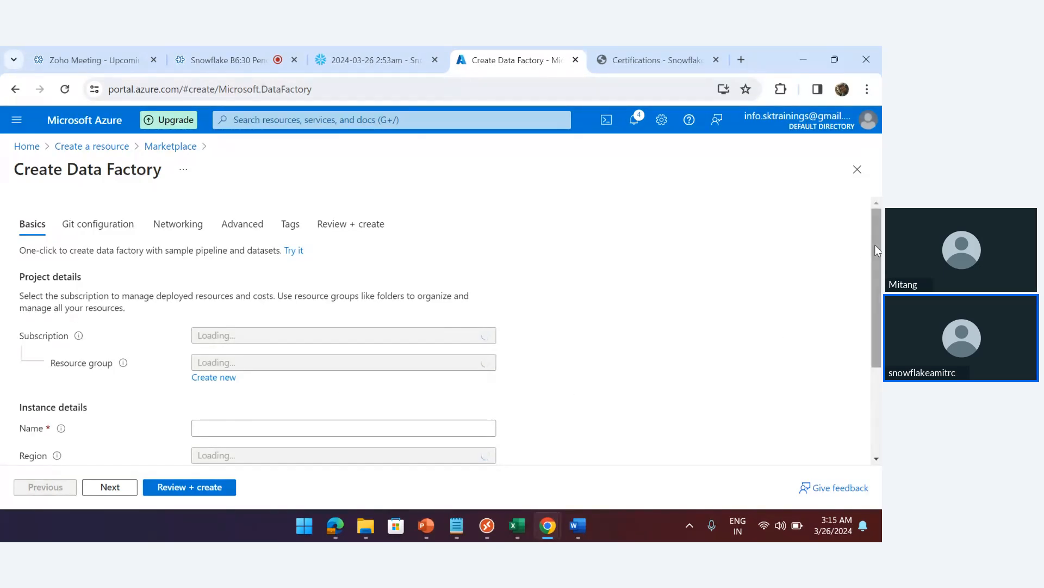
# Put the new data factory in resource group snowflakegrp630 and name it adf01b630
pyautogui.moveTo(876, 252); pyautogui.dragTo(873, 309)
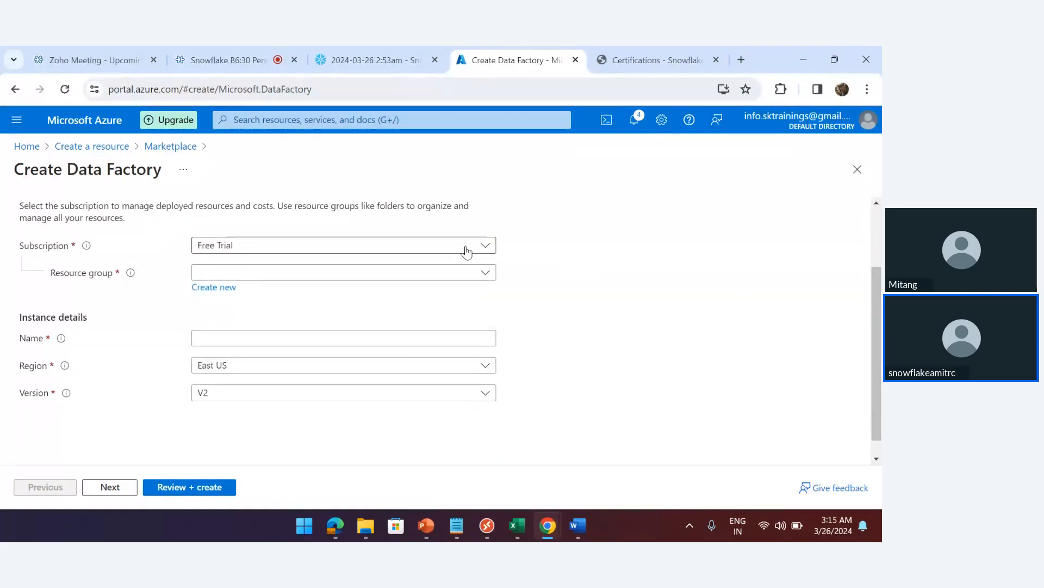
pyautogui.click(475, 275)
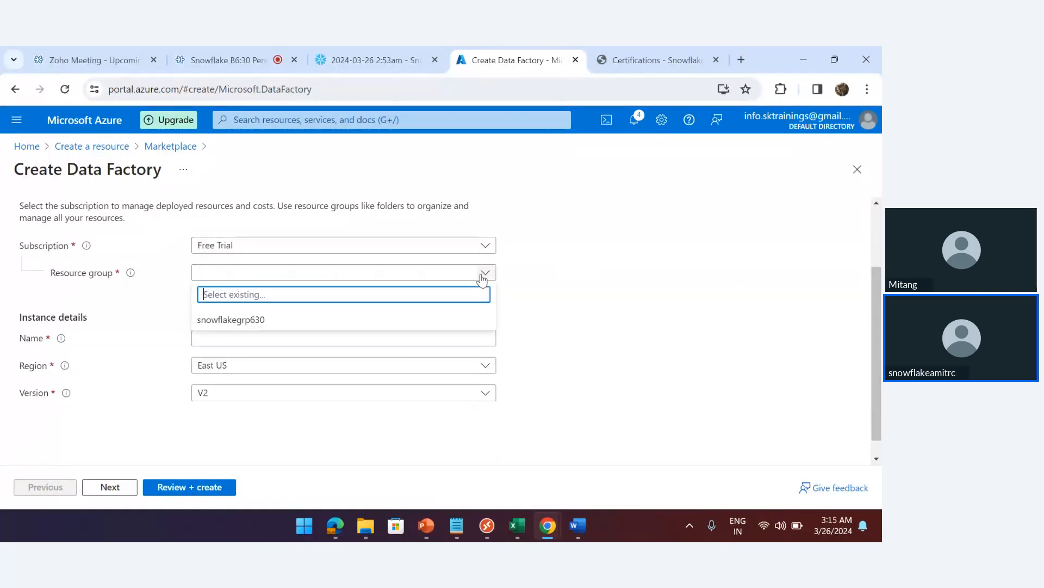
pyautogui.click(246, 323)
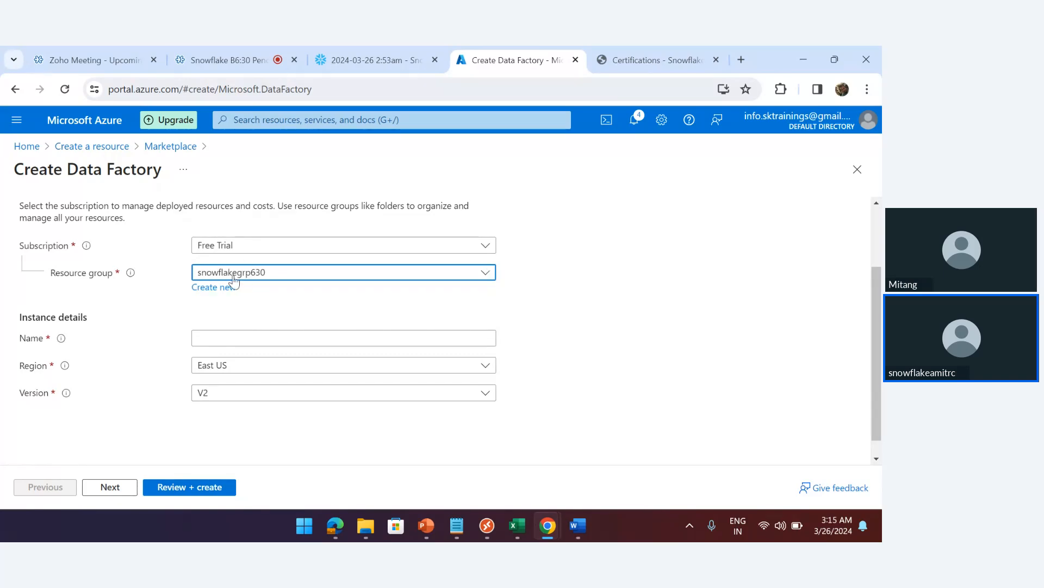
pyautogui.click(234, 336)
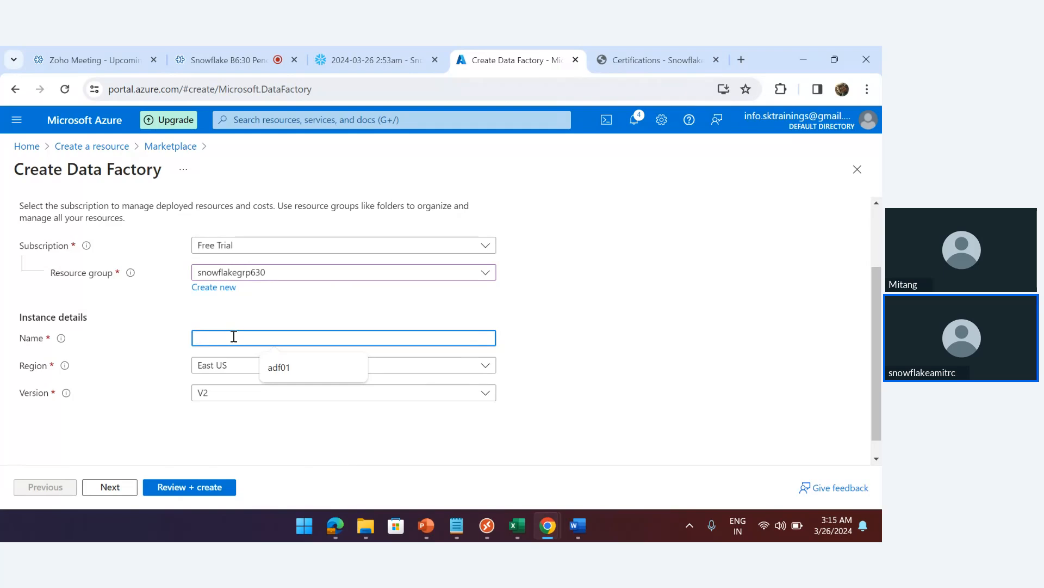
pyautogui.click(297, 373)
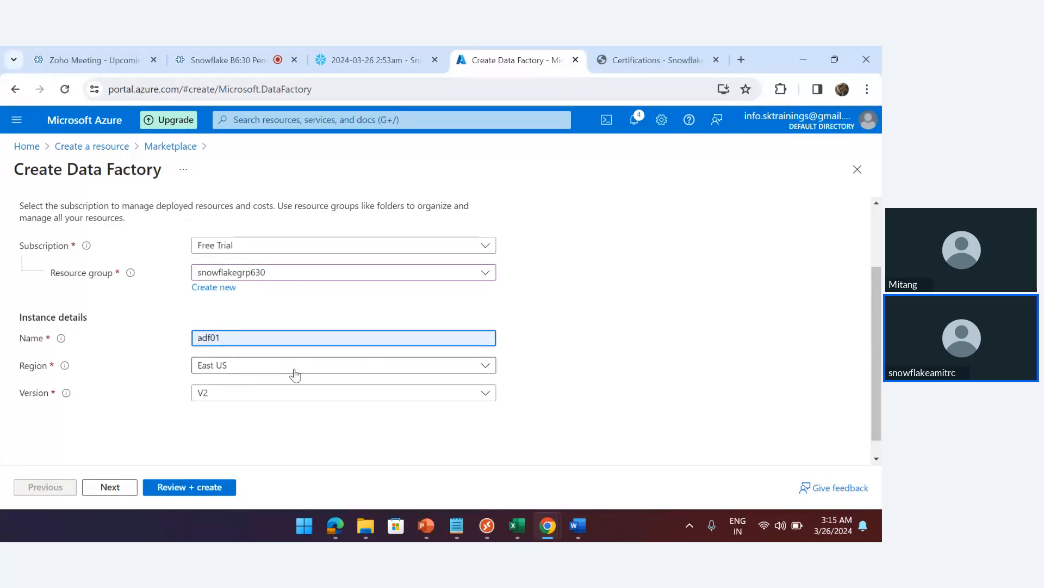
pyautogui.write('b630')
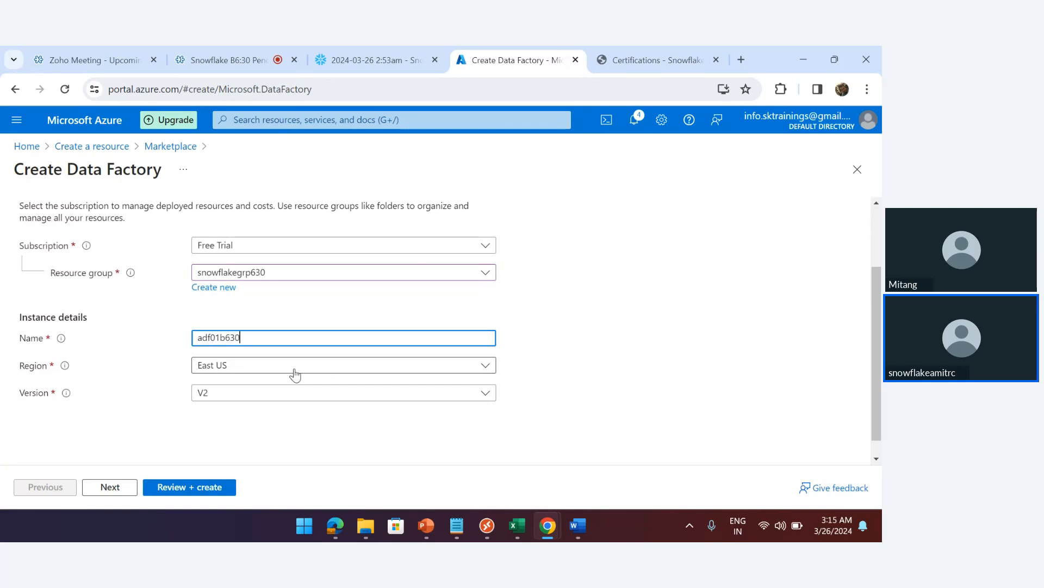
pyautogui.doubleClick(266, 337)
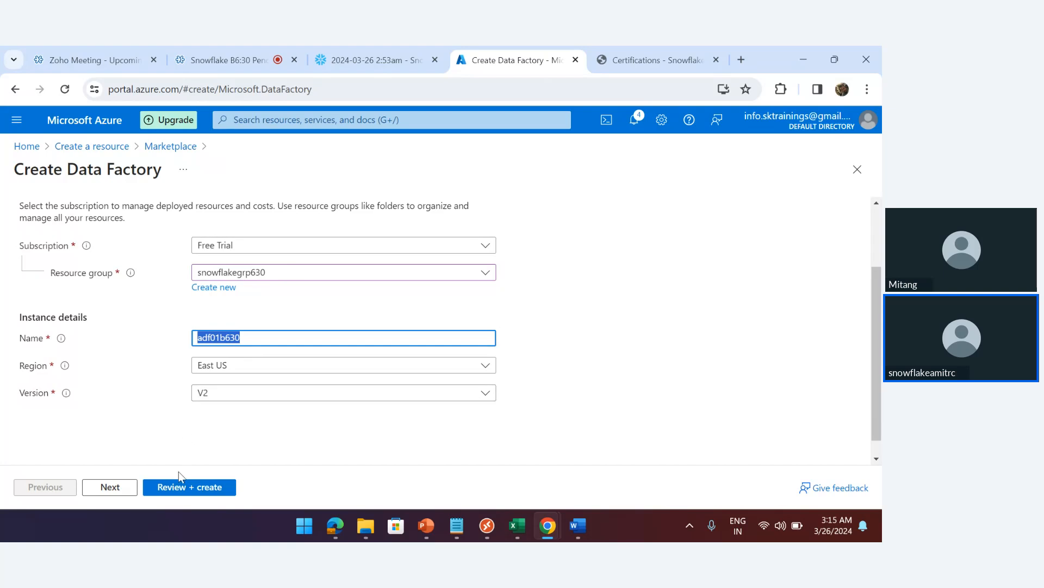
# Advance the factory form through Git configuration, Networking, Advanced and Tags to Review + create
pyautogui.click(110, 490)
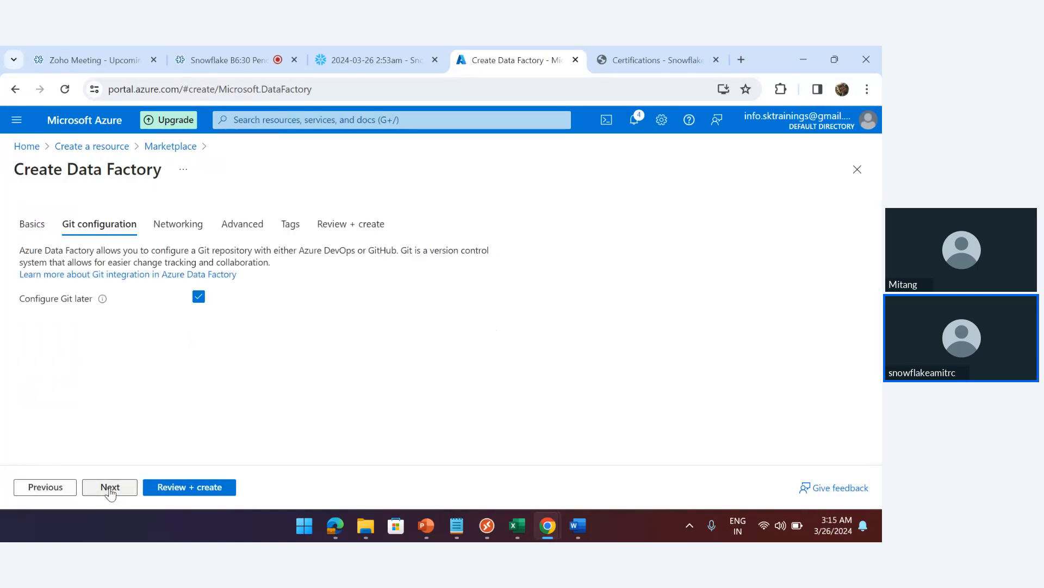
pyautogui.click(110, 487)
pyautogui.click(110, 487)
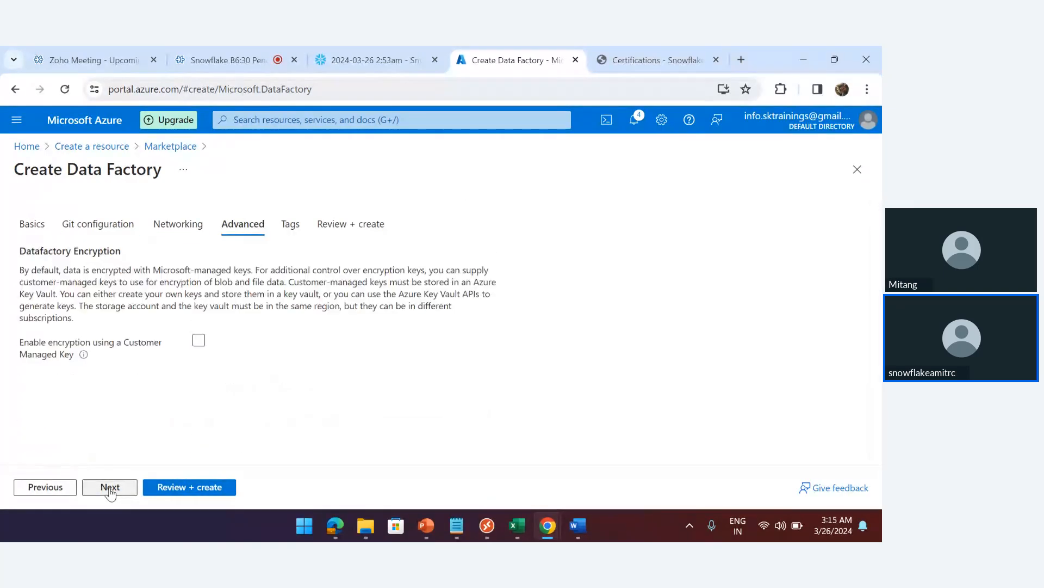
pyautogui.click(109, 490)
pyautogui.click(109, 490)
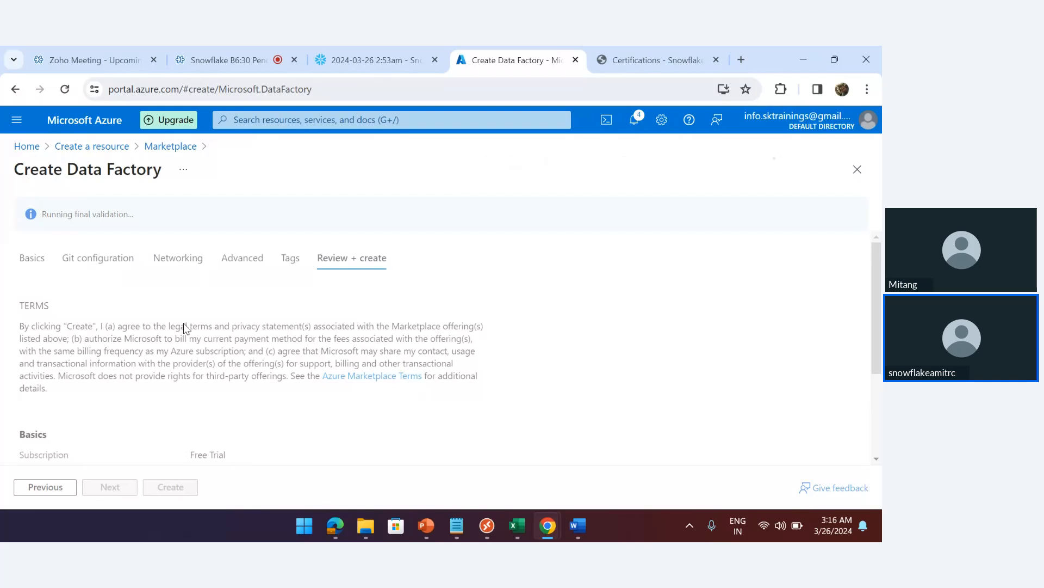
pyautogui.click(373, 59)
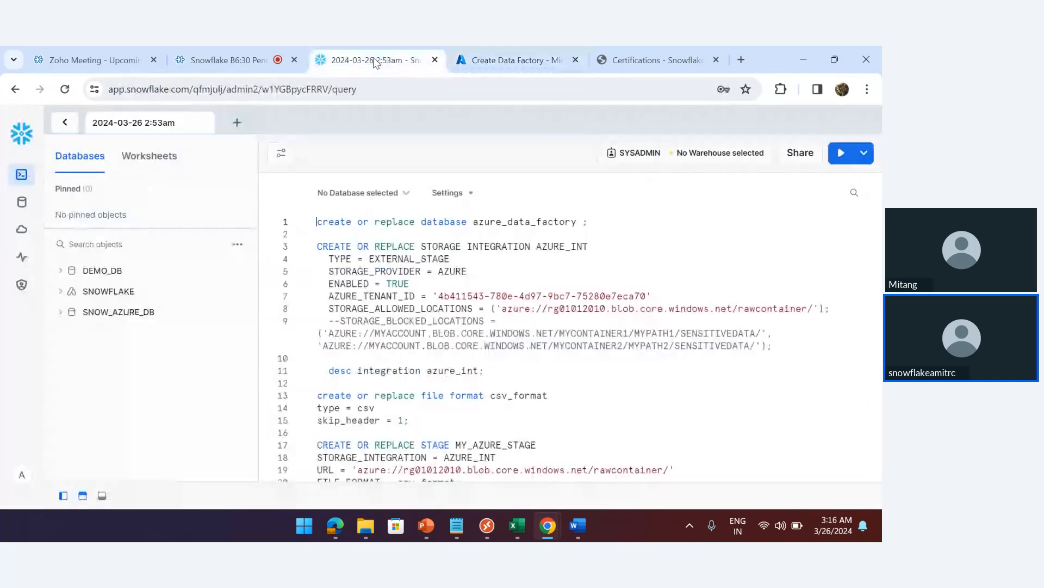
# Run the CREATE DATABASE statement on line 1 of the Snowflake worksheet
pyautogui.tripleClick(603, 222)
pyautogui.hotkey('ctrl', 'Return')
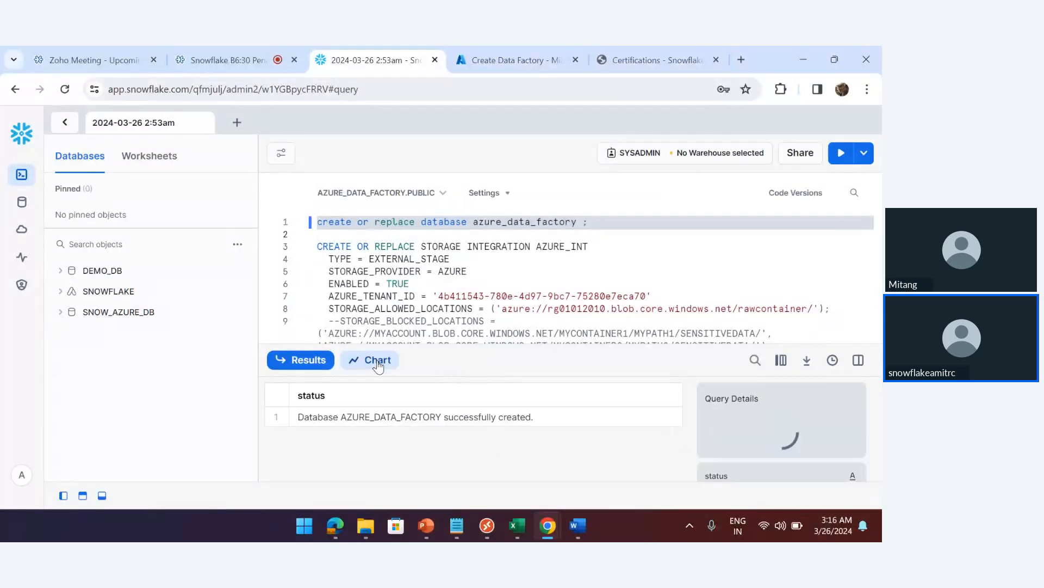
pyautogui.click(102, 495)
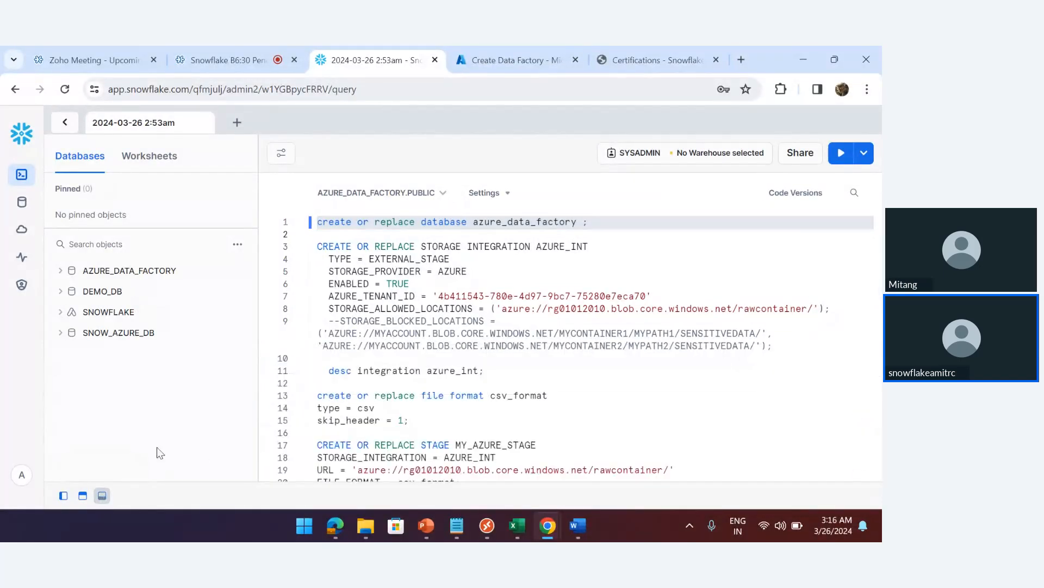
# Run the CREATE OR REPLACE TABLE statements for customer and raw_customer_data (lines 26–38)
pyautogui.click(412, 361)
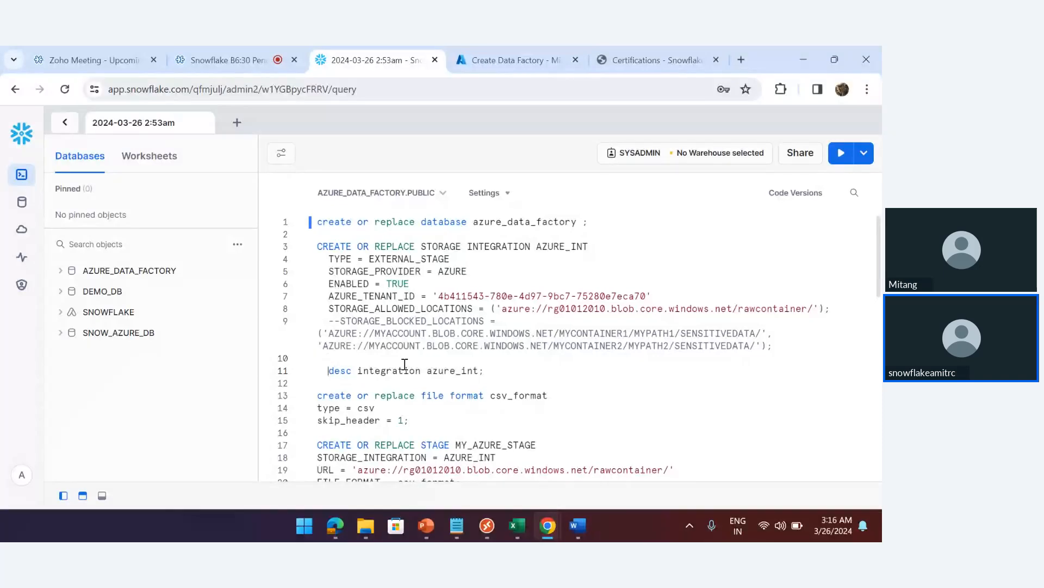
pyautogui.scroll(-5, 405, 364)
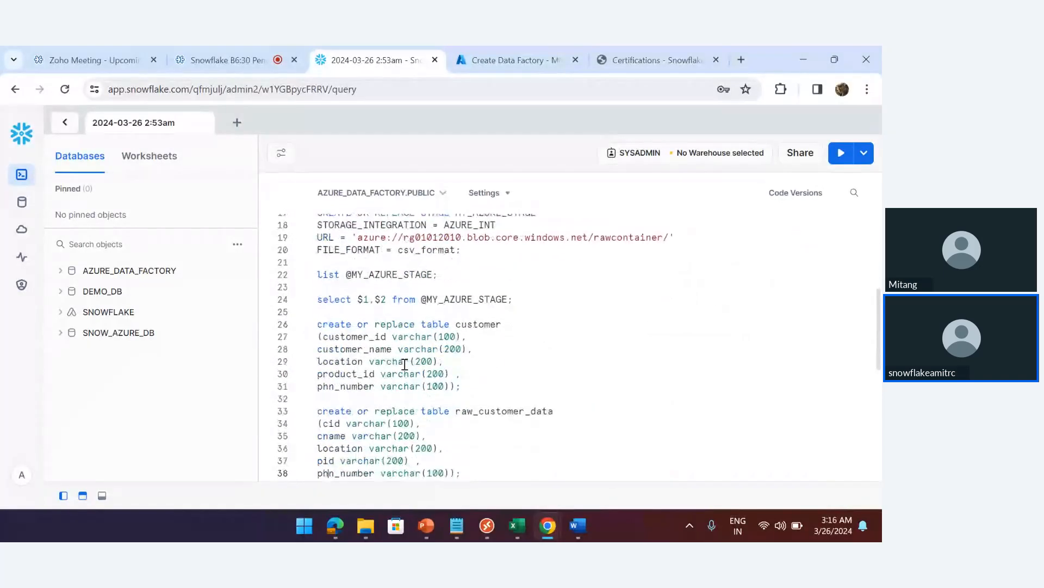
pyautogui.scroll(-1, 404, 364)
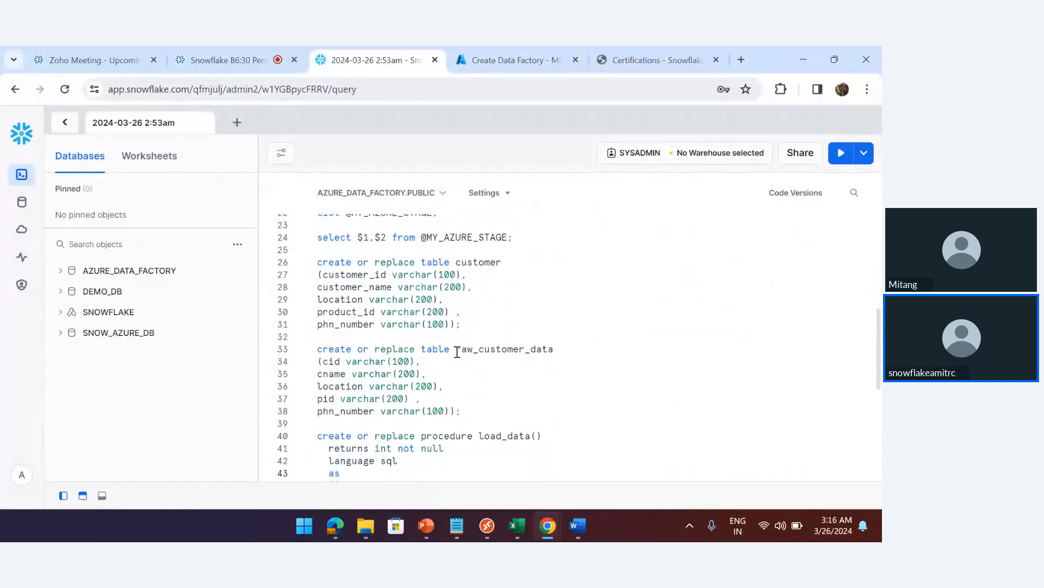
pyautogui.moveTo(403, 312); pyautogui.dragTo(393, 303)
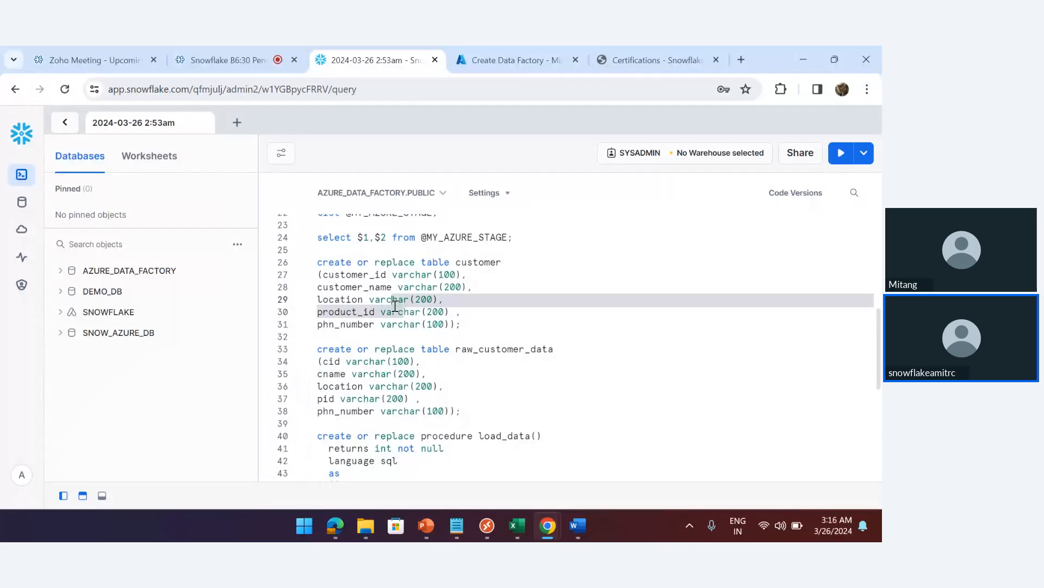
pyautogui.moveTo(317, 261); pyautogui.dragTo(481, 411)
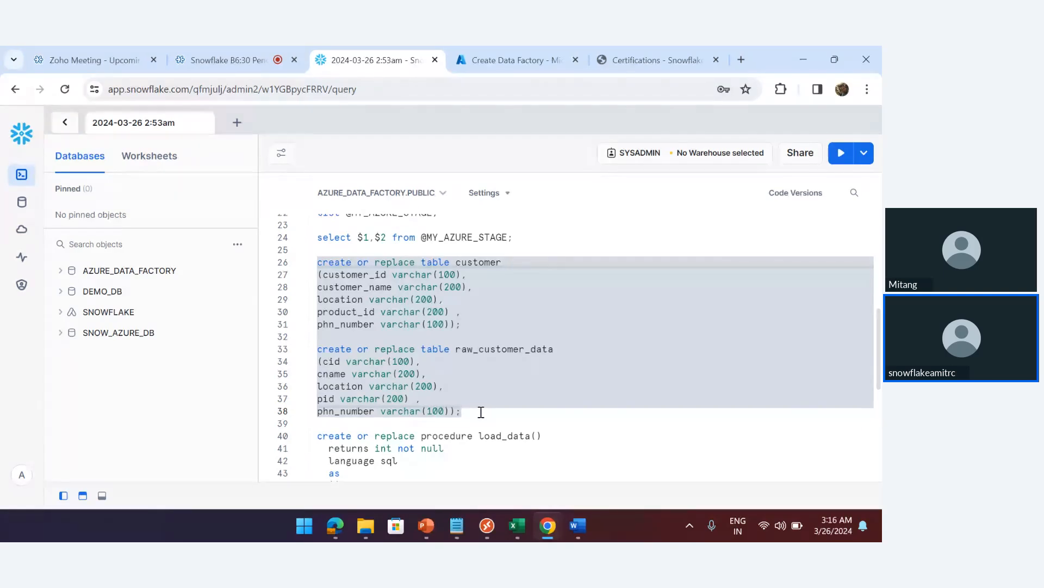
pyautogui.hotkey('ctrl', 'Return')
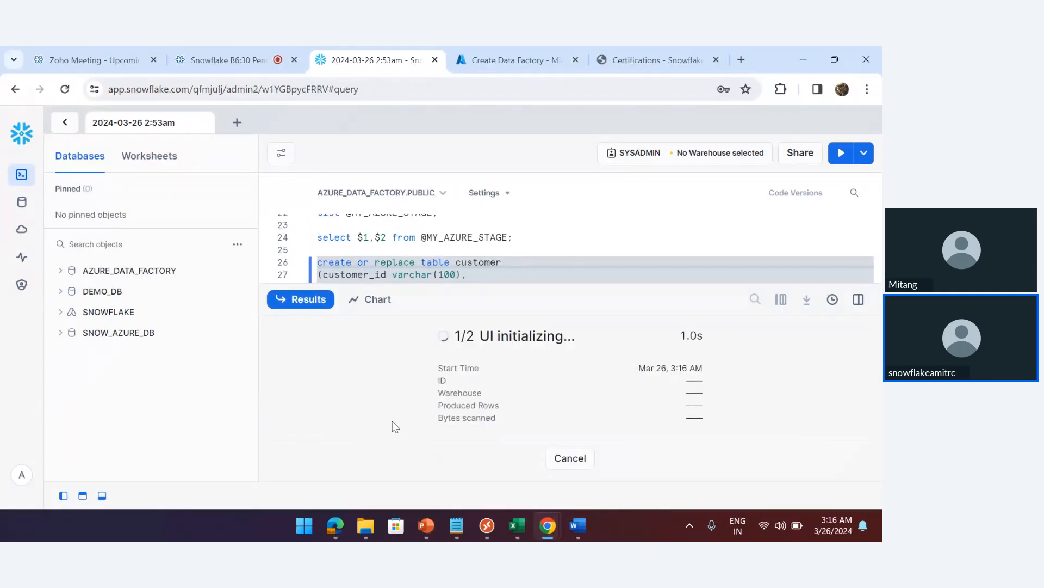
pyautogui.click(102, 496)
pyautogui.doubleClick(482, 263)
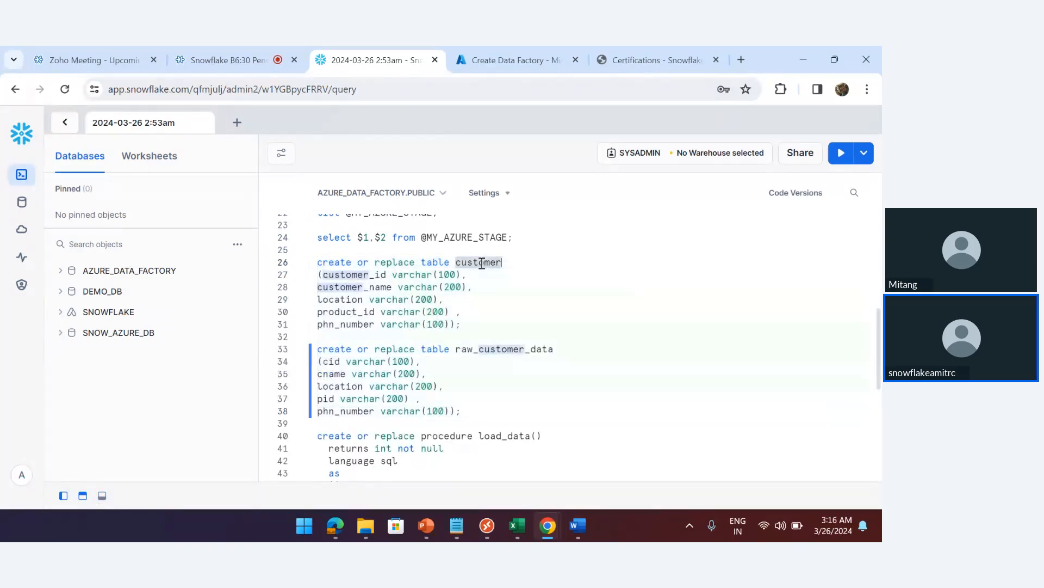
pyautogui.tripleClick(502, 351)
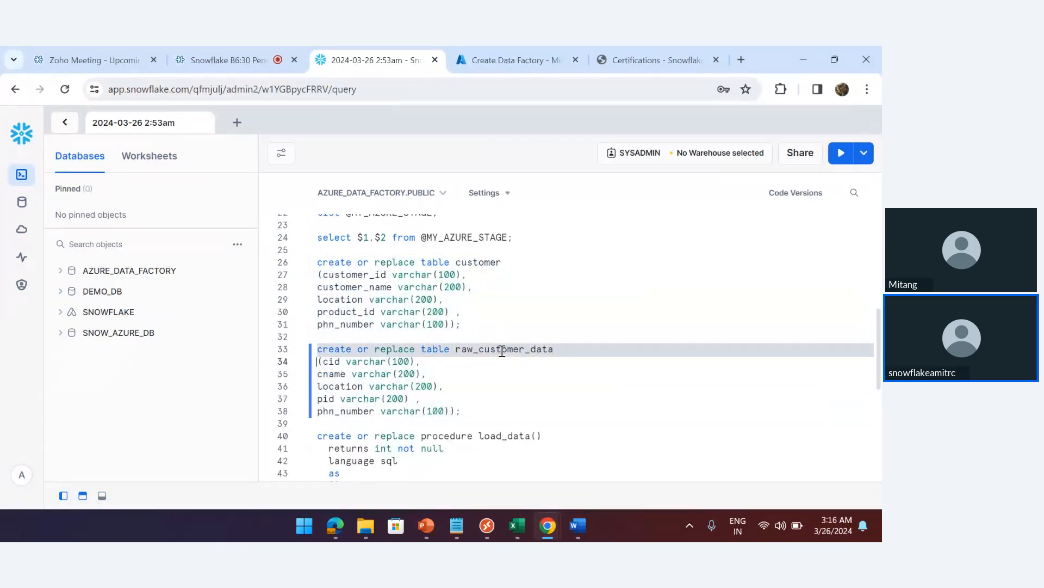
pyautogui.click(502, 350)
pyautogui.click(471, 390)
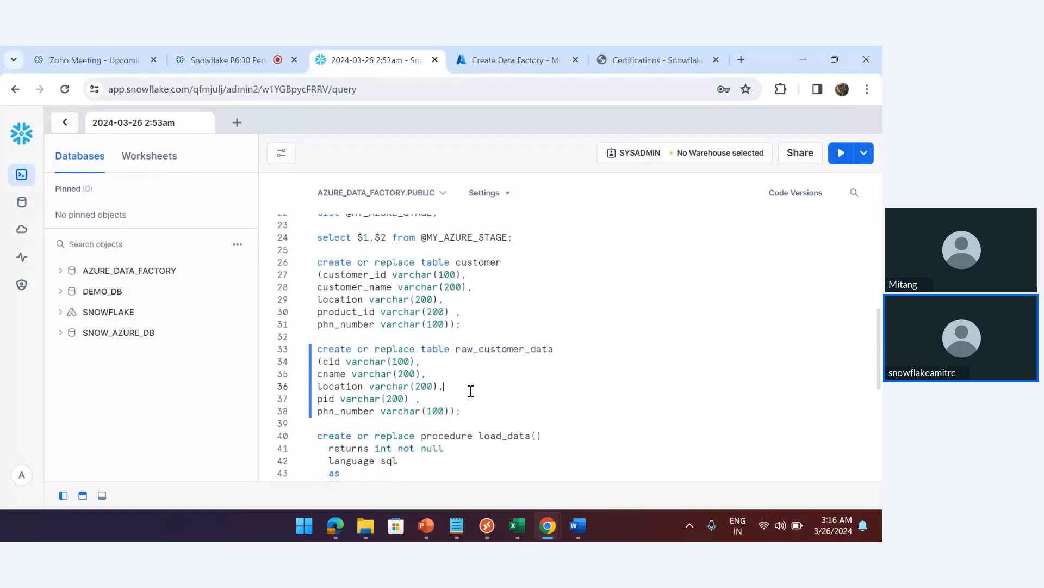
pyautogui.scroll(-3, 471, 390)
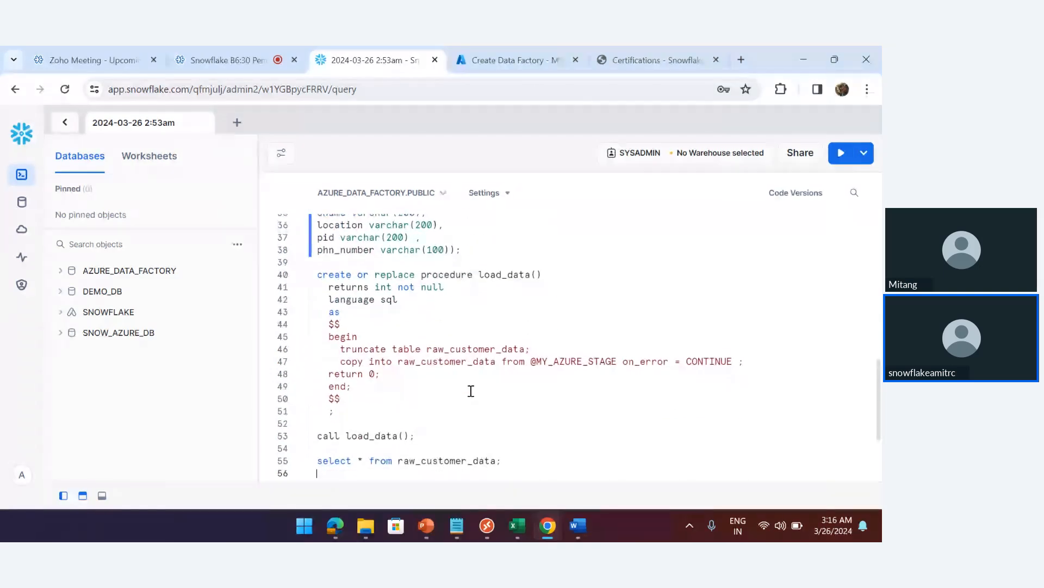
# Select and run the CREATE OR REPLACE PROCEDURE load_data block on lines 40–51
pyautogui.click(319, 274)
pyautogui.moveTo(319, 274); pyautogui.dragTo(348, 412)
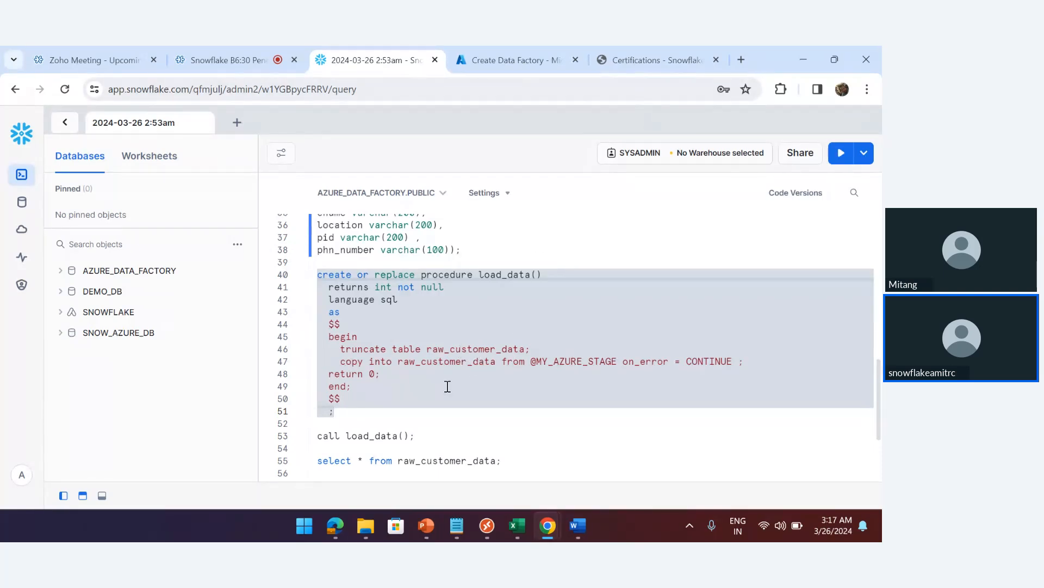
pyautogui.hotkey('ctrl', 'Return')
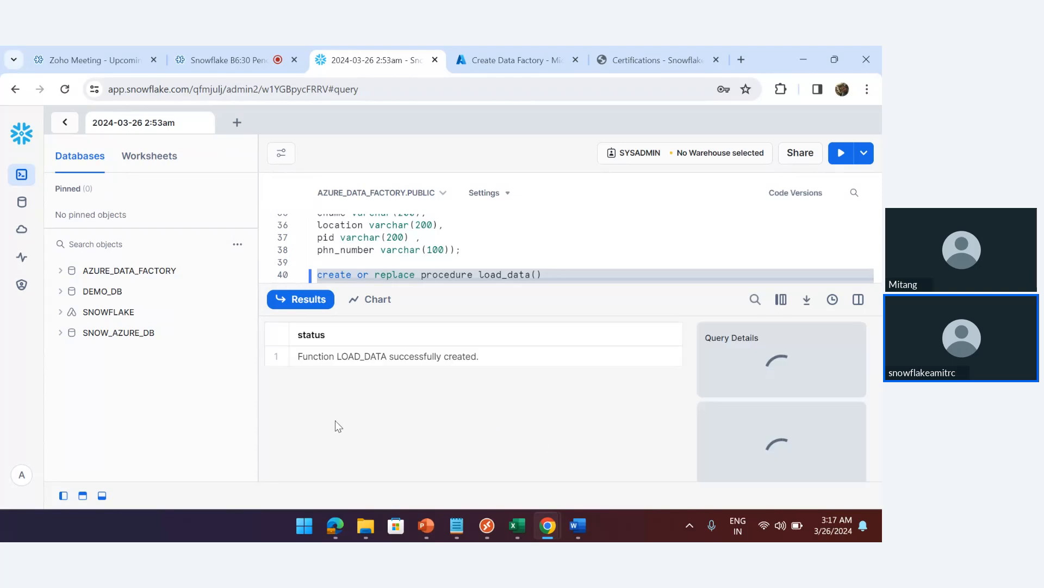
pyautogui.click(102, 496)
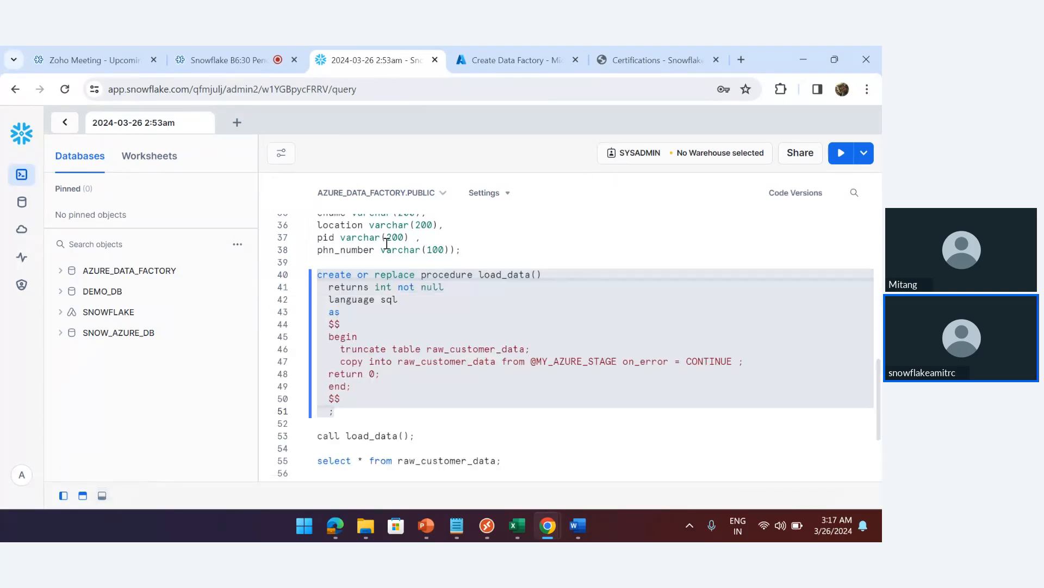
pyautogui.click(385, 419)
pyautogui.scroll(-2, 384, 419)
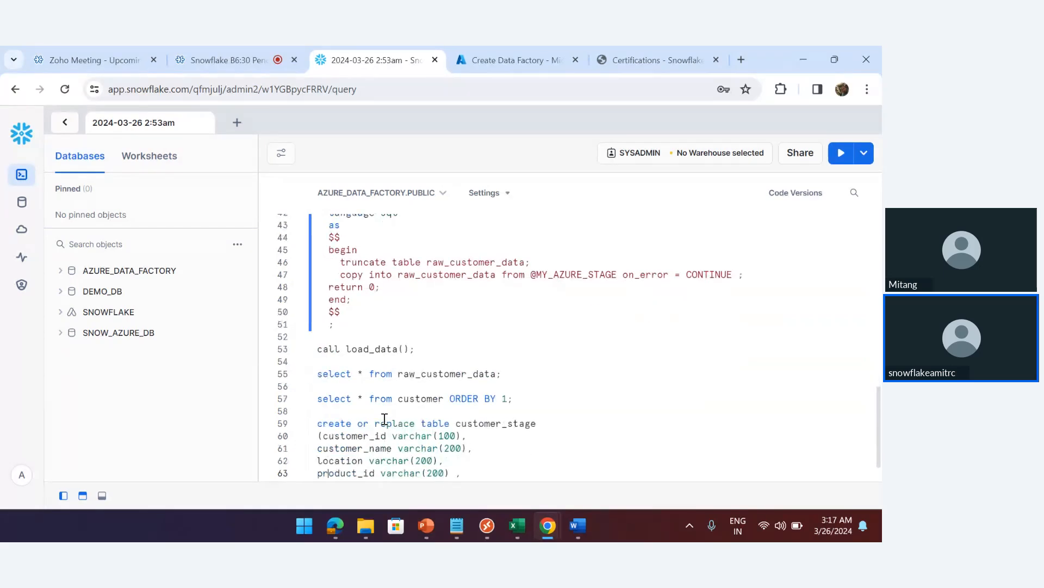
# Create the adf01b630 data factory from Review + create and open it after deployment succeeds
pyautogui.click(498, 64)
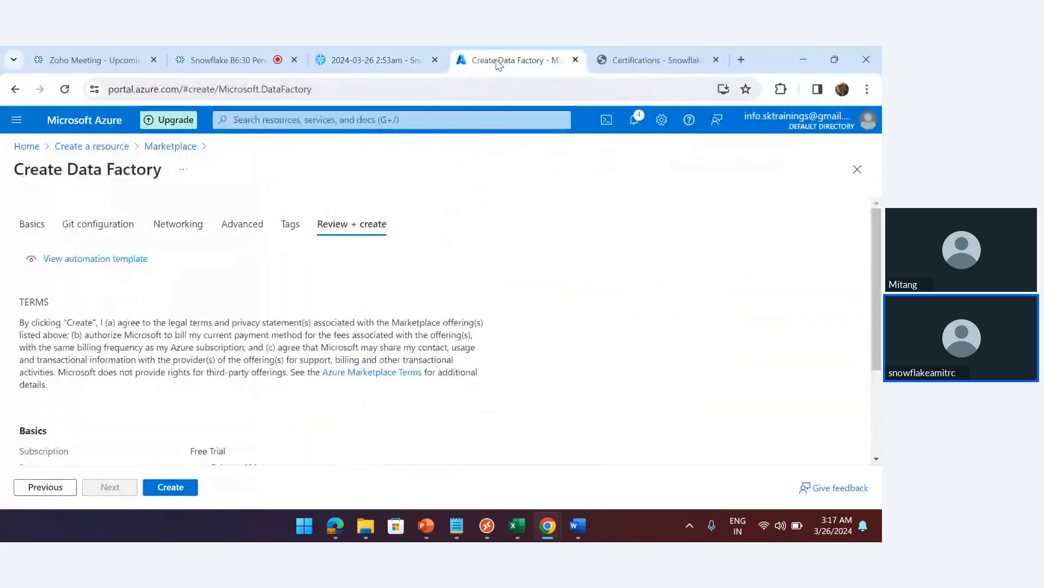
pyautogui.click(169, 487)
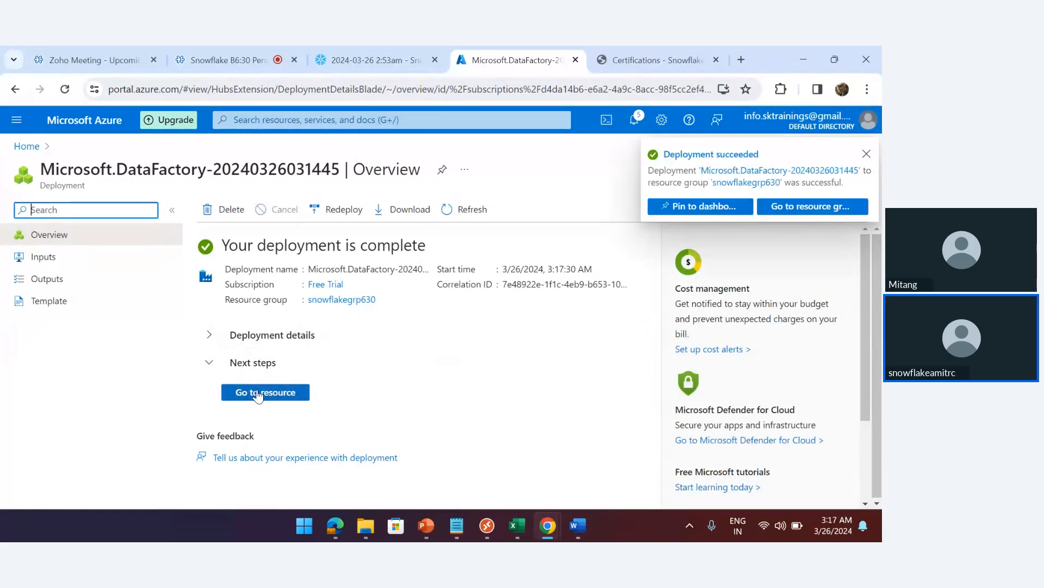
pyautogui.click(258, 394)
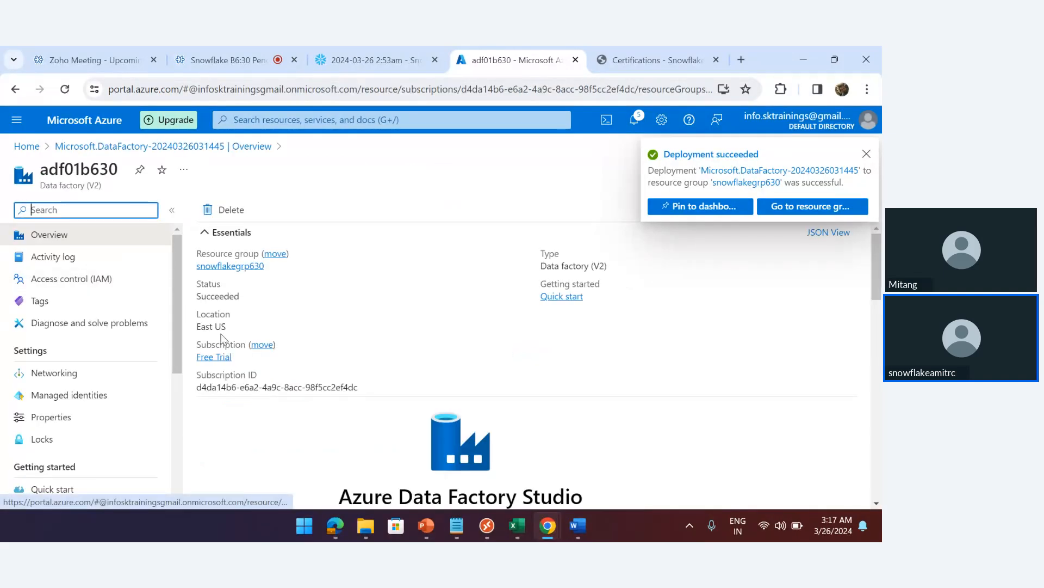
# Open the adf01b630 data factory from the home page's recent resources and launch its Studio
pyautogui.click(24, 149)
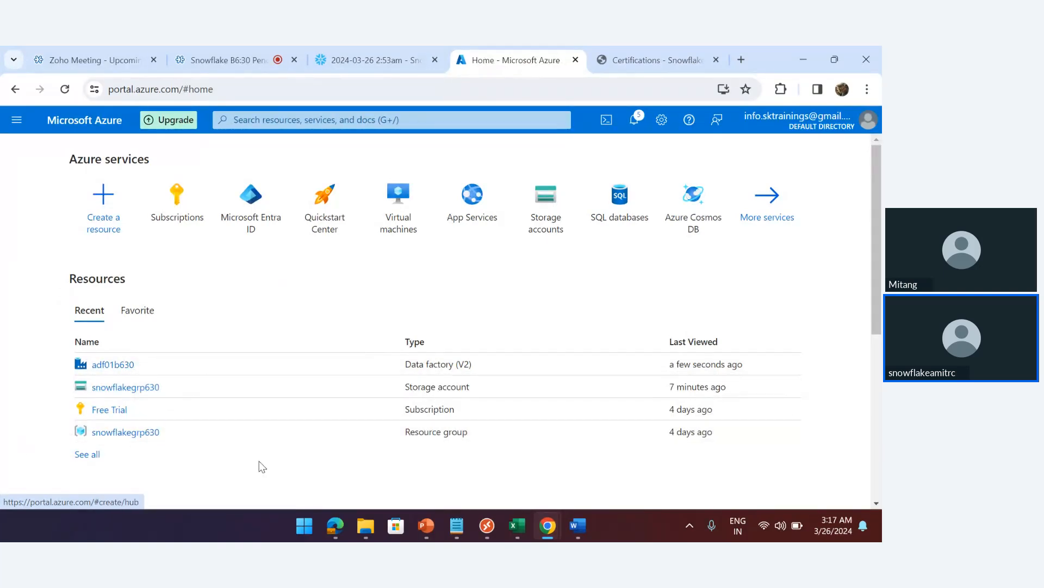
pyautogui.click(133, 433)
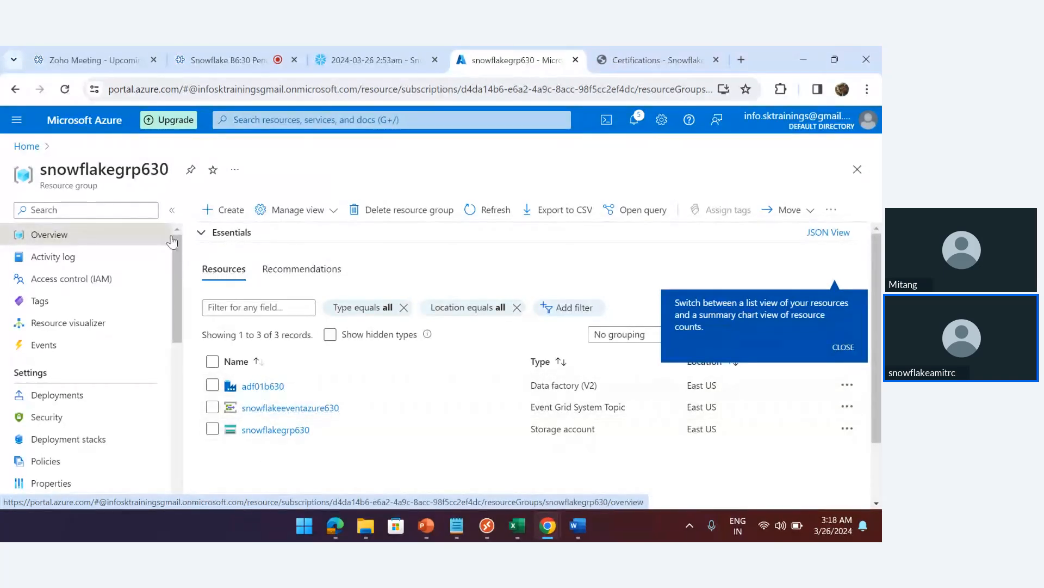
pyautogui.click(27, 146)
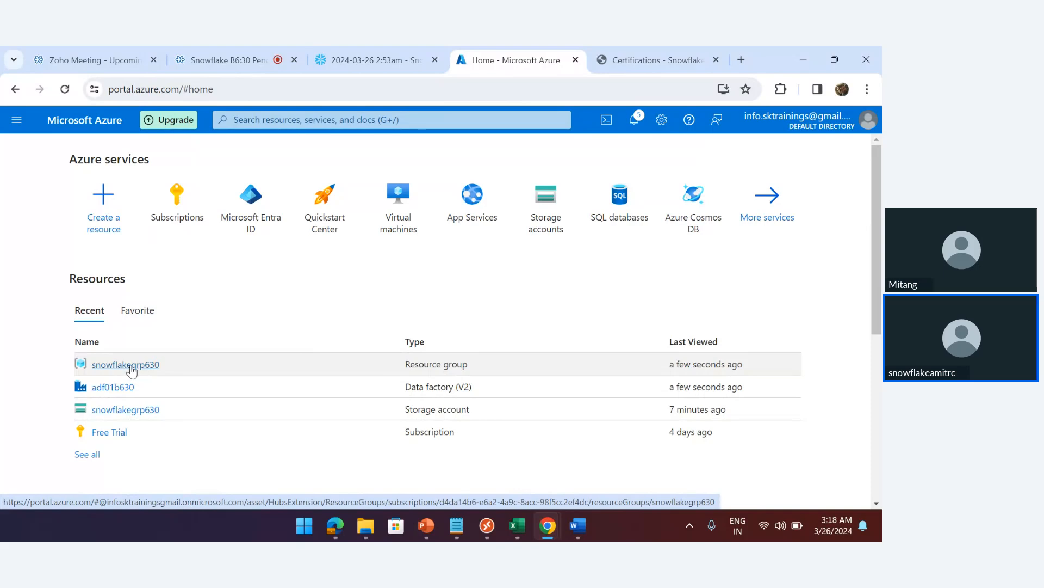
pyautogui.moveTo(106, 393)
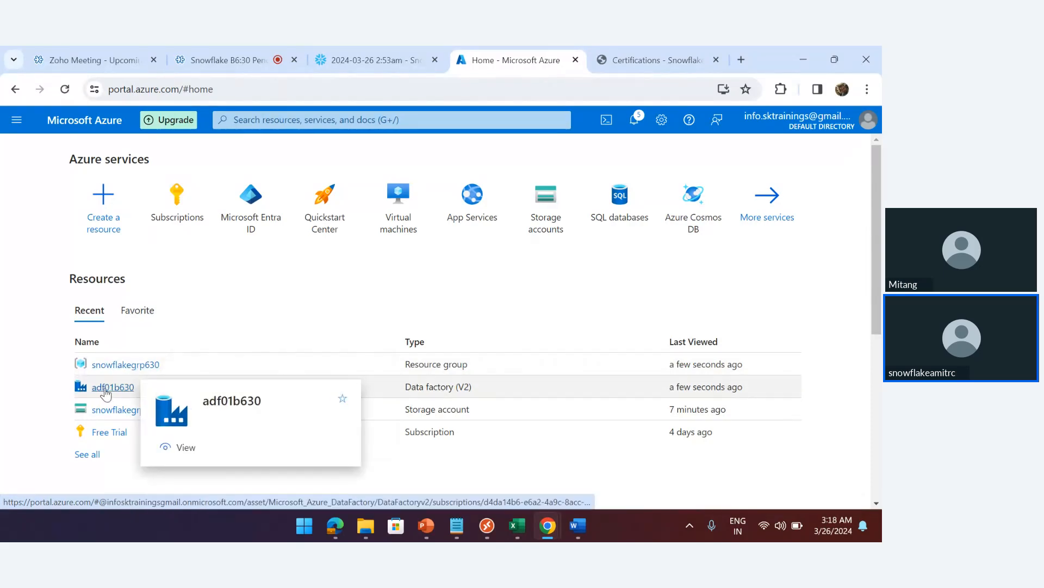
pyautogui.click(103, 388)
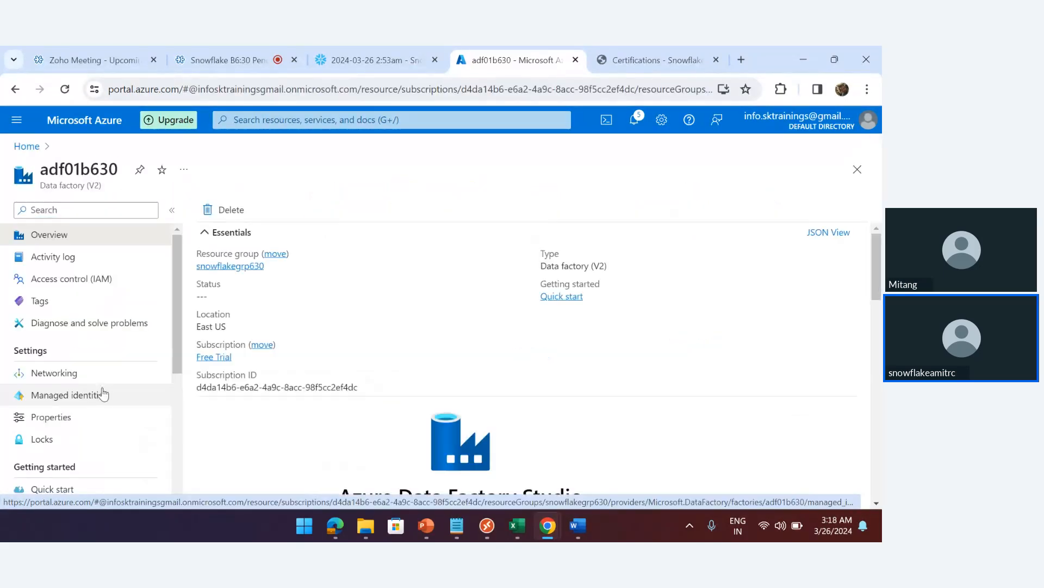
pyautogui.scroll(-5, 598, 354)
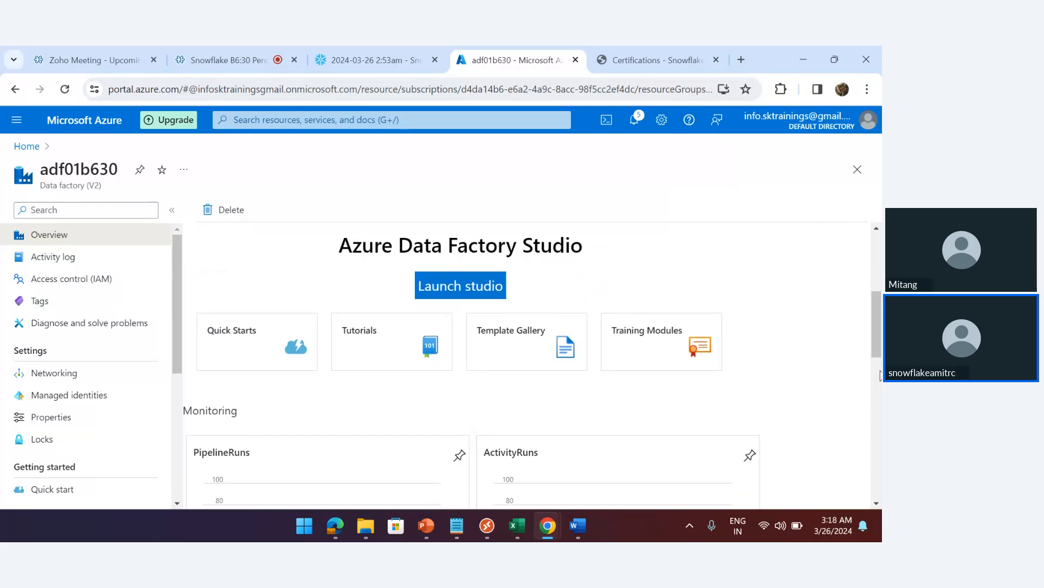
pyautogui.click(454, 288)
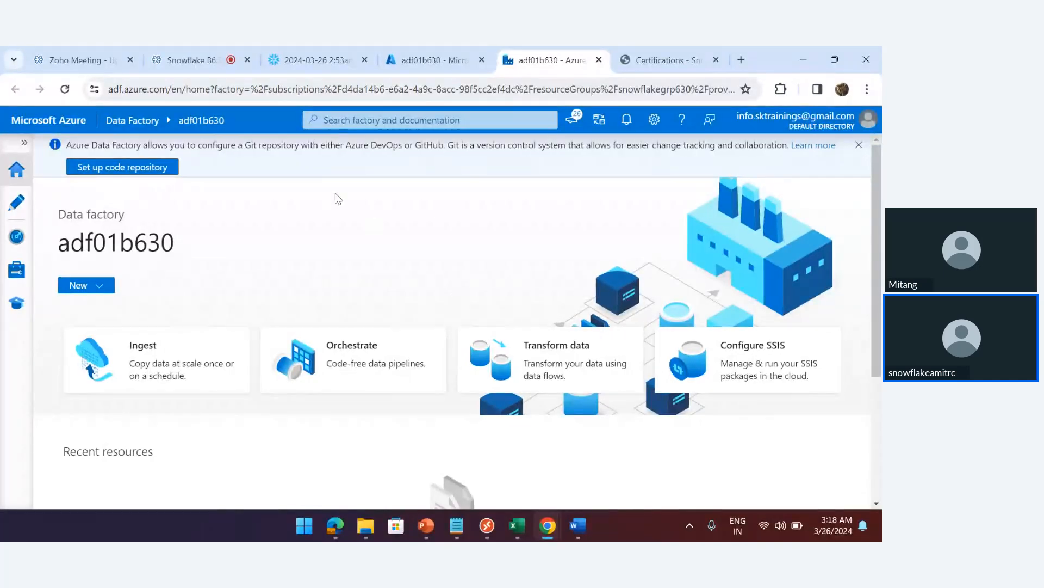
# Dismiss the Git notice and add a new blank pipeline, pipeline1, in the Author workspace
pyautogui.click(858, 146)
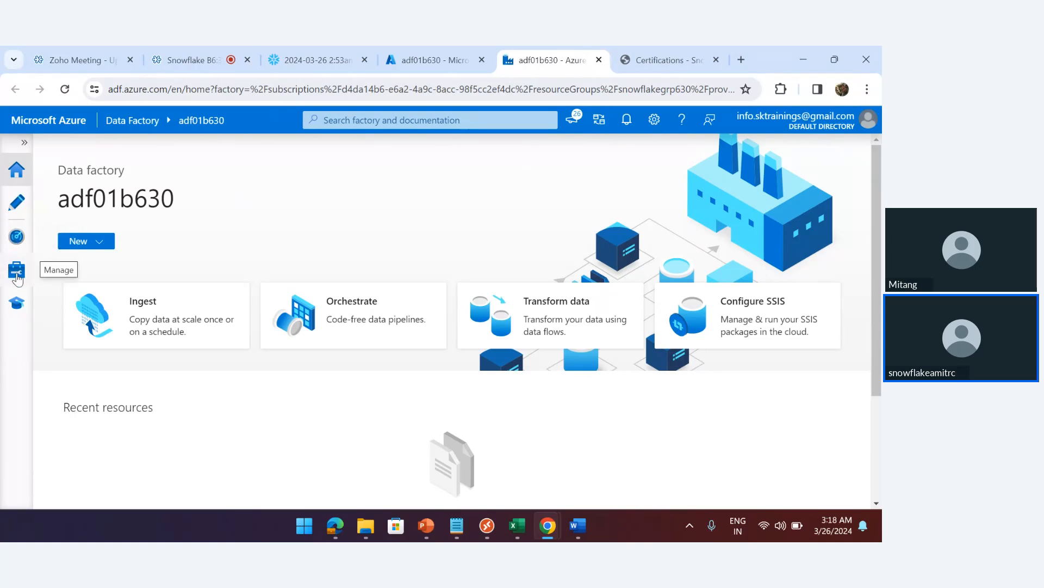
pyautogui.click(17, 205)
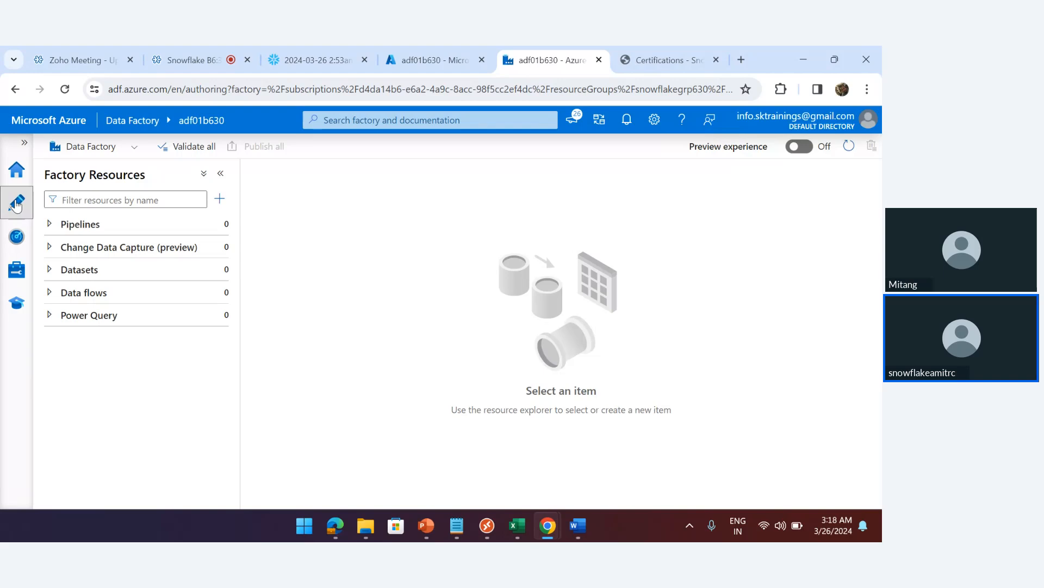
pyautogui.click(220, 200)
pyautogui.moveTo(279, 222)
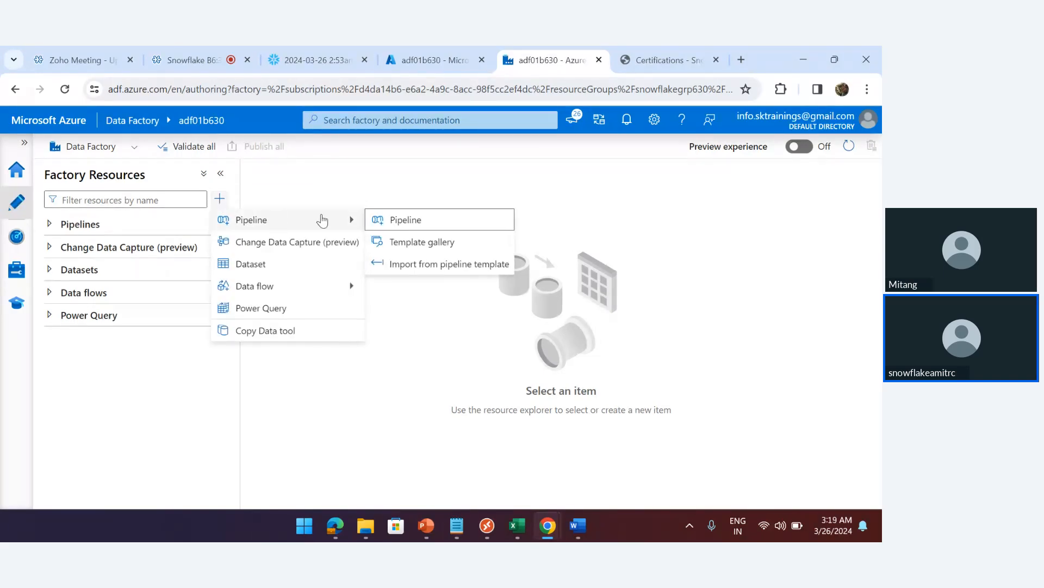
pyautogui.click(404, 220)
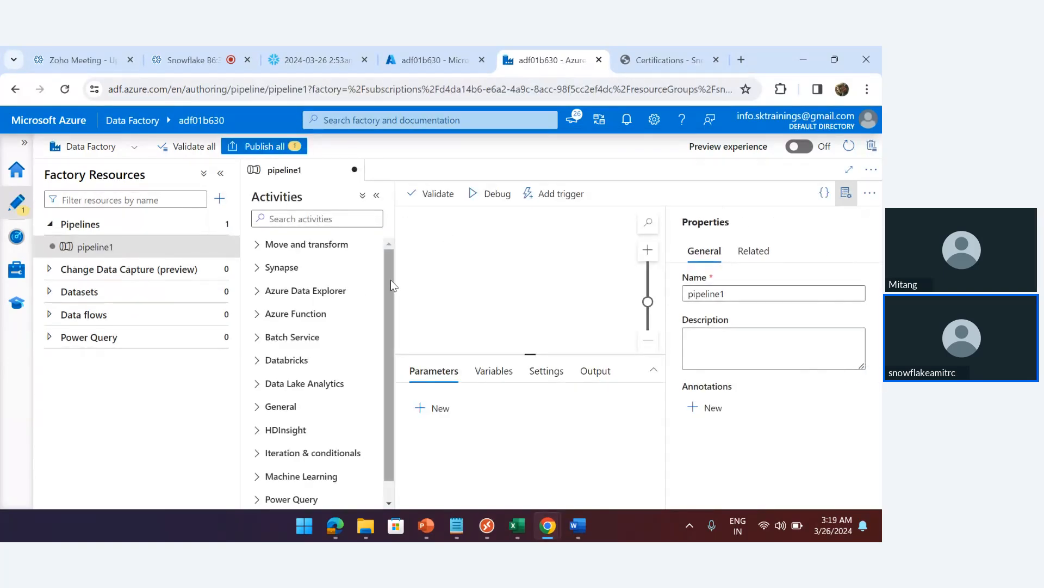
# Drag two Script activities from the General category onto the pipeline canvas
pyautogui.scroll(-1, 391, 279)
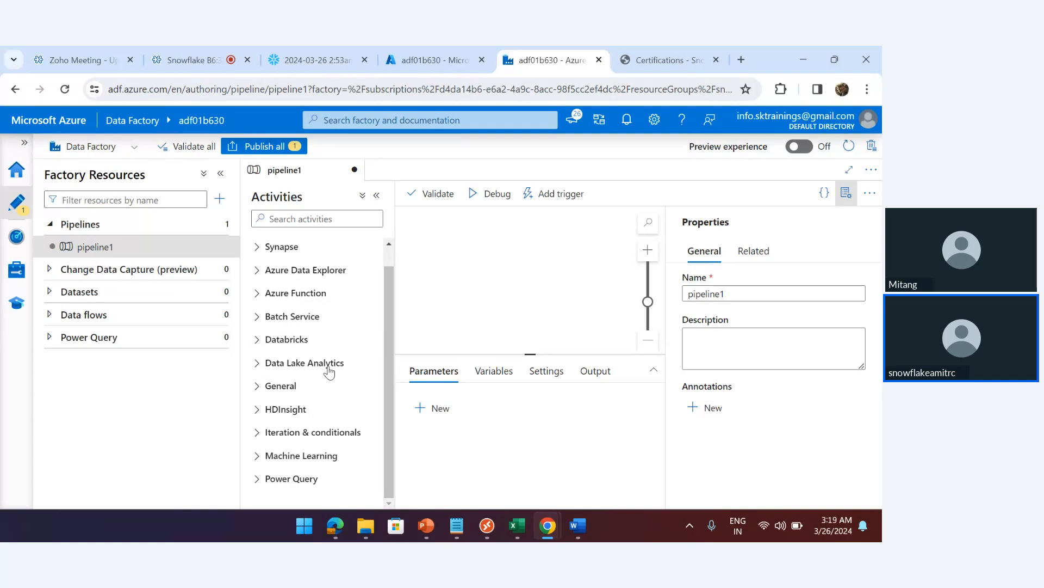
pyautogui.click(281, 386)
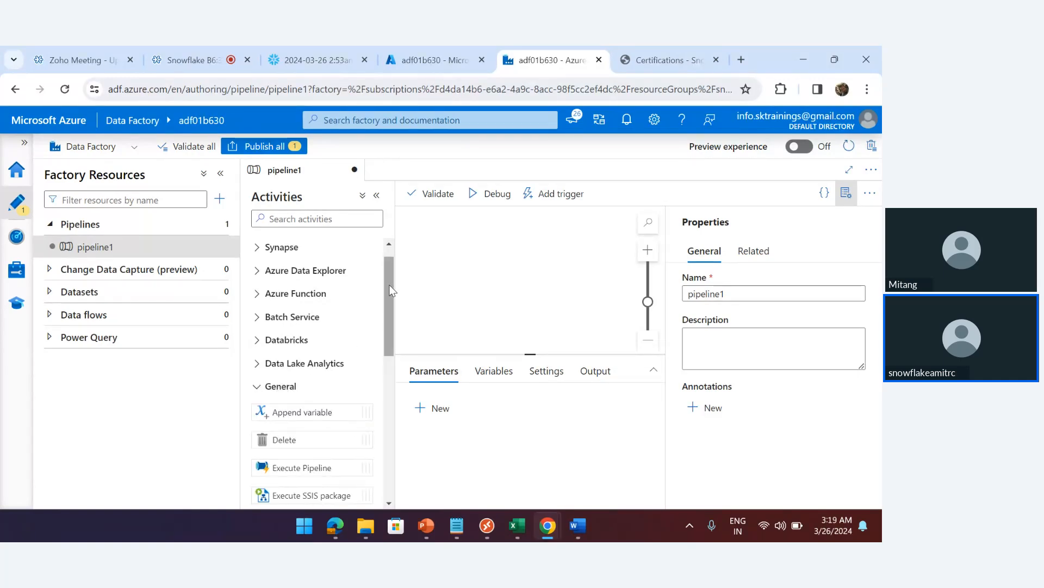
pyautogui.moveTo(386, 285); pyautogui.dragTo(399, 387)
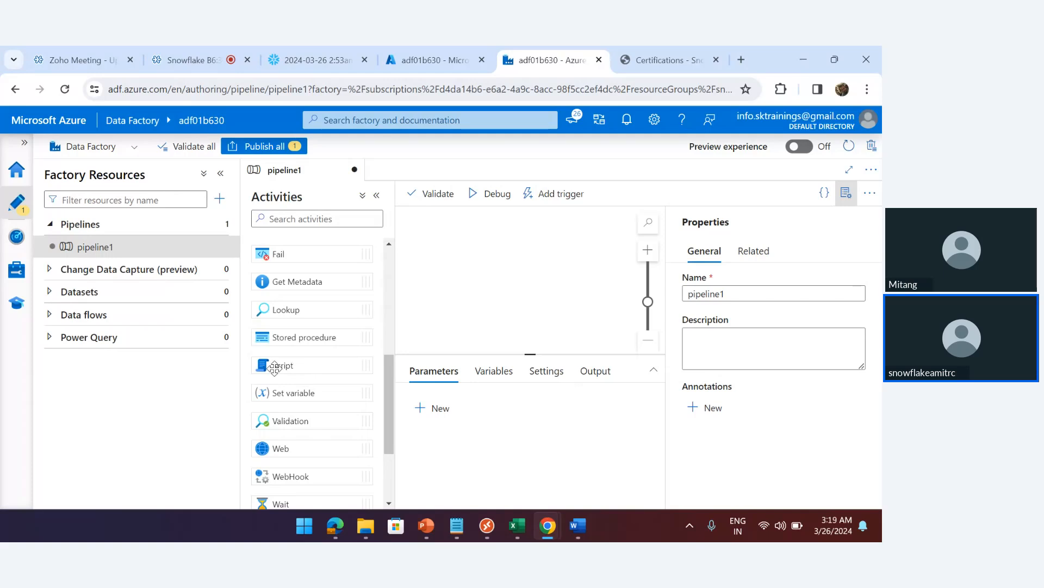
pyautogui.moveTo(274, 368); pyautogui.dragTo(457, 248)
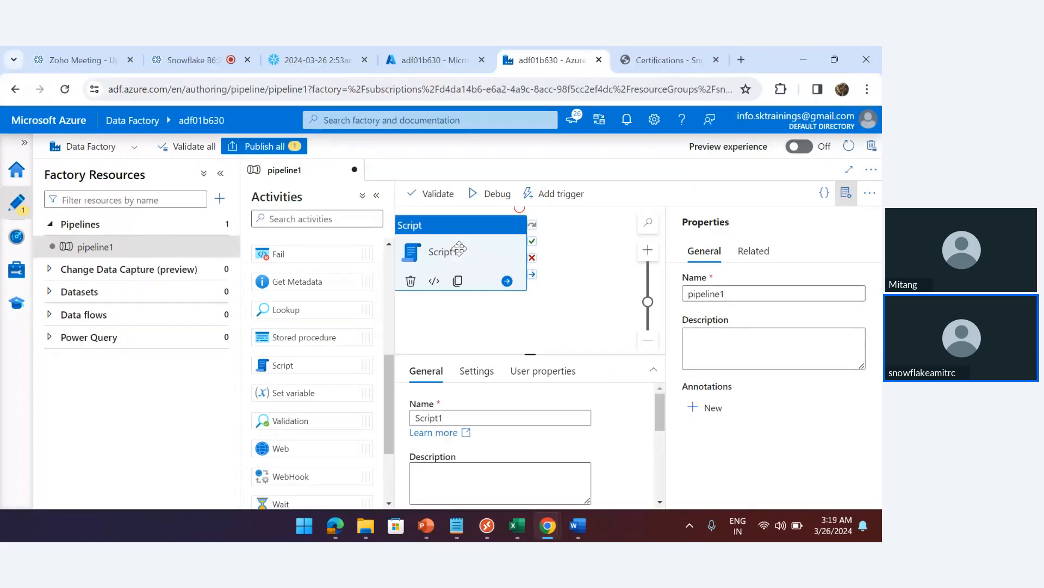
pyautogui.moveTo(276, 363); pyautogui.dragTo(588, 242)
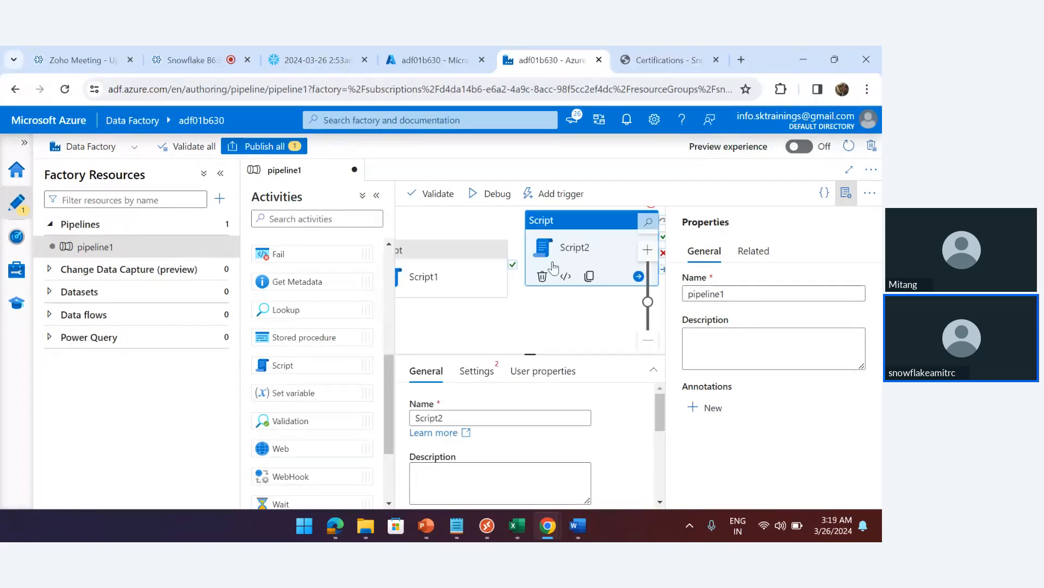
# Place Script1 left of Script2 and connect Script1's output so Script2 runs after it
pyautogui.click(376, 196)
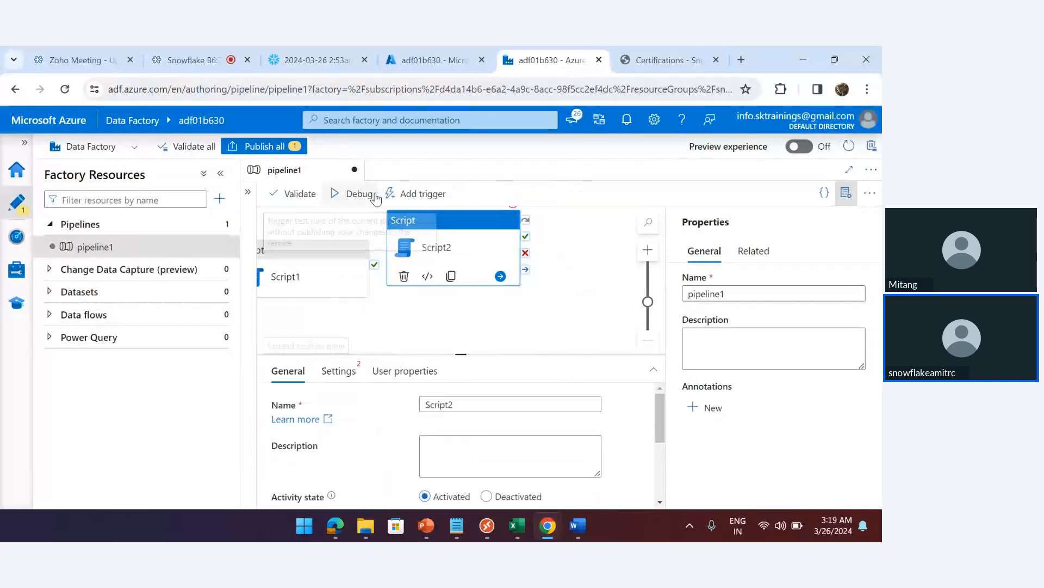
pyautogui.click(220, 173)
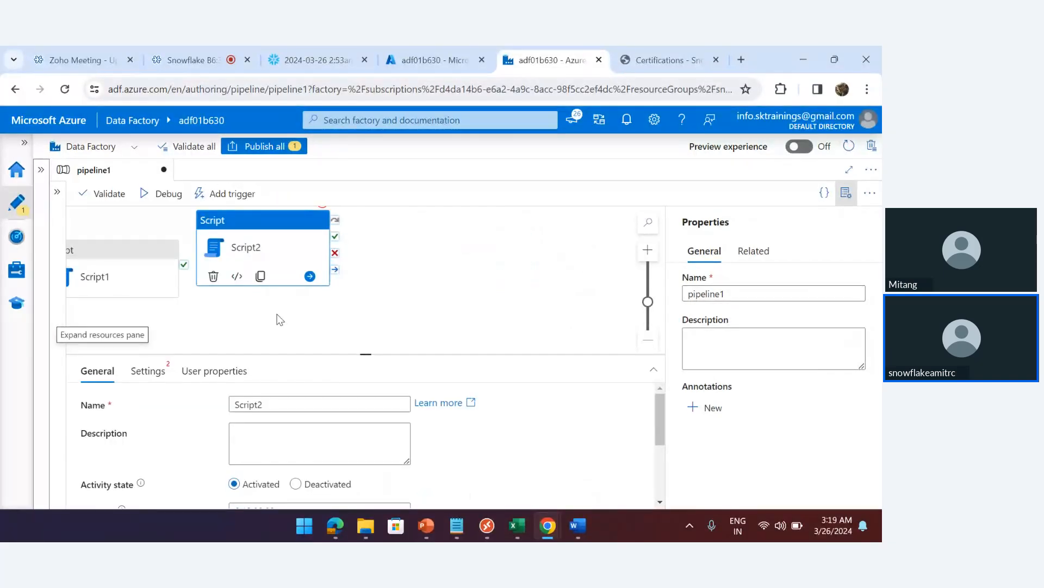
pyautogui.moveTo(264, 224); pyautogui.dragTo(478, 237)
pyautogui.moveTo(137, 250); pyautogui.dragTo(208, 240)
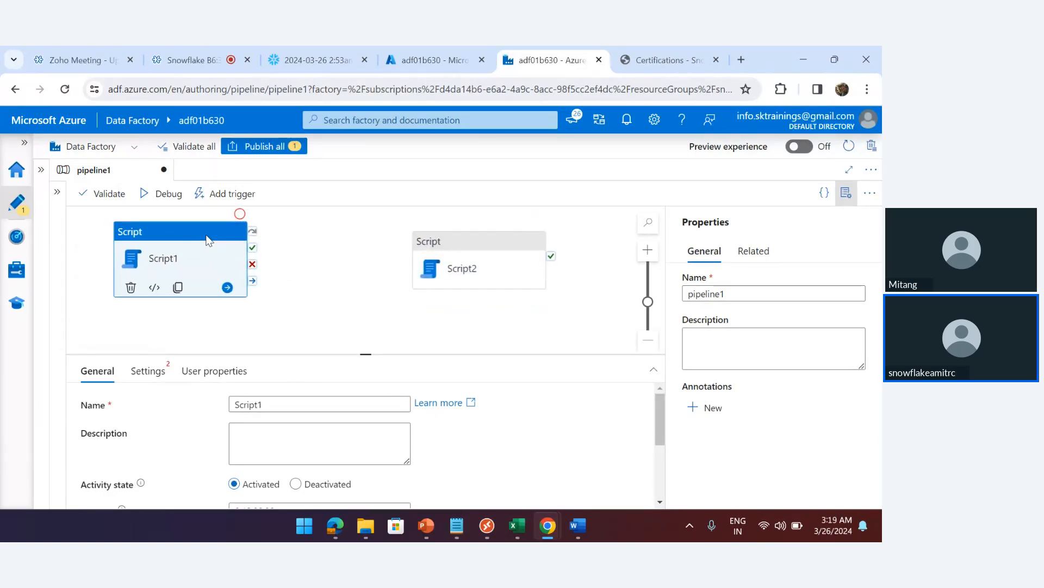
pyautogui.click(374, 327)
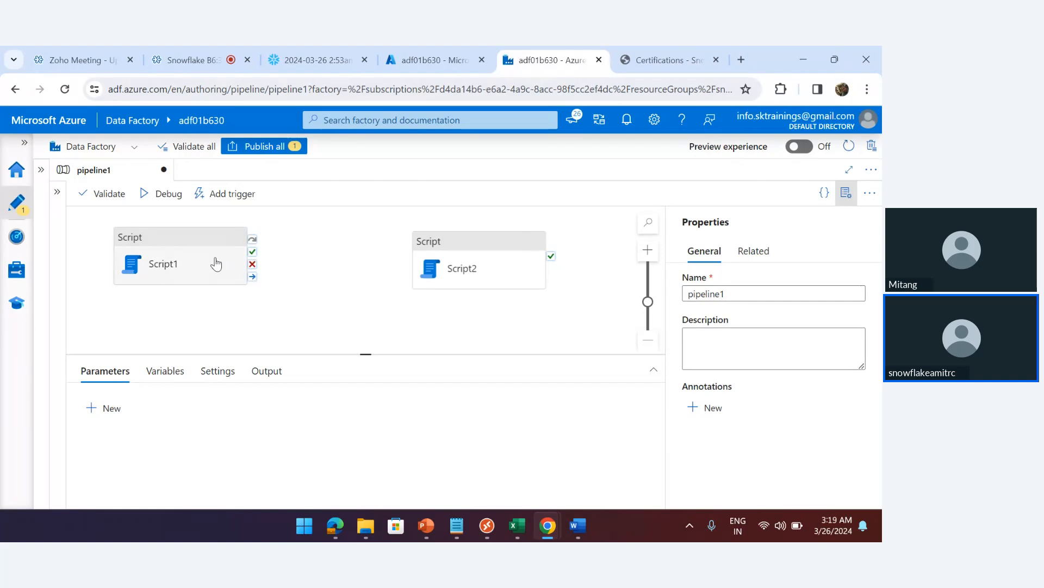
pyautogui.click(191, 238)
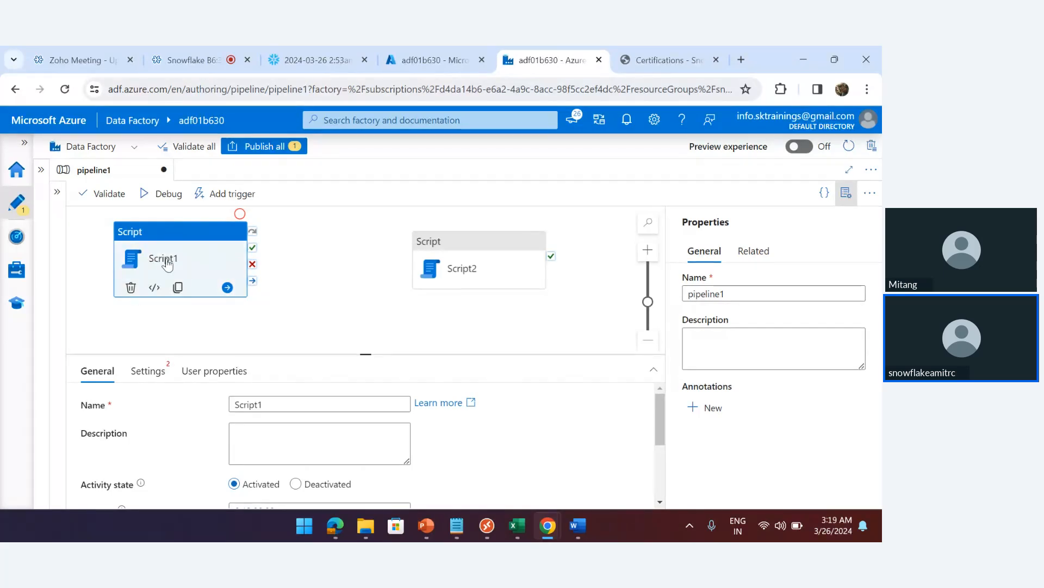
pyautogui.moveTo(253, 283); pyautogui.dragTo(417, 263)
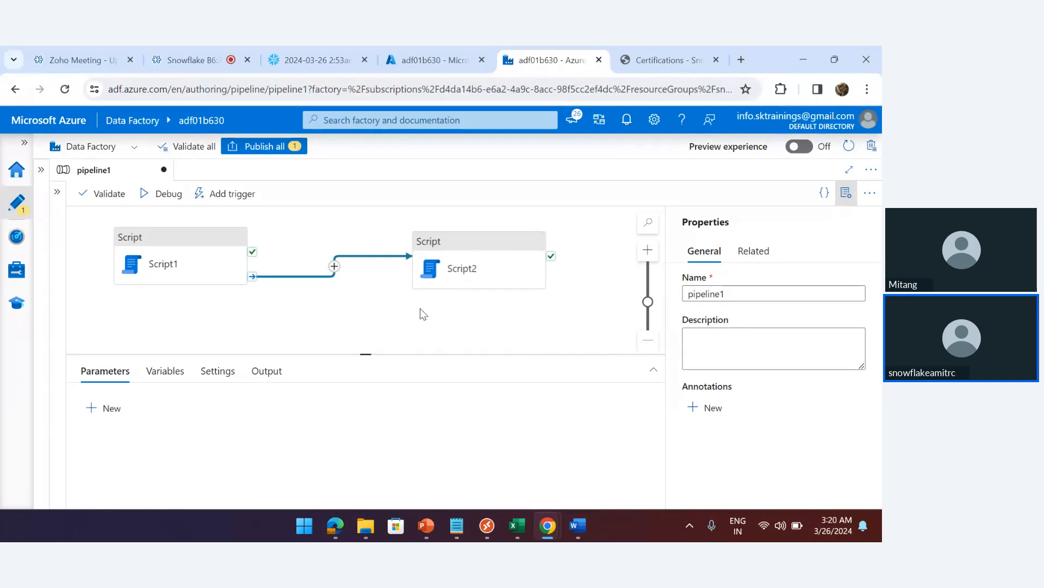
# Rename the Script1 activity to Load_raw_stage
pyautogui.moveTo(205, 260)
pyautogui.moveTo(455, 274)
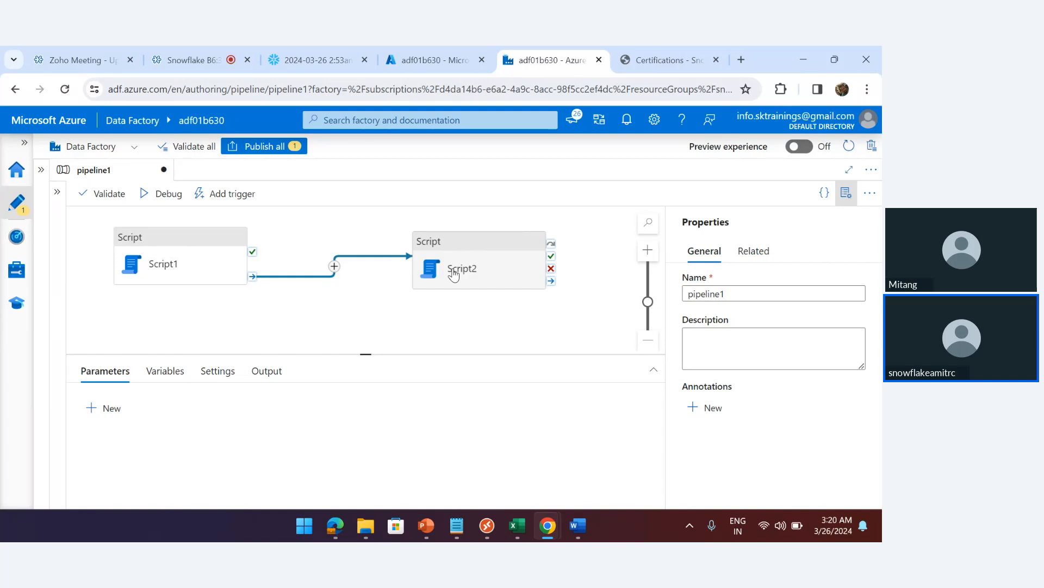
pyautogui.click(190, 240)
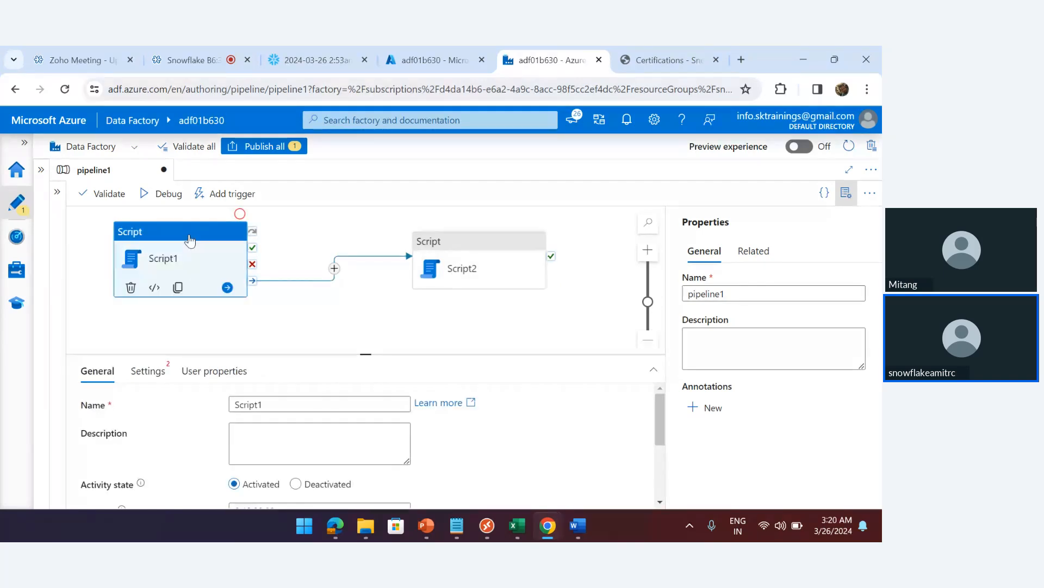
pyautogui.doubleClick(273, 405)
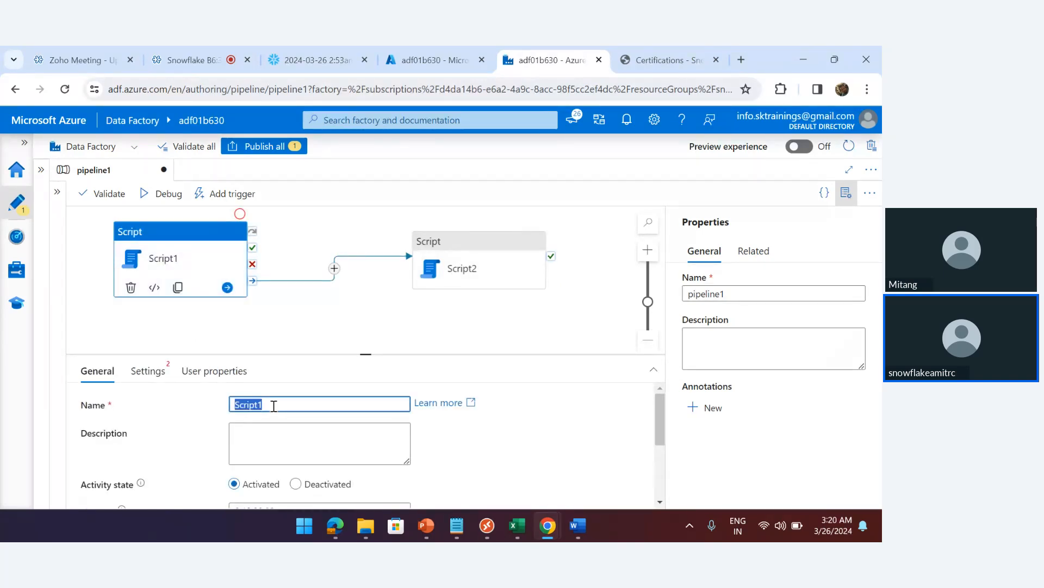
pyautogui.write('Load_raw')
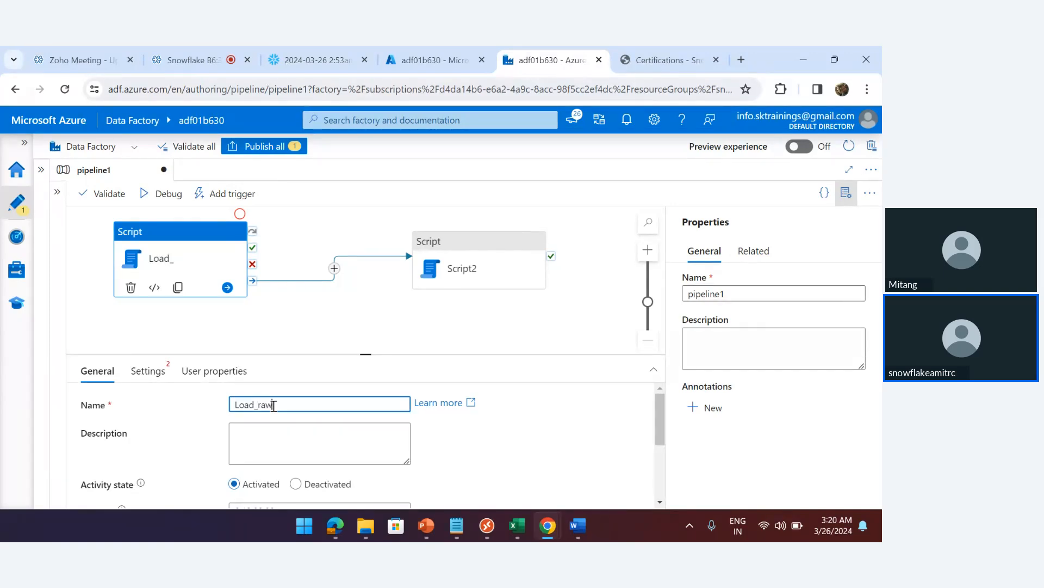
pyautogui.write('_stage')
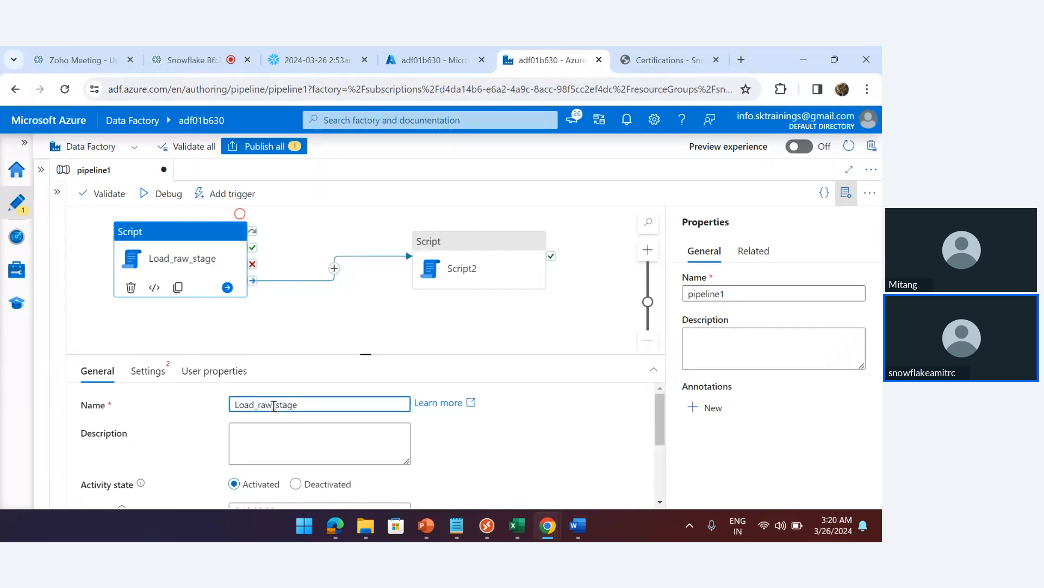
pyautogui.click(393, 321)
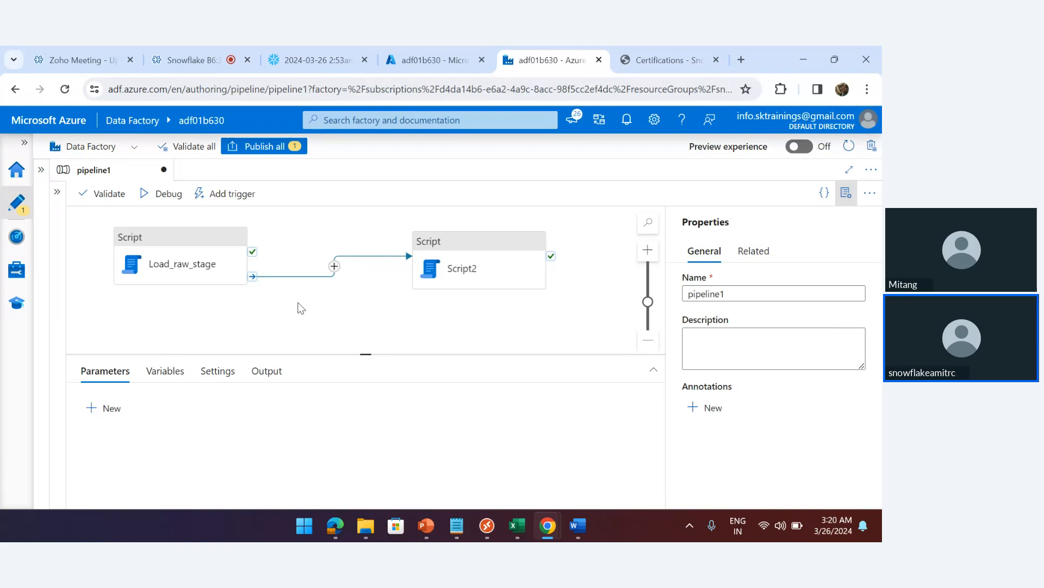
# Rename the Script2 activity to Load_to_Customer
pyautogui.click(467, 275)
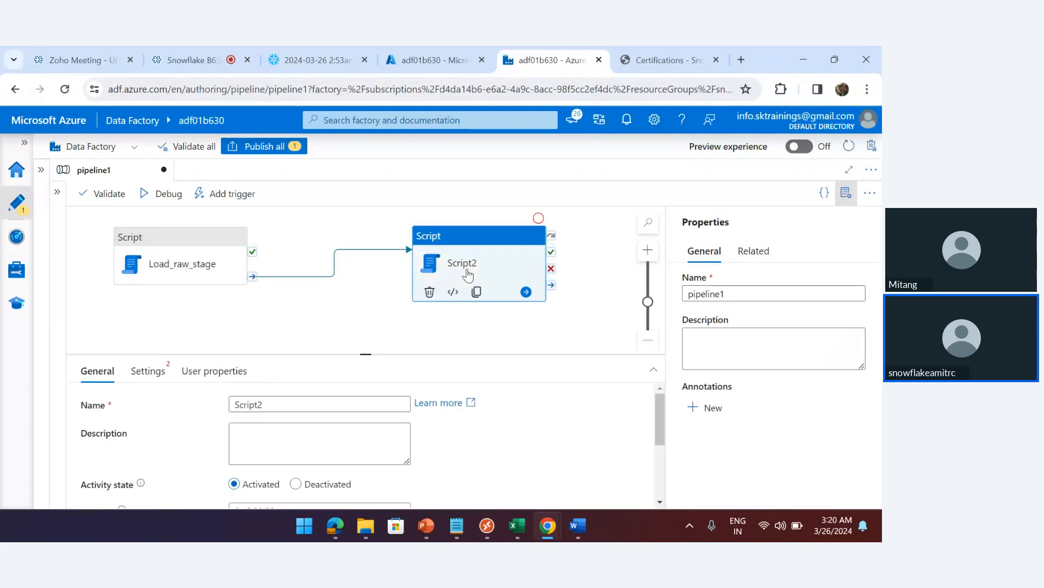
pyautogui.doubleClick(271, 405)
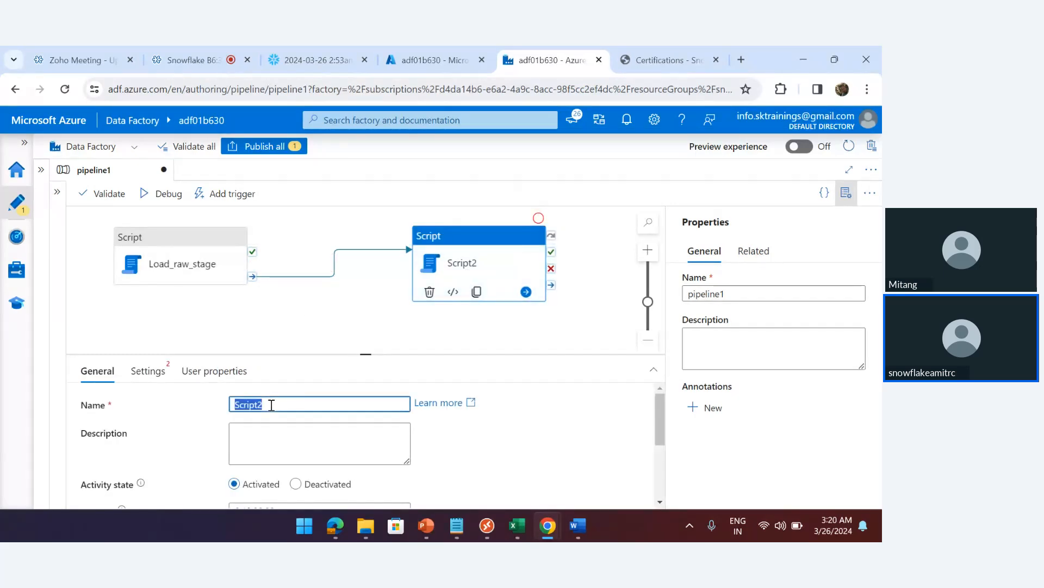
pyautogui.write('Load _to_Custo')
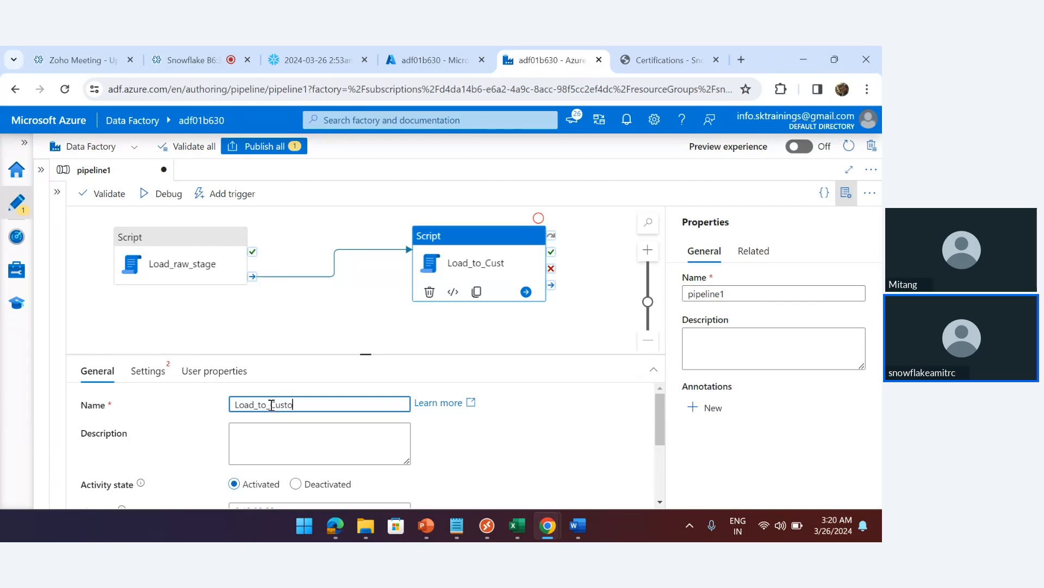
pyautogui.write('mer')
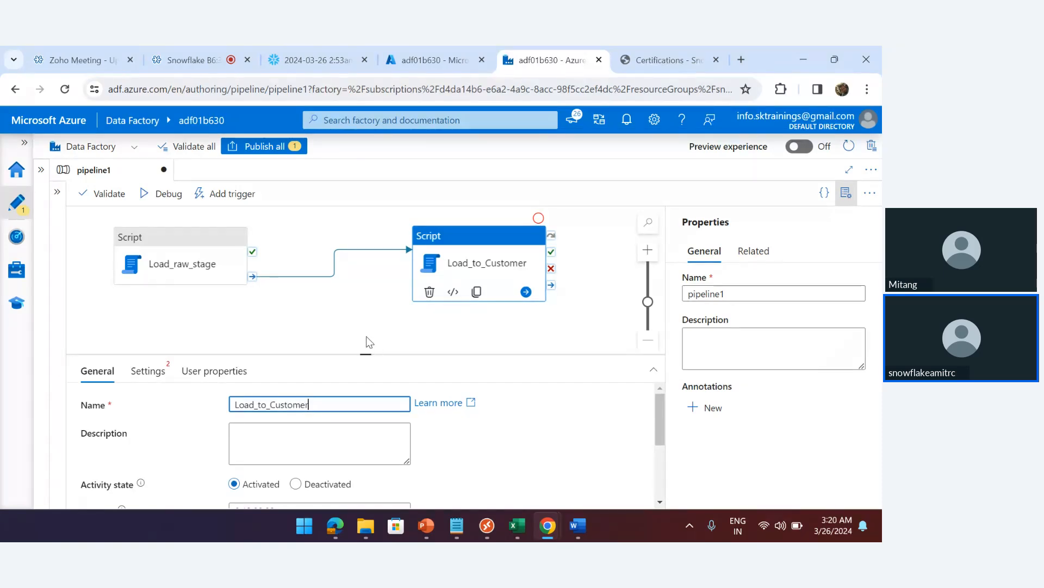
pyautogui.click(364, 328)
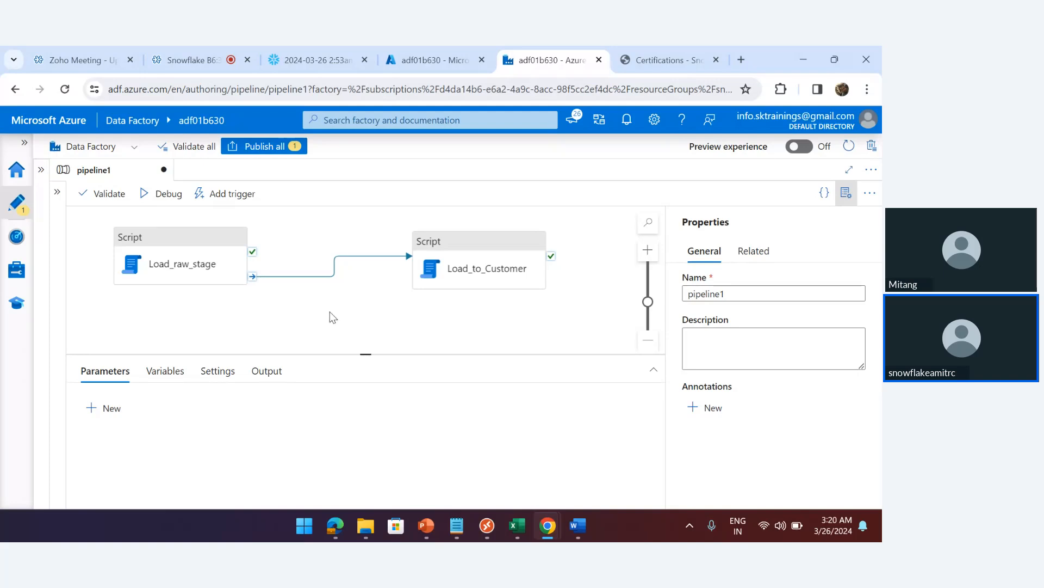
# Check Load_raw_stage's linked service options, cancel the New panel, then go to Manage > Linked services
pyautogui.click(178, 251)
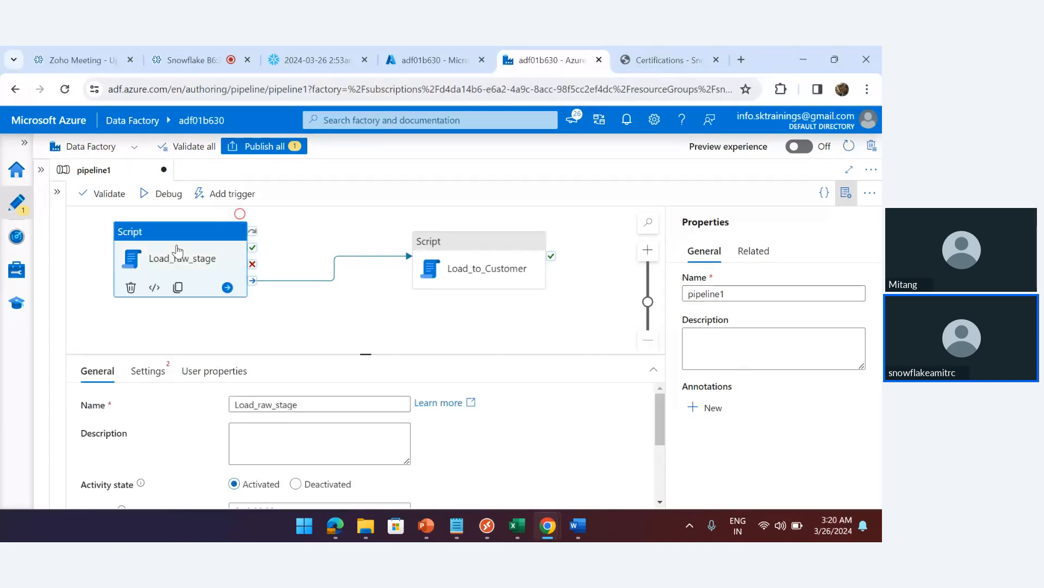
pyautogui.click(148, 372)
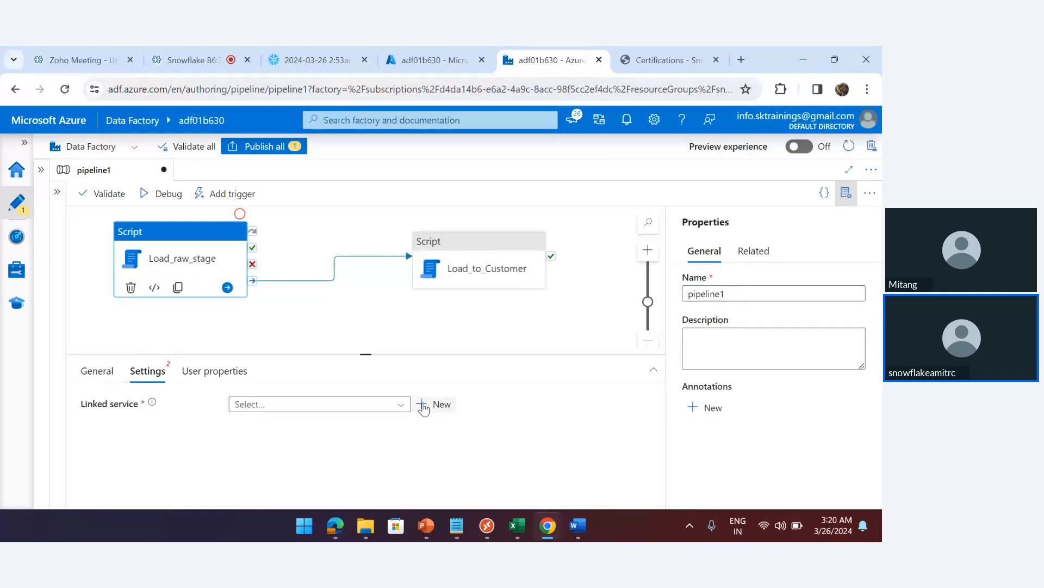
pyautogui.click(404, 407)
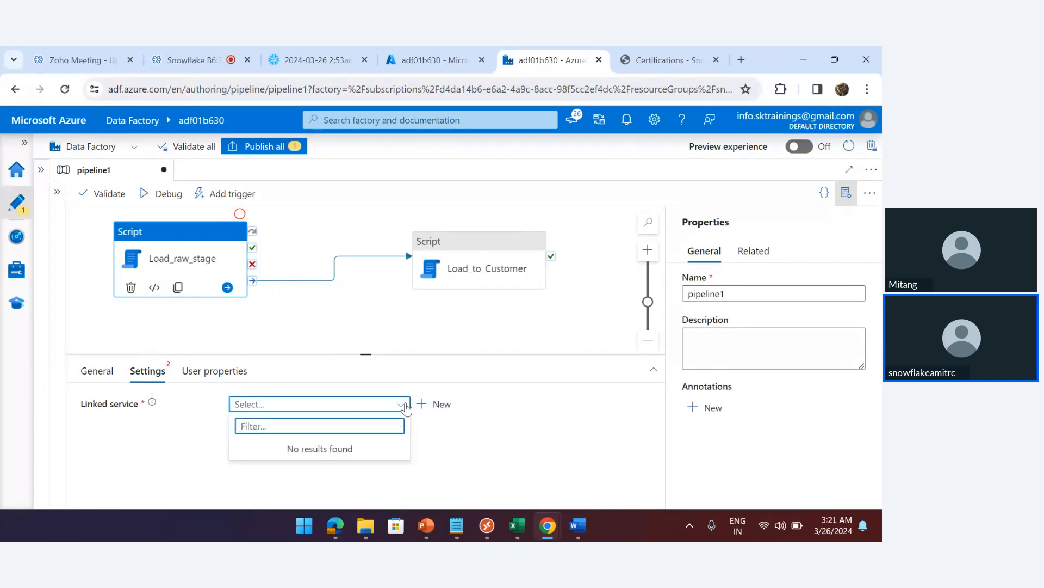
pyautogui.click(427, 404)
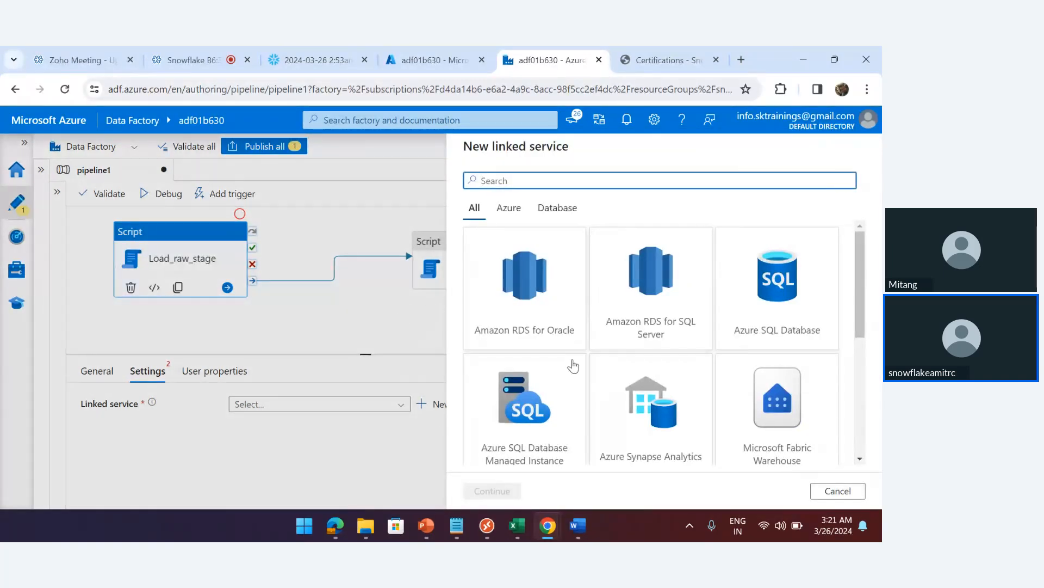
pyautogui.click(841, 491)
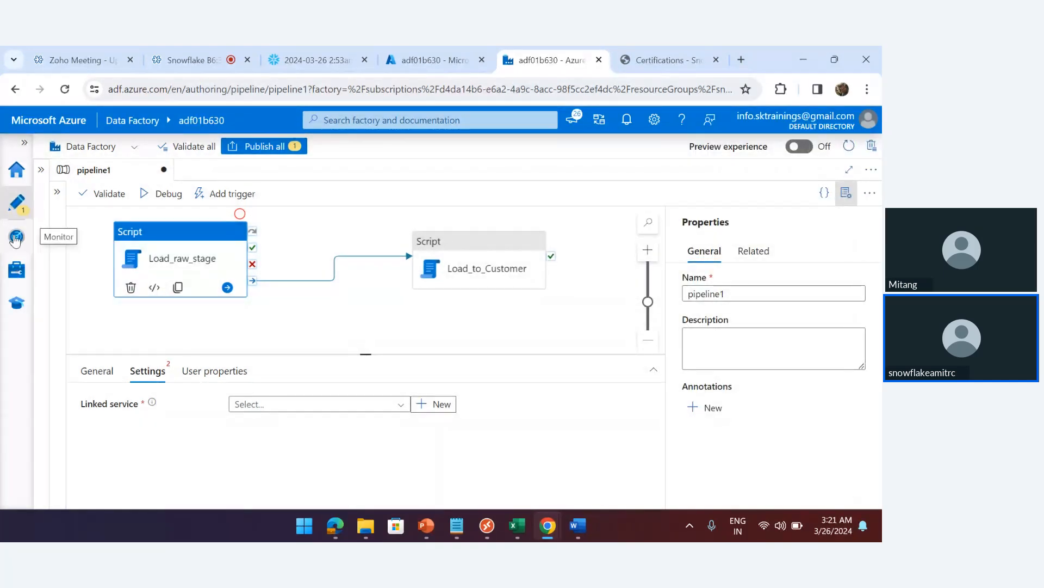
pyautogui.click(16, 275)
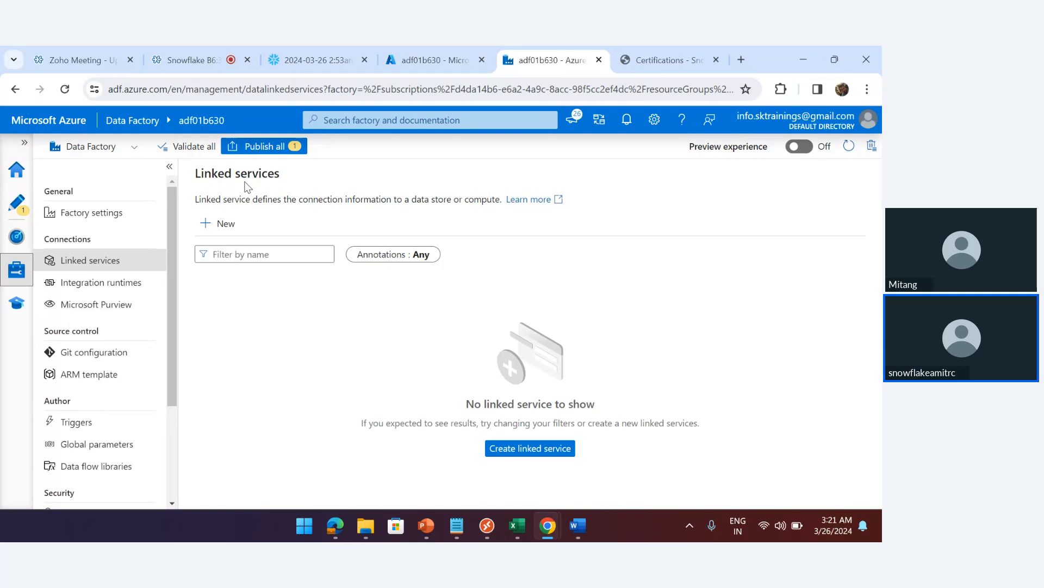
# Start a new linked service using the Snowflake data store
pyautogui.click(208, 229)
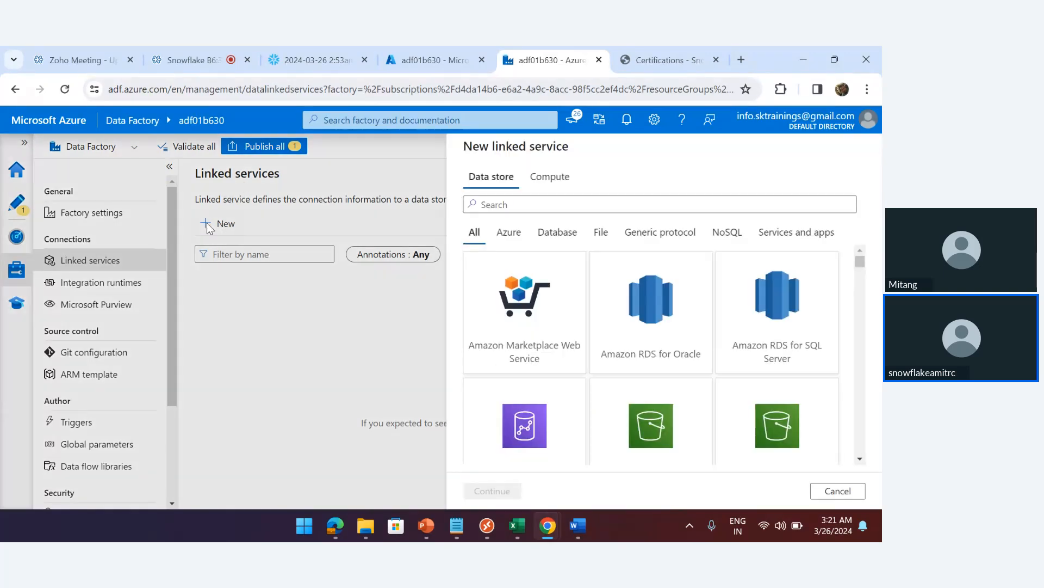
pyautogui.write('snow')
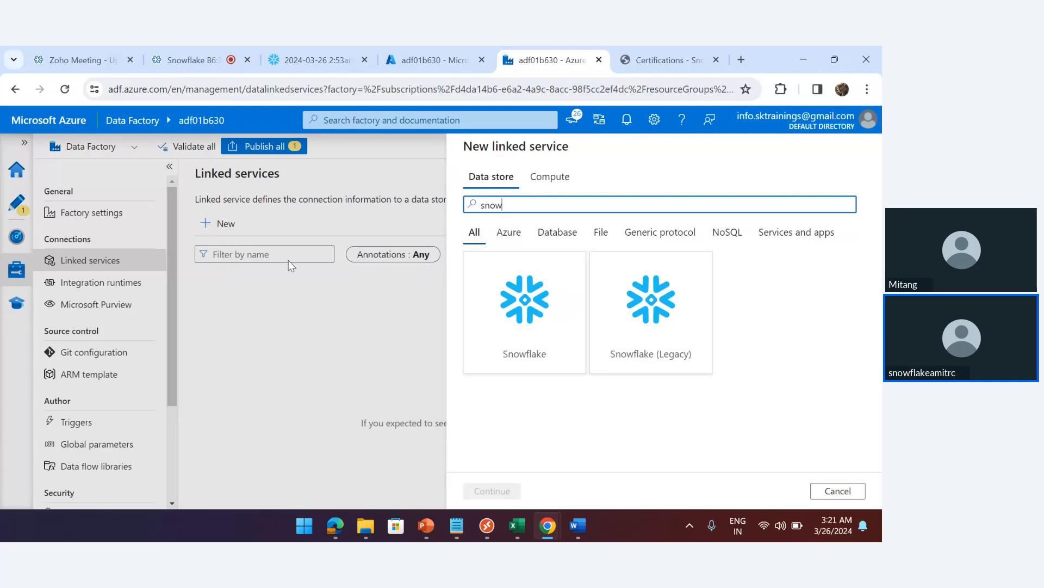
pyautogui.click(527, 311)
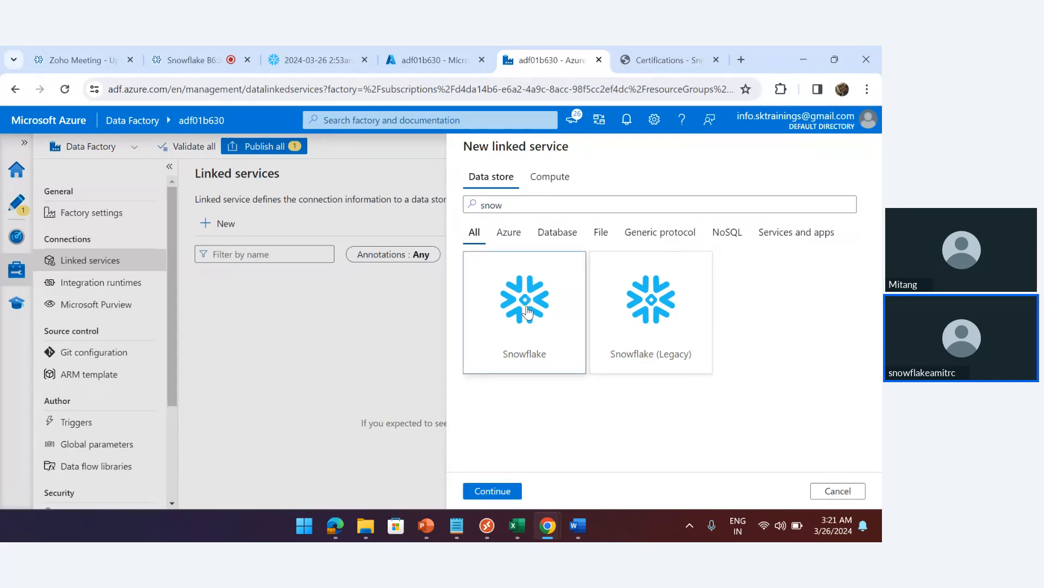
pyautogui.click(488, 493)
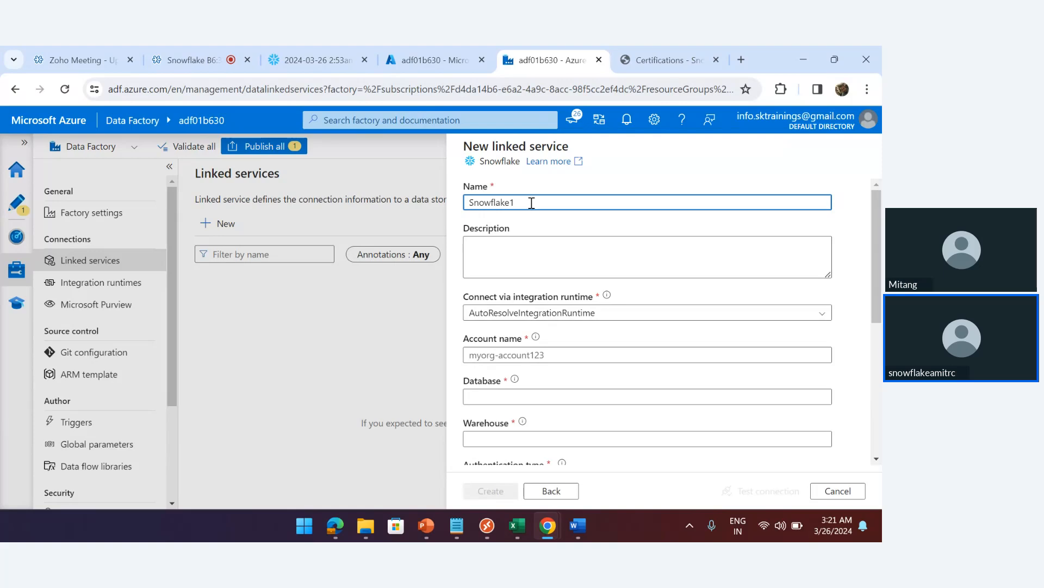
# Keep AutoResolveIntegrationRuntime as the connection runtime, then return to the Snowflake worksheet
pyautogui.moveTo(532, 201); pyautogui.dragTo(463, 204)
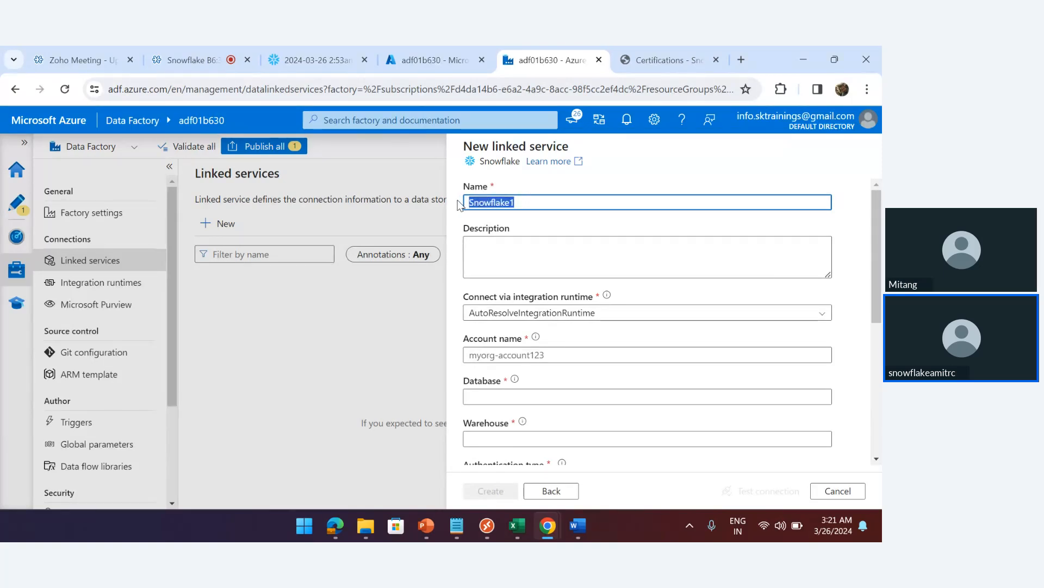
pyautogui.click(526, 250)
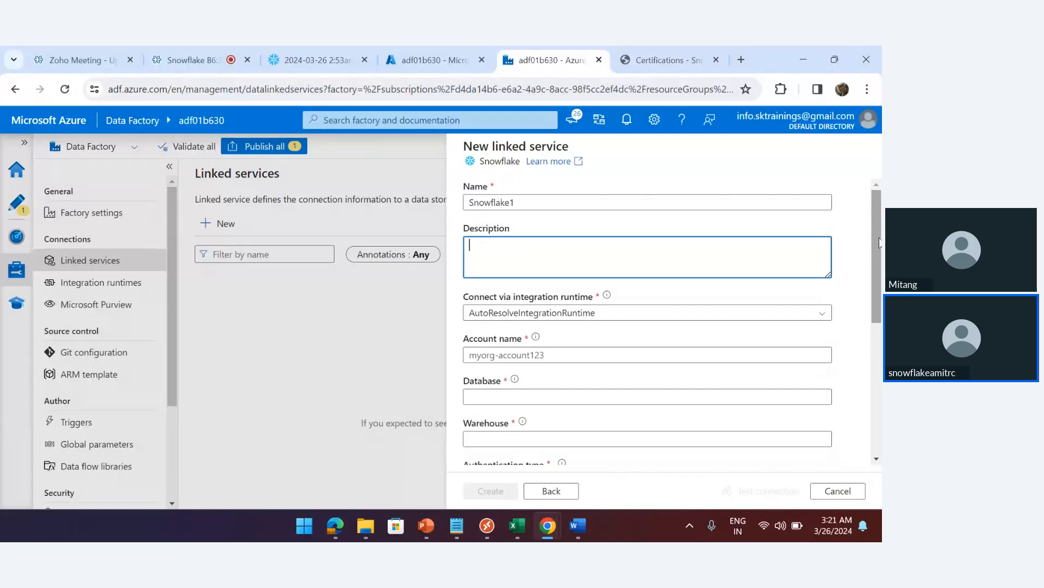
pyautogui.scroll(-1, 880, 243)
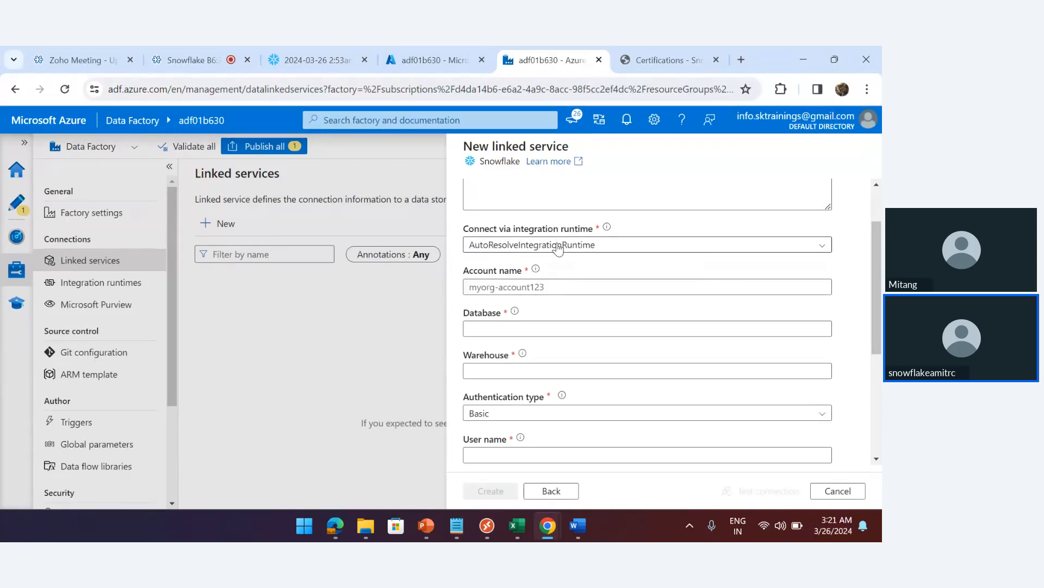
pyautogui.click(557, 246)
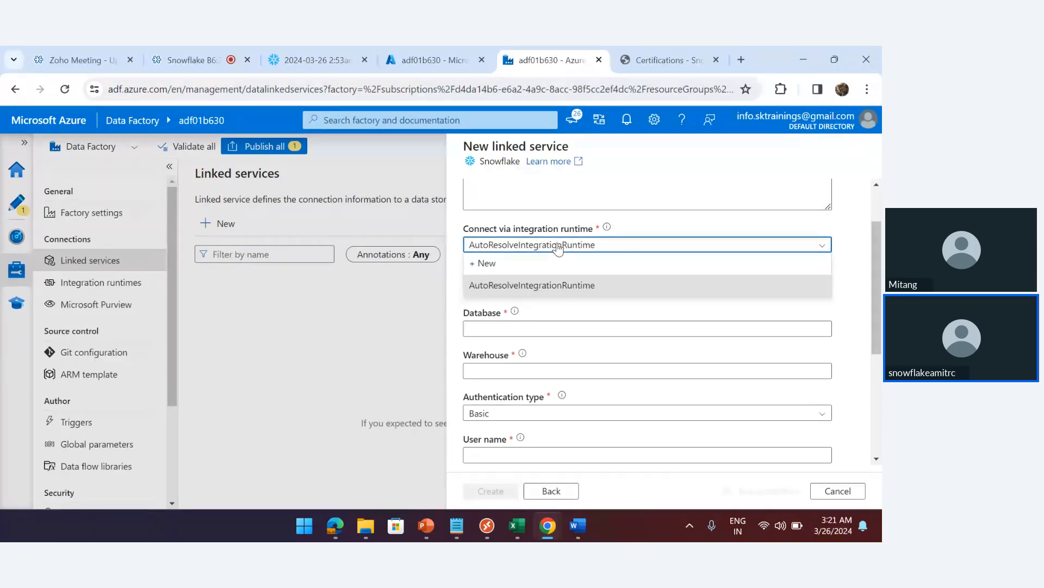
pyautogui.click(557, 287)
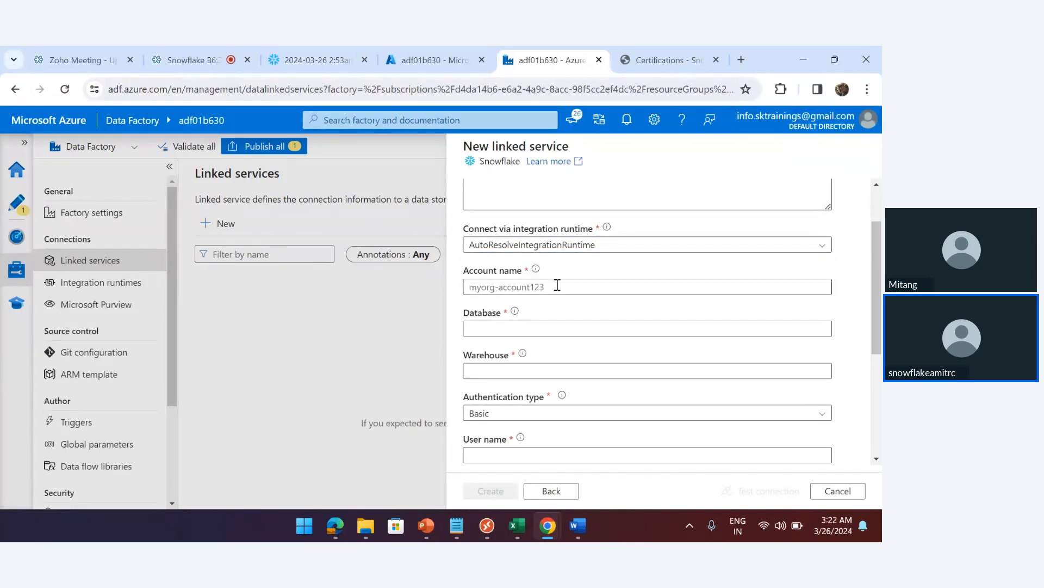
pyautogui.click(525, 287)
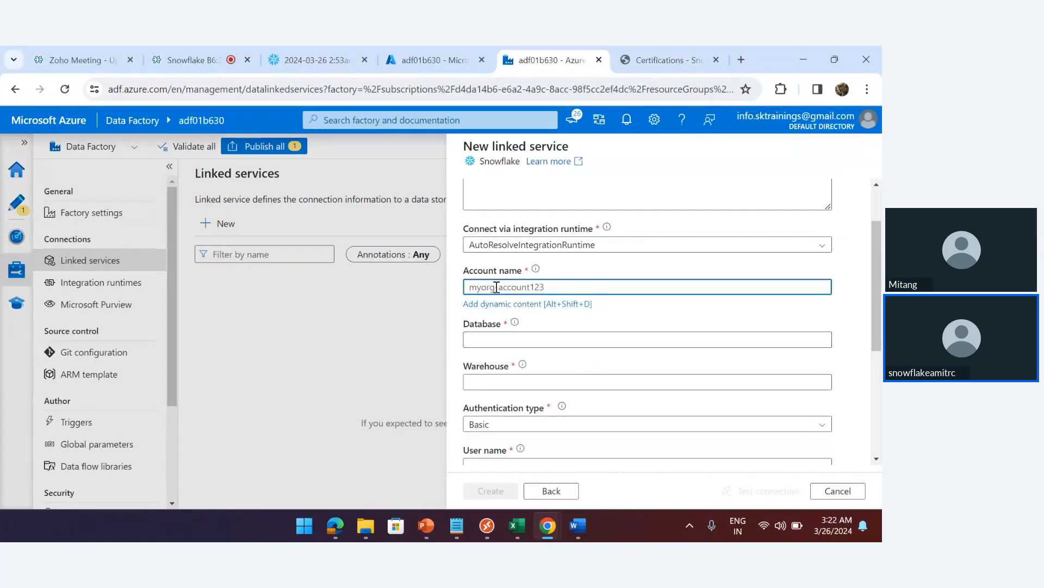
pyautogui.click(302, 60)
# Open the saved Snowflake worksheet address in a new browser tab
pyautogui.moveTo(24, 287)
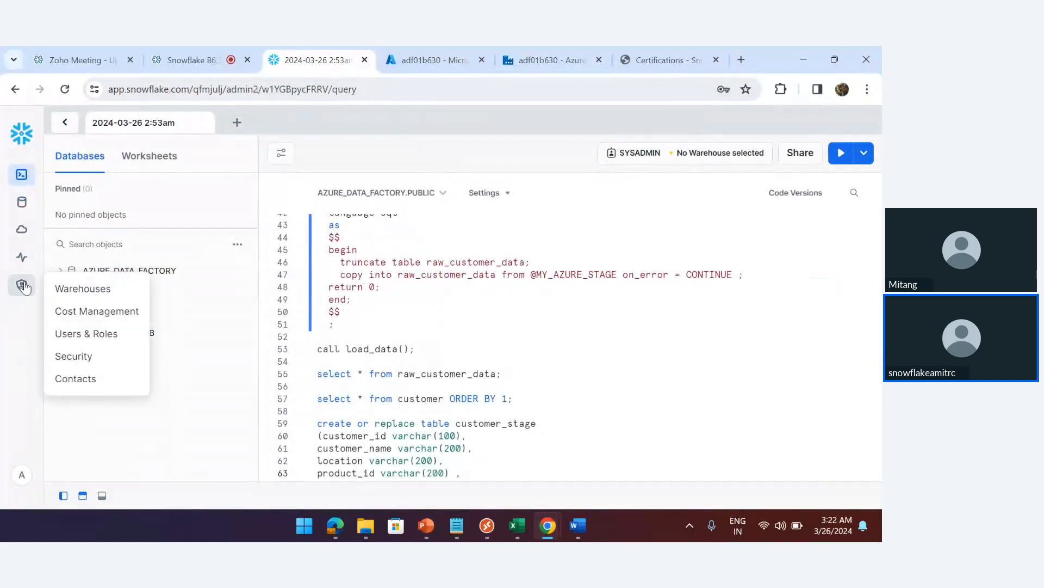
pyautogui.moveTo(24, 259)
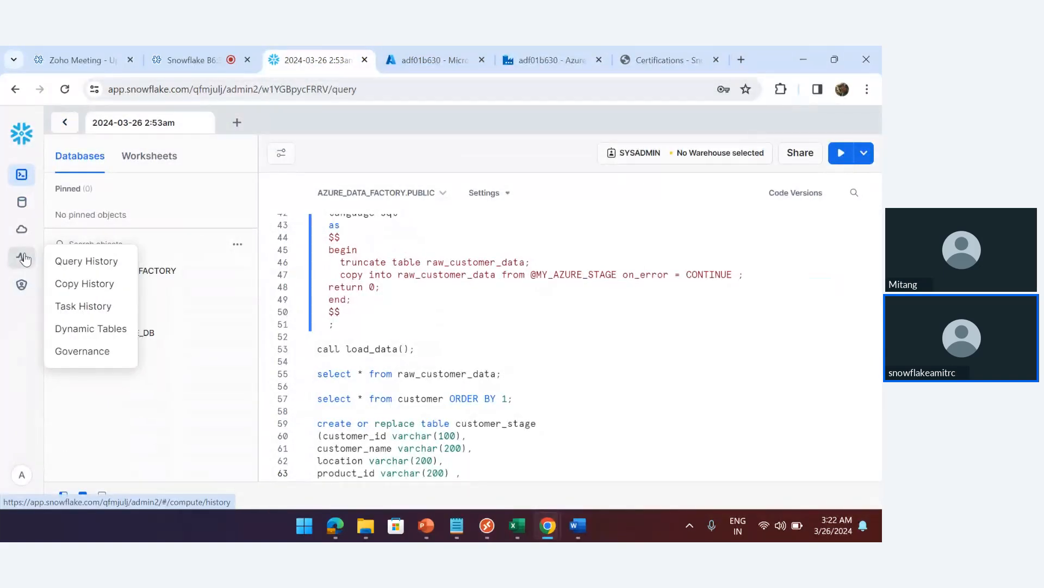
pyautogui.click(740, 59)
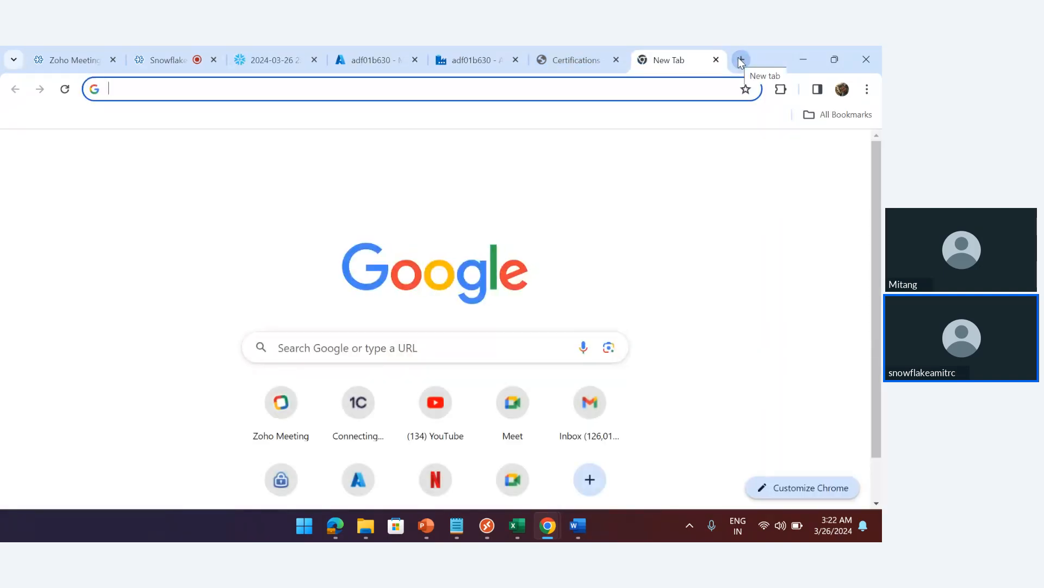
pyautogui.write('qf')
pyautogui.press('Down')
pyautogui.press('Down')
pyautogui.press('Down')
pyautogui.press('Down')
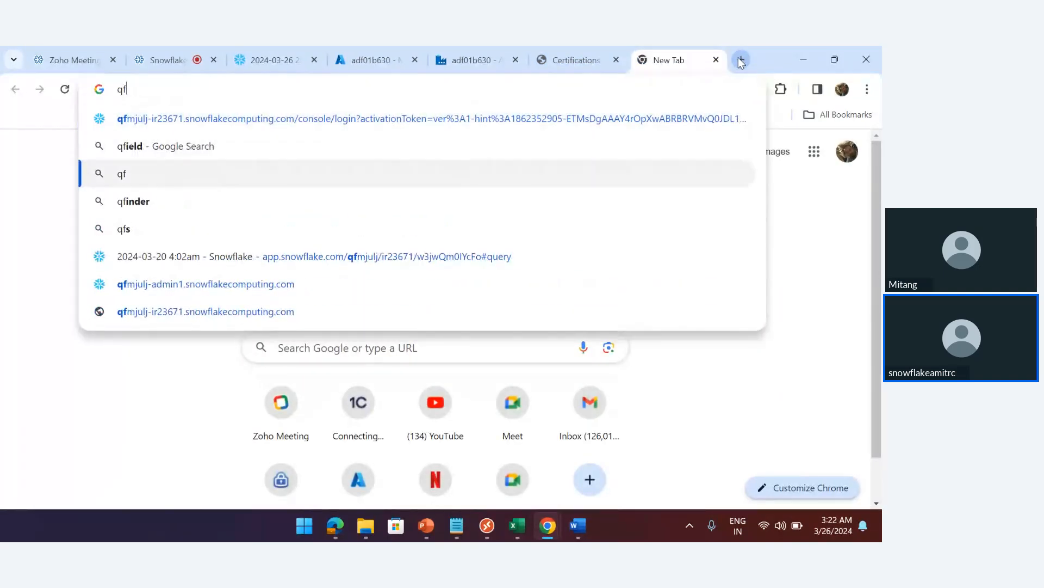
pyautogui.press('Down')
pyautogui.press('Return')
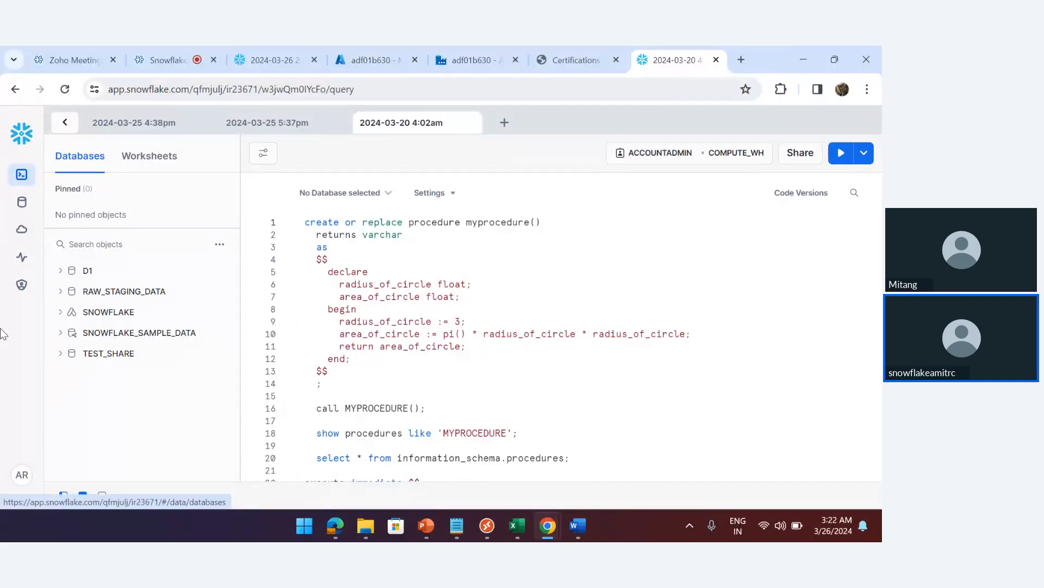
# Sign out of Snowflake and sign back in as the org admin user
pyautogui.click(17, 477)
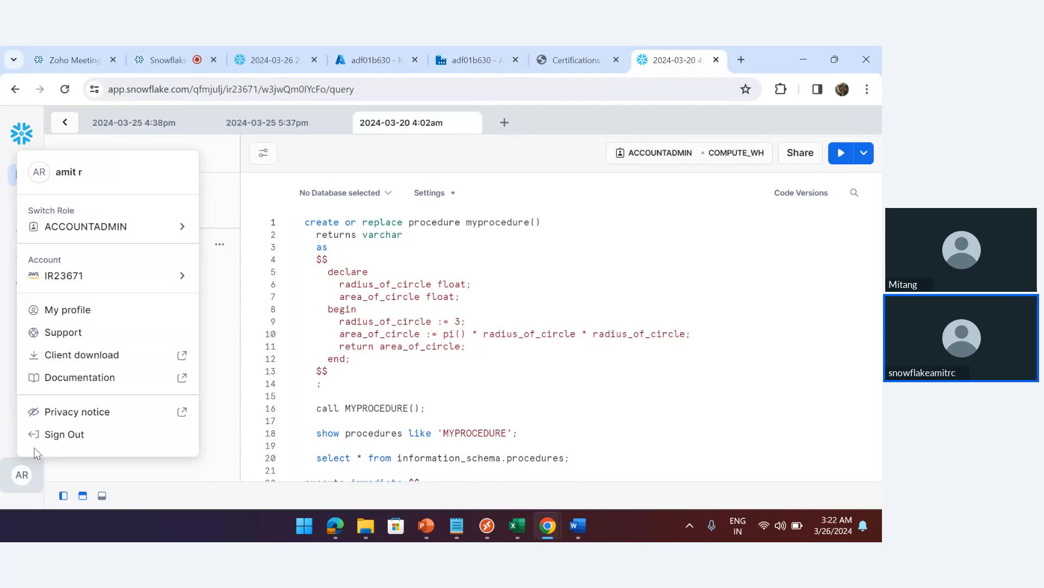
pyautogui.click(62, 435)
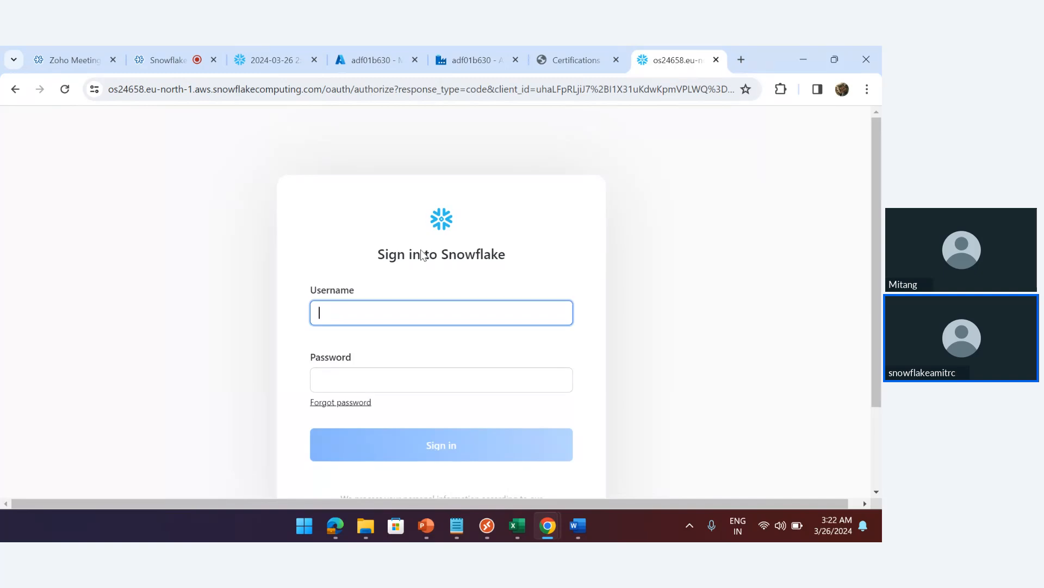
pyautogui.write('wflakeadm')
pyautogui.press('Tab')
pyautogui.write('••')
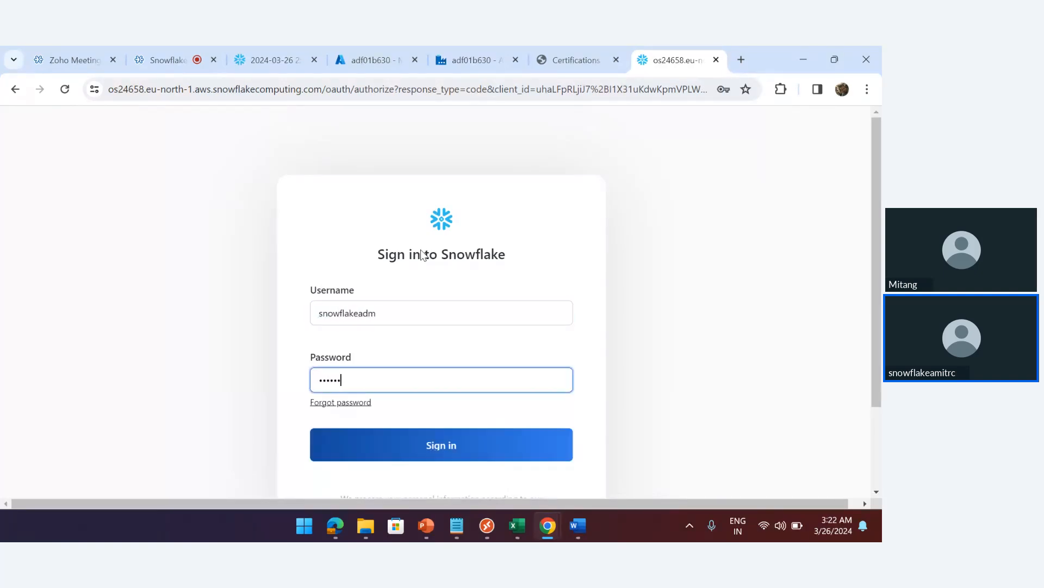
pyautogui.write('••••••••')
pyautogui.press('Return')
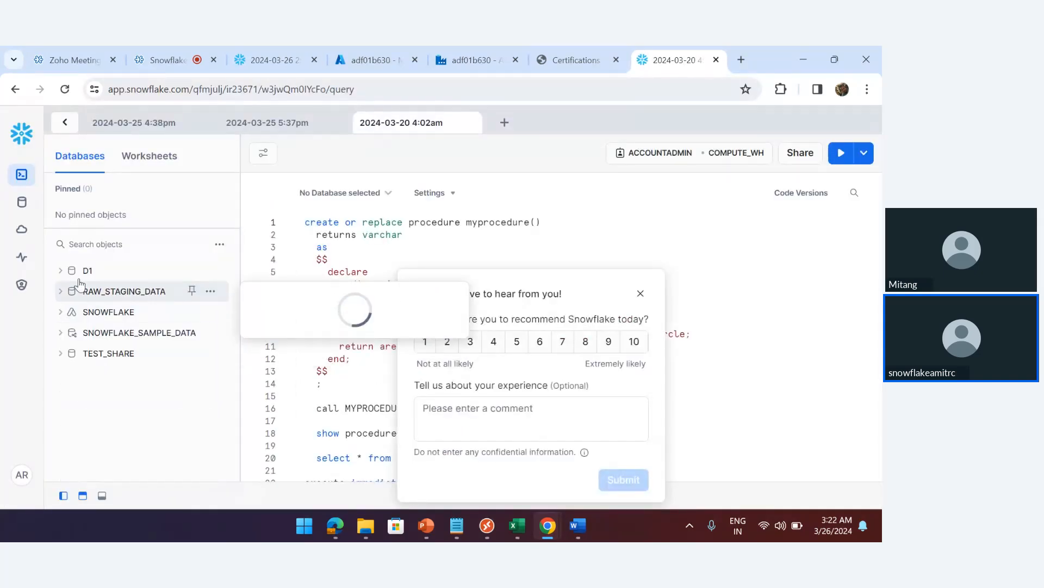
# Copy the Australia East ADMIN2 account locator URL from Admin > Accounts, then close the tab
pyautogui.moveTo(20, 288)
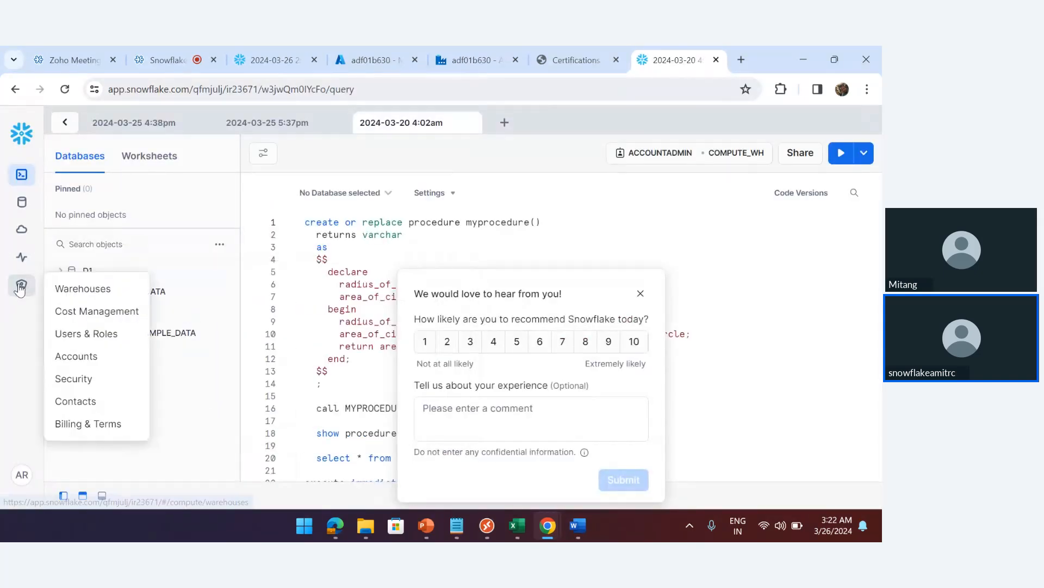
pyautogui.click(81, 358)
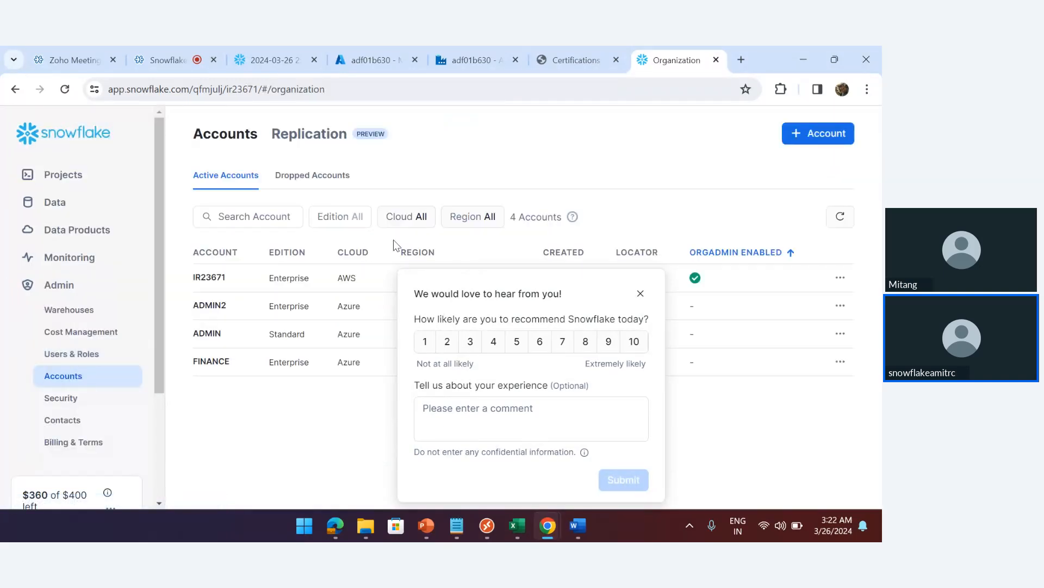
pyautogui.click(640, 294)
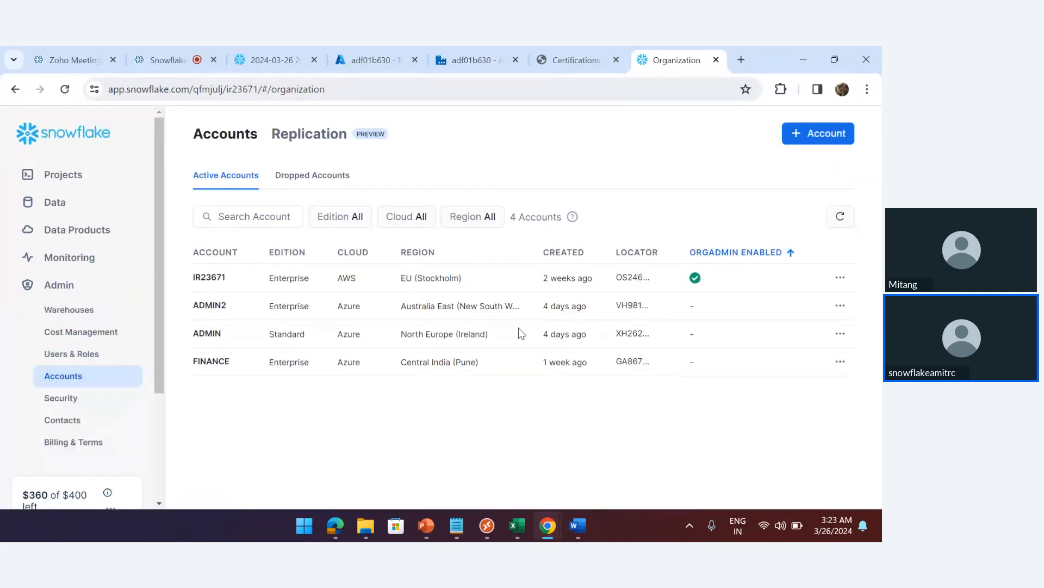
pyautogui.click(662, 306)
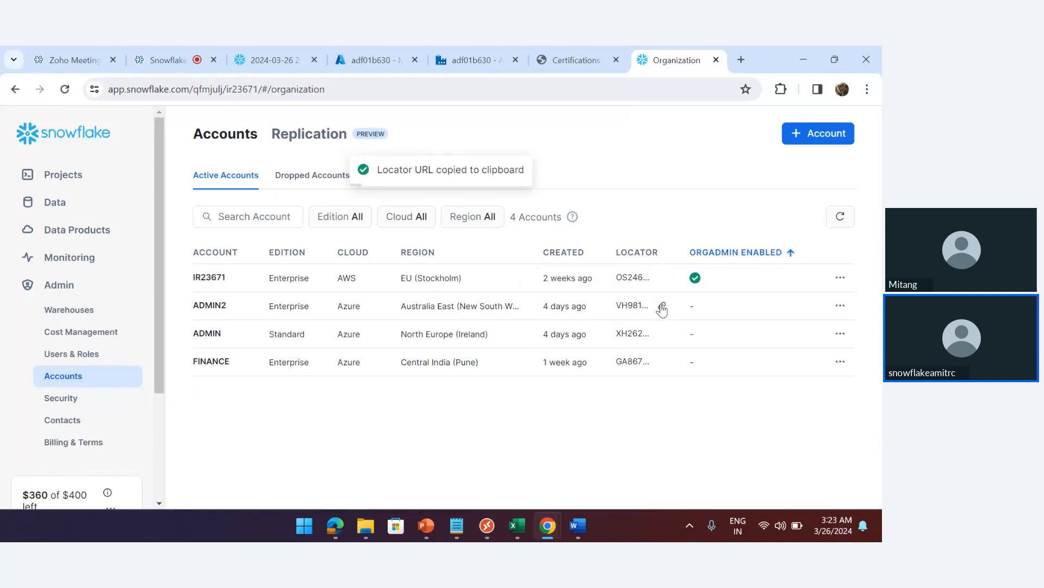
pyautogui.click(716, 61)
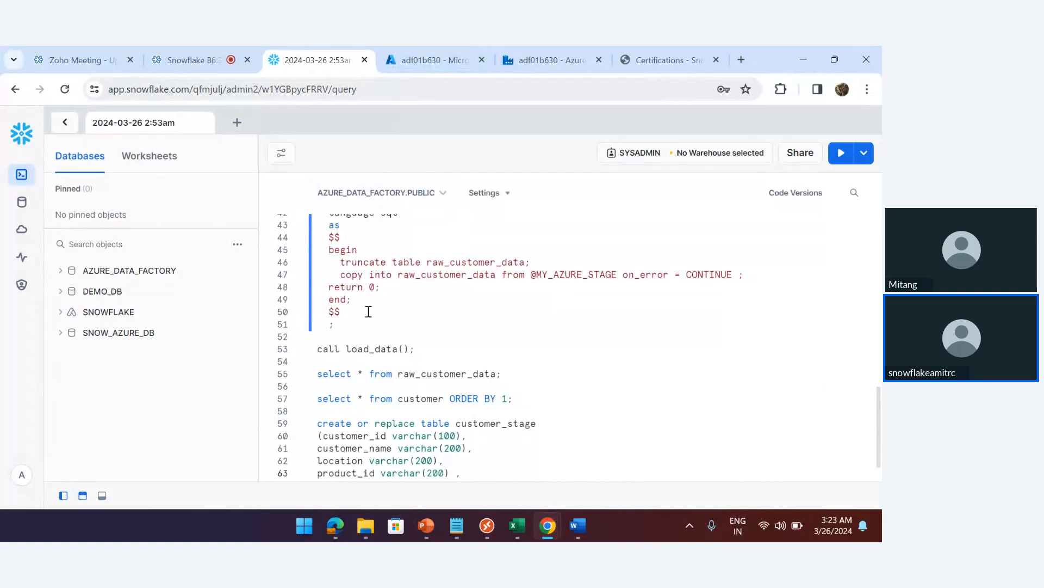
# Open the copied locator URL in a new tab and sign in to the Australia East account
pyautogui.press('Return')
pyautogui.press('Return')
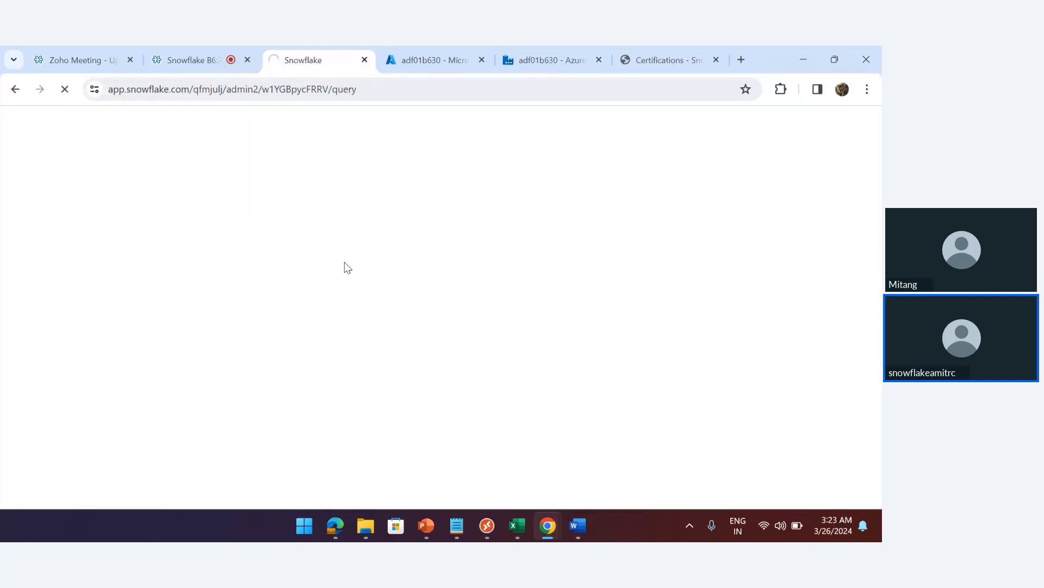
pyautogui.click(364, 60)
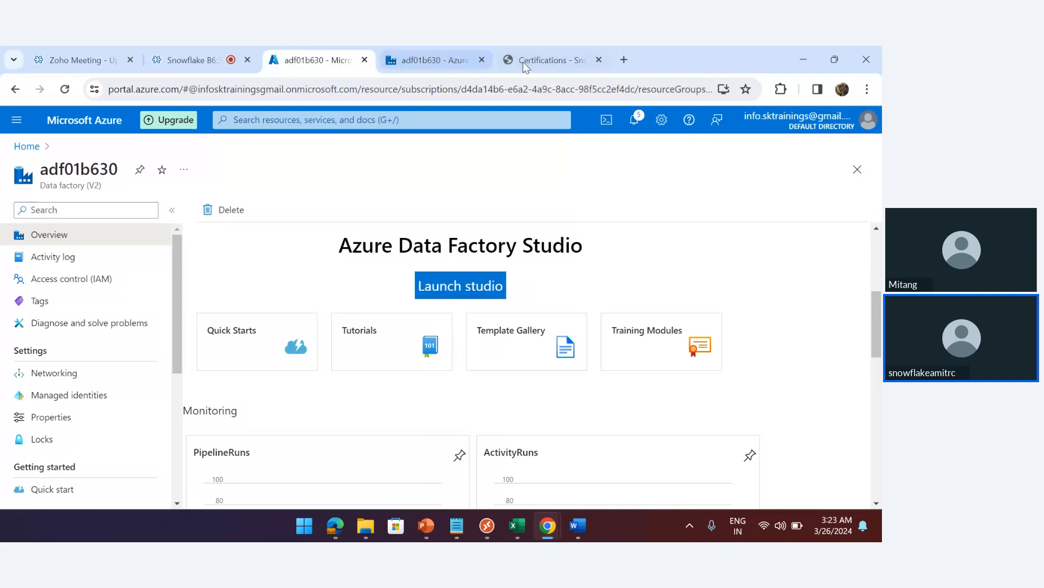
pyautogui.click(628, 62)
pyautogui.hotkey('ctrl', 'v')
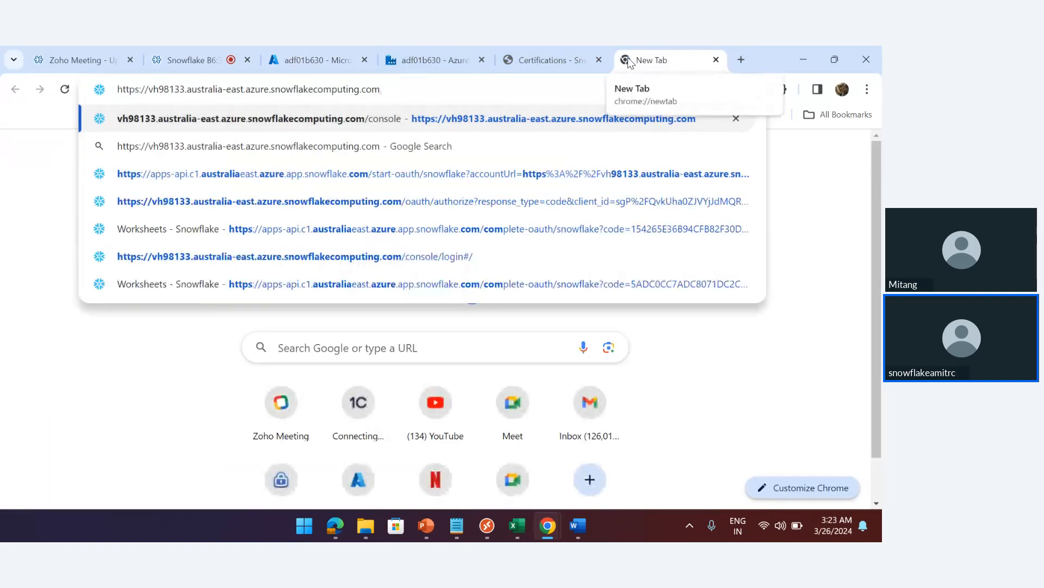
pyautogui.press('Return')
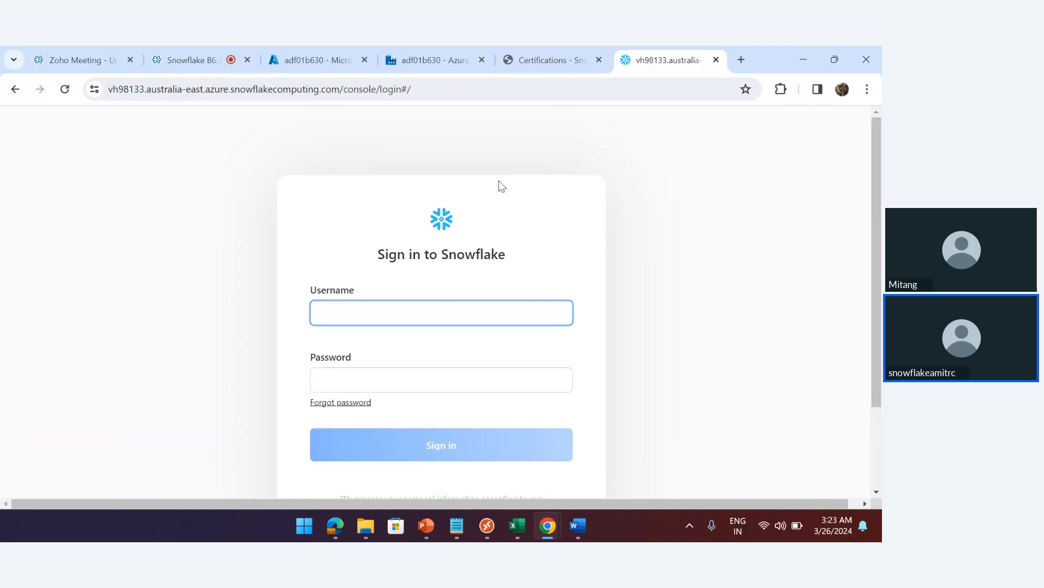
pyautogui.write('min2')
pyautogui.press('Tab')
pyautogui.write('a')
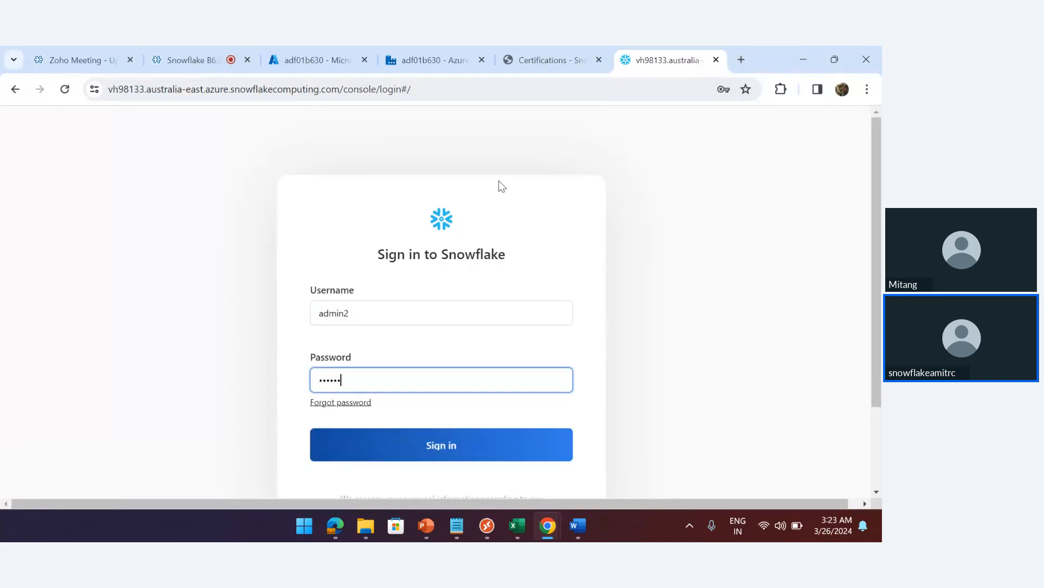
pyautogui.press('Return')
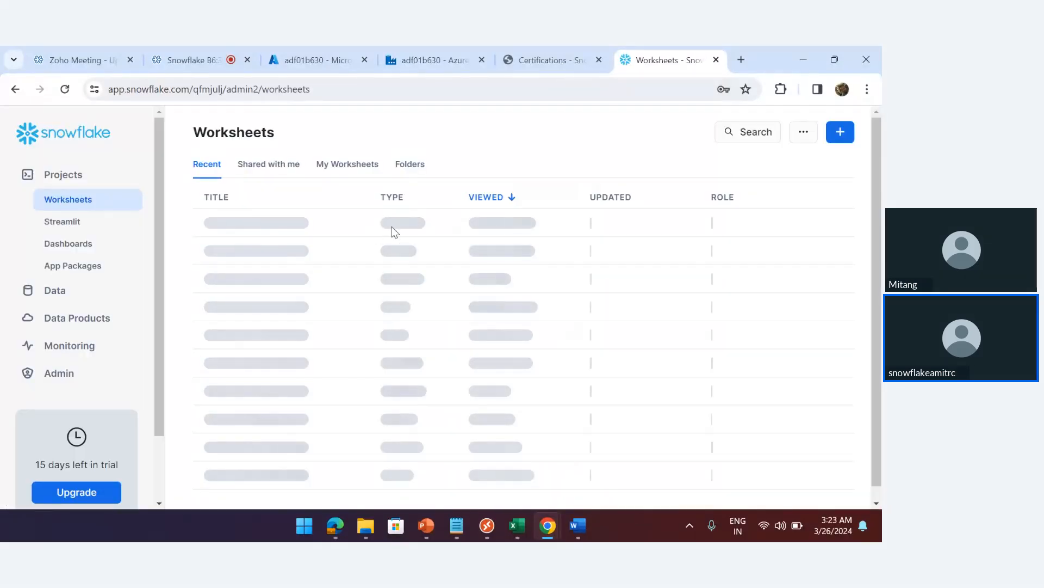
# Paste the account URL on line 3 of the 2024-03-26 2:53am worksheet and select its account identifier
pyautogui.click(392, 228)
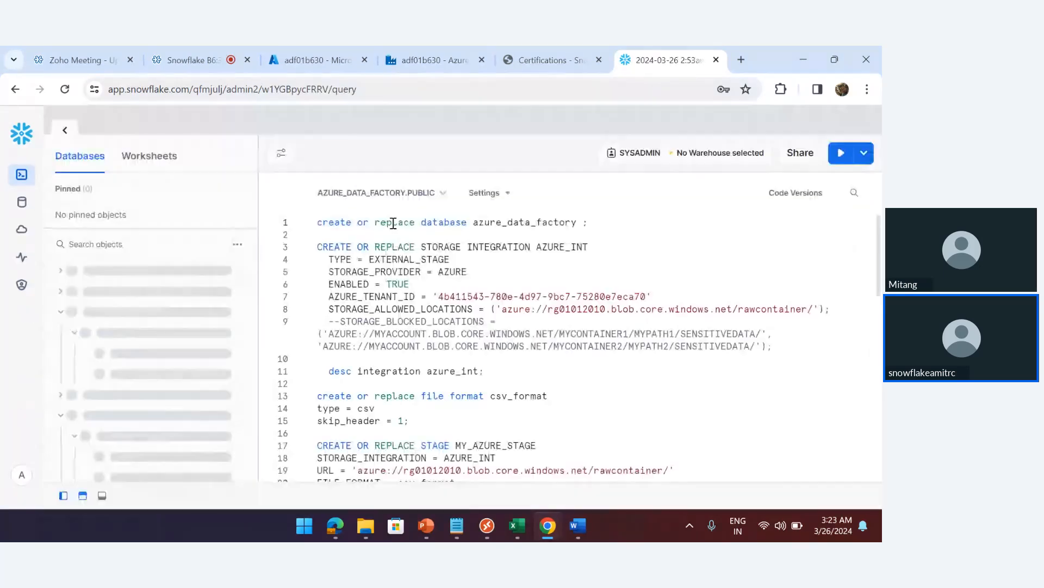
pyautogui.click(609, 221)
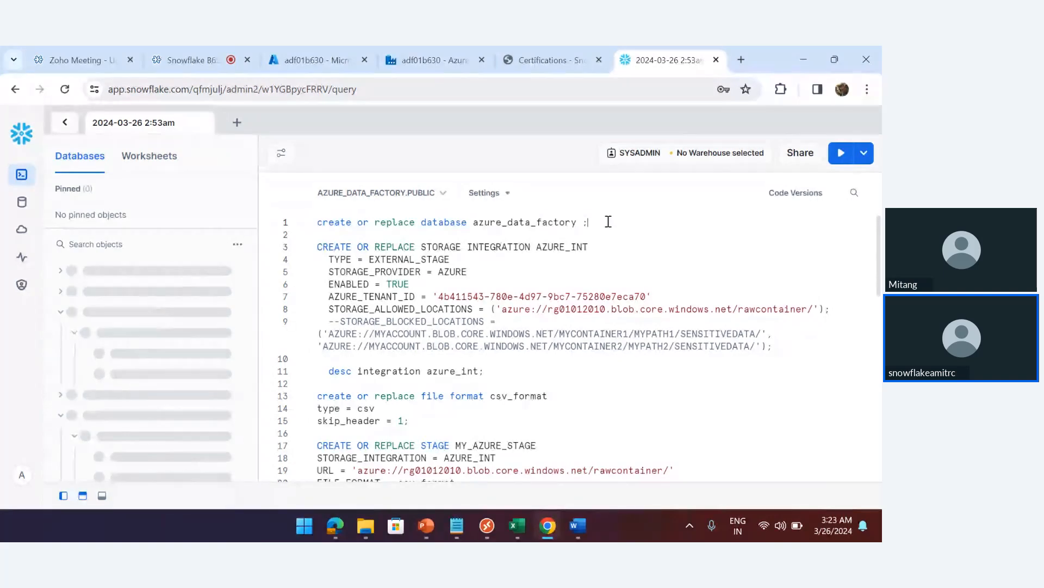
pyautogui.press('Return')
pyautogui.press('Return')
pyautogui.write('https://vh98133.australia-east.azure.snowflakecomputing.com')
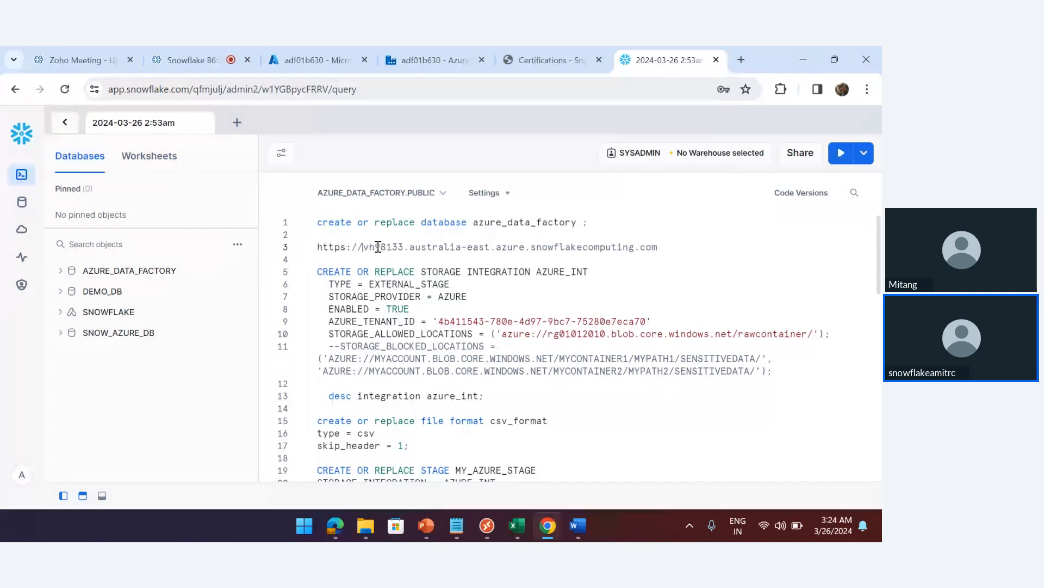
pyautogui.moveTo(364, 246); pyautogui.dragTo(526, 246)
pyautogui.hotkey('ctrl', 'c')
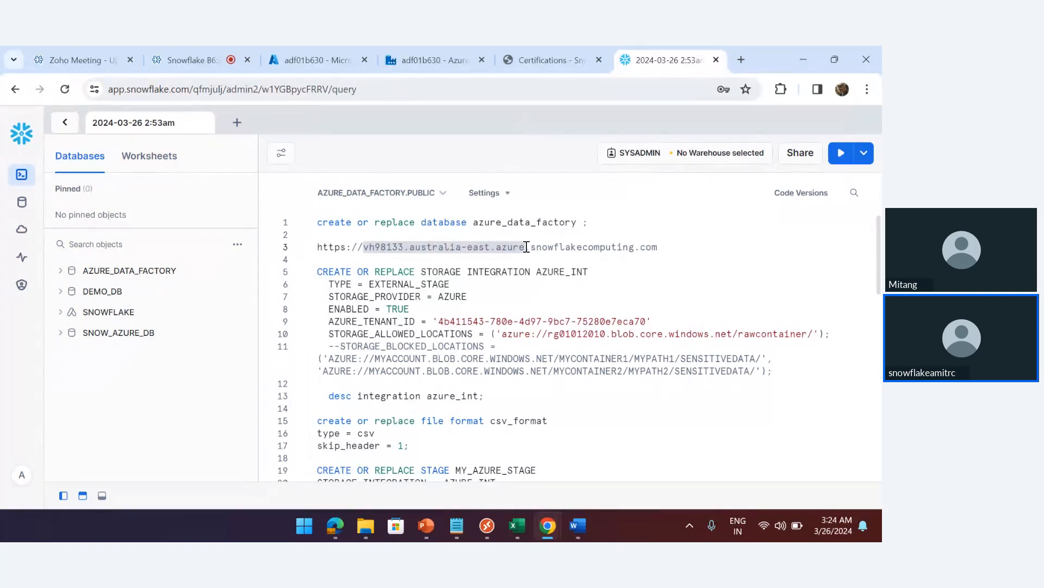
# Paste the Australia East account identifier as the linked service's Account name
pyautogui.click(433, 60)
pyautogui.hotkey('ctrl', 'v')
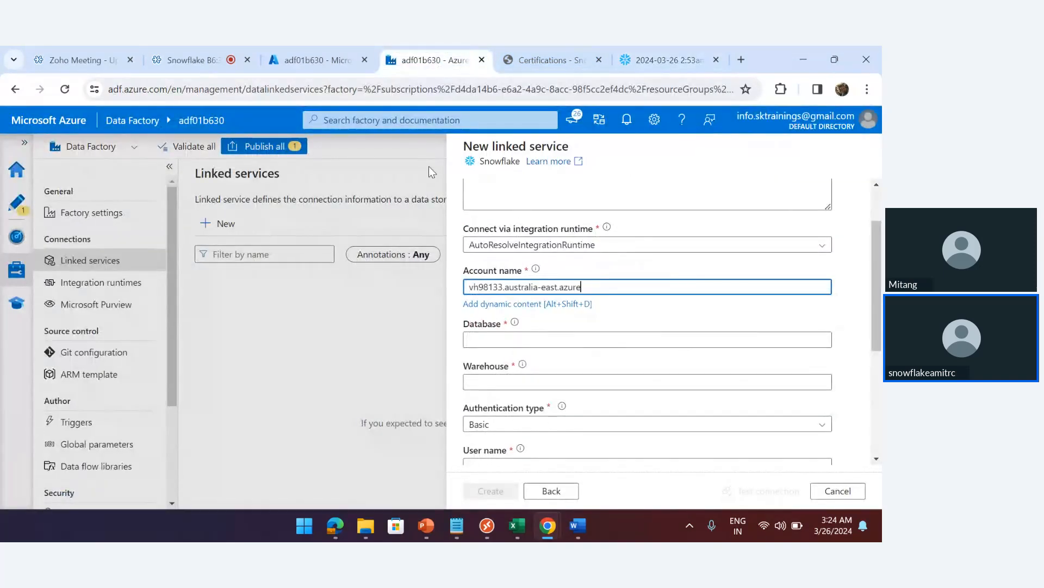
pyautogui.click(528, 337)
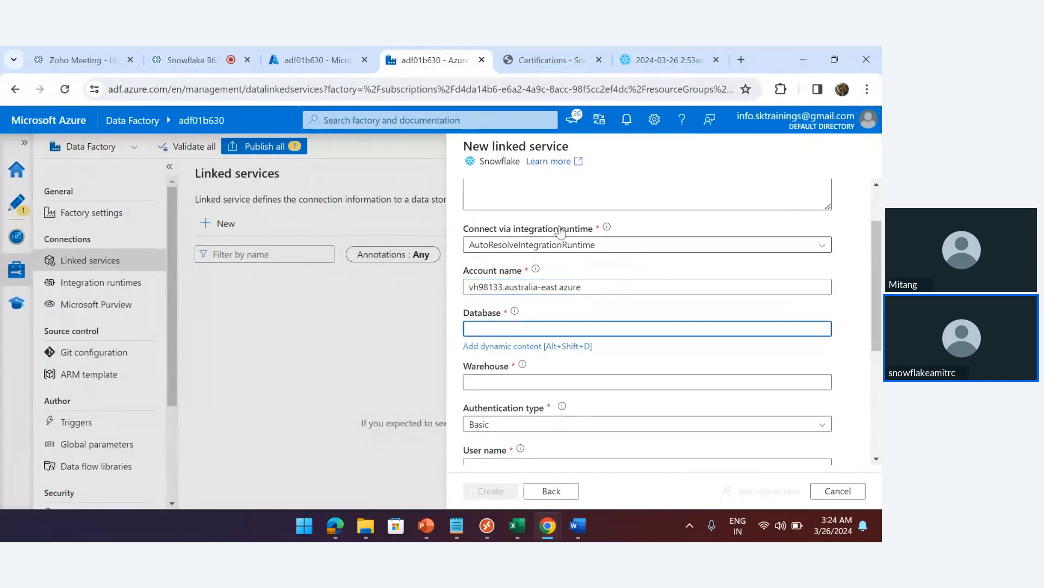
# Copy azure_data_factory from worksheet line 1 into the Database field
pyautogui.click(661, 52)
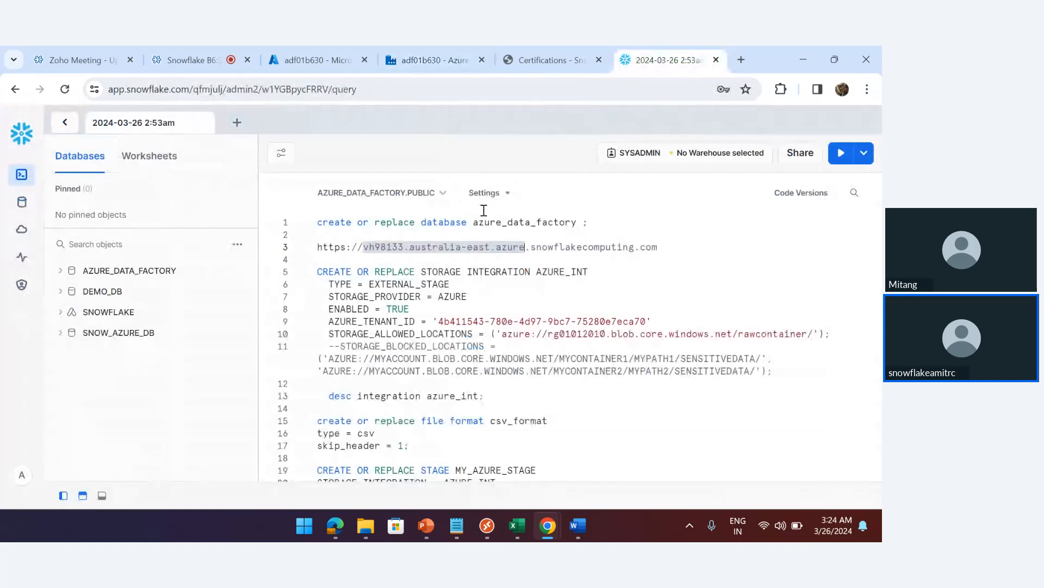
pyautogui.doubleClick(512, 220)
pyautogui.hotkey('ctrl', 'c')
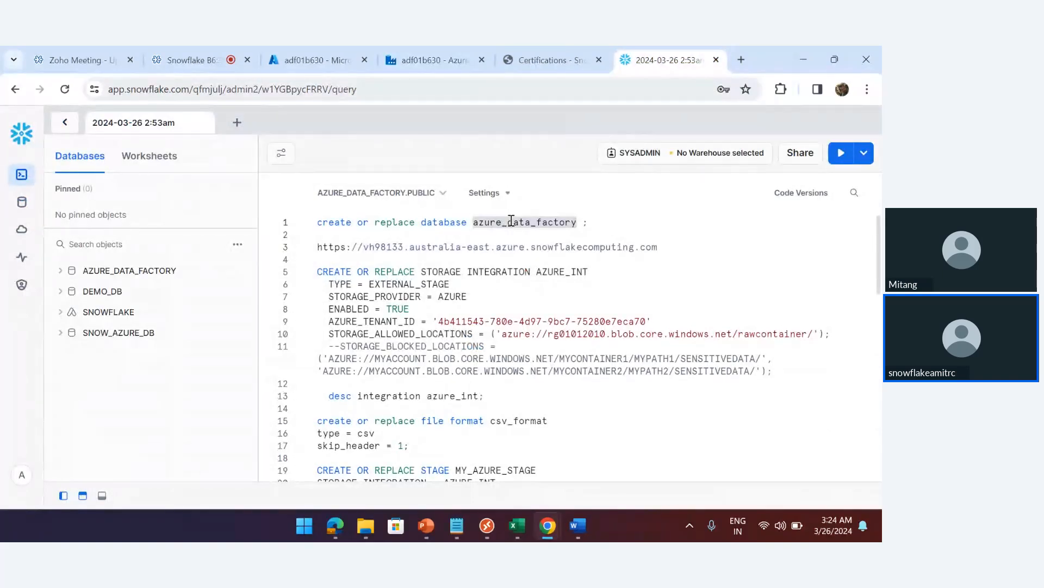
pyautogui.click(440, 56)
pyautogui.hotkey('ctrl', 'v')
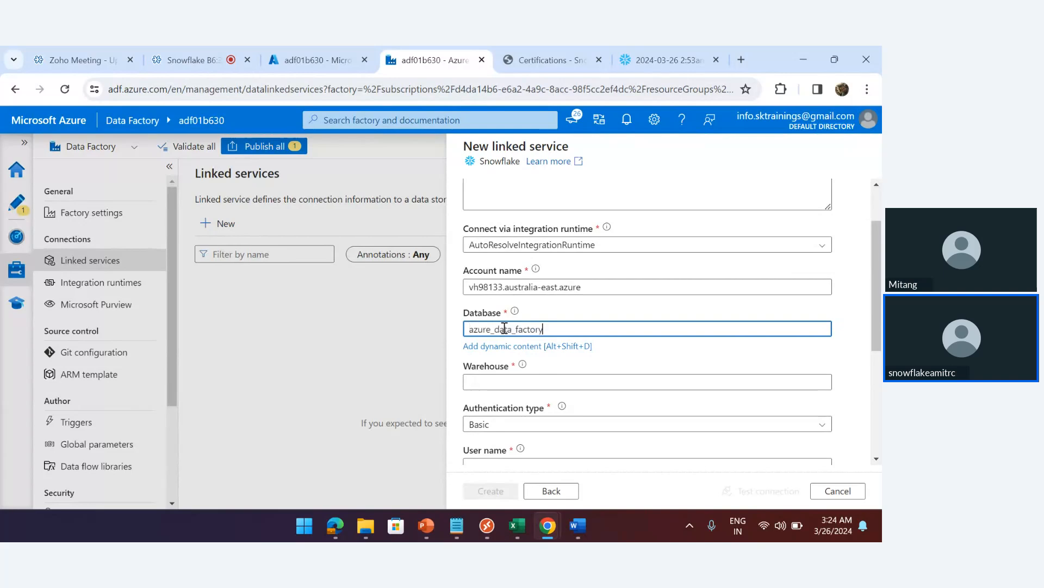
pyautogui.click(490, 380)
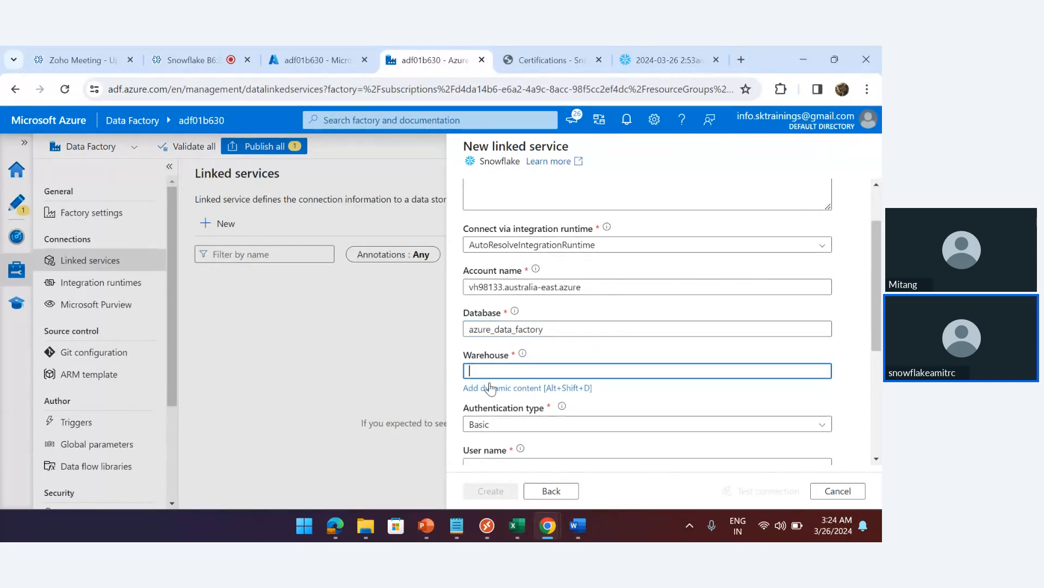
pyautogui.click(659, 61)
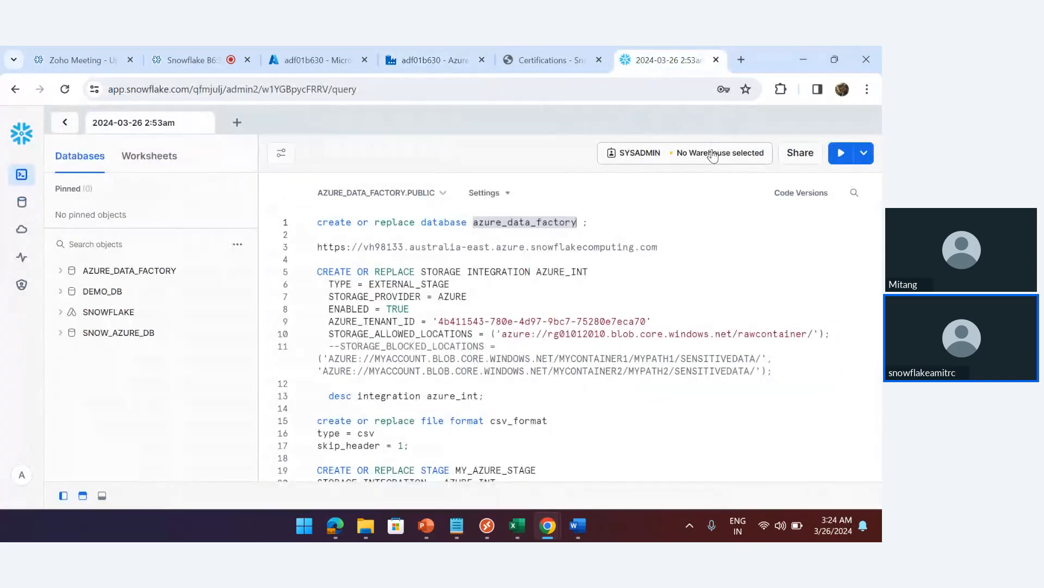
# From the Warehouses page, switch the account role to ACCOUNTADMIN
pyautogui.click(712, 153)
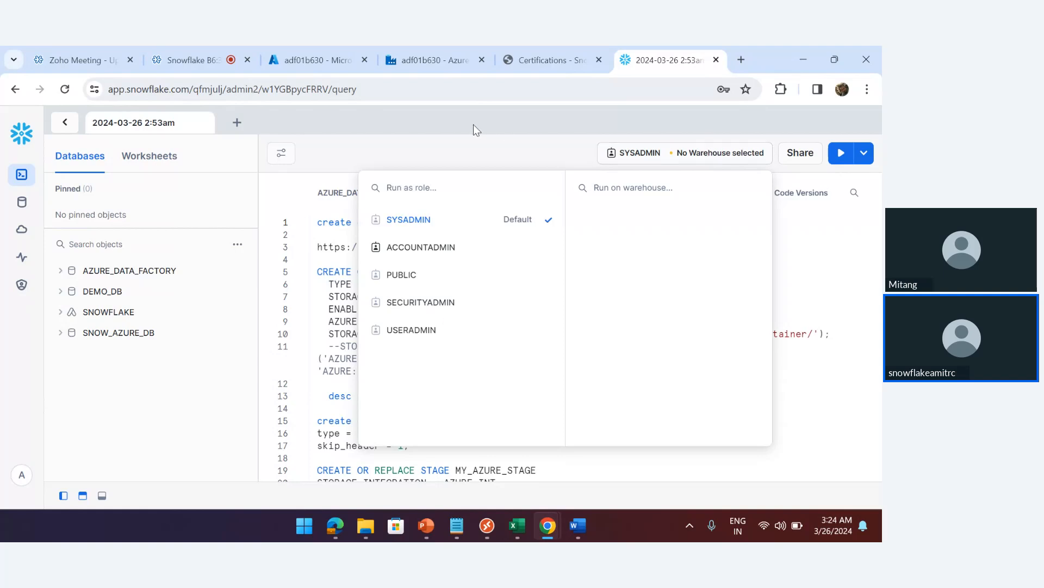
pyautogui.click(473, 124)
pyautogui.moveTo(22, 284)
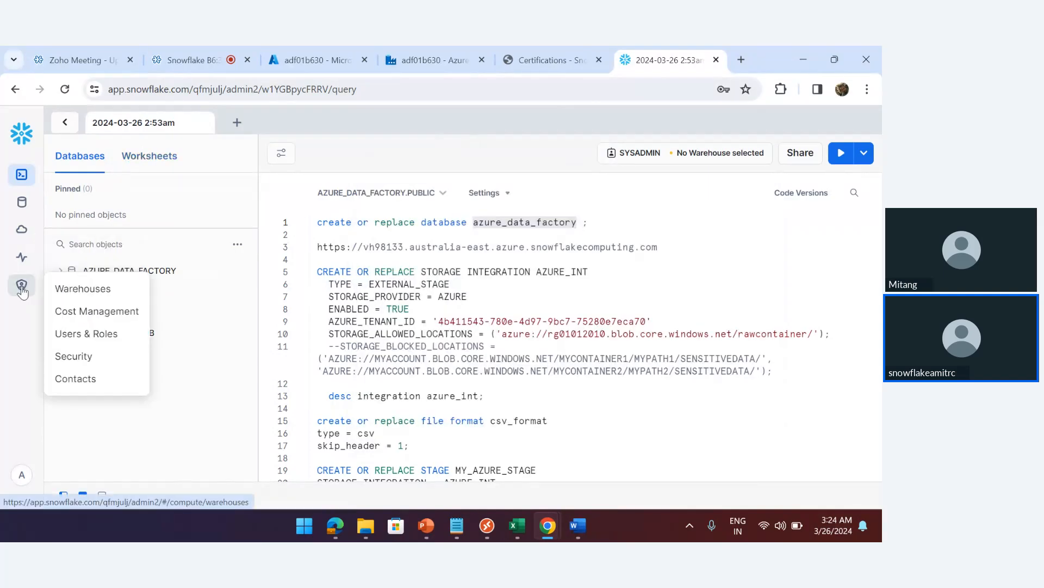
pyautogui.click(76, 290)
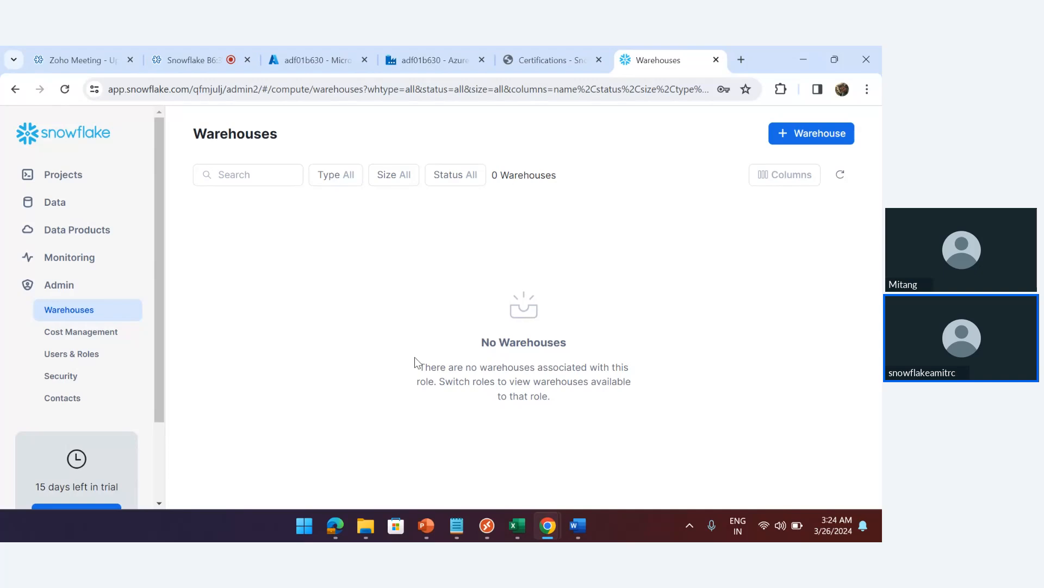
pyautogui.scroll(-3, 161, 460)
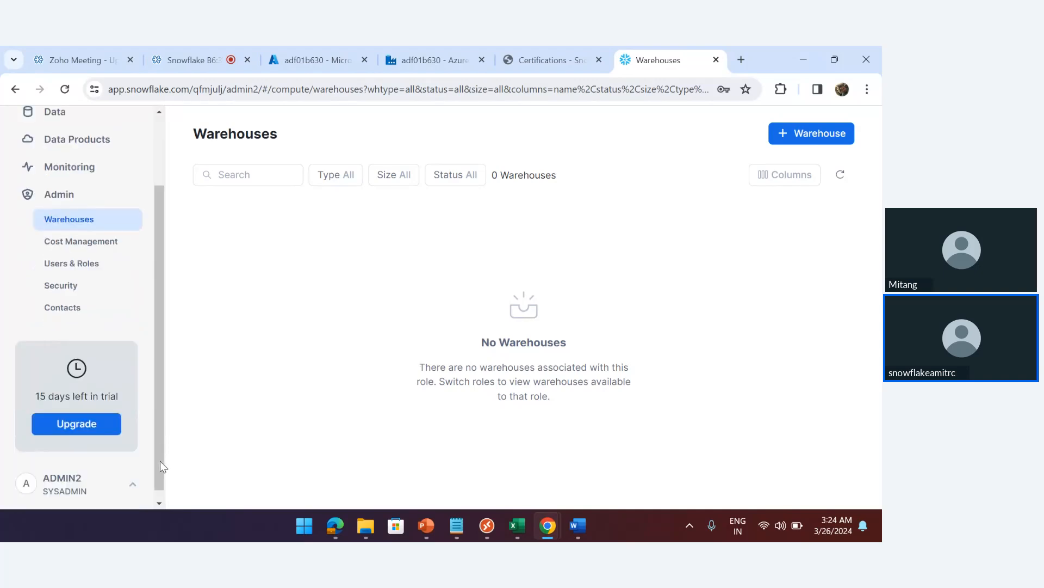
pyautogui.click(122, 473)
pyautogui.moveTo(151, 229)
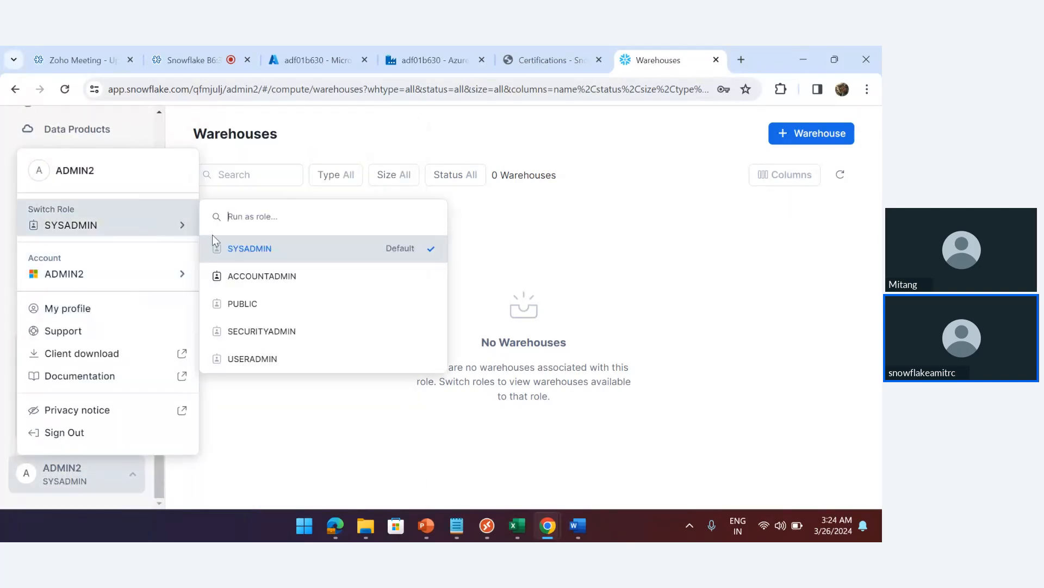
pyautogui.click(256, 271)
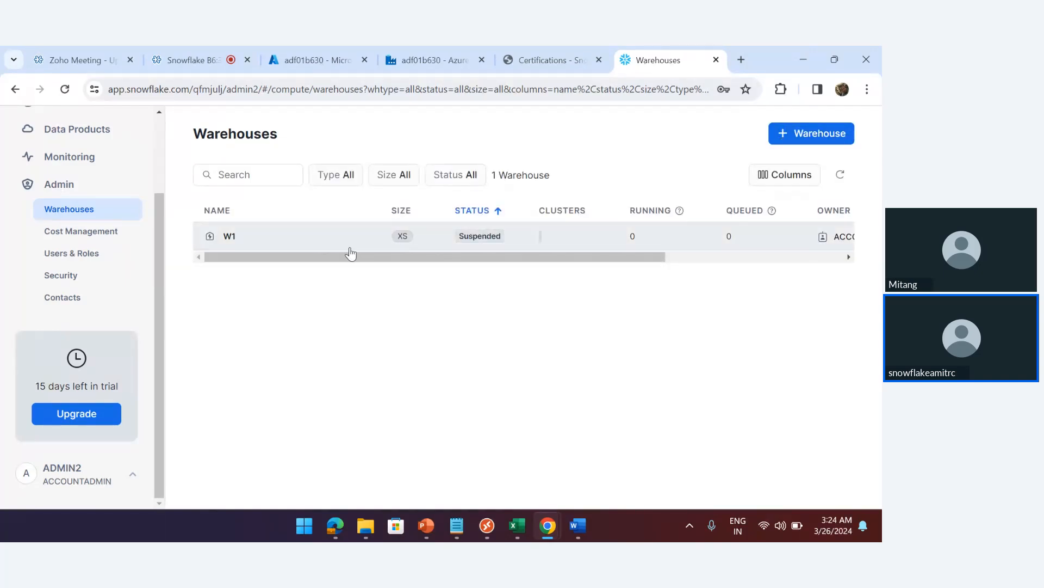
# Reopen the 2024-03-26 2:53am worksheet from the Worksheets list
pyautogui.scroll(2, 158, 119)
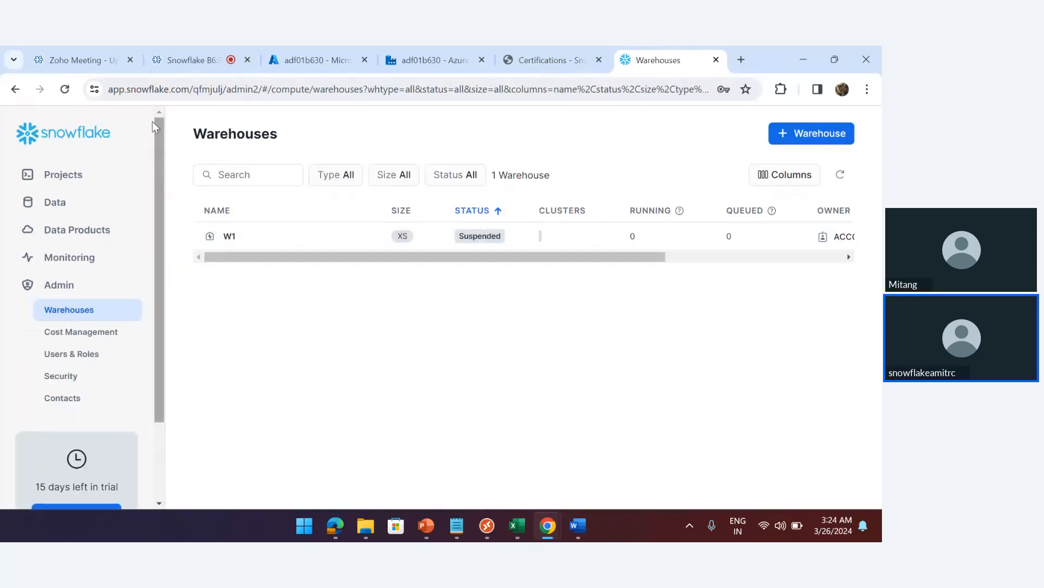
pyautogui.click(63, 173)
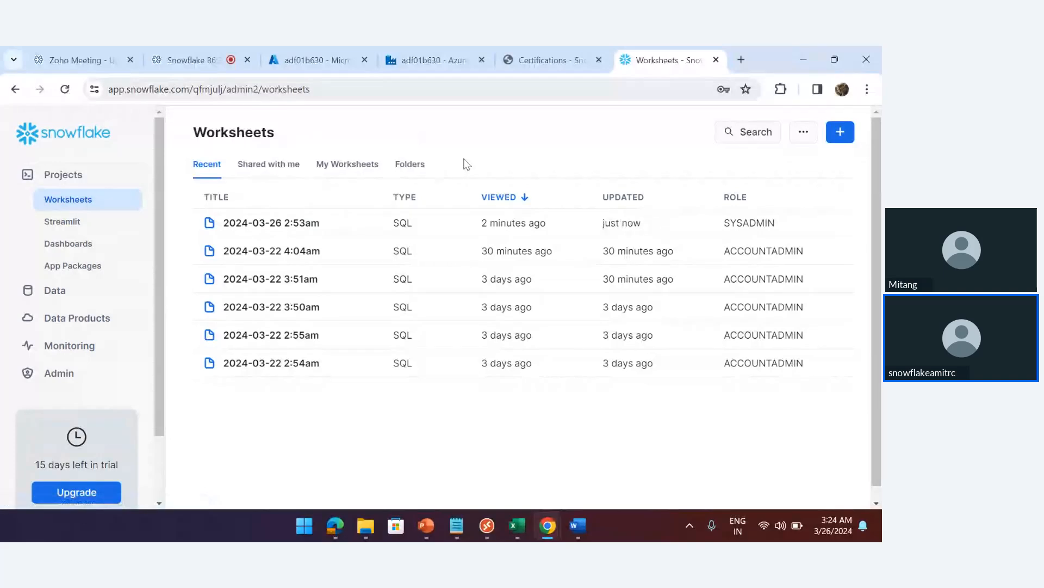
pyautogui.click(504, 229)
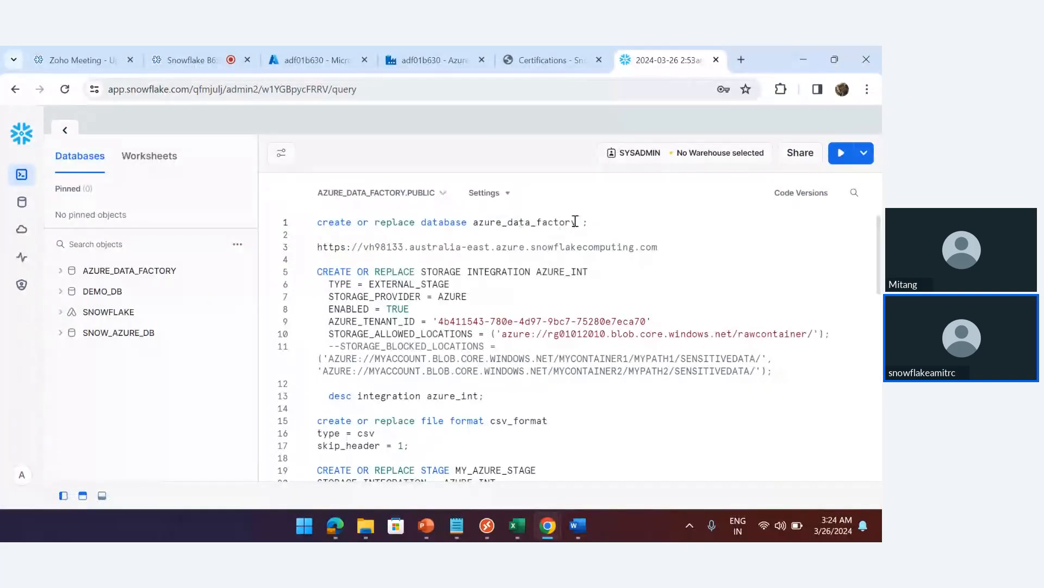
# Set the worksheet role to ACCOUNTADMIN and run the create database statement on line 1
pyautogui.click(643, 158)
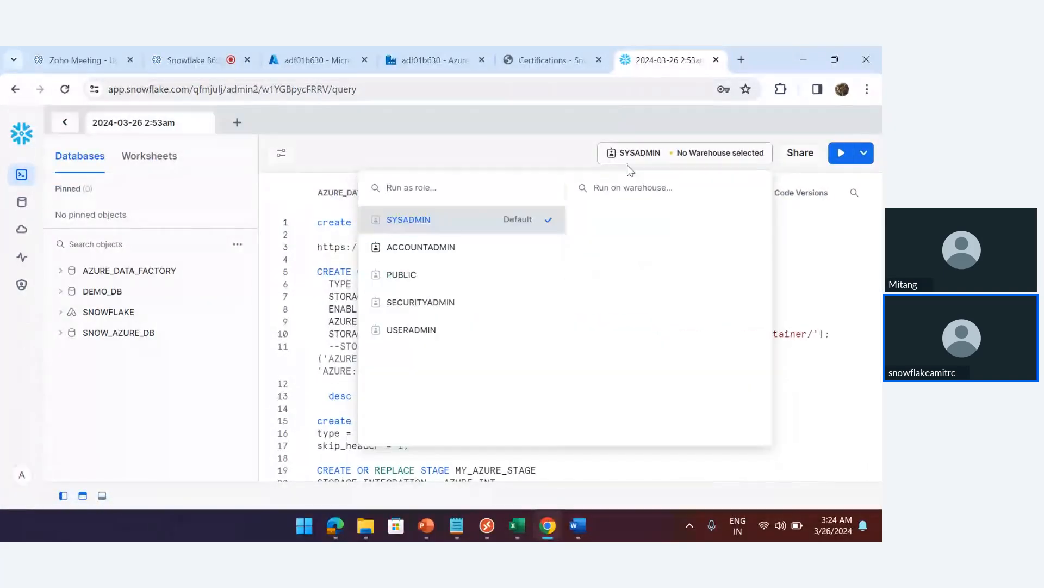
pyautogui.click(425, 247)
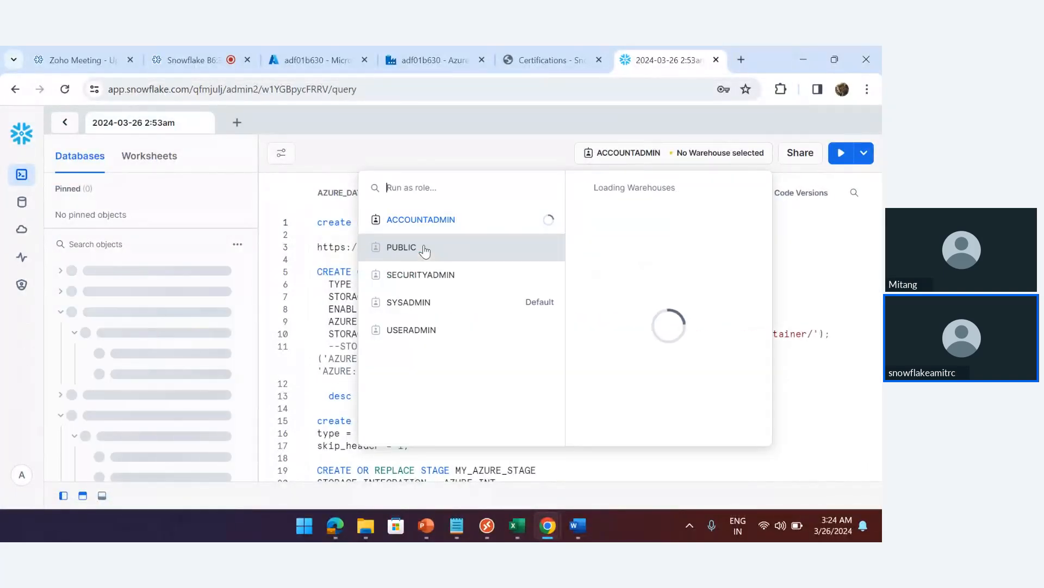
pyautogui.click(328, 233)
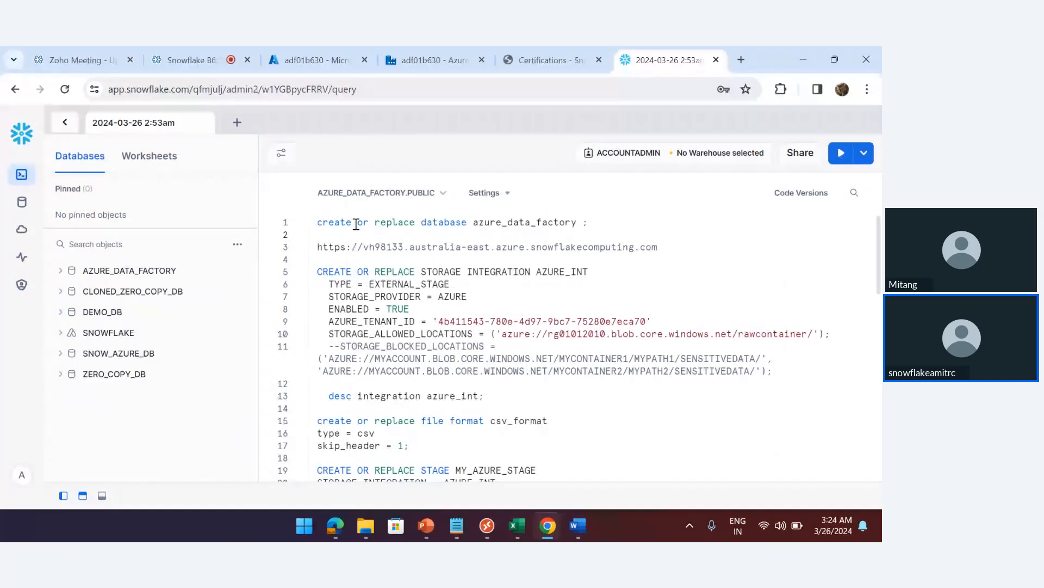
pyautogui.tripleClick(598, 222)
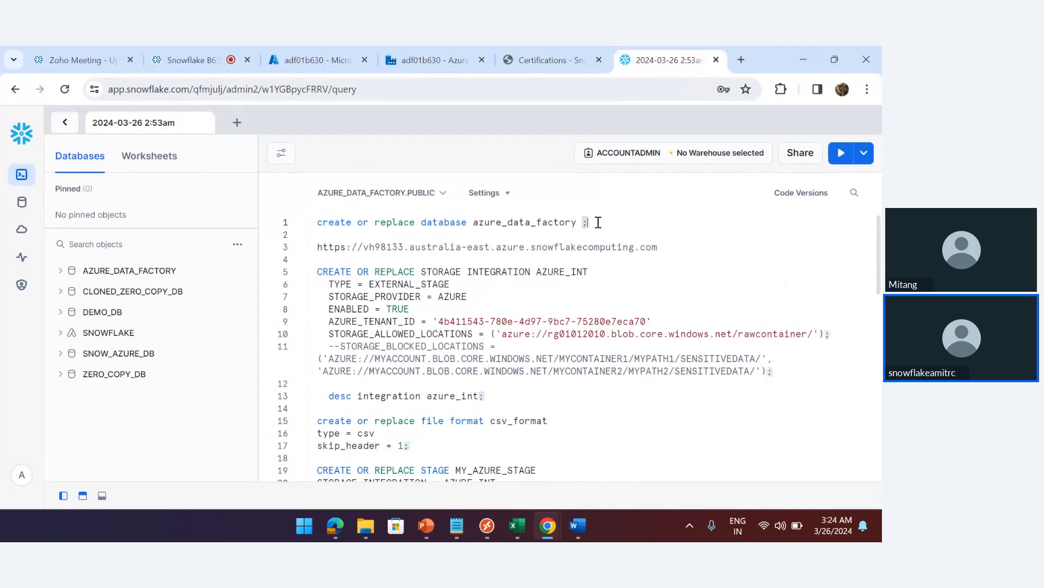
pyautogui.hotkey('ctrl', 'Return')
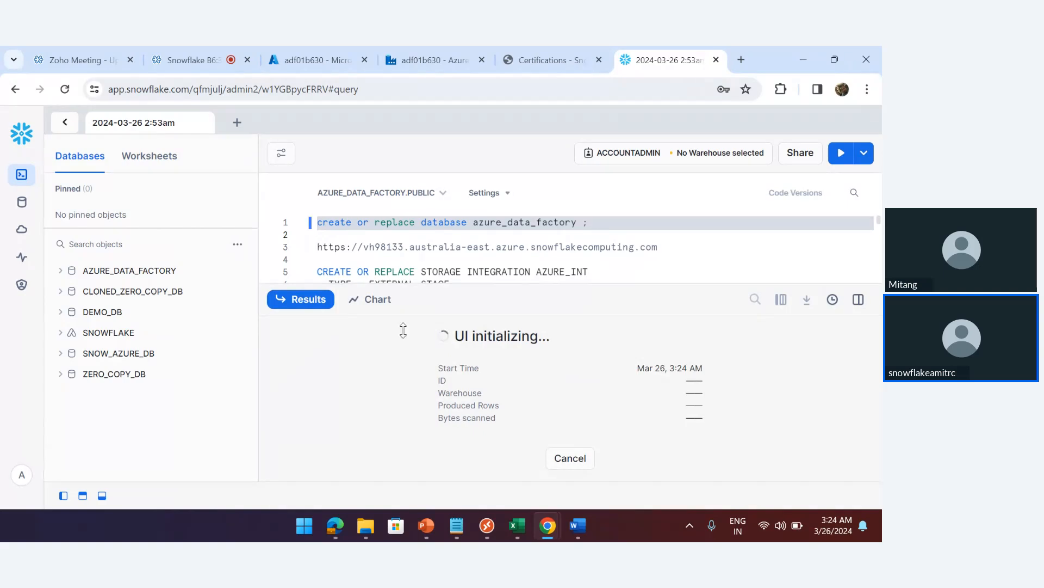
pyautogui.click(102, 496)
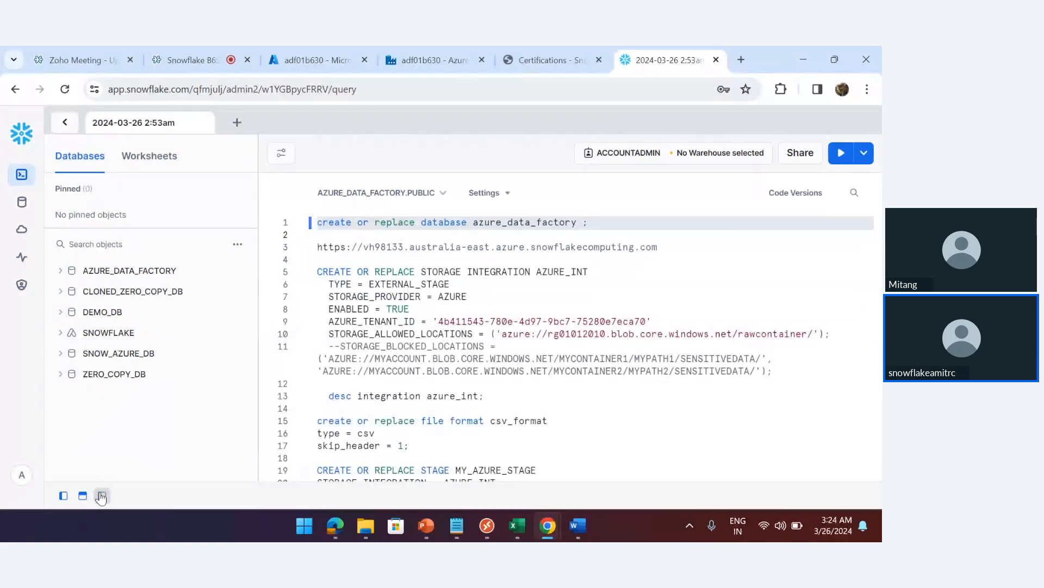
# Run the customer and raw_customer_data create table statements on lines 28–40, confirming warehouse W1
pyautogui.moveTo(879, 237); pyautogui.dragTo(880, 338)
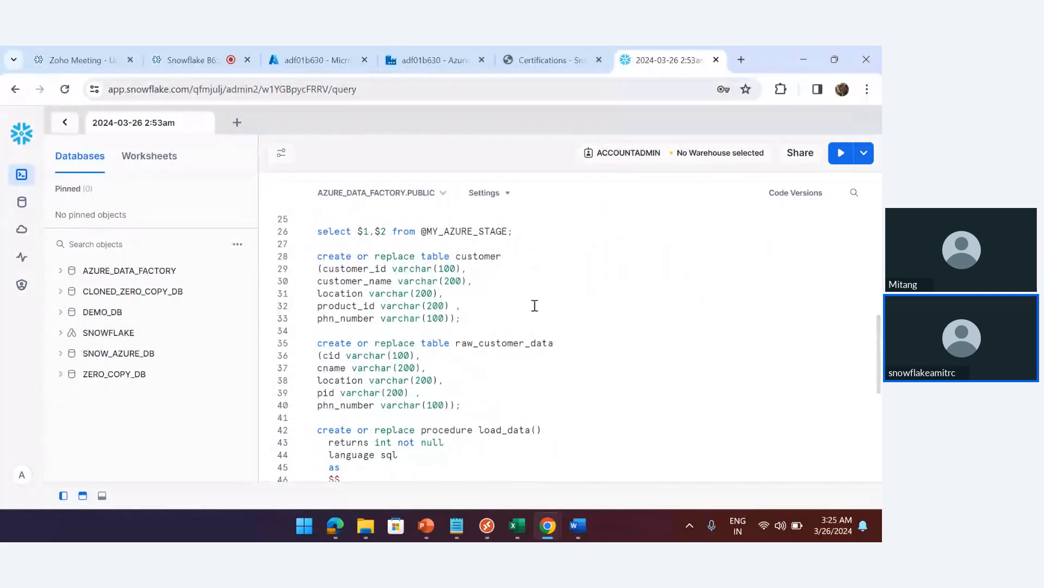
pyautogui.moveTo(318, 255); pyautogui.dragTo(474, 409)
pyautogui.hotkey('ctrl', 'Return')
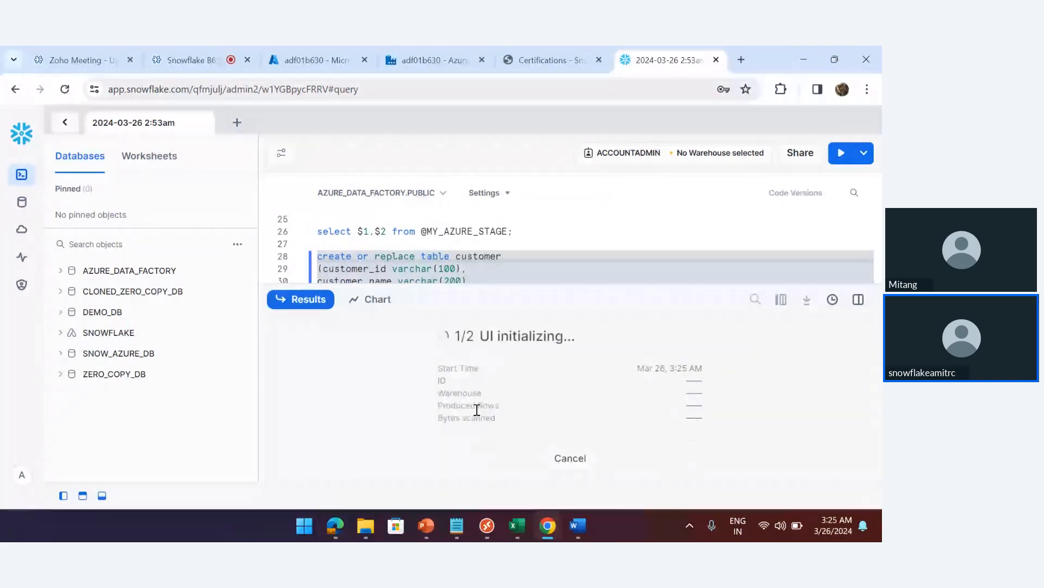
pyautogui.click(101, 496)
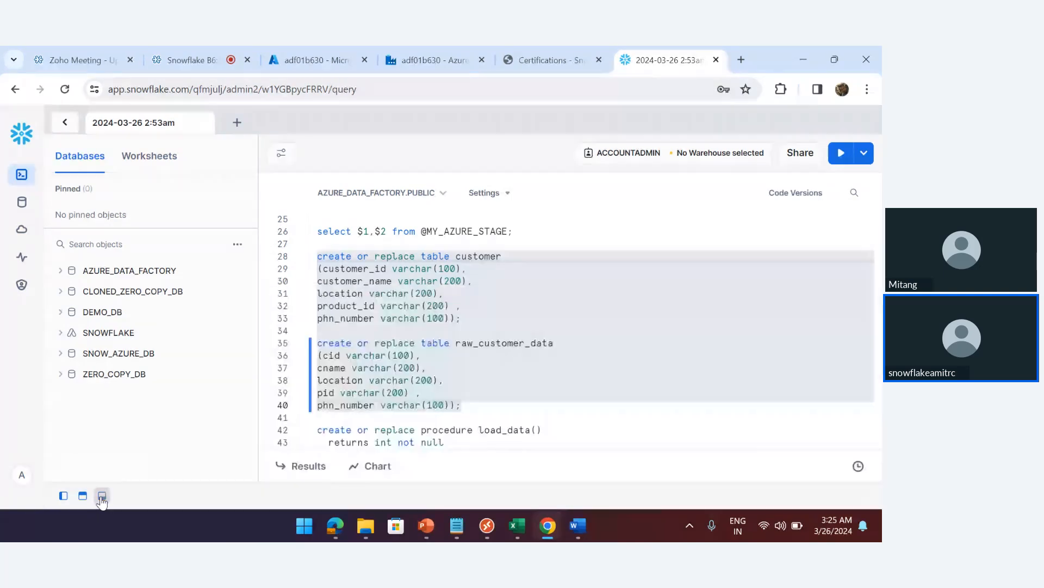
pyautogui.click(695, 158)
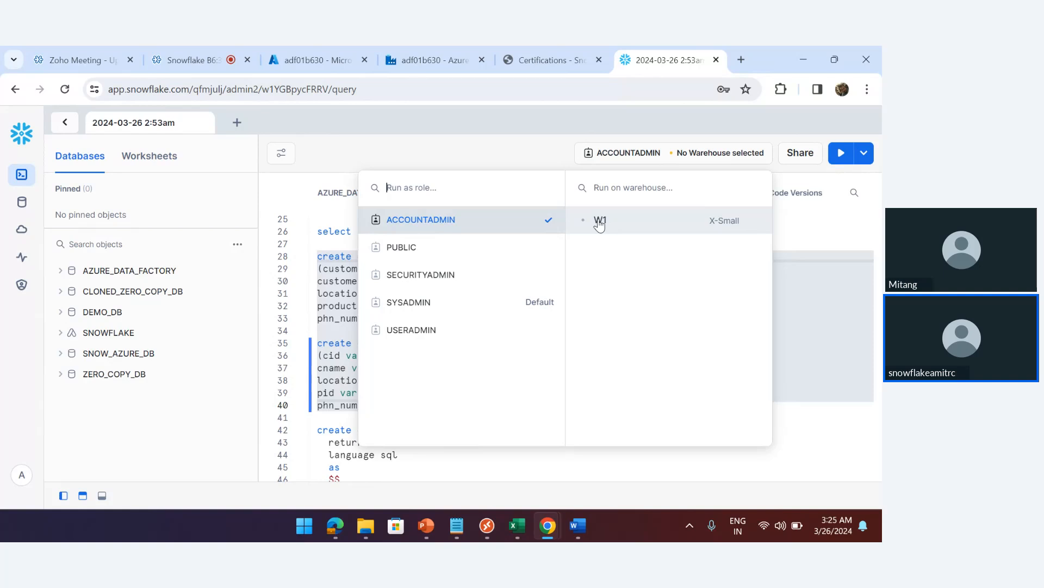
# Enter W1 as the linked service's warehouse and check the authentication type
pyautogui.click(426, 59)
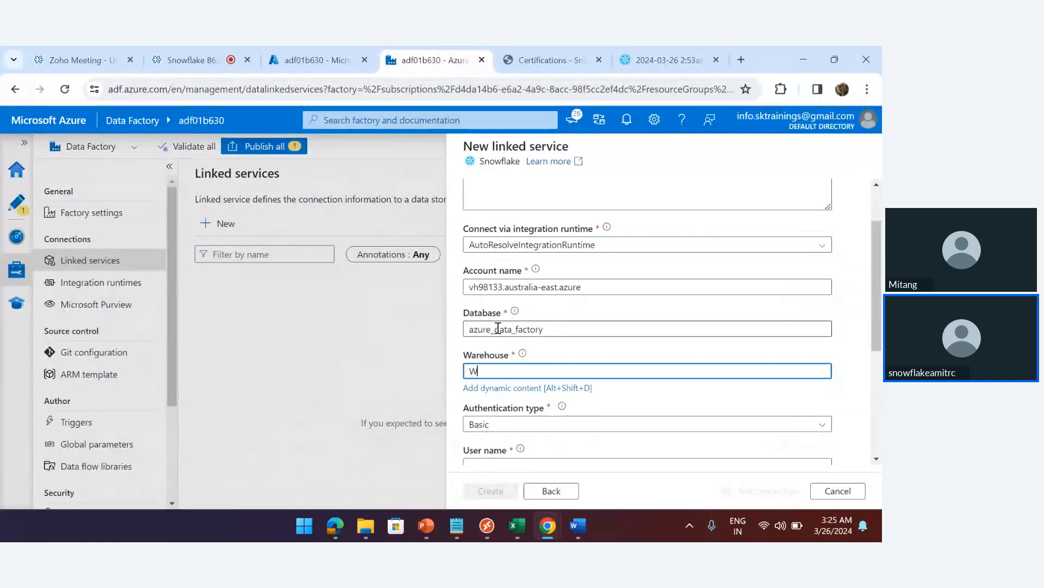
pyautogui.write('1')
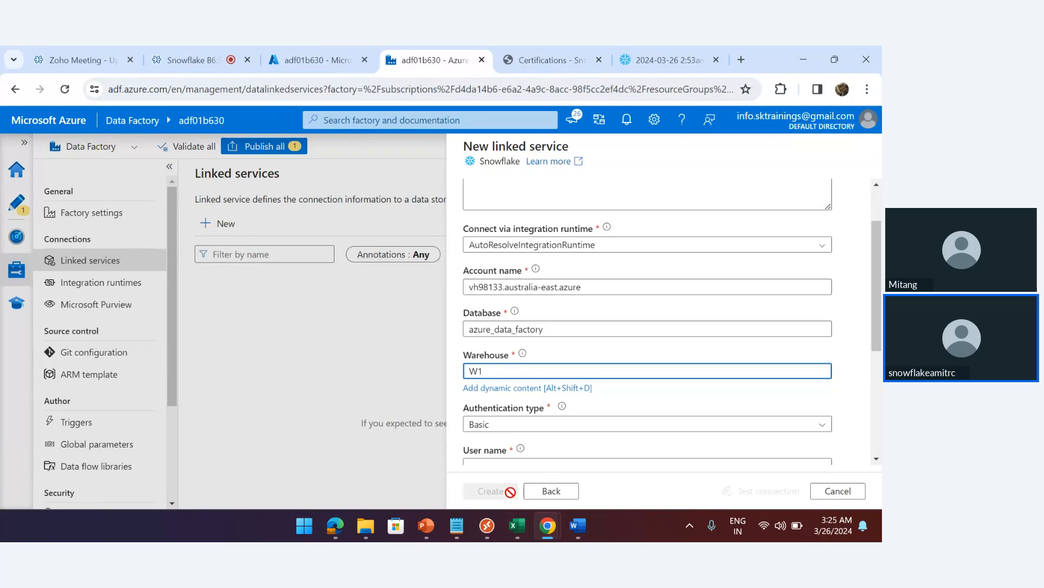
pyautogui.click(526, 430)
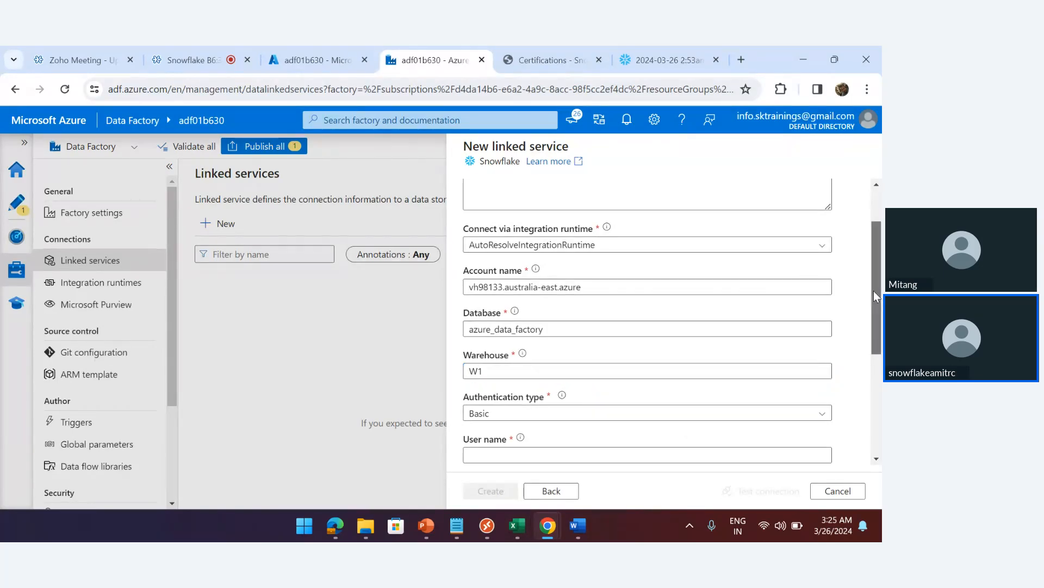
pyautogui.scroll(-3, 874, 290)
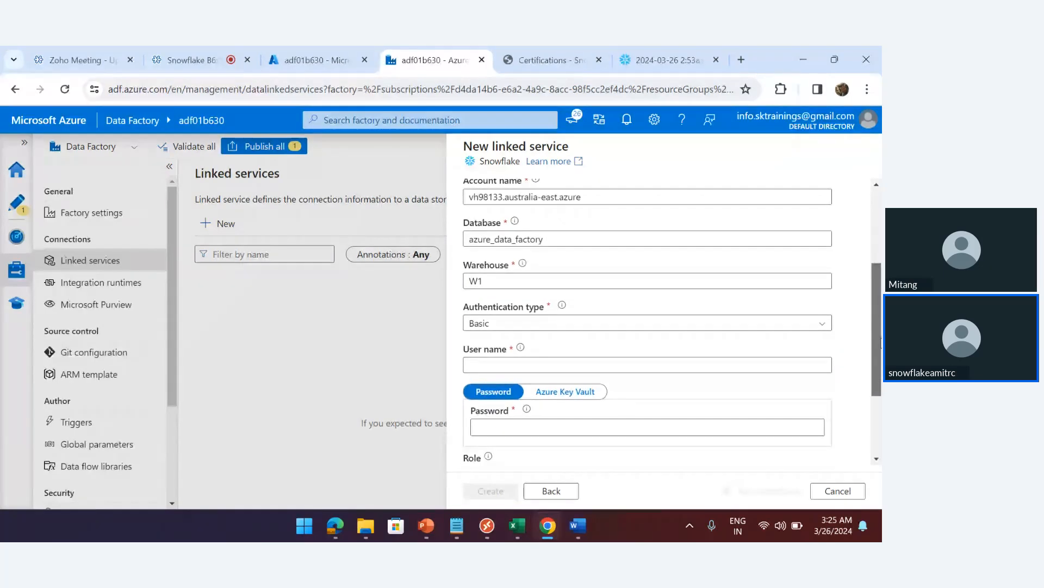
pyautogui.click(691, 287)
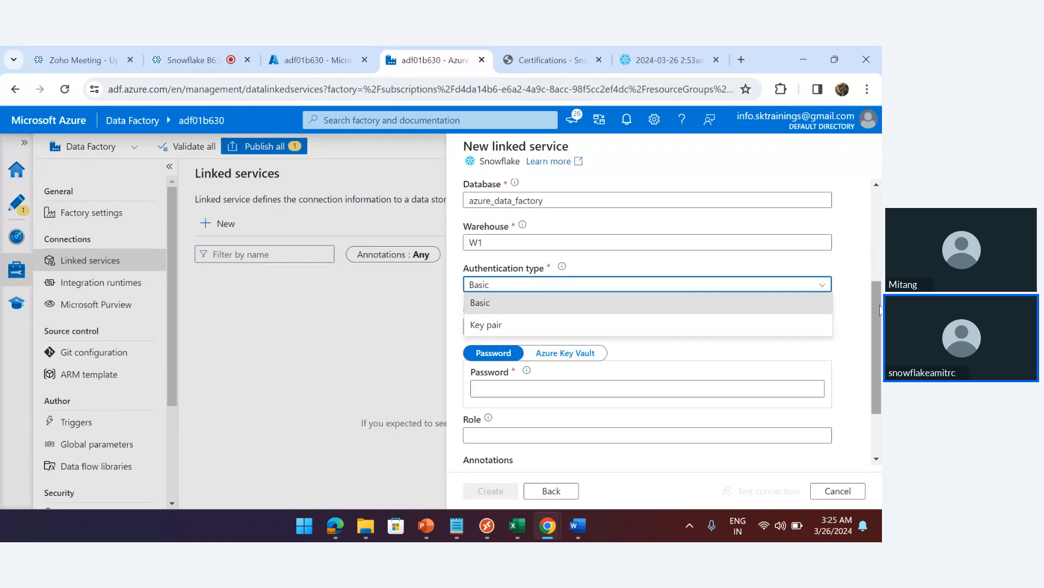
pyautogui.scroll(-2, 879, 307)
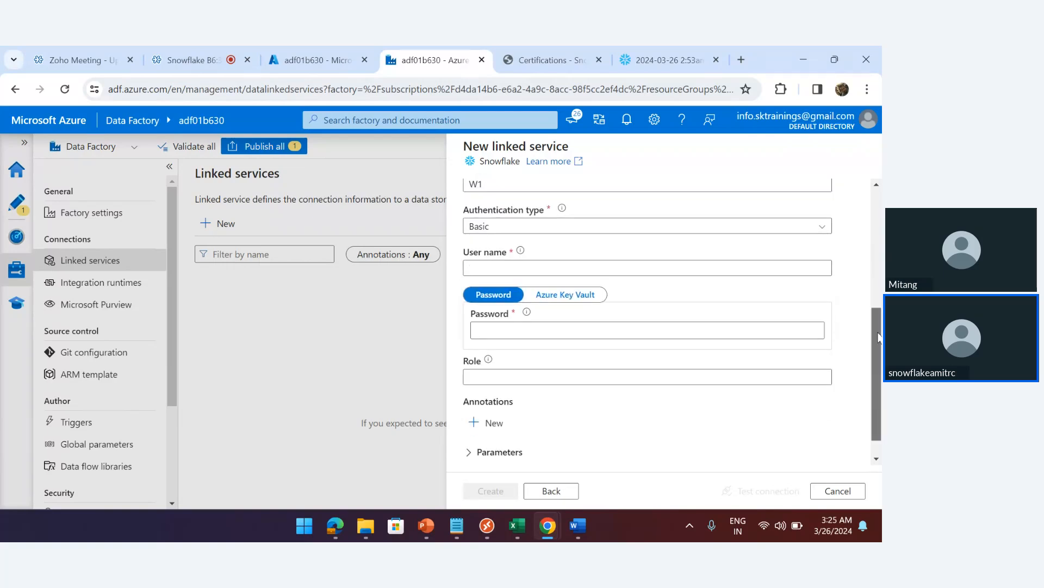
# Enter the Snowflake user name, password and role Accountadmin, then test the connection
pyautogui.click(540, 263)
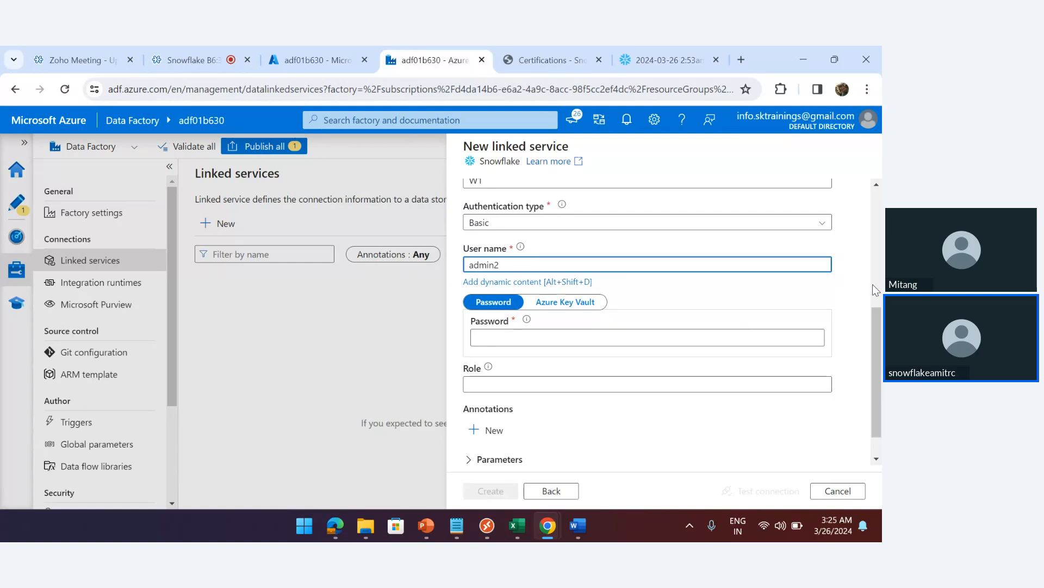
pyautogui.click(518, 333)
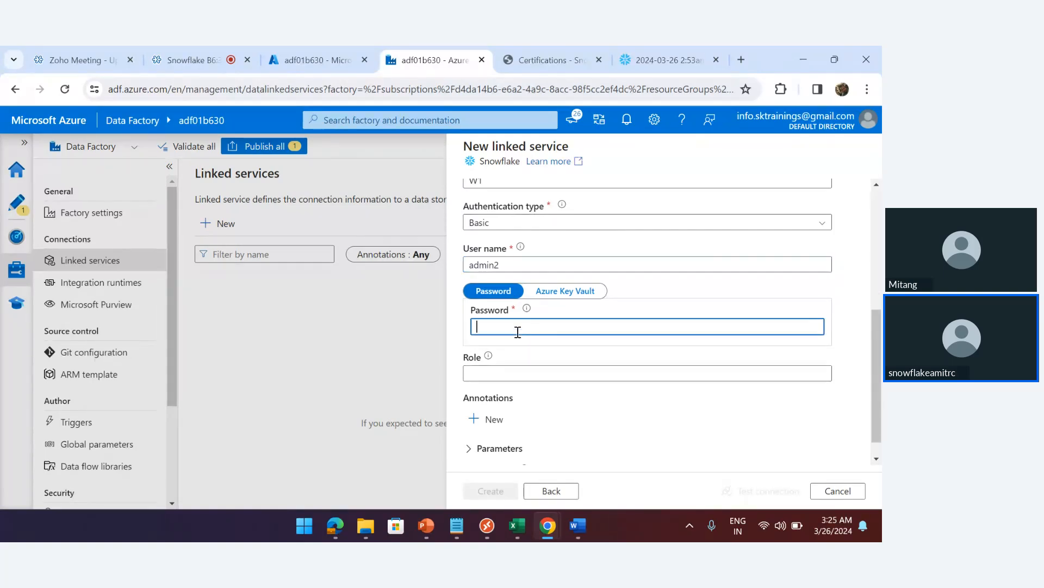
pyautogui.write('********')
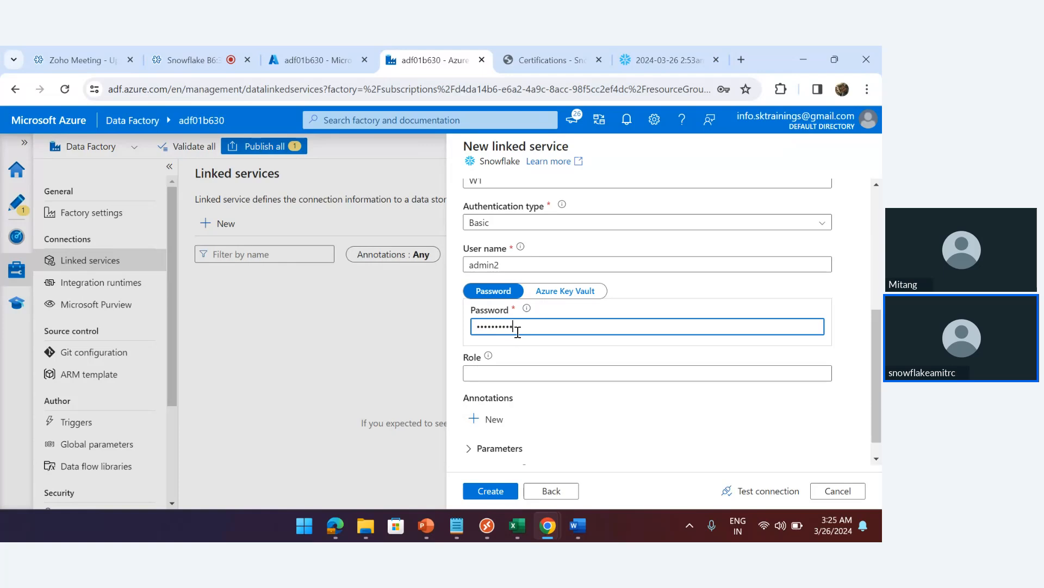
pyautogui.press('BackSpace')
pyautogui.press('BackSpace')
pyautogui.press('BackSpace')
pyautogui.press('BackSpace')
pyautogui.press('BackSpace')
pyautogui.press('BackSpace')
pyautogui.press('BackSpace')
pyautogui.press('BackSpace')
pyautogui.press('BackSpace')
pyautogui.press('BackSpace')
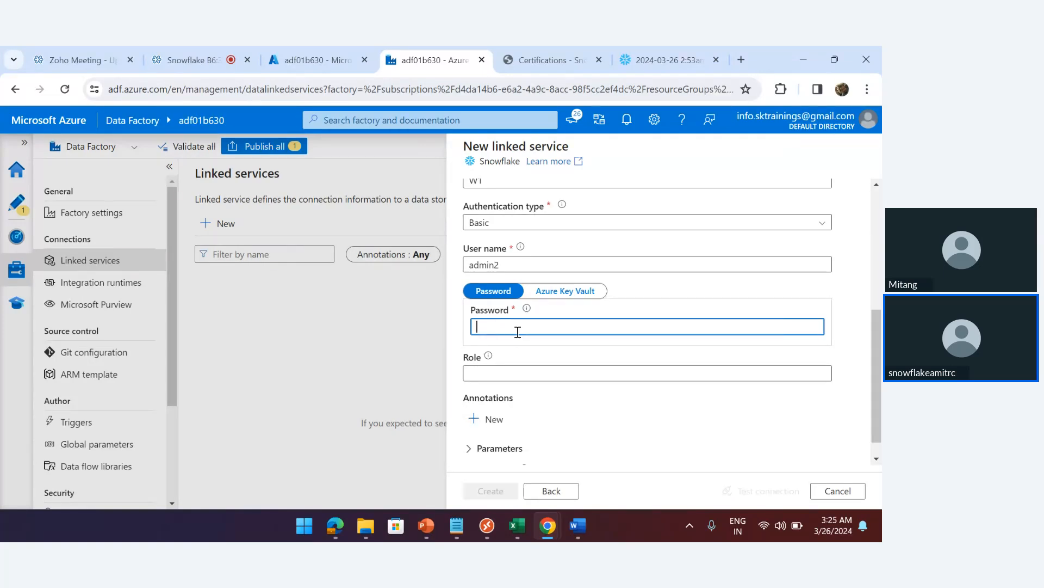
pyautogui.write('********')
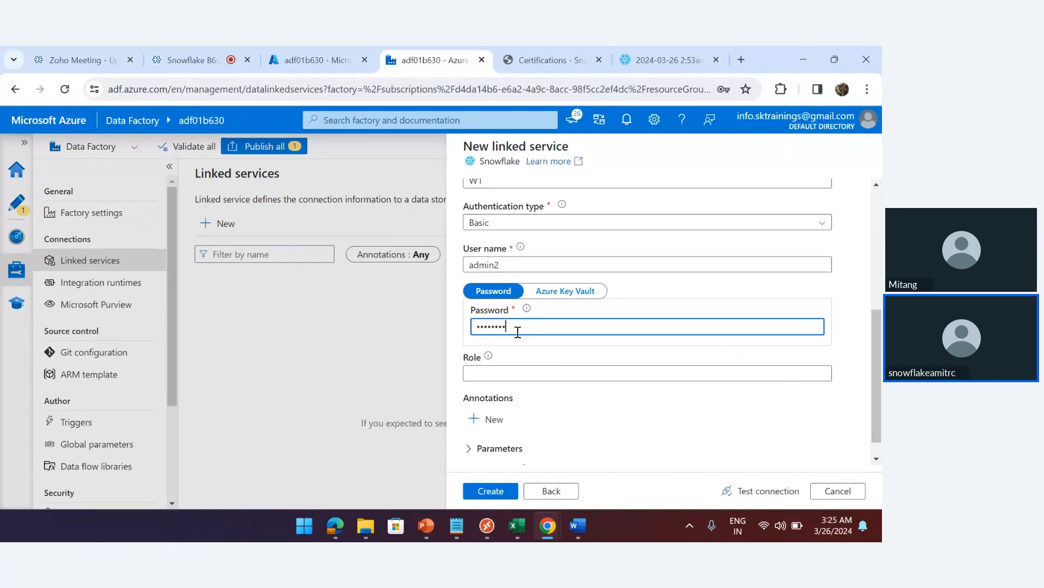
pyautogui.click(514, 375)
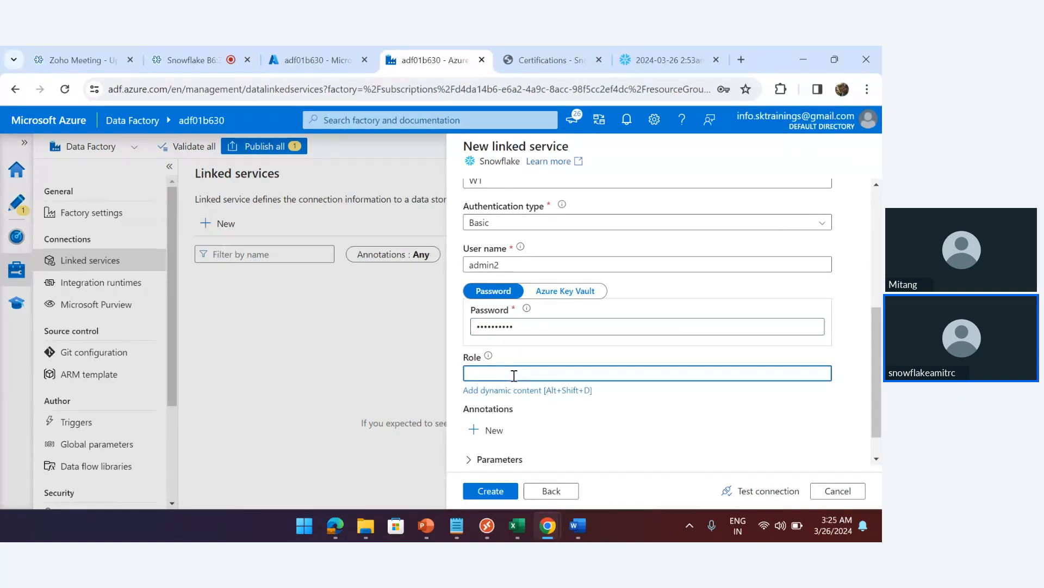
pyautogui.write('Accountadmin')
pyautogui.click(770, 490)
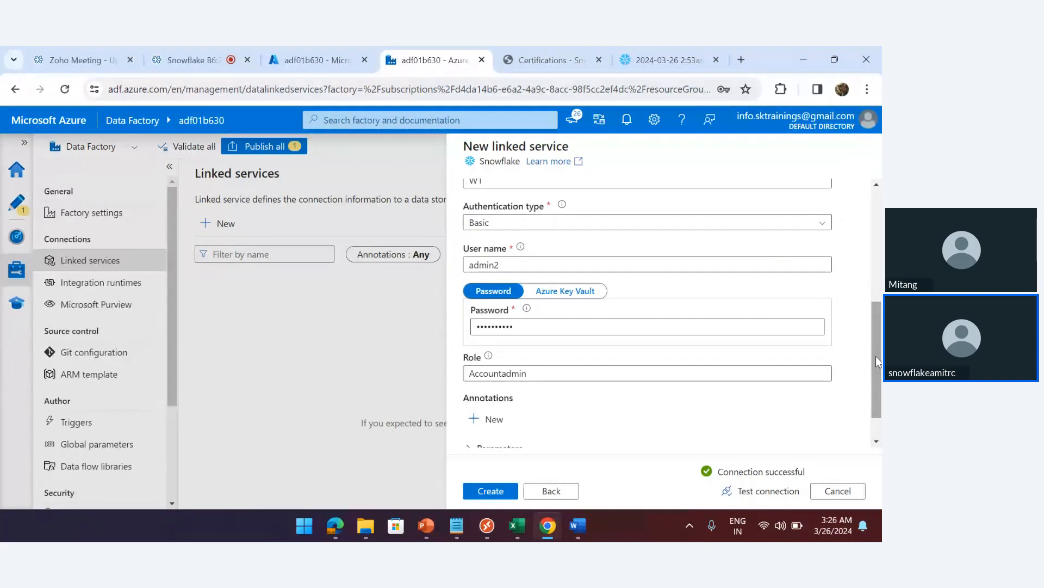
# Review the Snowflake1 form after the successful test and create the linked service
pyautogui.moveTo(876, 362); pyautogui.dragTo(880, 217)
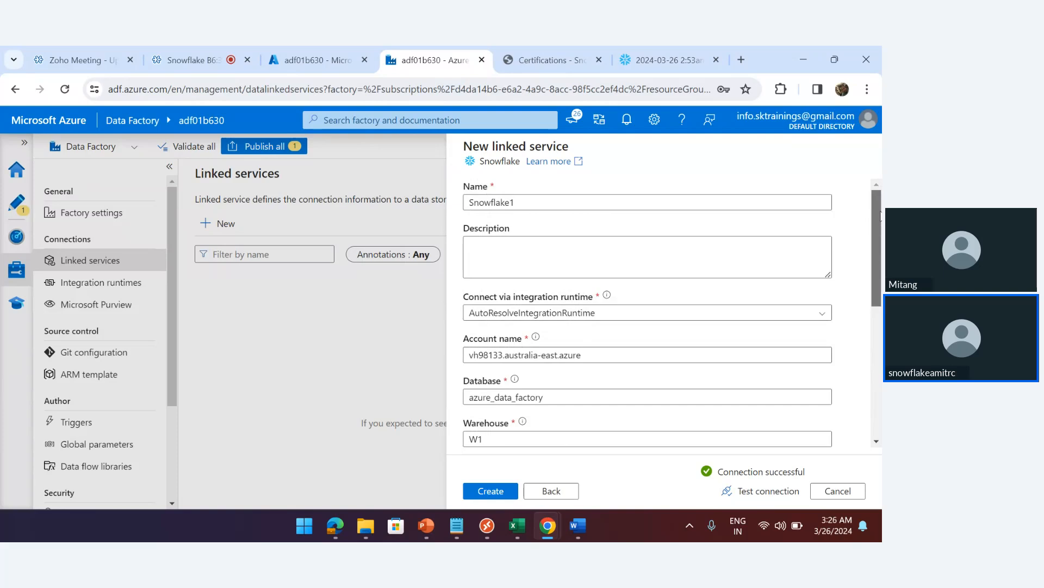
pyautogui.scroll(-1, 881, 240)
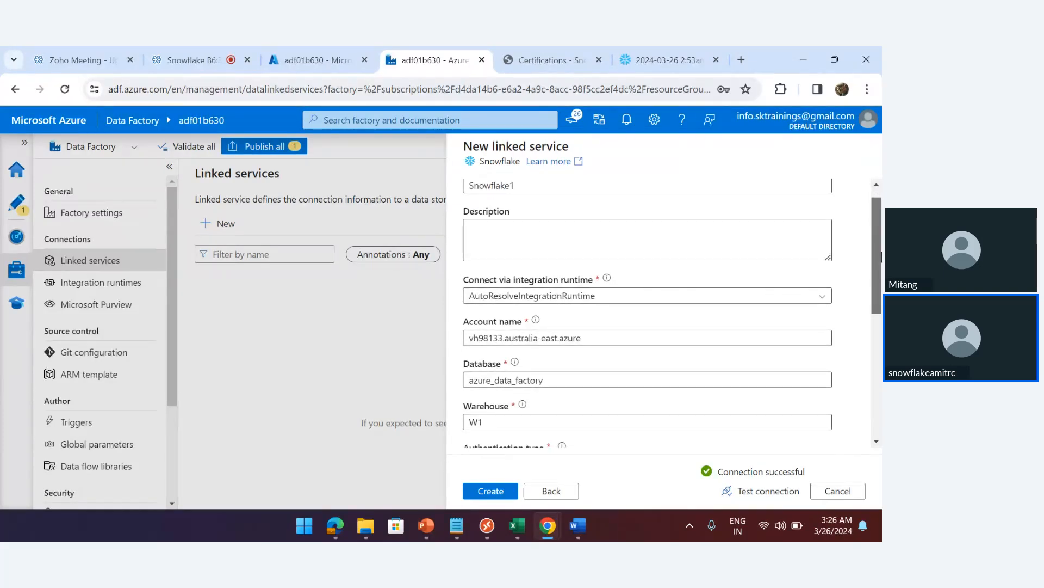
pyautogui.moveTo(881, 255); pyautogui.dragTo(882, 299)
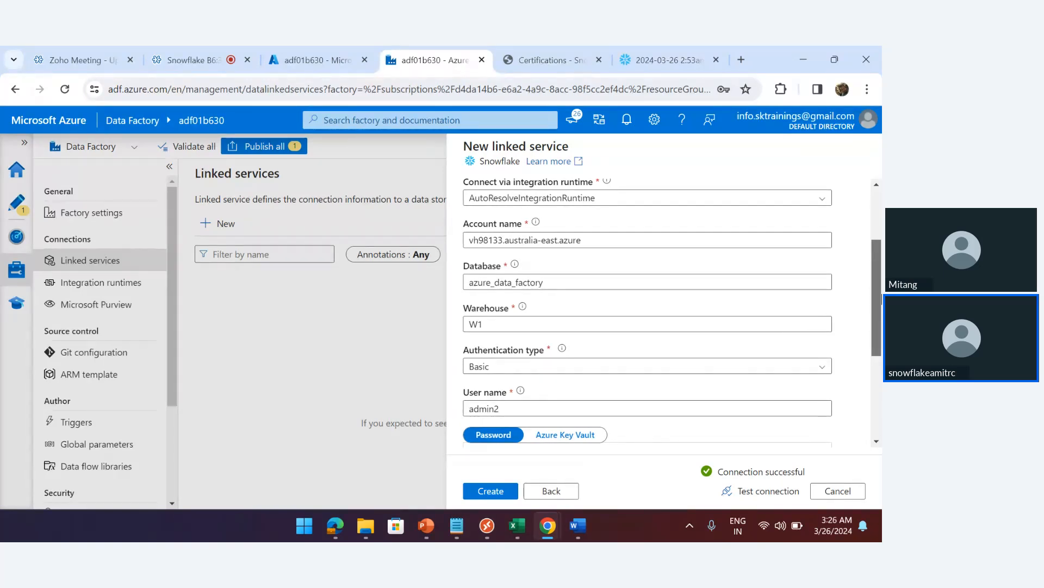
pyautogui.moveTo(882, 299); pyautogui.dragTo(882, 378)
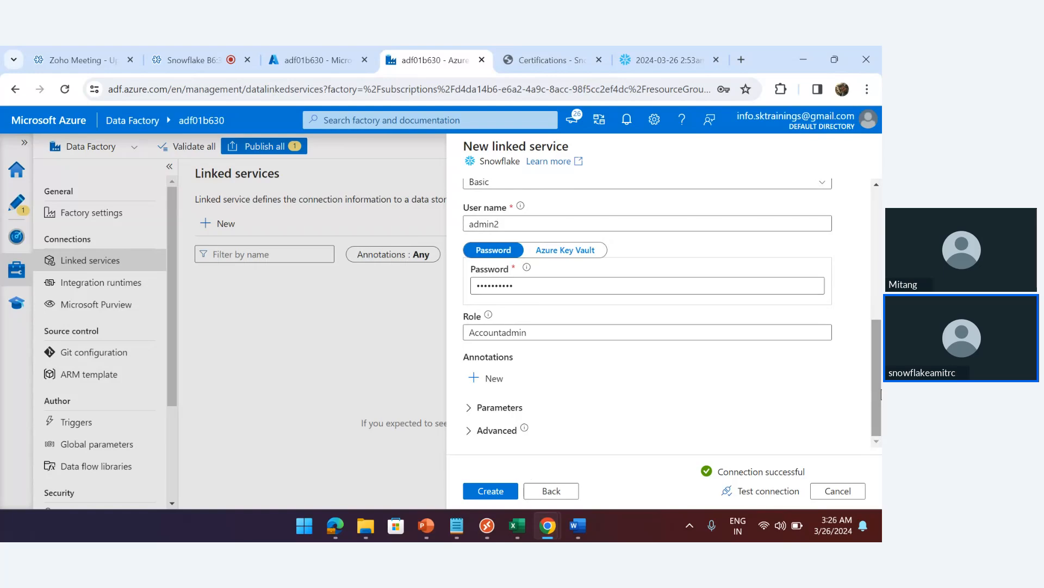
pyautogui.click(495, 496)
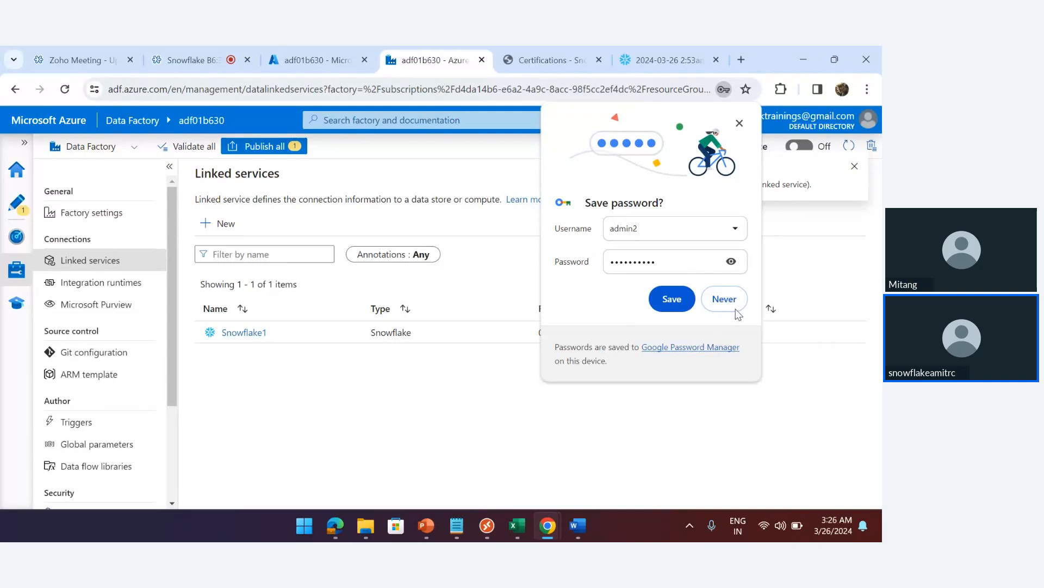
# Decline the browser's save-password prompt and open pipeline1 in Author with a widened canvas
pyautogui.click(725, 299)
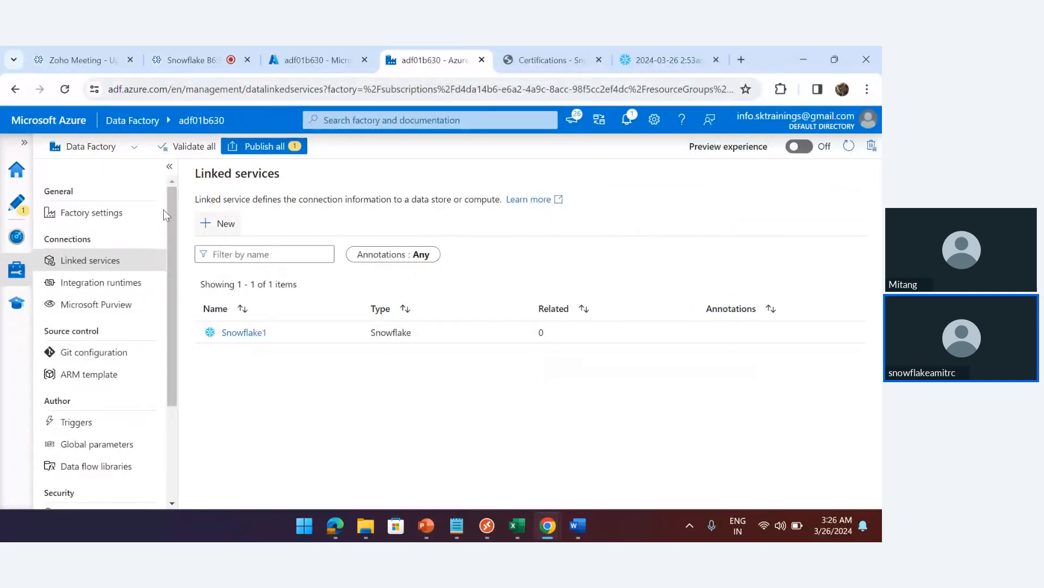
pyautogui.click(17, 205)
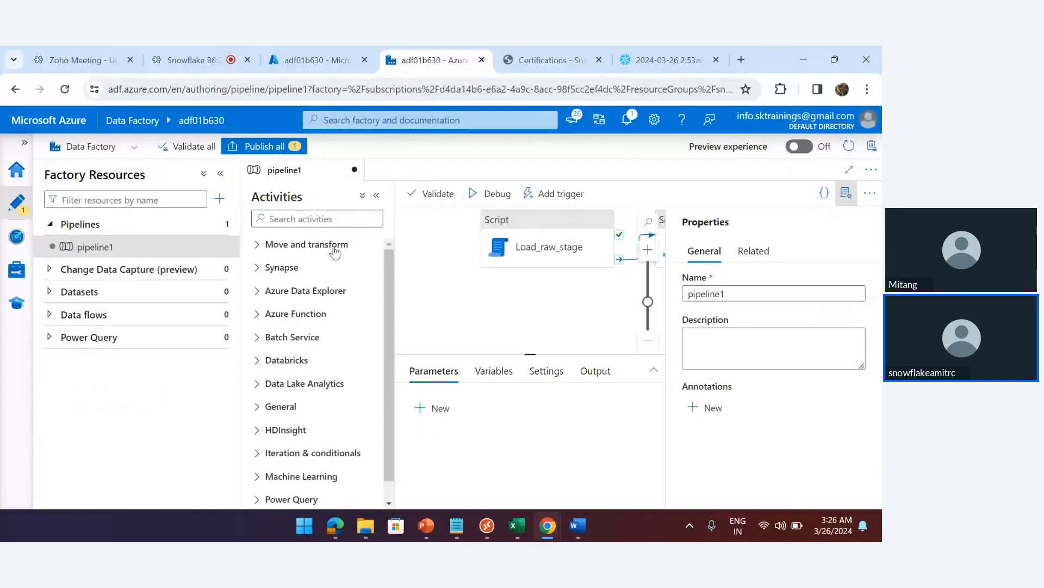
pyautogui.click(377, 196)
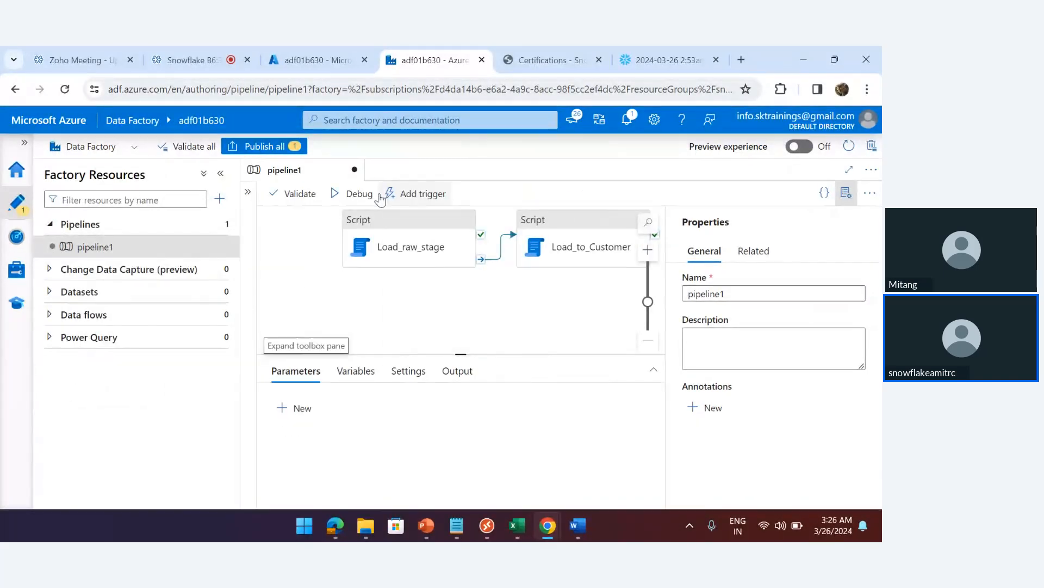
pyautogui.click(221, 173)
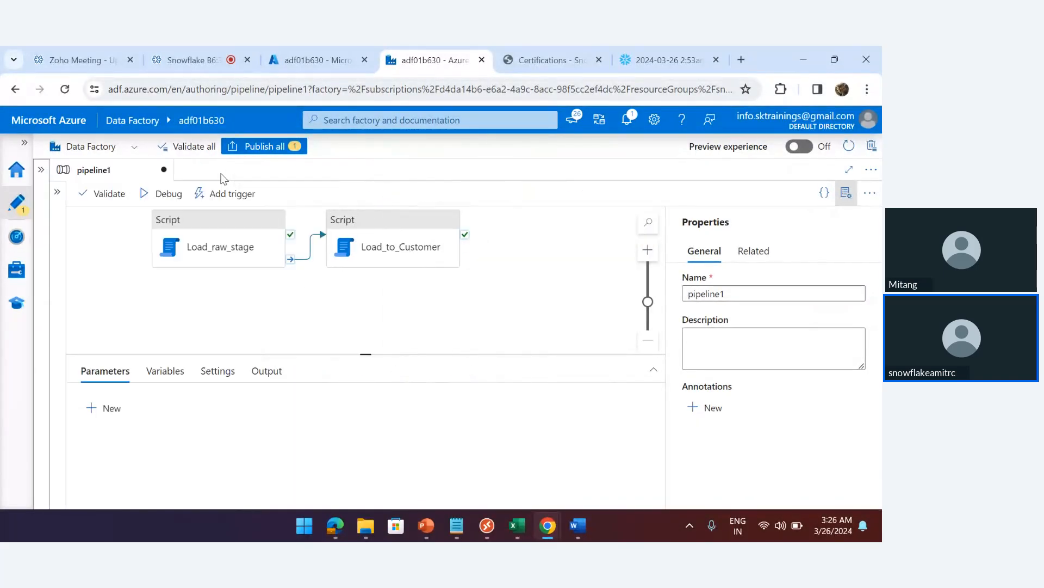
# Set the Load_raw_stage script activity's linked service to Snowflake1
pyautogui.click(190, 234)
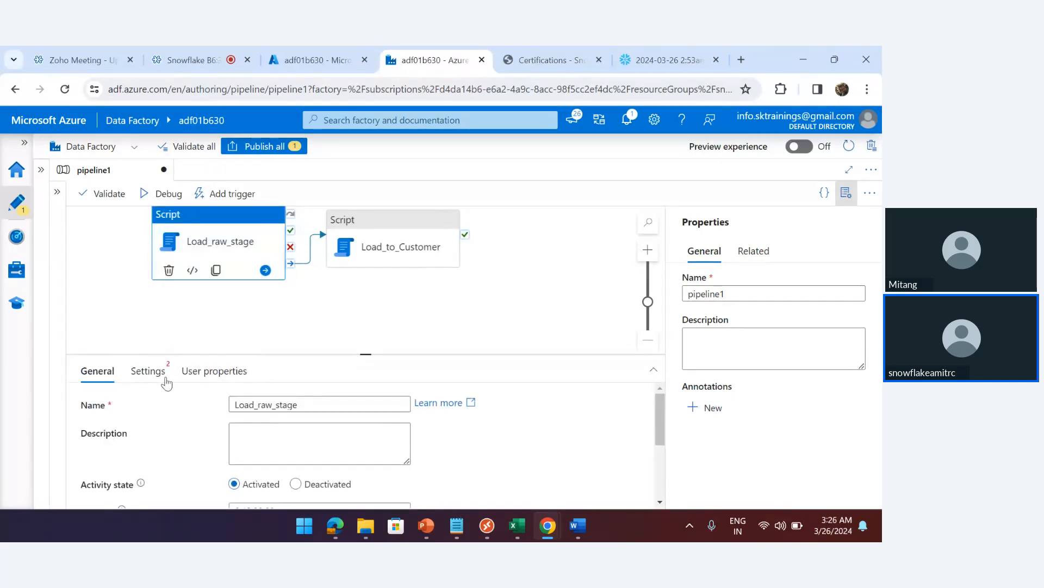
pyautogui.click(146, 373)
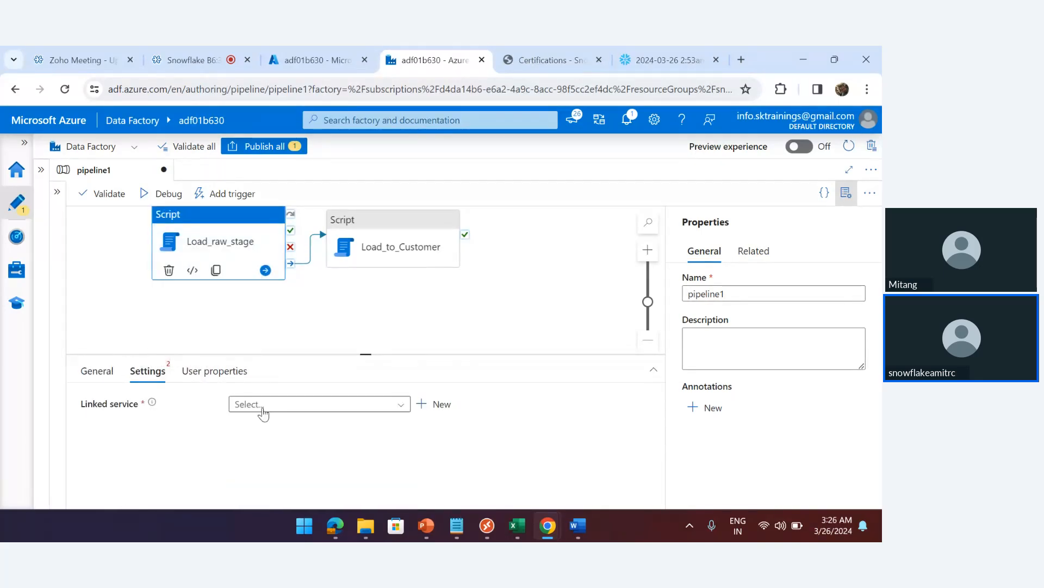
pyautogui.click(399, 406)
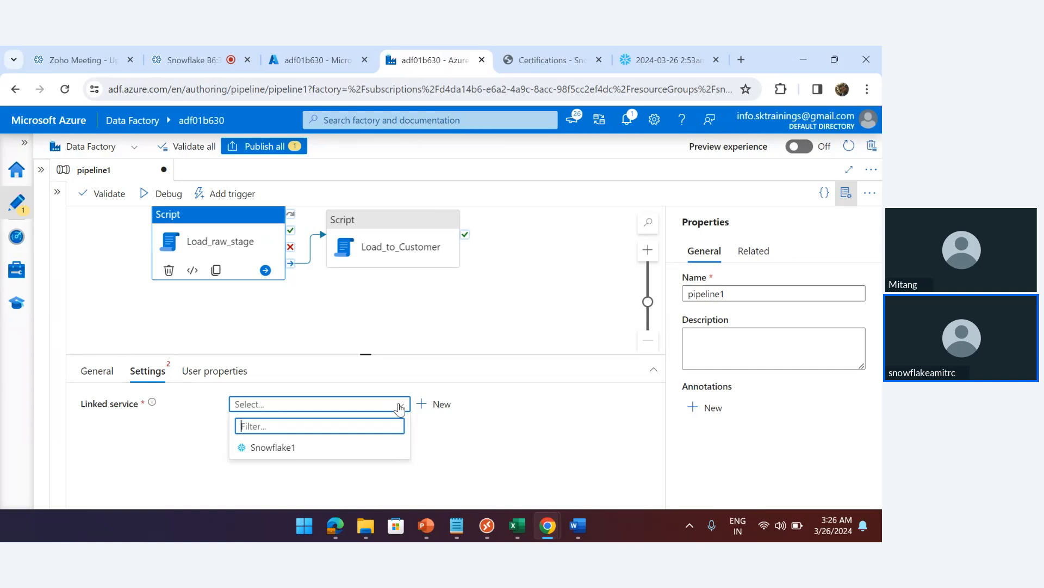
pyautogui.click(273, 448)
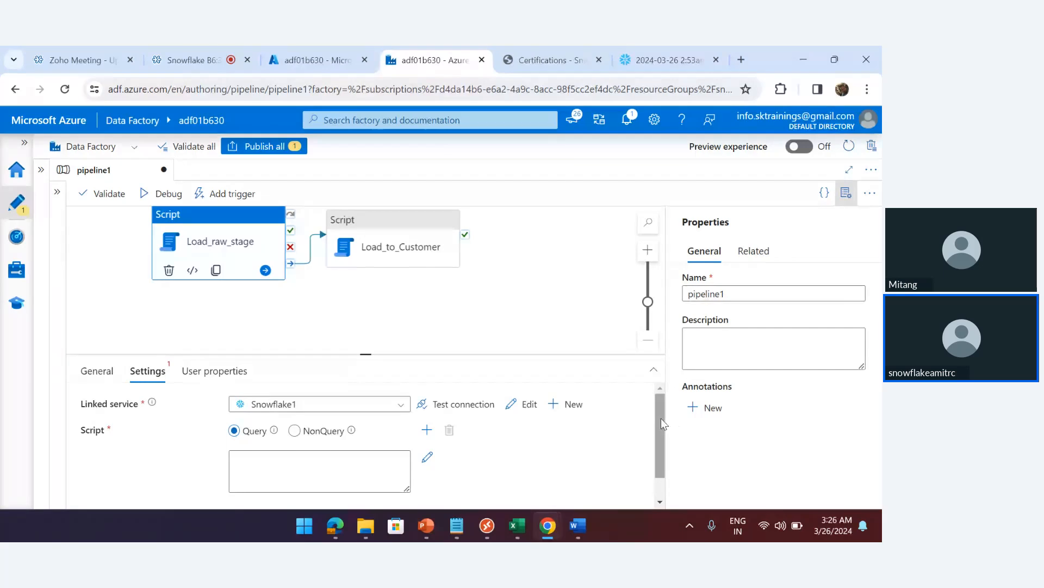
pyautogui.moveTo(659, 420); pyautogui.dragTo(660, 436)
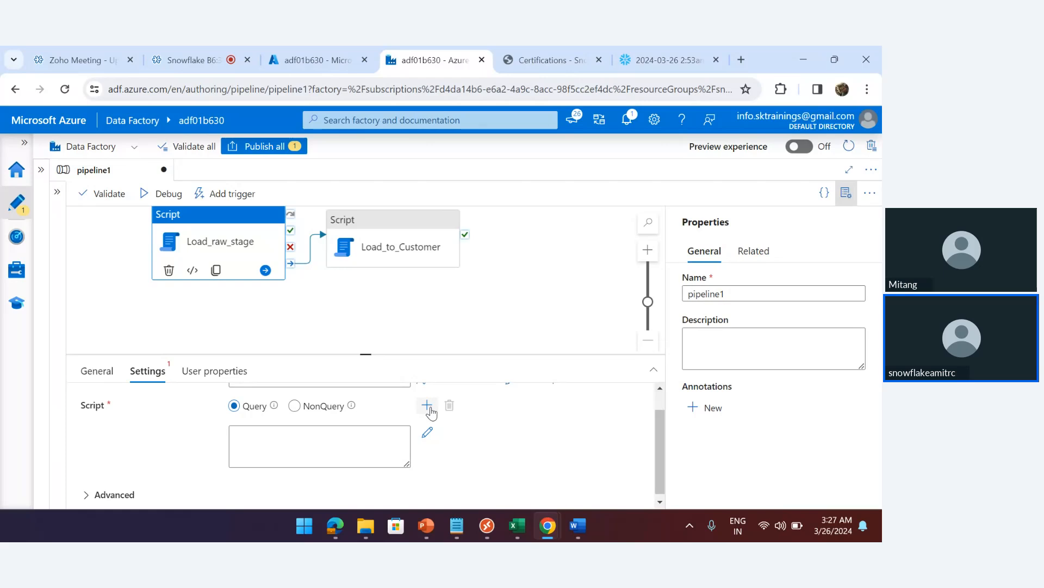
pyautogui.click(233, 412)
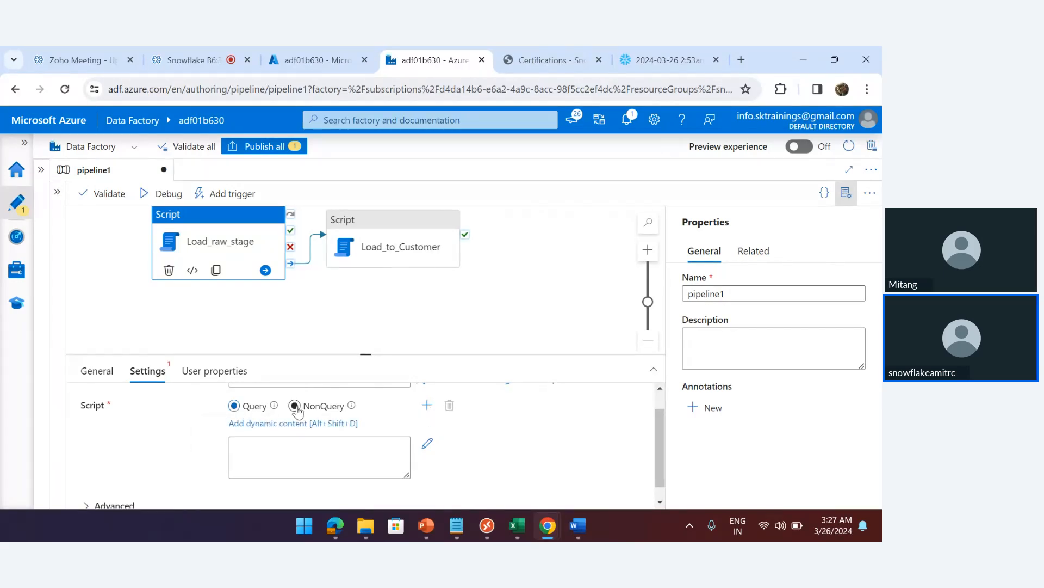
pyautogui.click(277, 455)
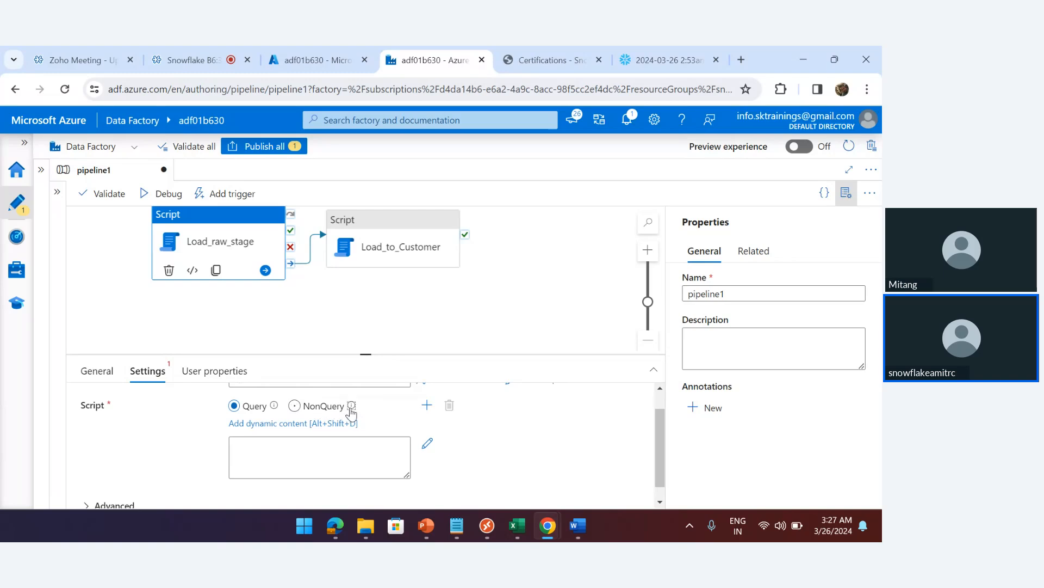
pyautogui.moveTo(353, 408)
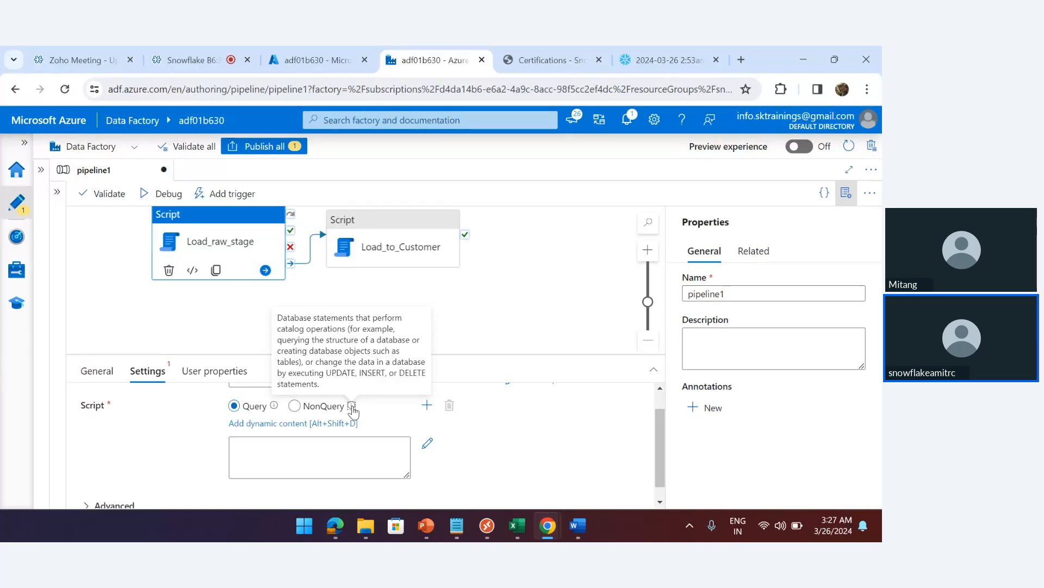
pyautogui.moveTo(274, 409)
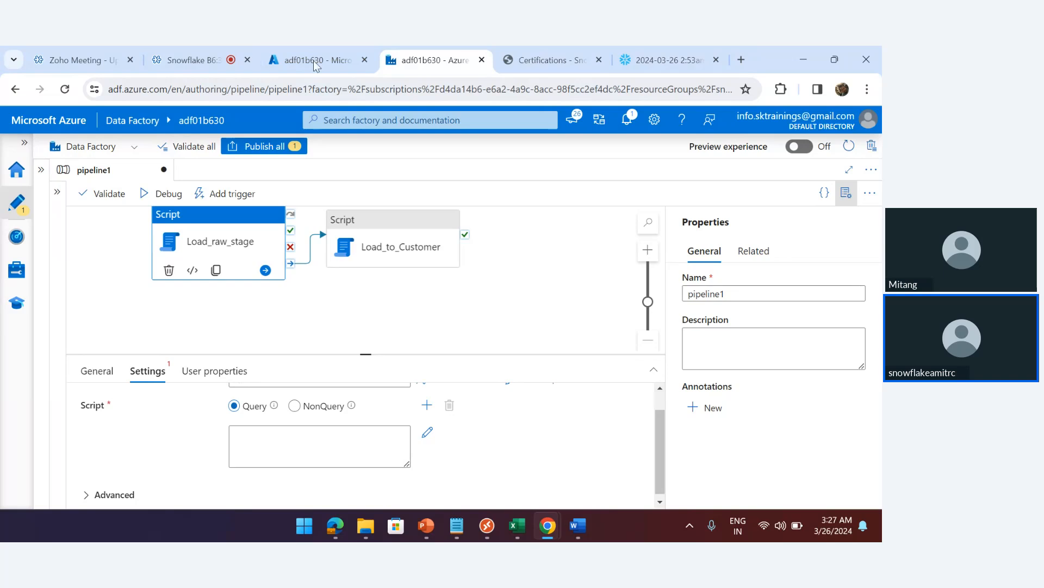
# Return to the Snowflake worksheet and inspect the procedure's MY_AZURE_STAGE reference
pyautogui.click(651, 55)
pyautogui.click(330, 306)
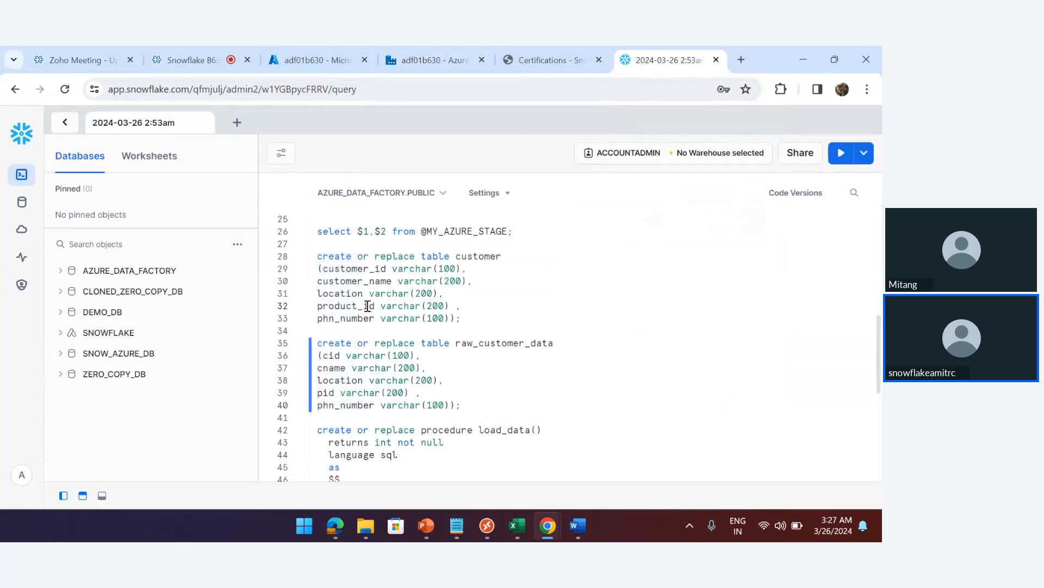
pyautogui.scroll(4, 425, 320)
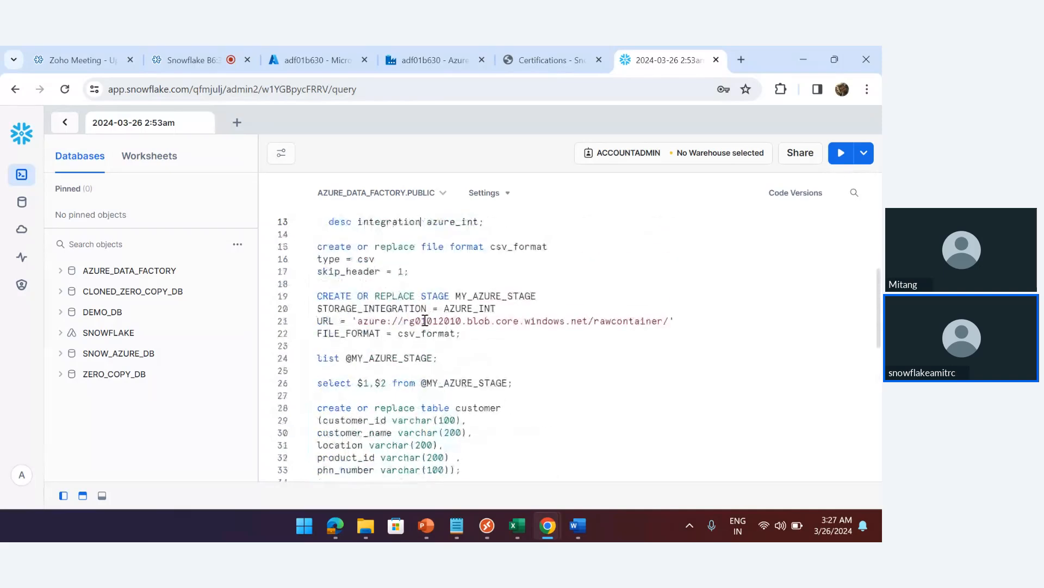
pyautogui.scroll(2, 425, 320)
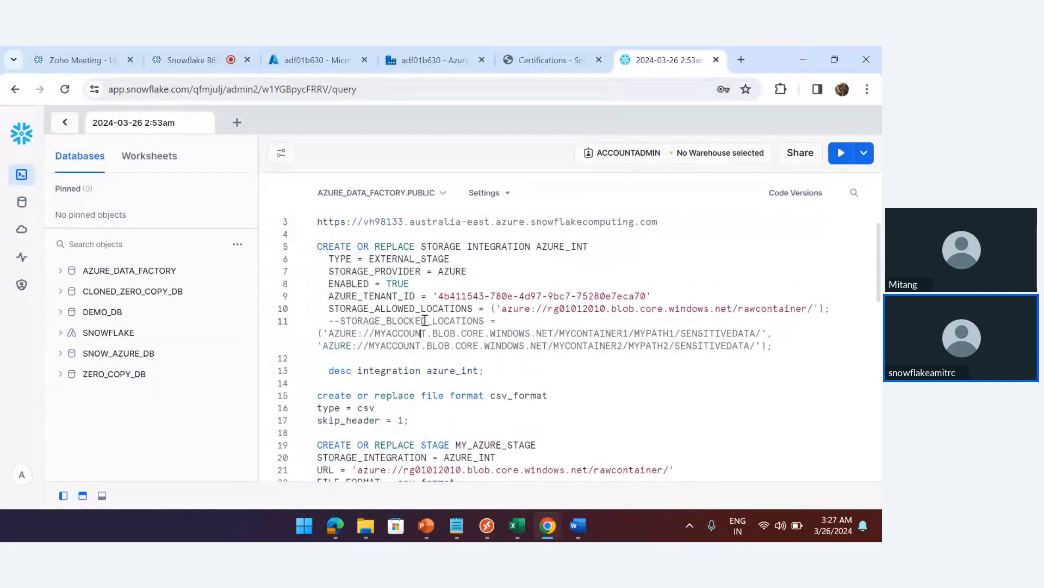
pyautogui.scroll(-10, 424, 320)
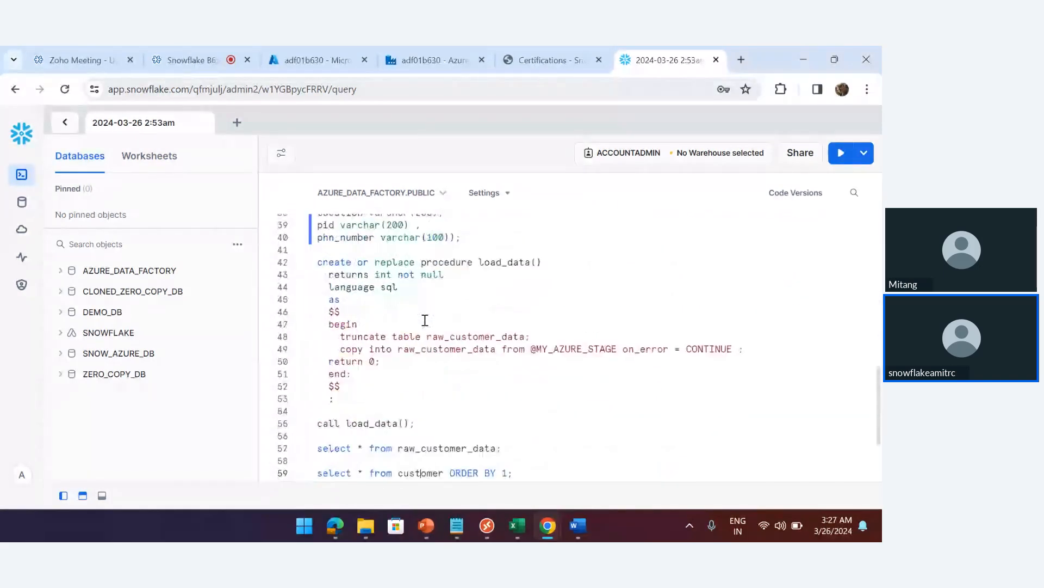
pyautogui.scroll(-1, 425, 320)
pyautogui.doubleClick(559, 324)
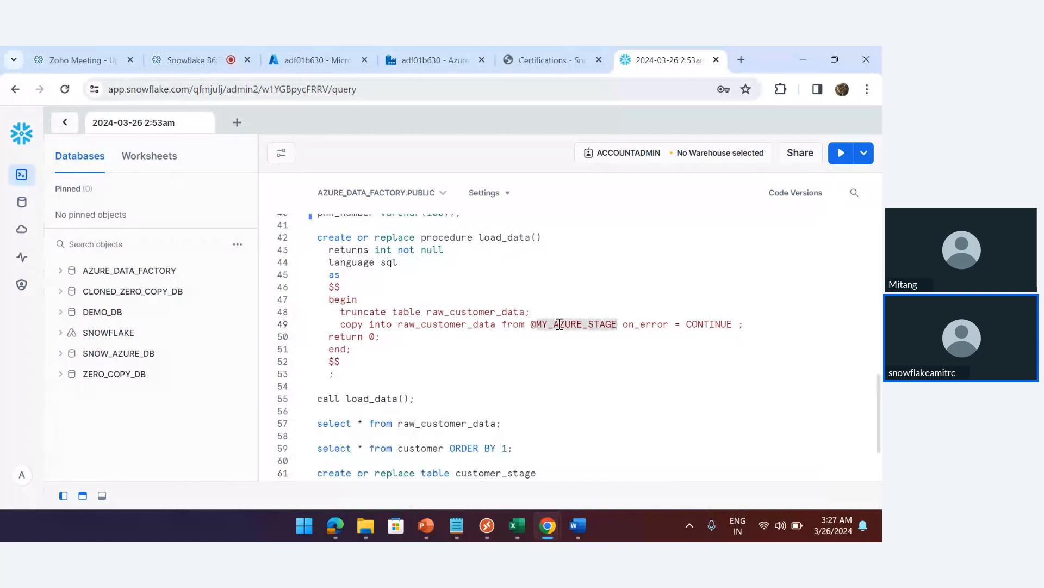
# Insert blank lines below the AZURE_INT allowed-locations line and return to the adf01b630 data factory overview
pyautogui.scroll(9, 559, 324)
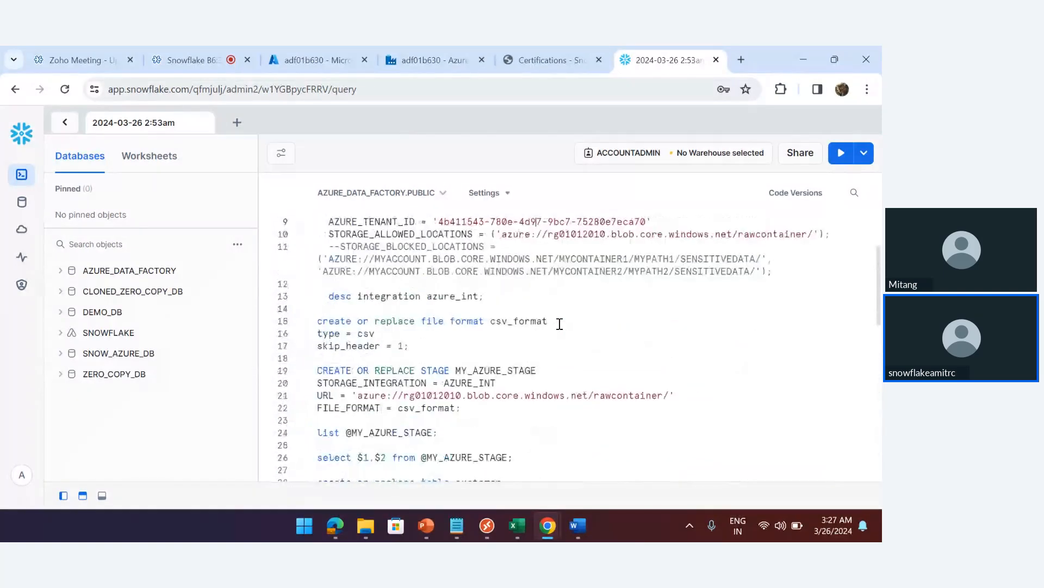
pyautogui.hotkey('ctrl', 'Home')
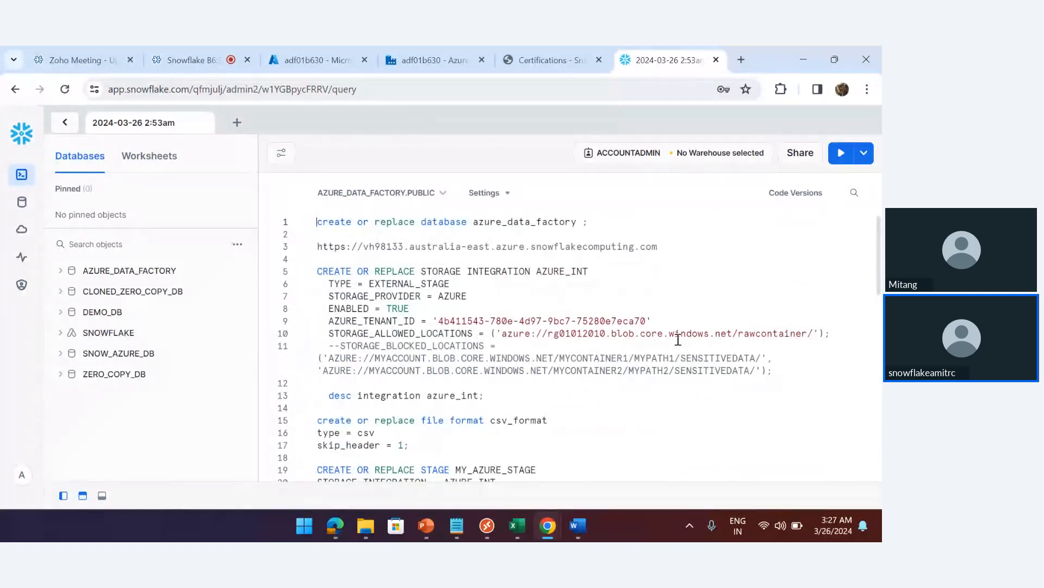
pyautogui.press('Return')
pyautogui.press('Return')
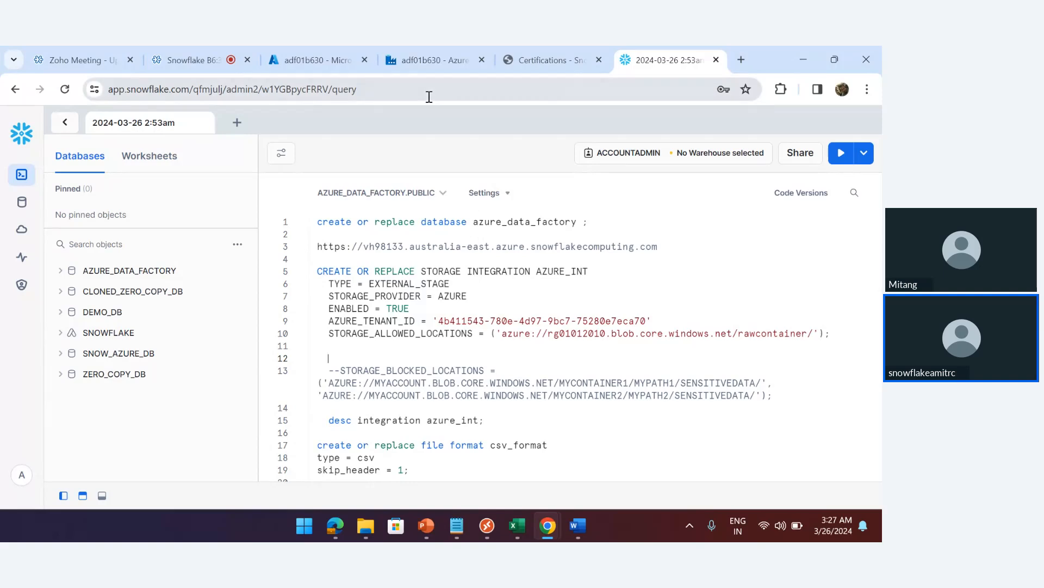
pyautogui.click(317, 61)
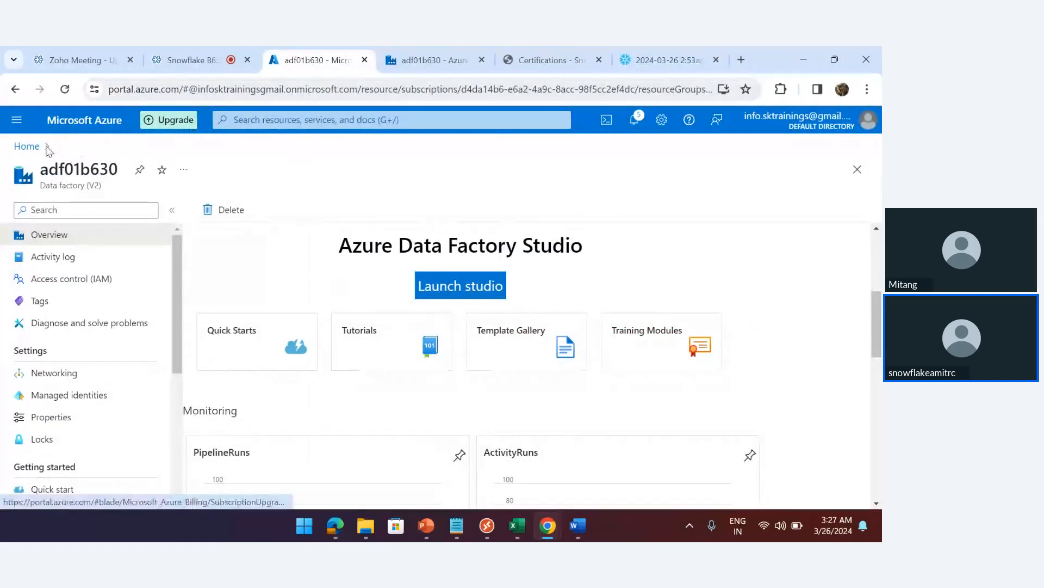
# From Azure home, open the Default Directory overview in Microsoft Entra ID
pyautogui.click(27, 146)
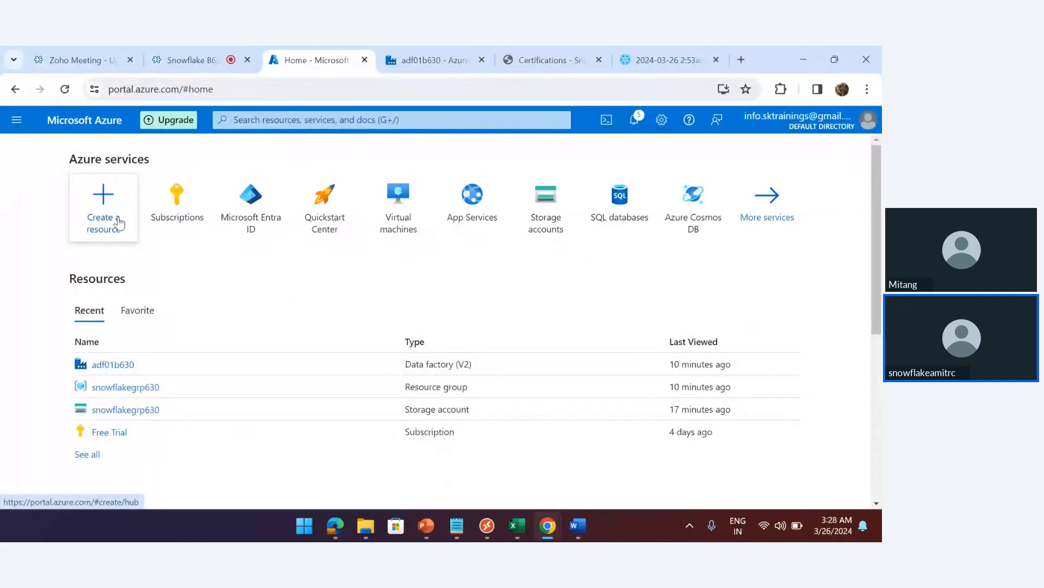
pyautogui.click(658, 61)
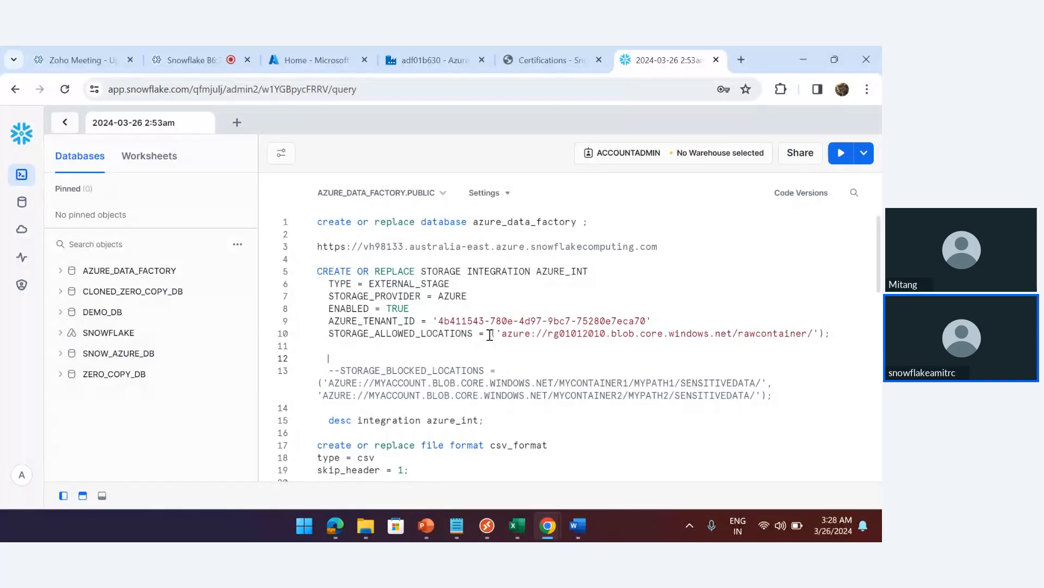
pyautogui.click(303, 61)
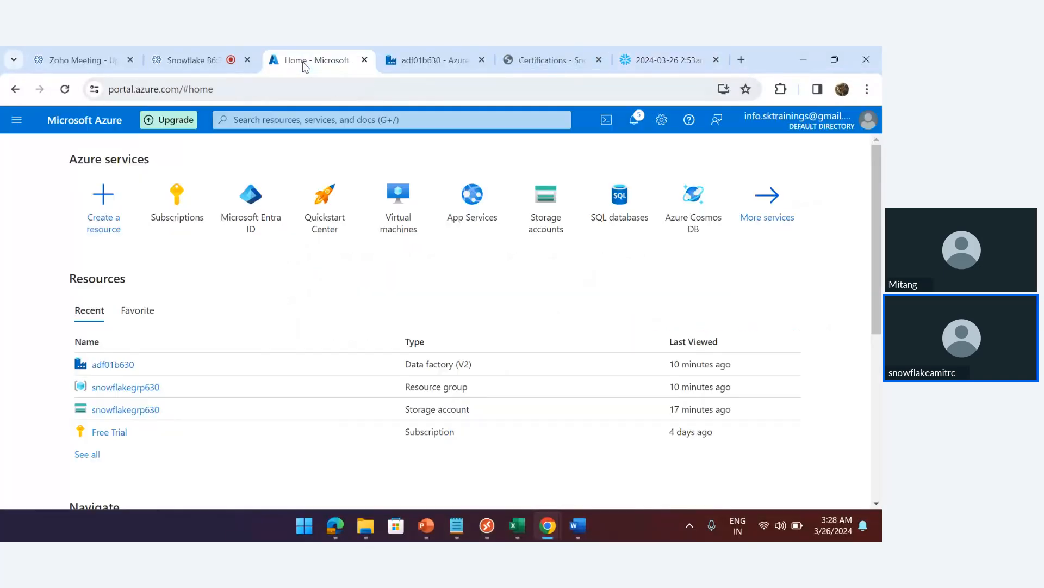
pyautogui.click(238, 206)
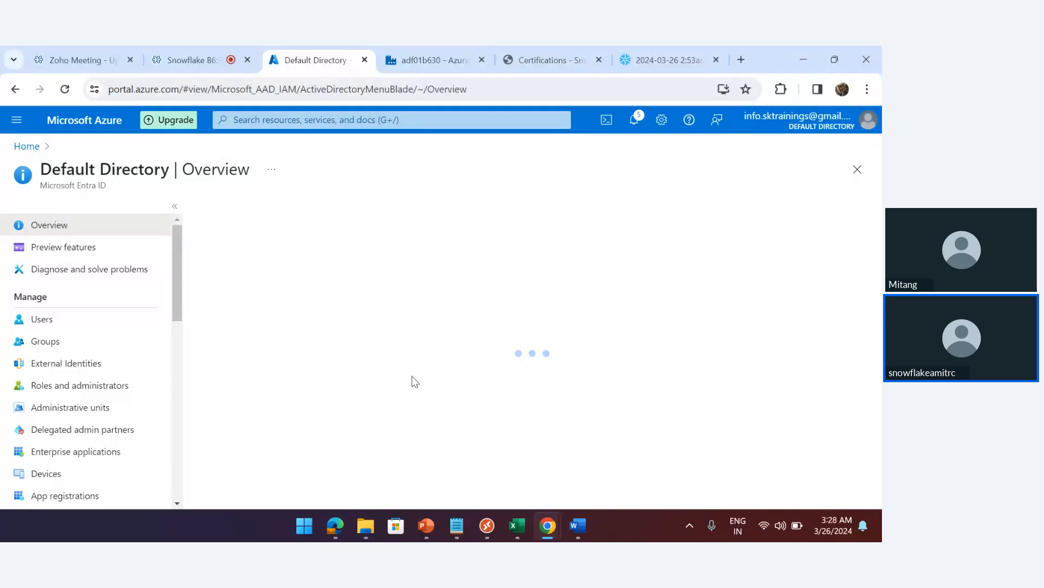
# Copy the directory's tenant ID and paste it over the old AZURE_TENANT_ID value in the worksheet
pyautogui.click(504, 397)
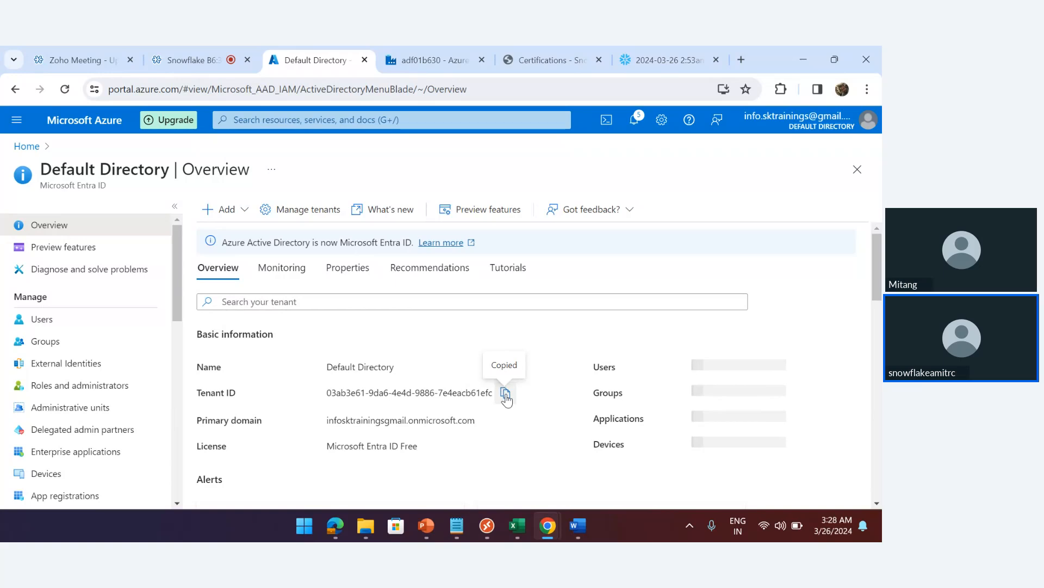
pyautogui.click(669, 60)
pyautogui.moveTo(439, 321); pyautogui.dragTo(646, 321)
pyautogui.hotkey('ctrl', 'v')
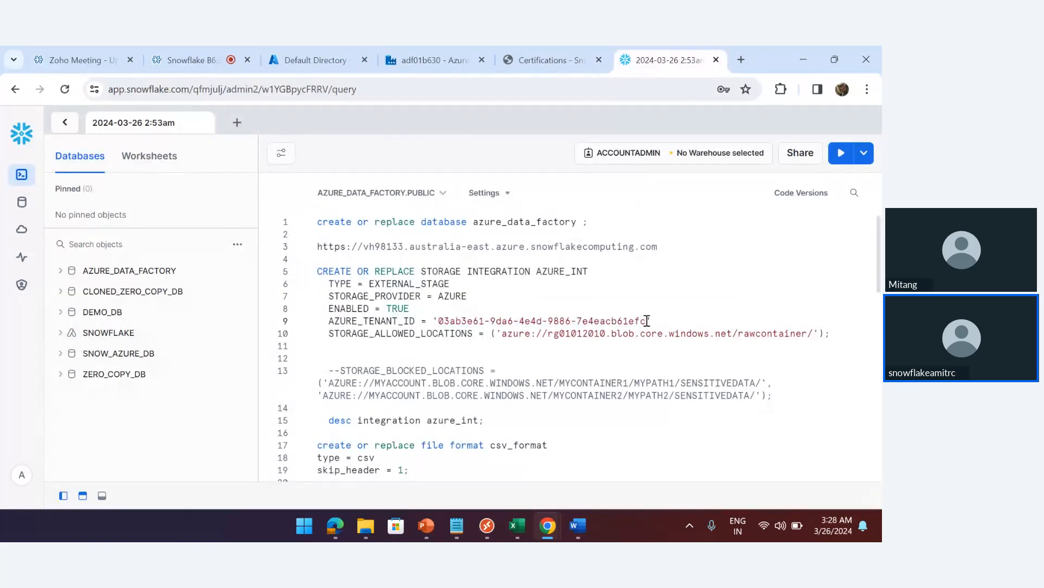
pyautogui.click(307, 60)
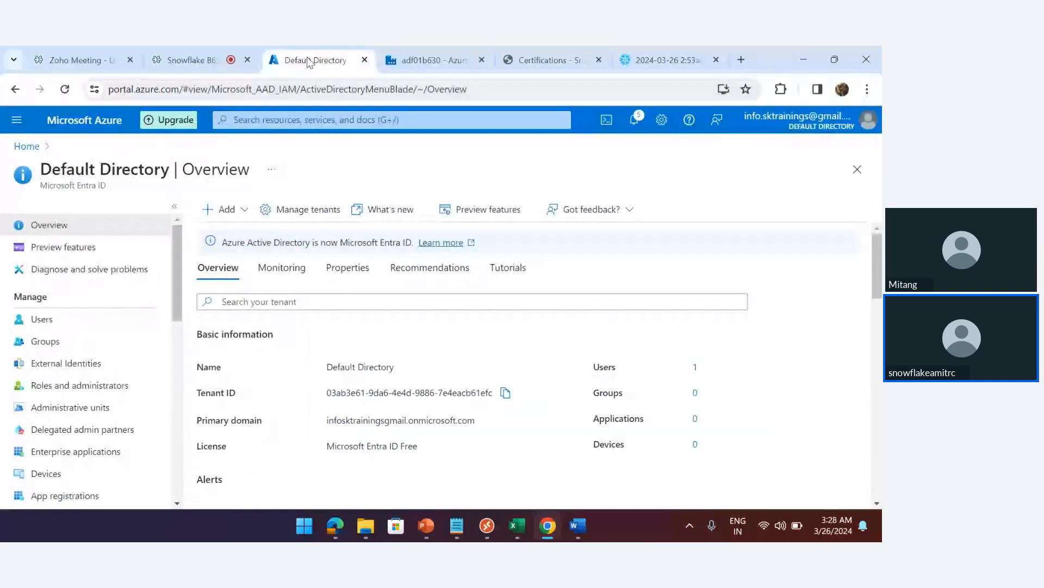
pyautogui.click(85, 120)
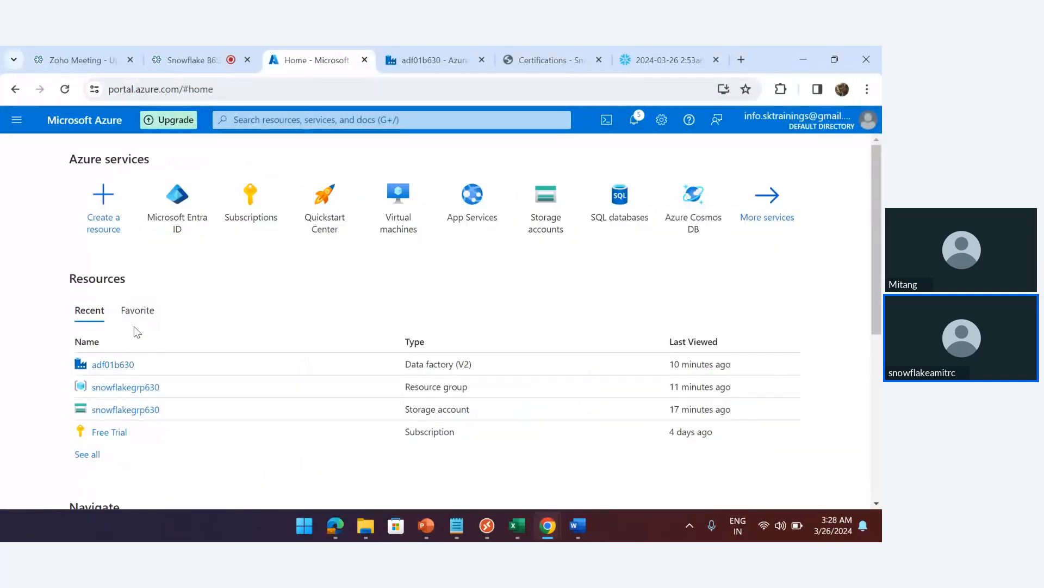
# Open the snowflakegrp630 storage account overview and copy its name for the Snowflake worksheet
pyautogui.click(113, 416)
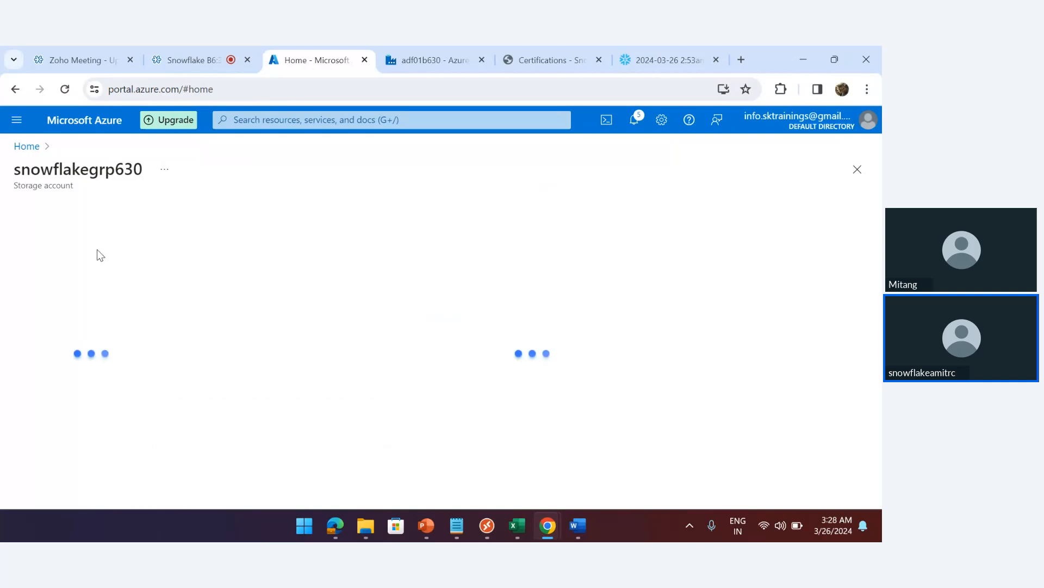
pyautogui.doubleClick(76, 169)
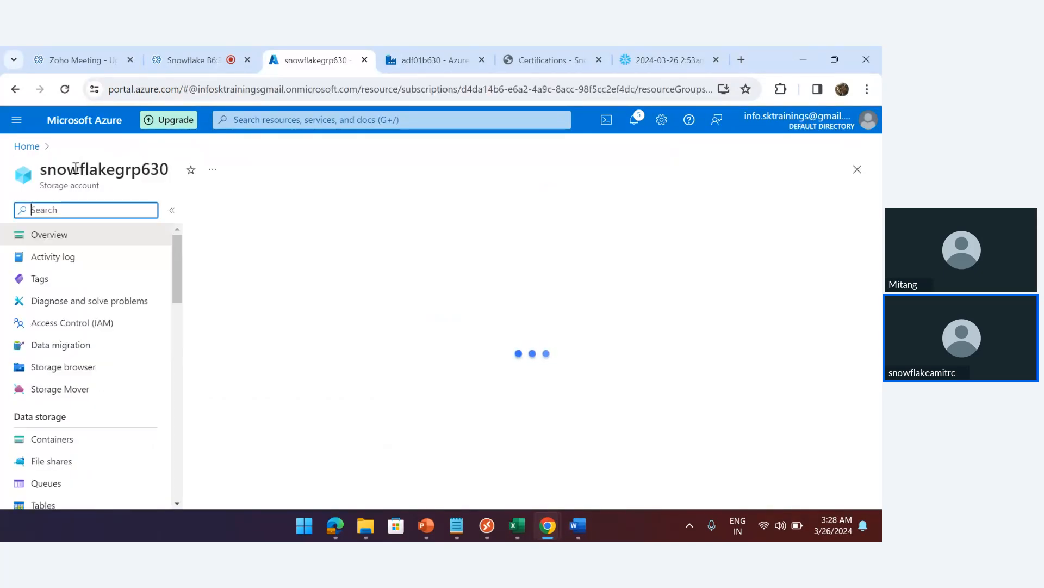
pyautogui.doubleClick(85, 172)
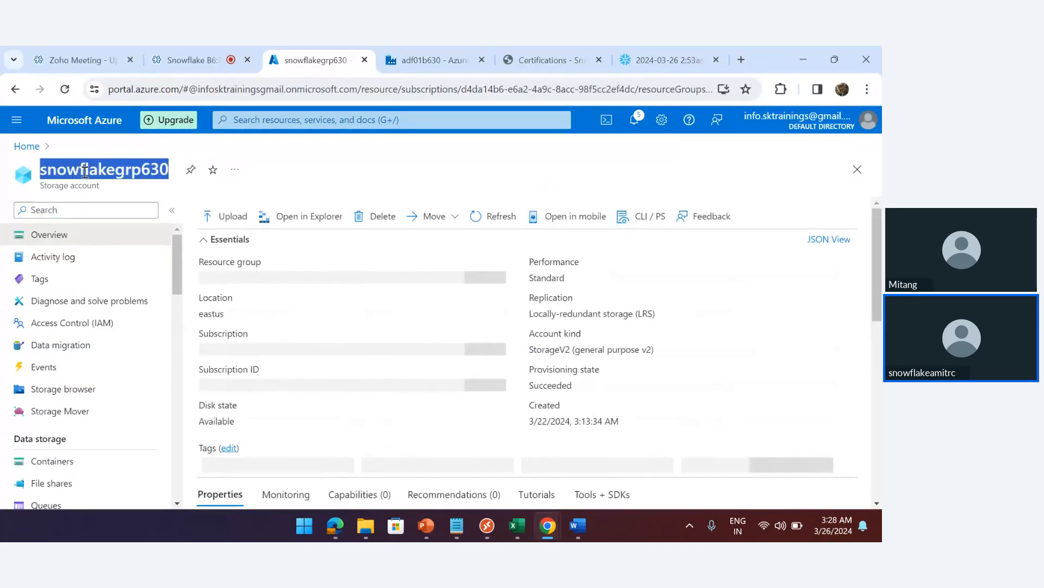
pyautogui.click(25, 147)
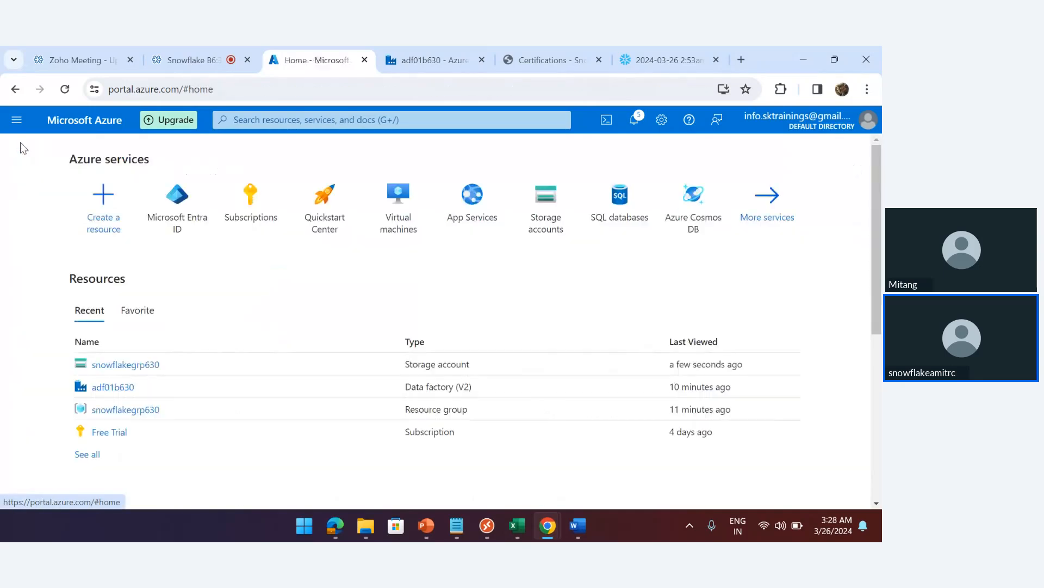
pyautogui.click(126, 365)
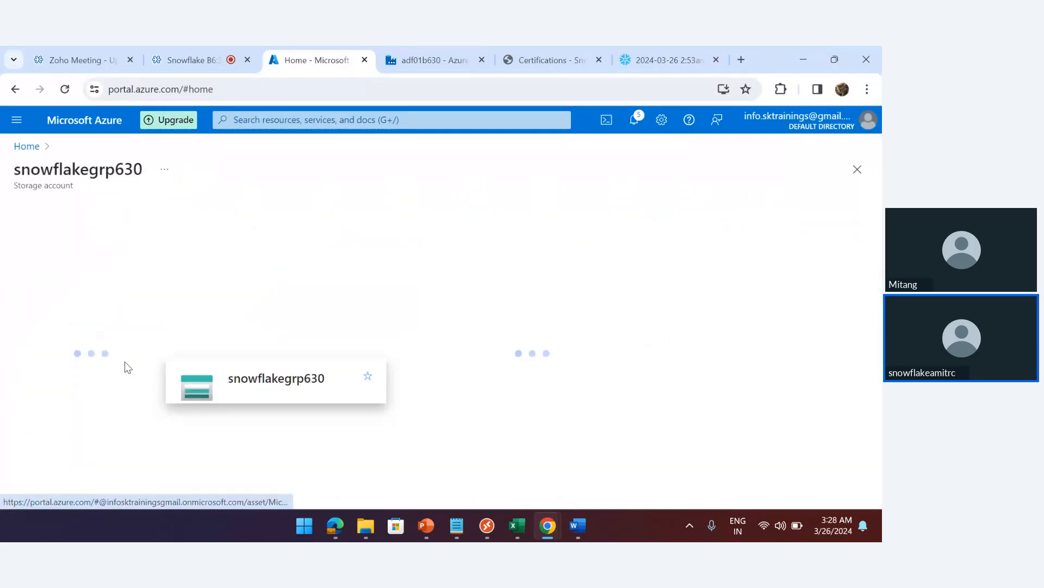
pyautogui.doubleClick(85, 169)
pyautogui.hotkey('ctrl', 'c')
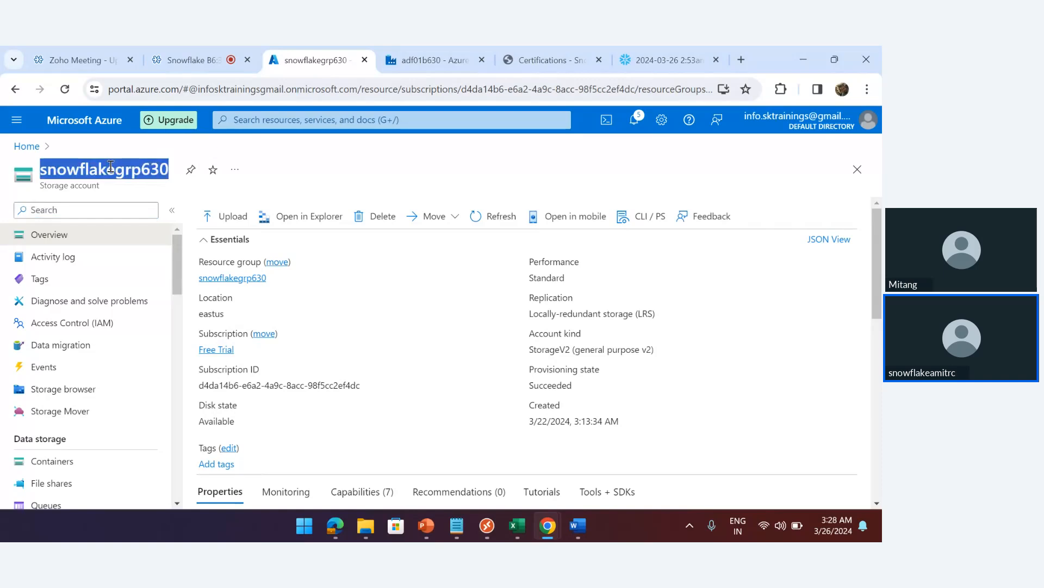
pyautogui.click(663, 58)
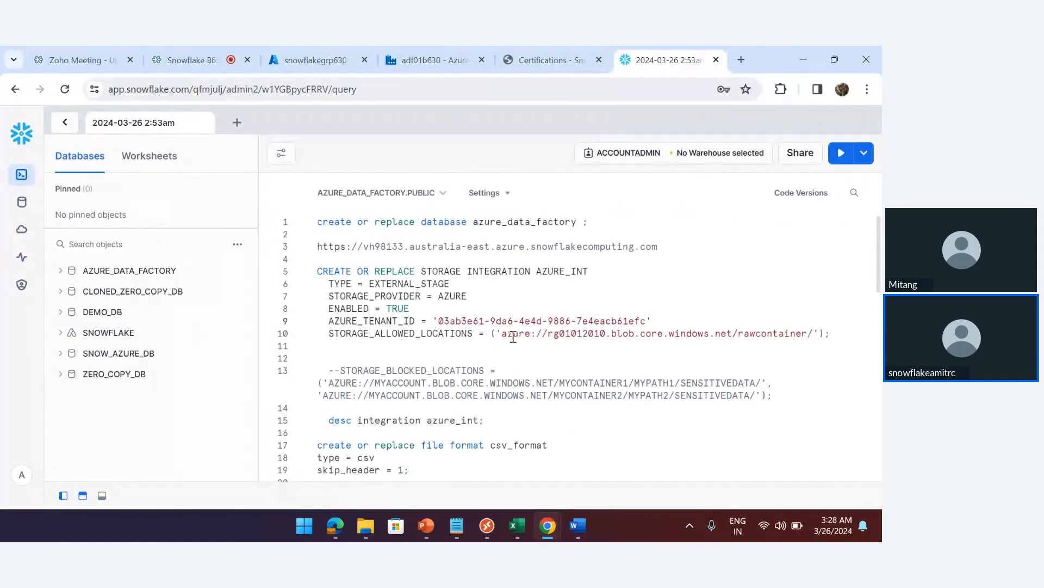
# Replace account rg01012010 with snowflakegrp630 and container rawcontainer with adf in the script, and run it
pyautogui.doubleClick(571, 333)
pyautogui.hotkey('ctrl', 'v')
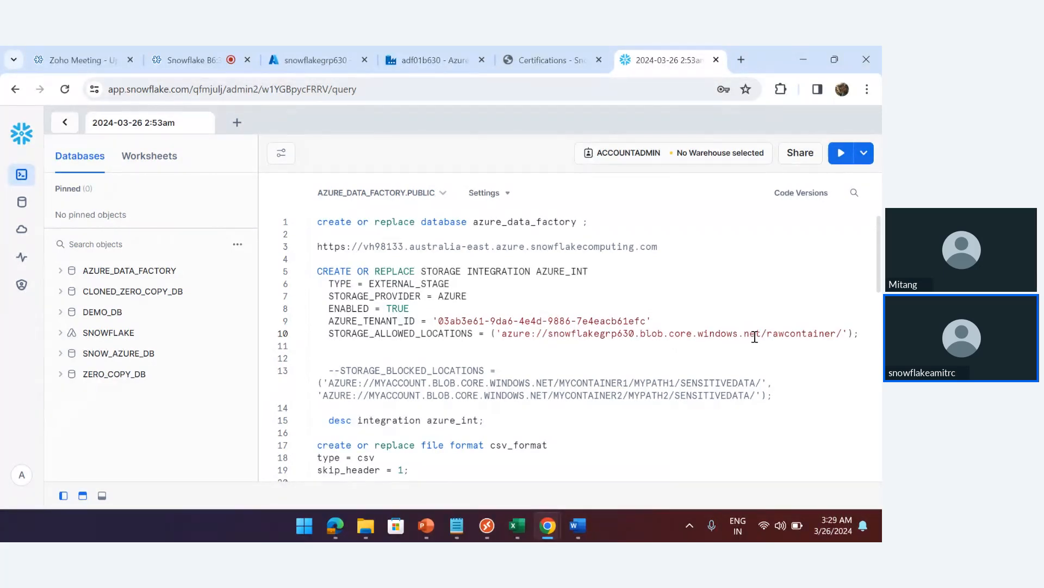
pyautogui.doubleClick(789, 334)
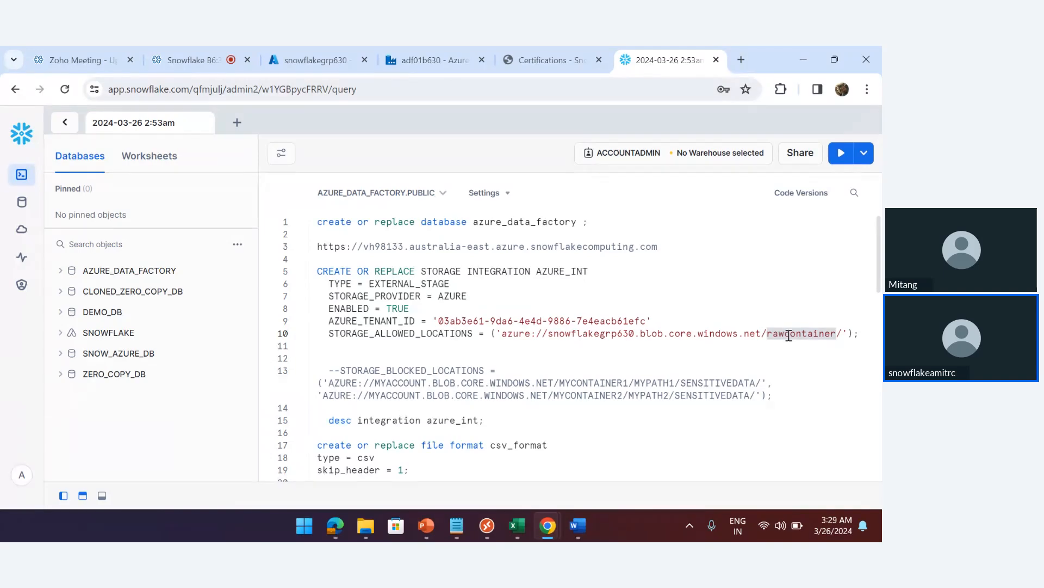
pyautogui.write('adf')
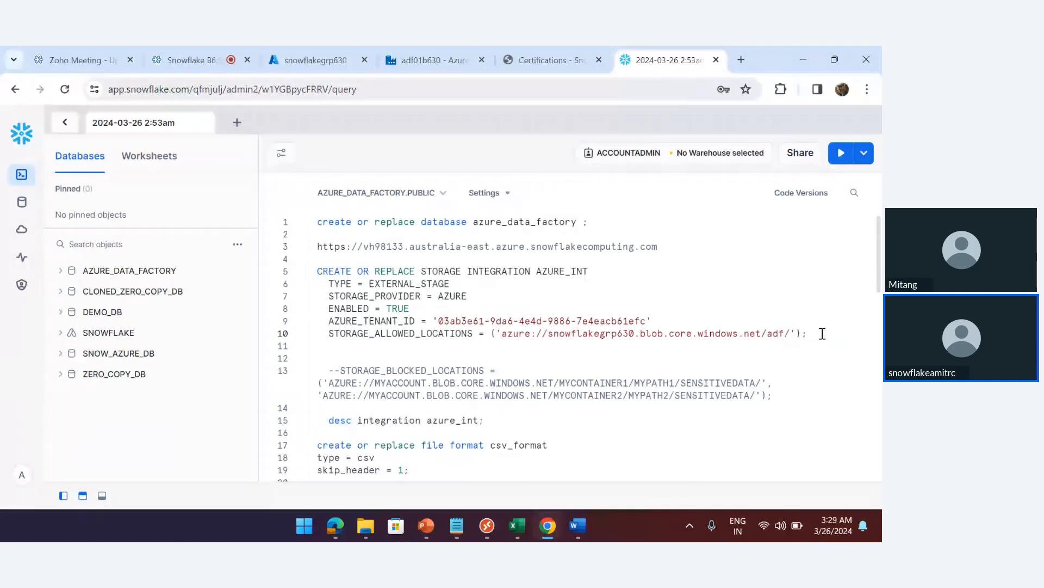
pyautogui.hotkey('ctrl', 'Return')
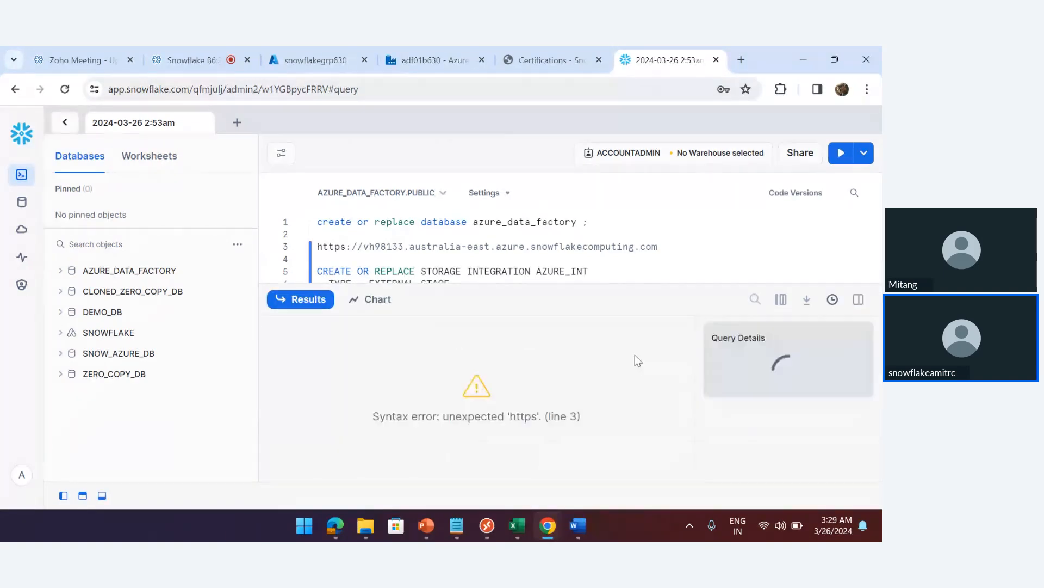
# Run the storage integration statement, then run 'desc integration azure_int;'
pyautogui.click(102, 495)
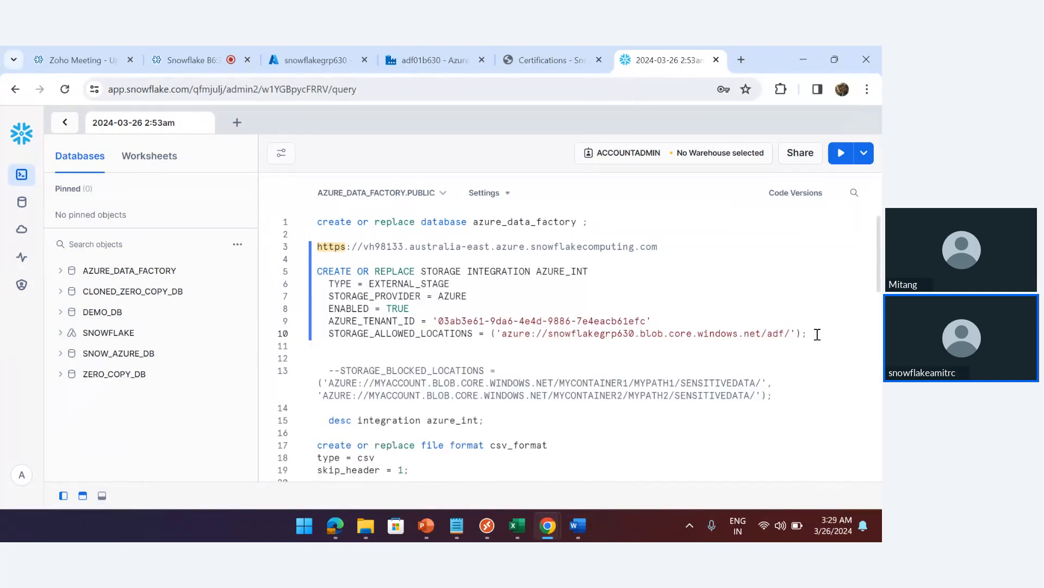
pyautogui.moveTo(817, 334); pyautogui.dragTo(310, 272)
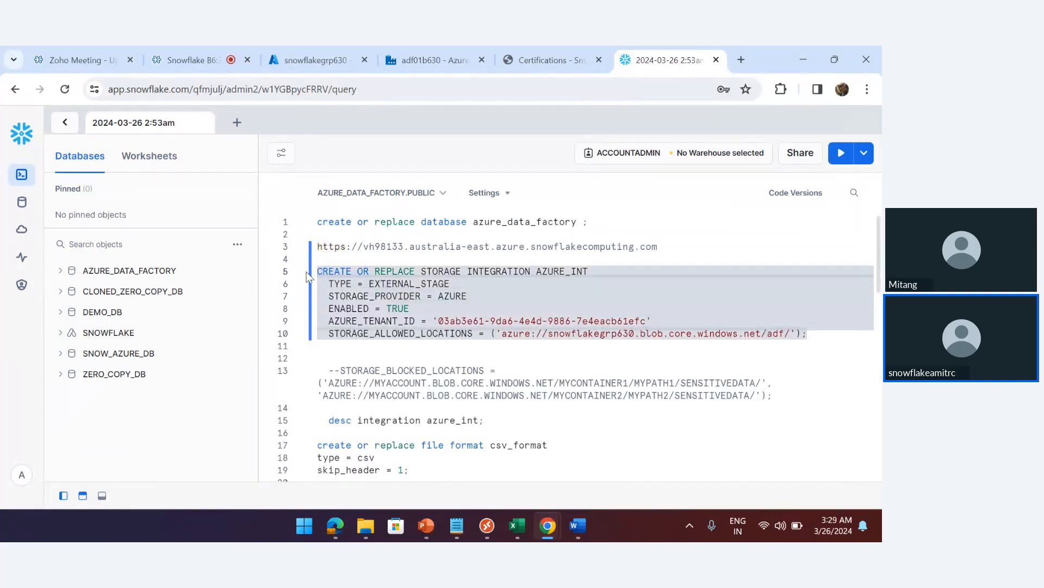
pyautogui.hotkey('ctrl', 'Return')
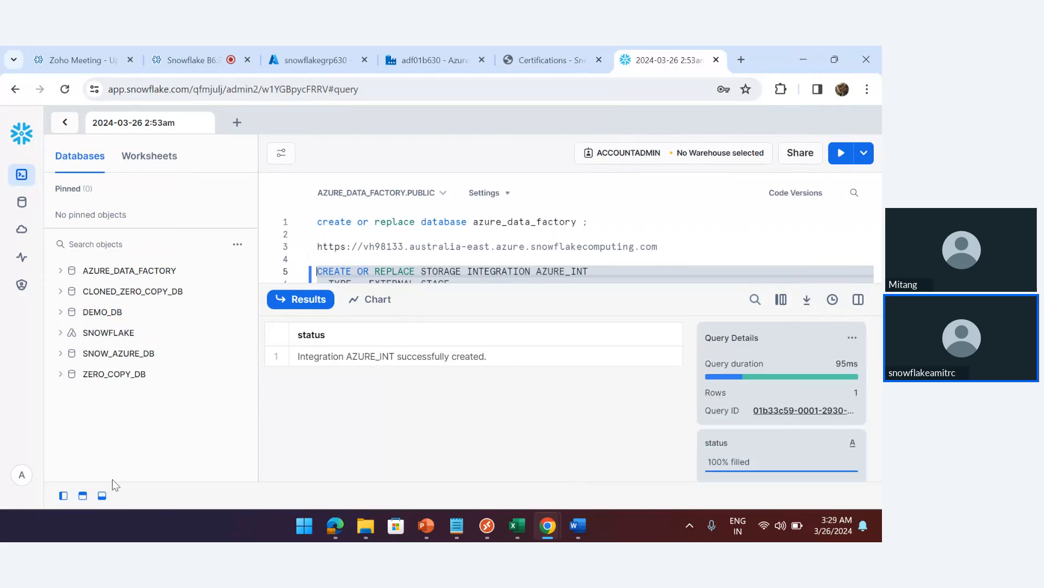
pyautogui.click(102, 496)
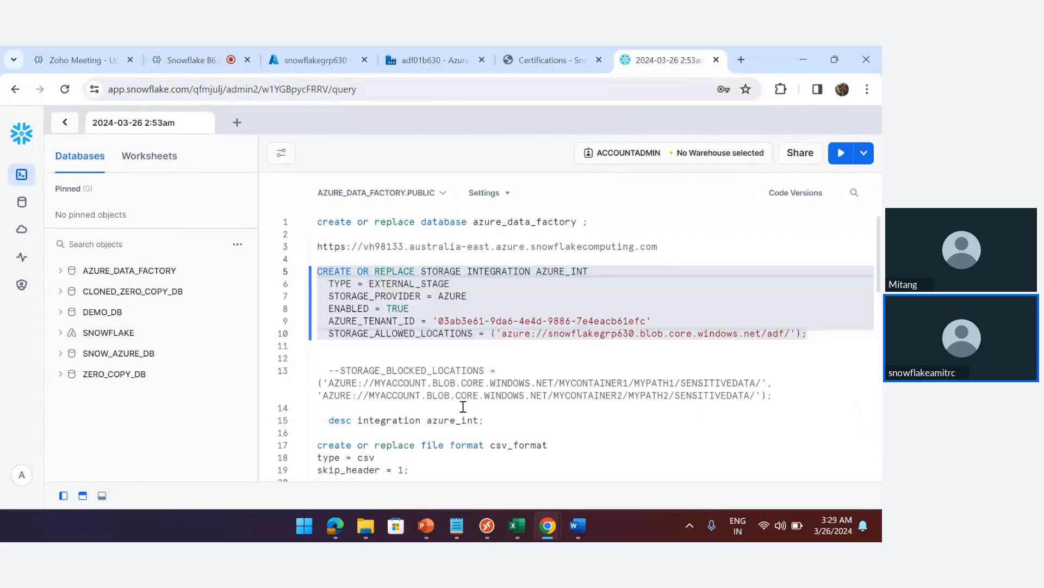
pyautogui.tripleClick(497, 422)
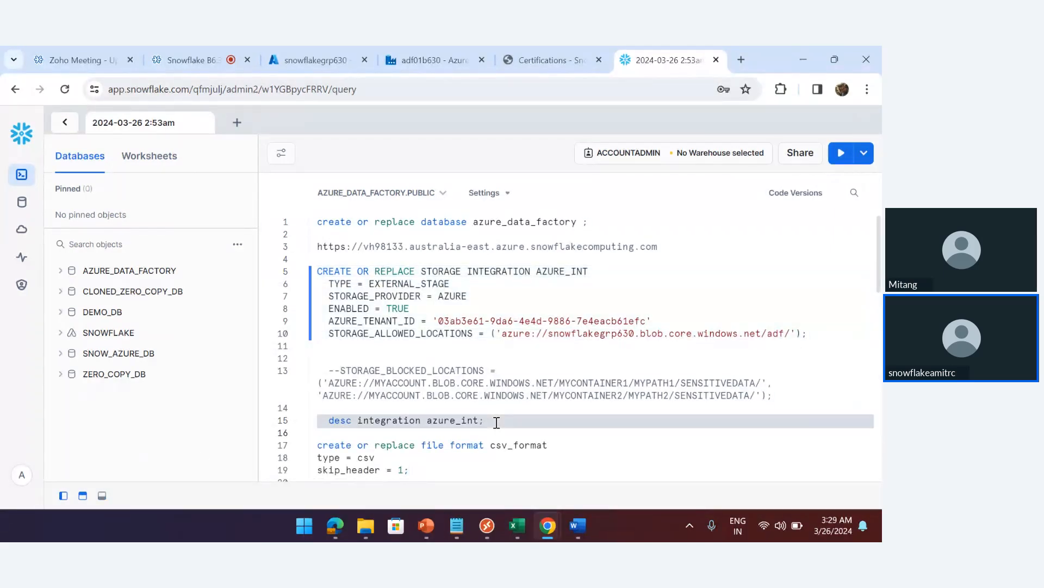
pyautogui.hotkey('ctrl', 'Return')
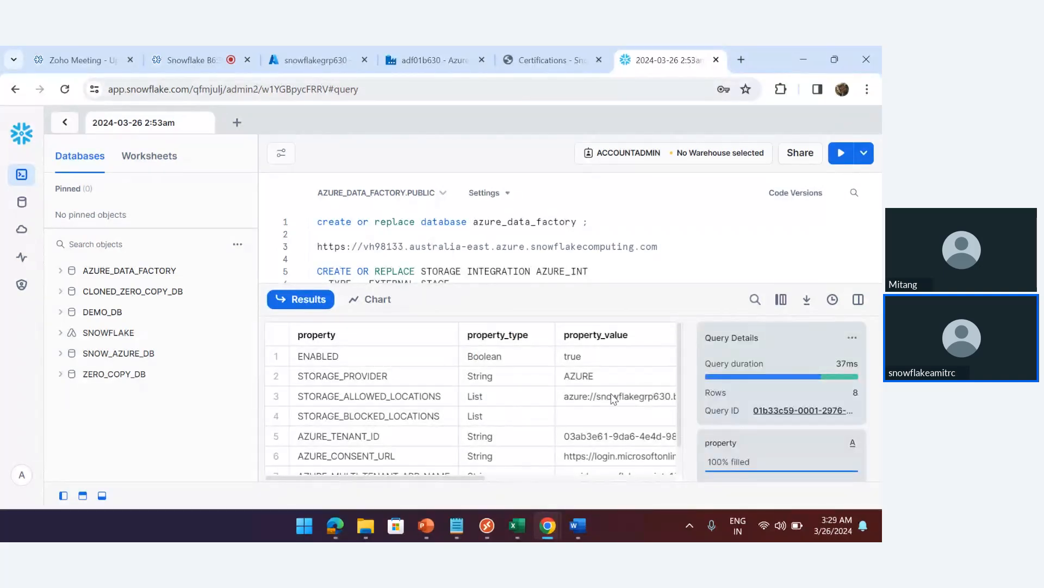
# Browse the AZURE_TENANT_ID, AZURE_CONSENT_URL and AZURE_MULTI_TENANT_APP_NAME properties in the describe output
pyautogui.click(341, 437)
pyautogui.press('Down')
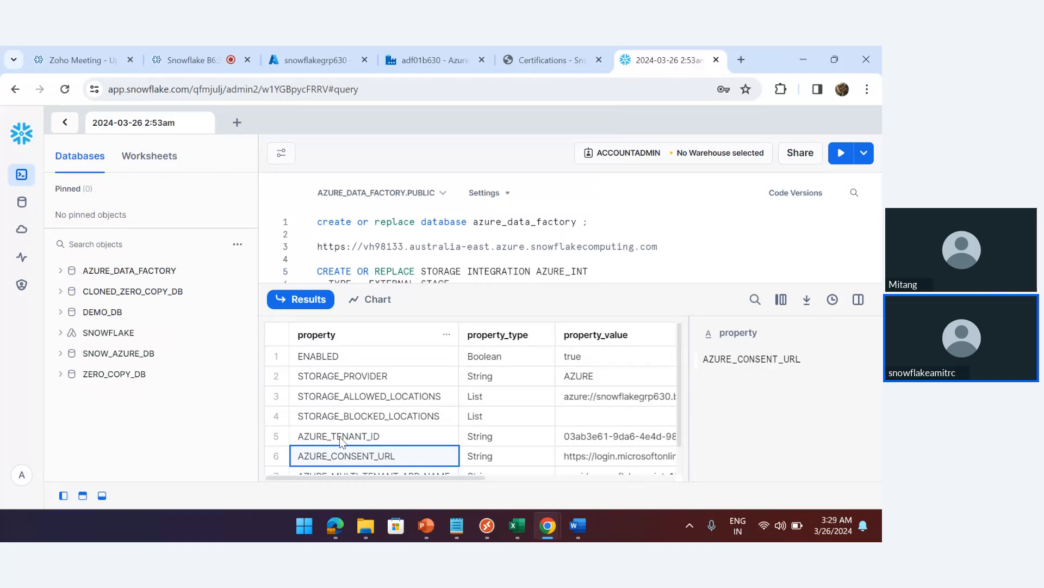
pyautogui.press('Down')
pyautogui.press('Down')
pyautogui.press('Up')
pyautogui.press('Up')
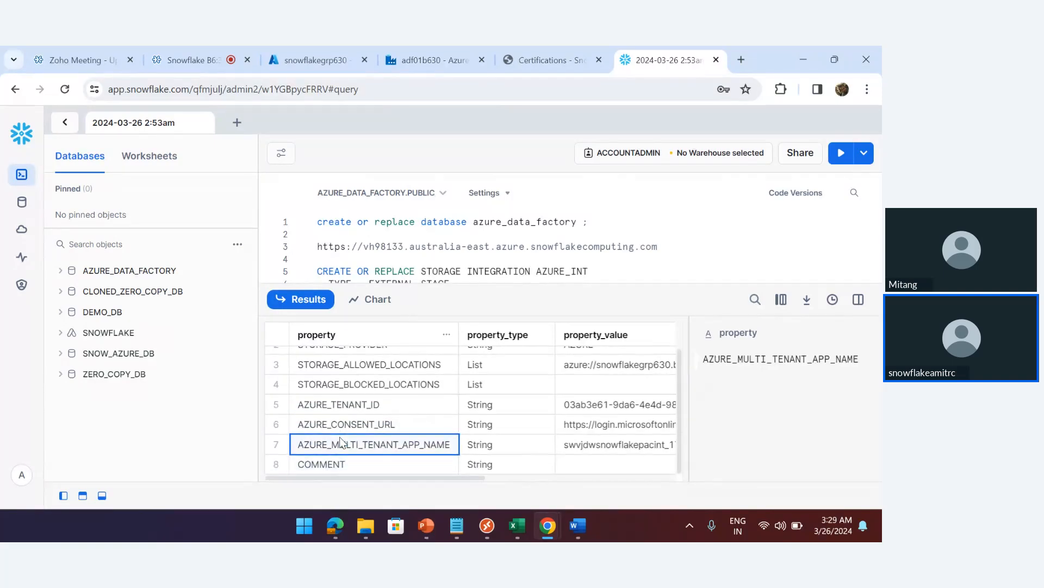
pyautogui.press('Down')
pyautogui.press('Up')
pyautogui.press('Down')
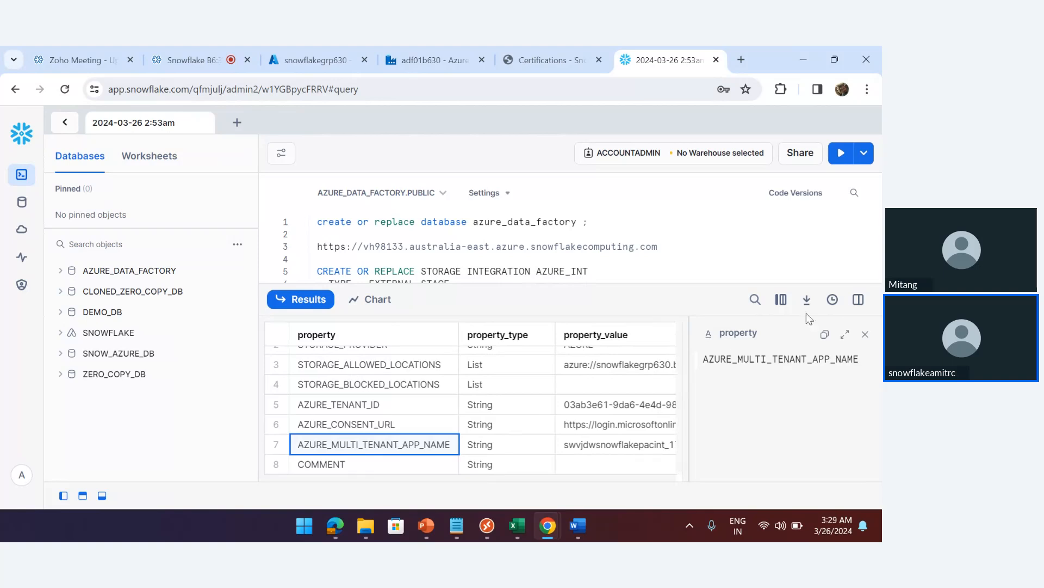
pyautogui.click(859, 301)
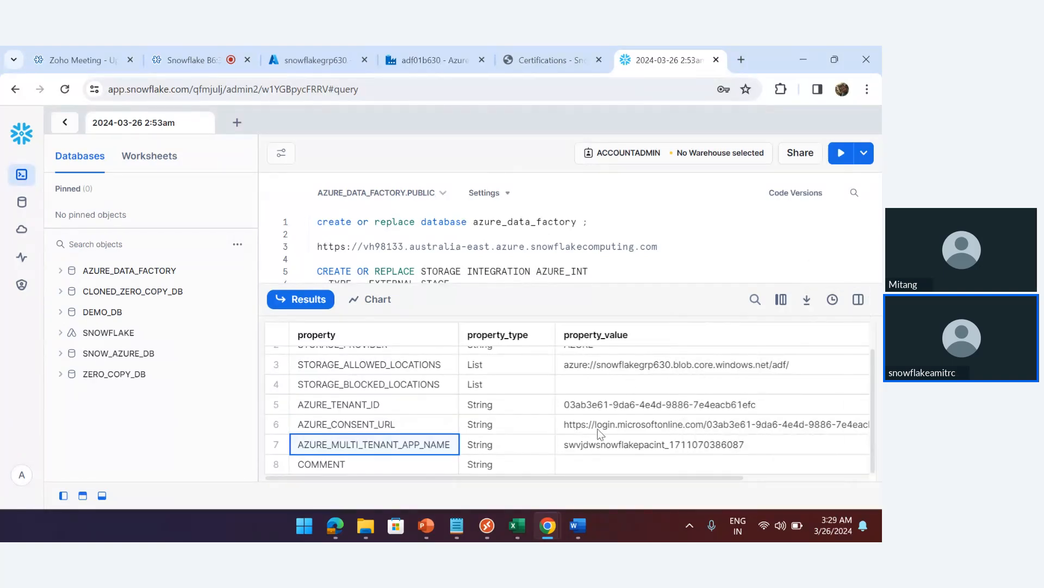
# Copy the AZURE_CONSENT_URL value and load it in a new browser tab
pyautogui.click(409, 425)
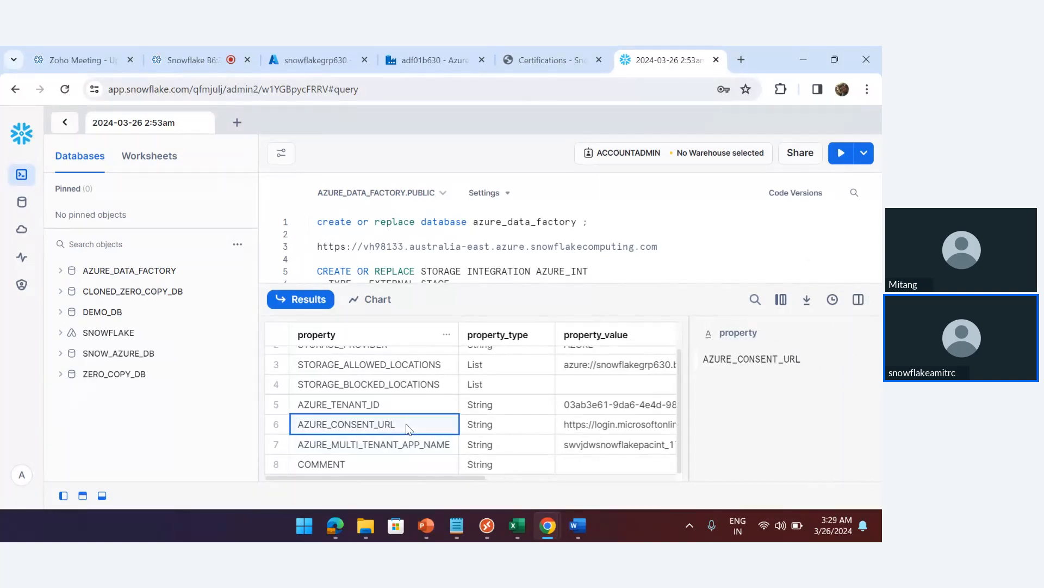
pyautogui.press('Right')
pyautogui.press('Right')
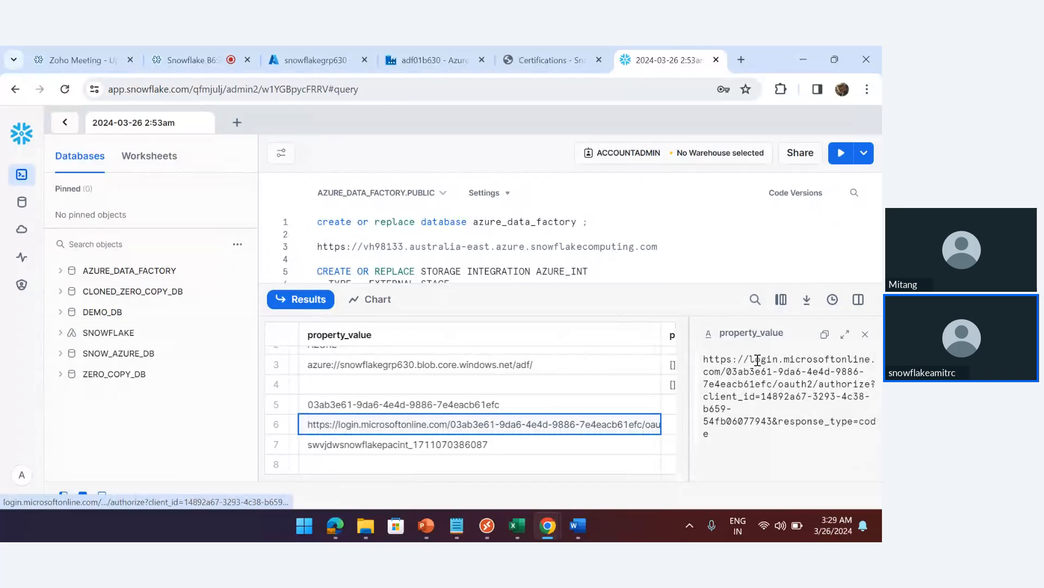
pyautogui.click(825, 335)
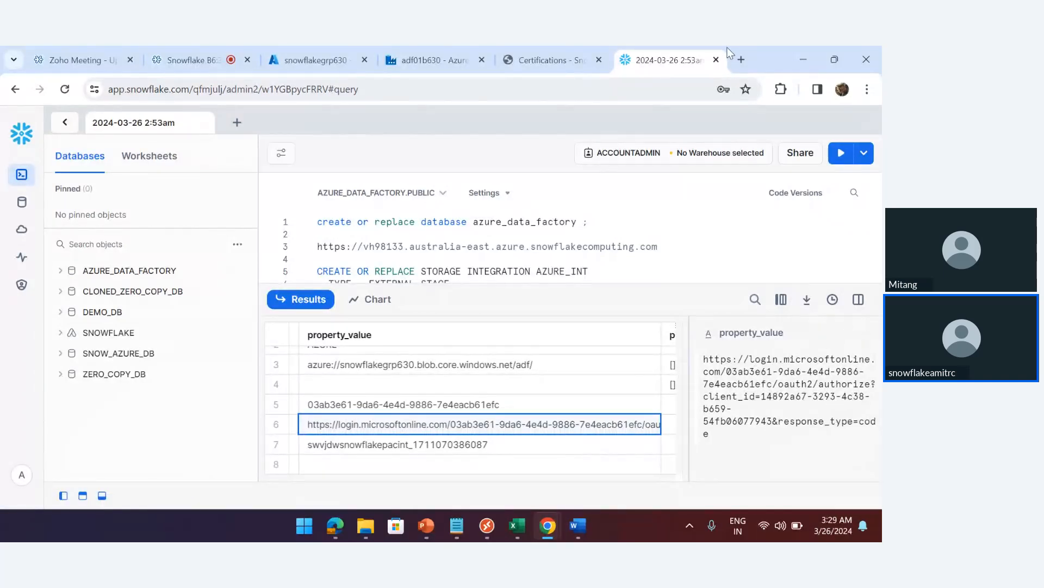
pyautogui.click(741, 60)
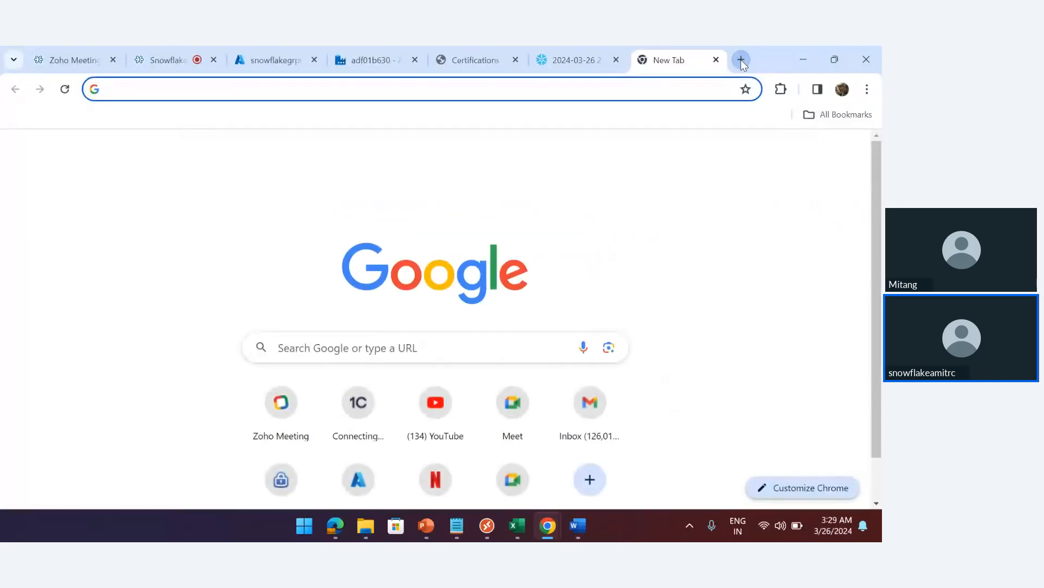
pyautogui.hotkey('ctrl', 'v')
pyautogui.press('Return')
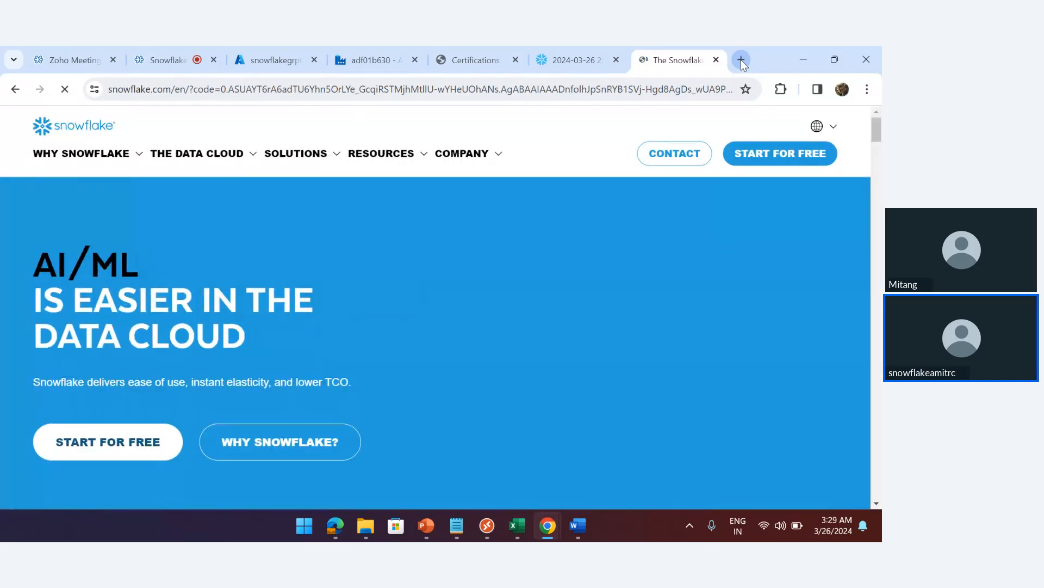
# Back in Snowflake, select the AZURE_MULTI_TENANT_APP_NAME value in row 7
pyautogui.click(564, 59)
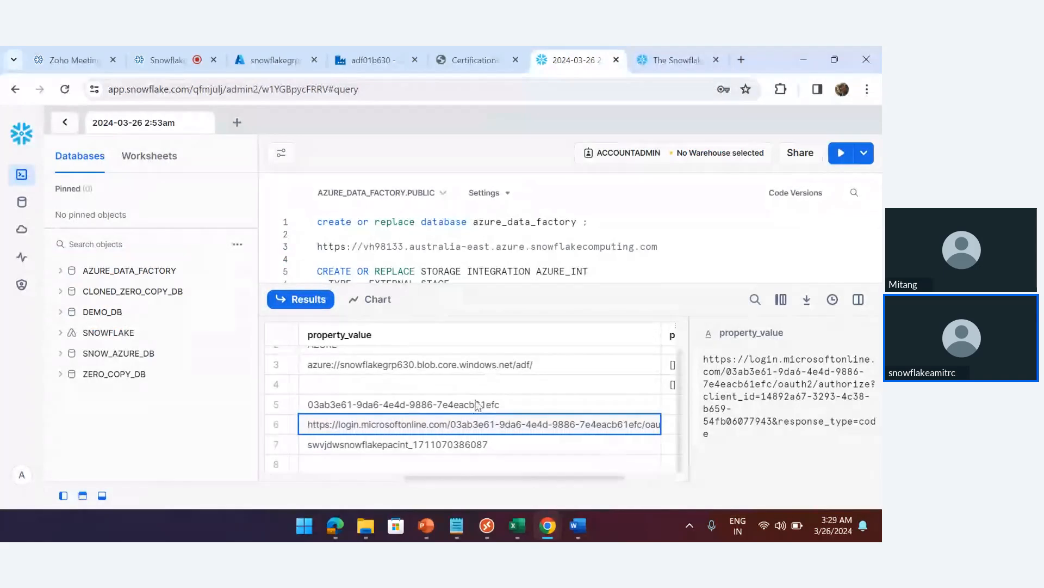
pyautogui.click(404, 445)
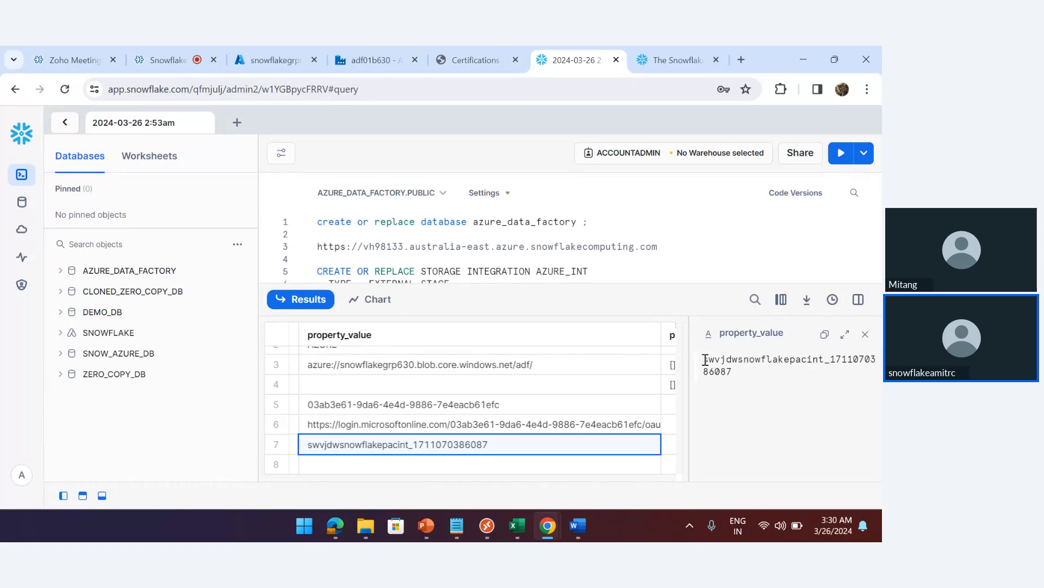
pyautogui.moveTo(705, 360); pyautogui.dragTo(823, 360)
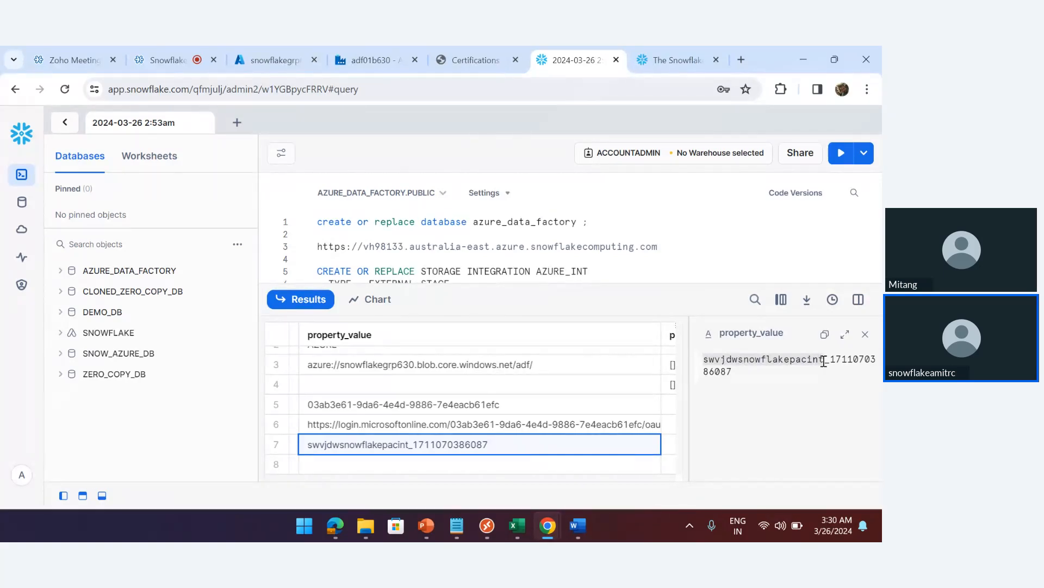
pyautogui.press('Left')
pyautogui.press('Left')
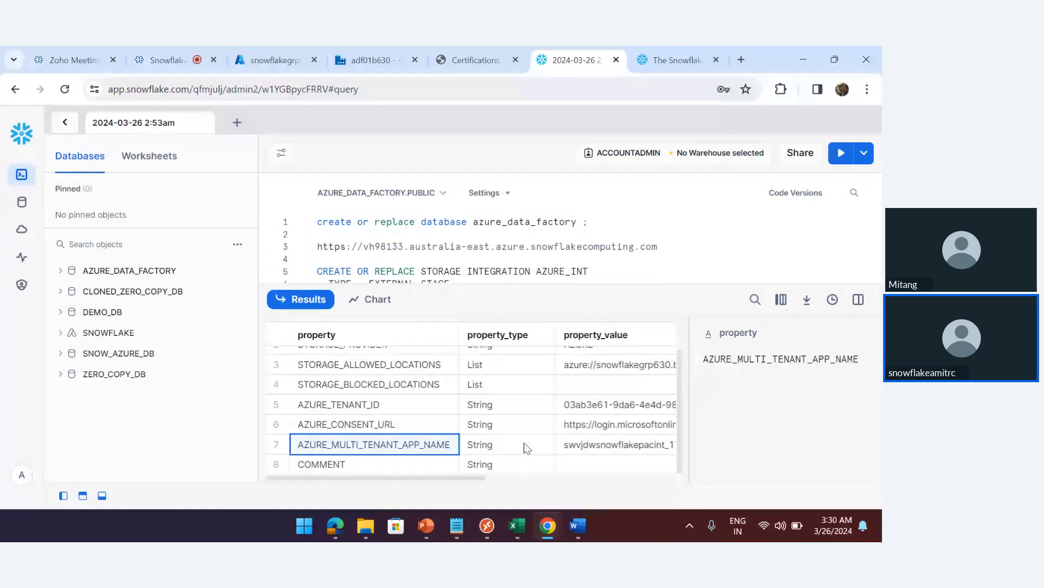
pyautogui.press('Right')
pyautogui.press('Right')
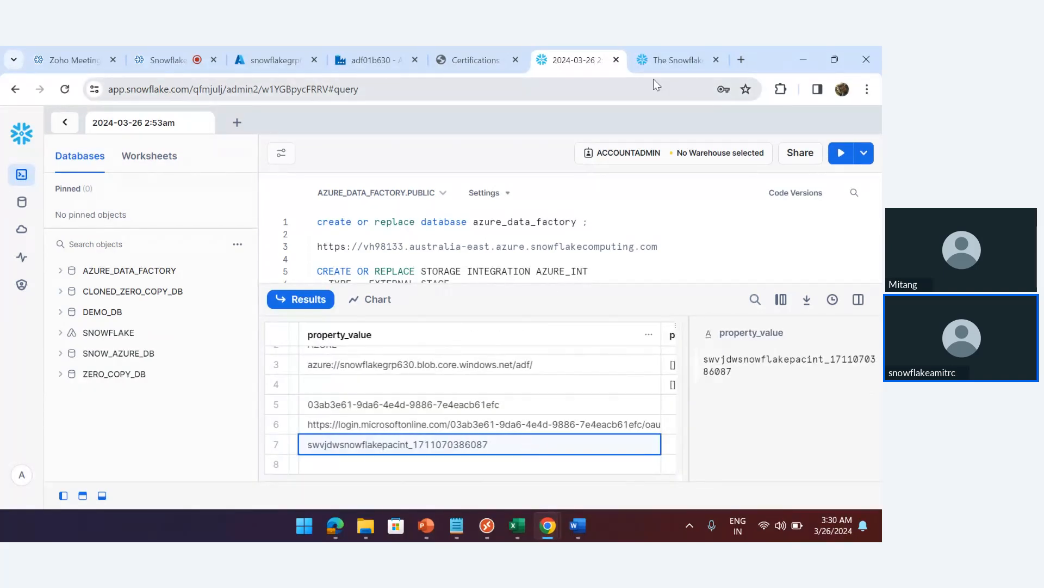
# Start a role assignment in snowflakegrp630's Access Control (IAM) and search roles for 'blob'
pyautogui.click(278, 58)
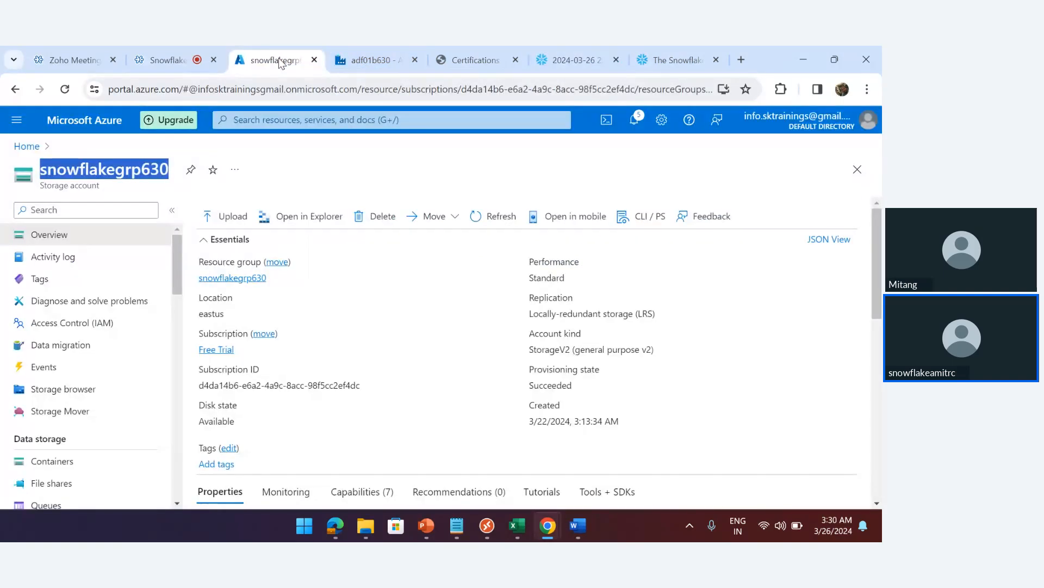
pyautogui.click(55, 325)
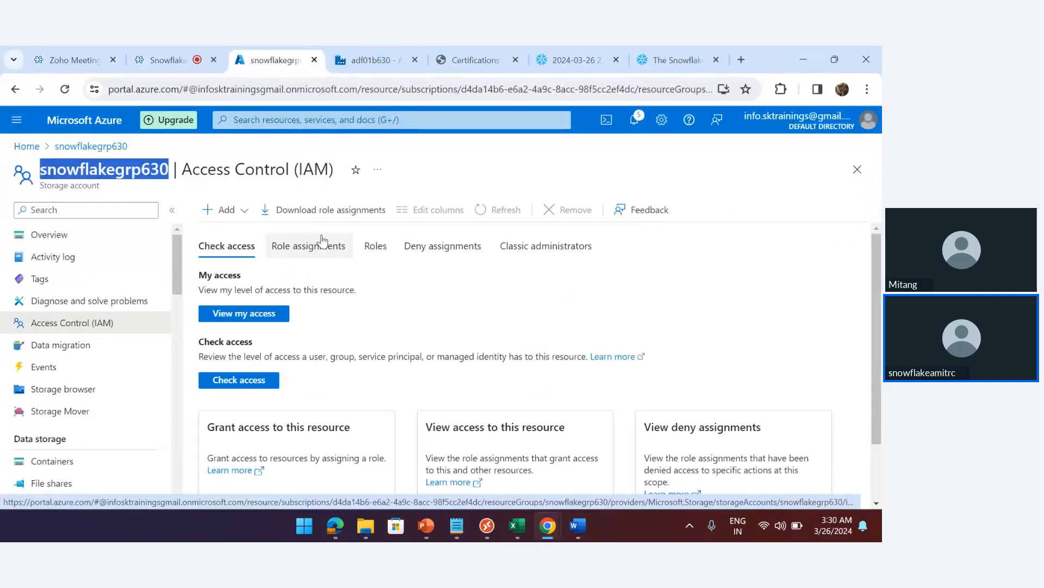
pyautogui.click(316, 248)
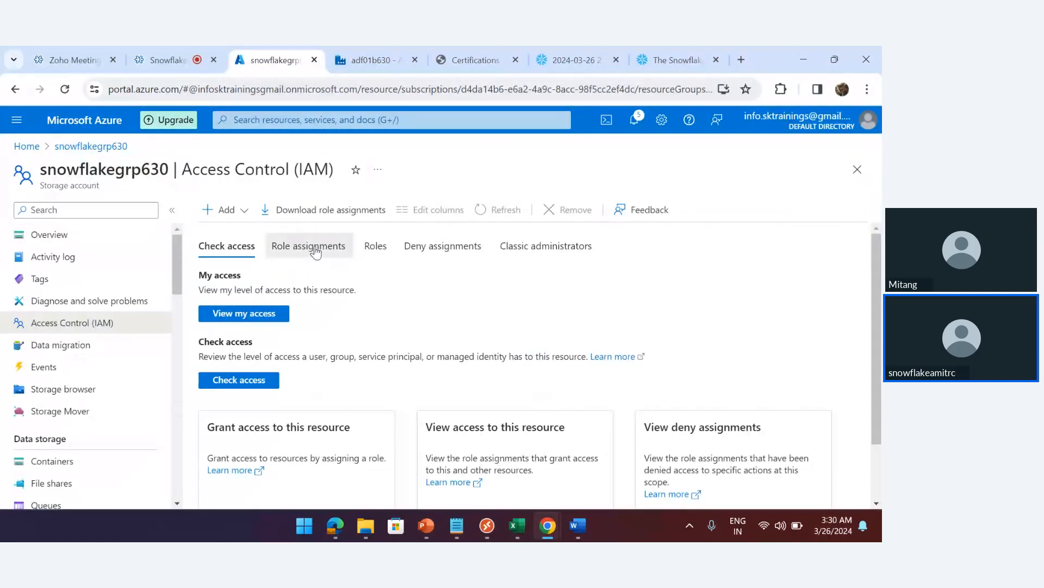
pyautogui.click(212, 213)
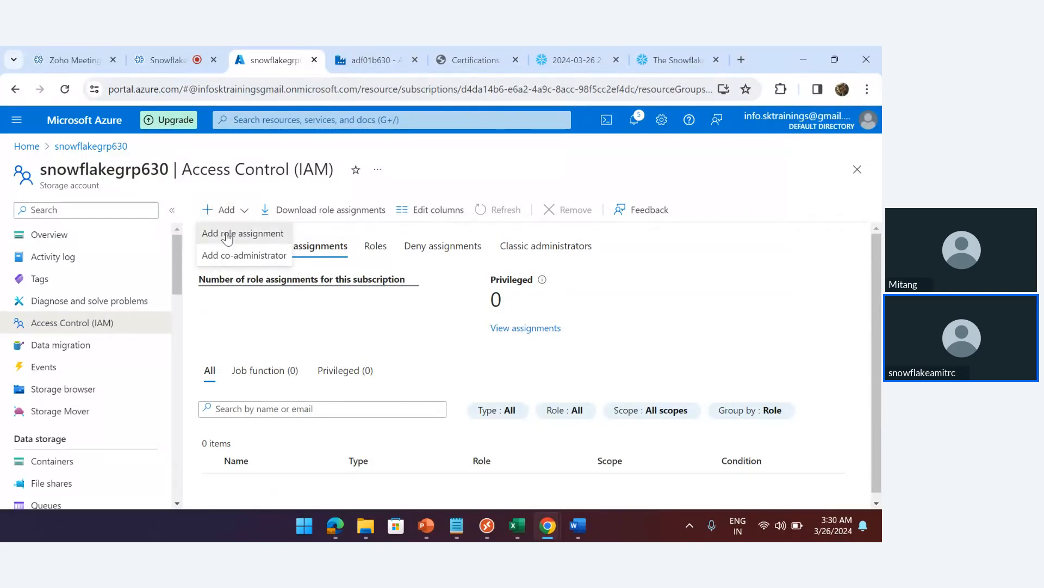
pyautogui.click(227, 237)
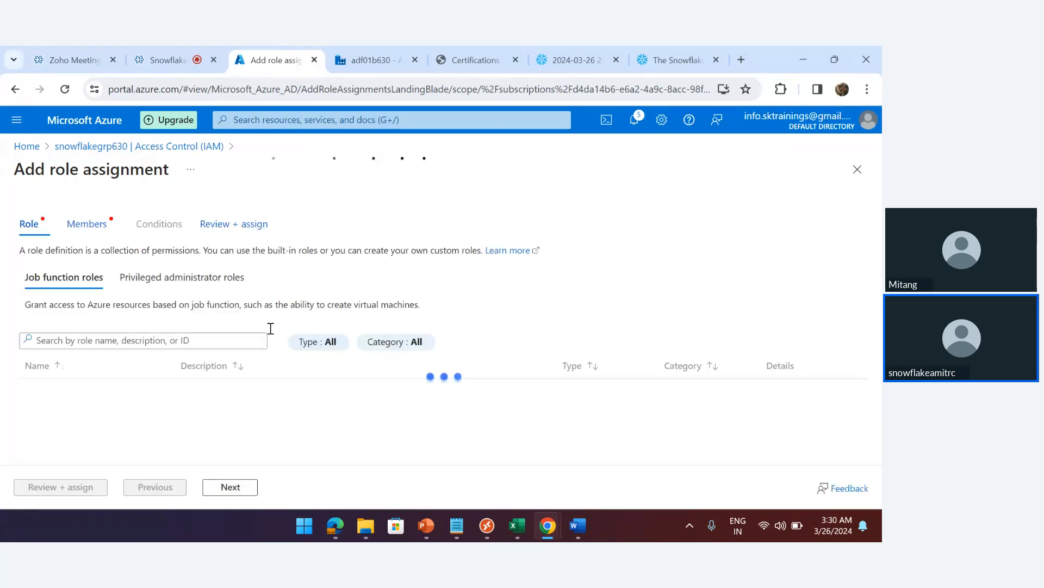
pyautogui.click(99, 341)
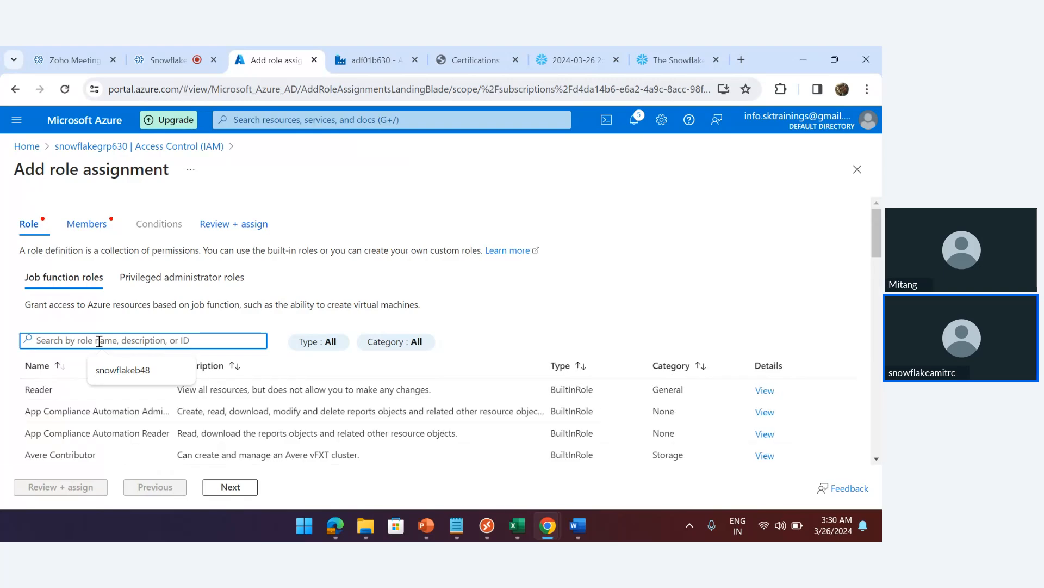
pyautogui.write('blob')
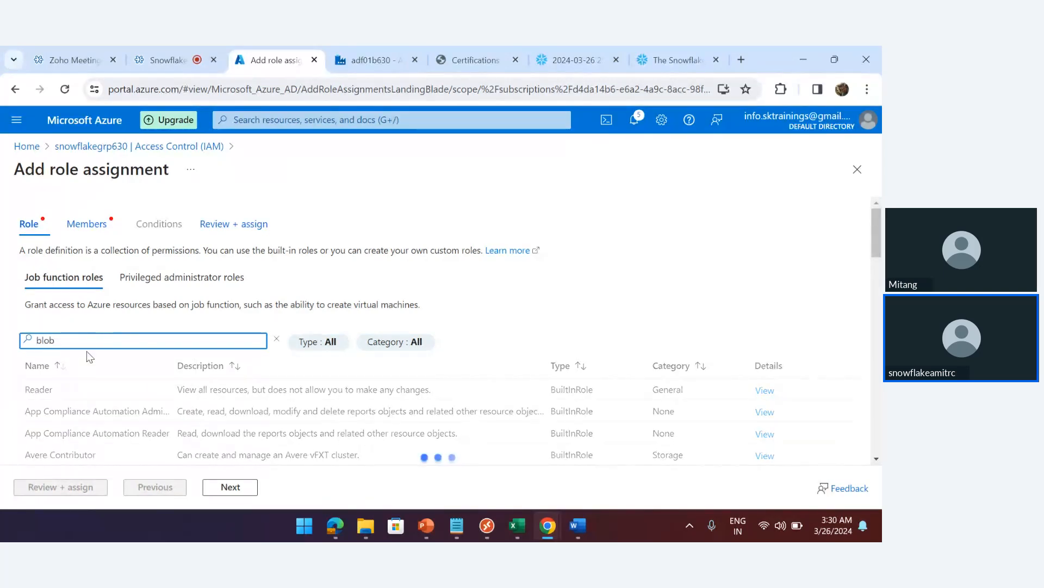
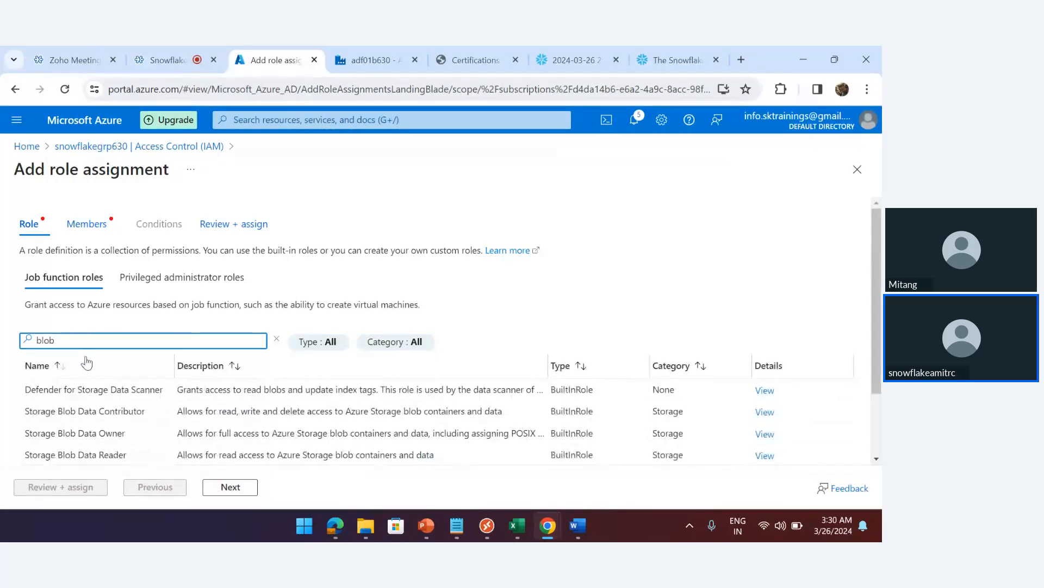
# Assign Storage Blob Data Contributor on snowflakegrp630 to the Snowflake integration app and submit it
pyautogui.click(69, 411)
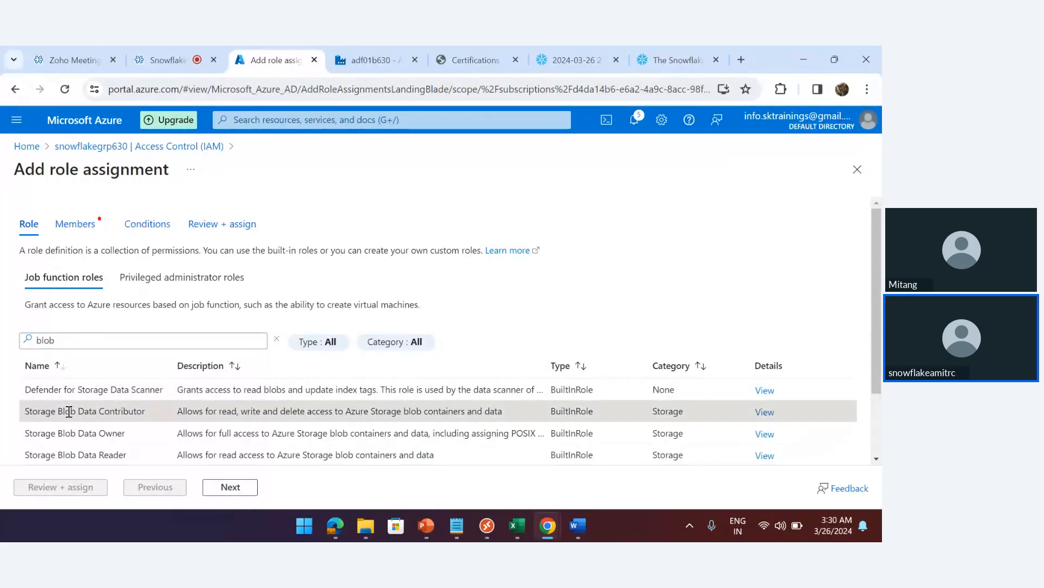
pyautogui.click(231, 488)
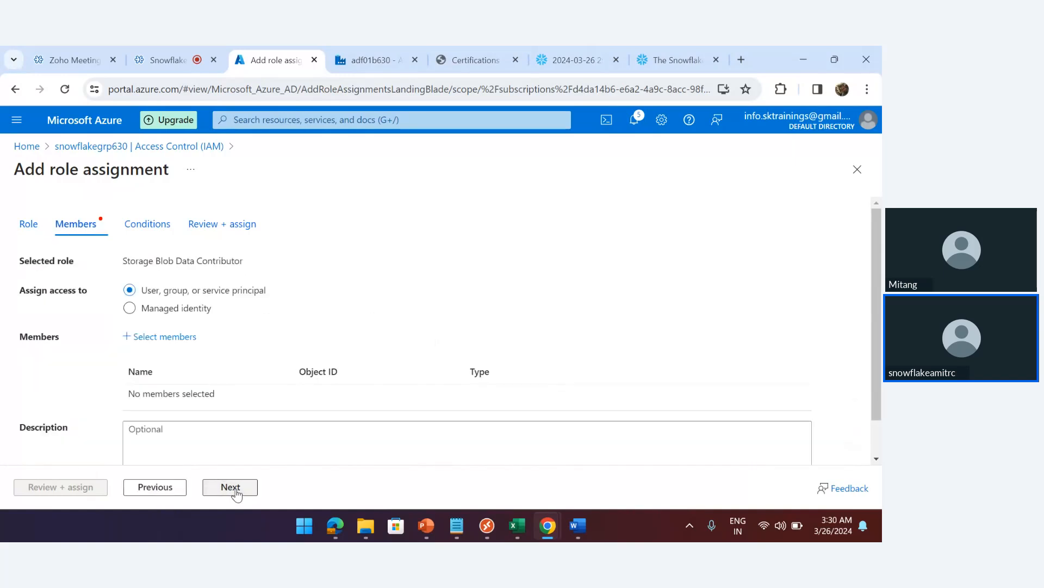
pyautogui.click(164, 337)
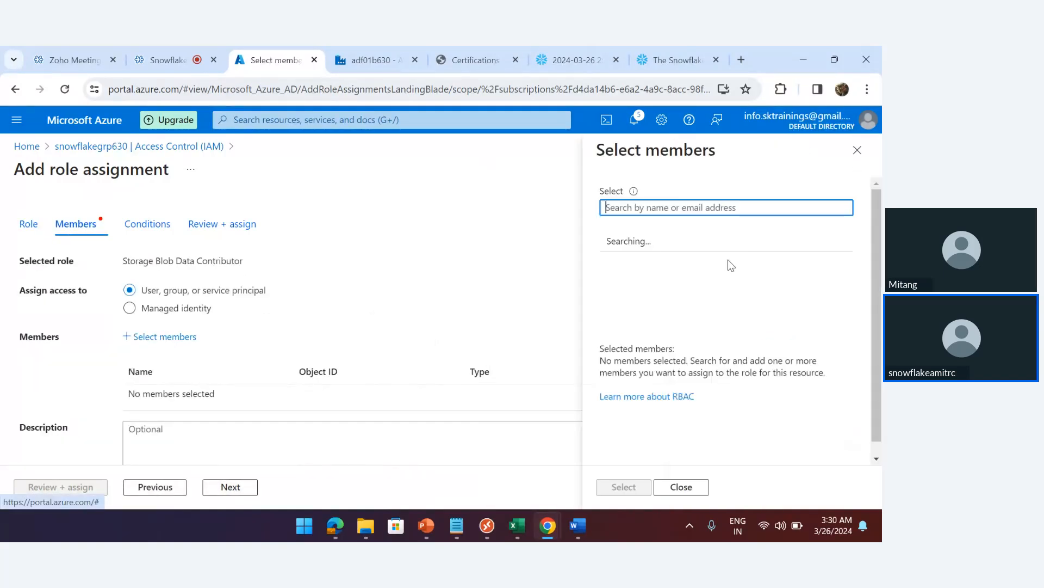
pyautogui.write('swvjdwsnowflakepacint')
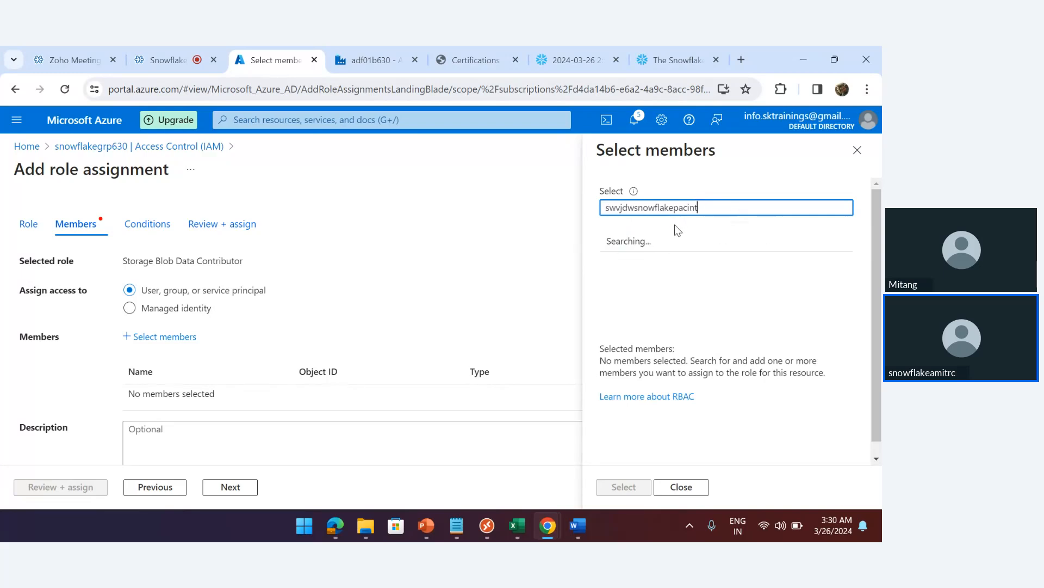
pyautogui.click(675, 248)
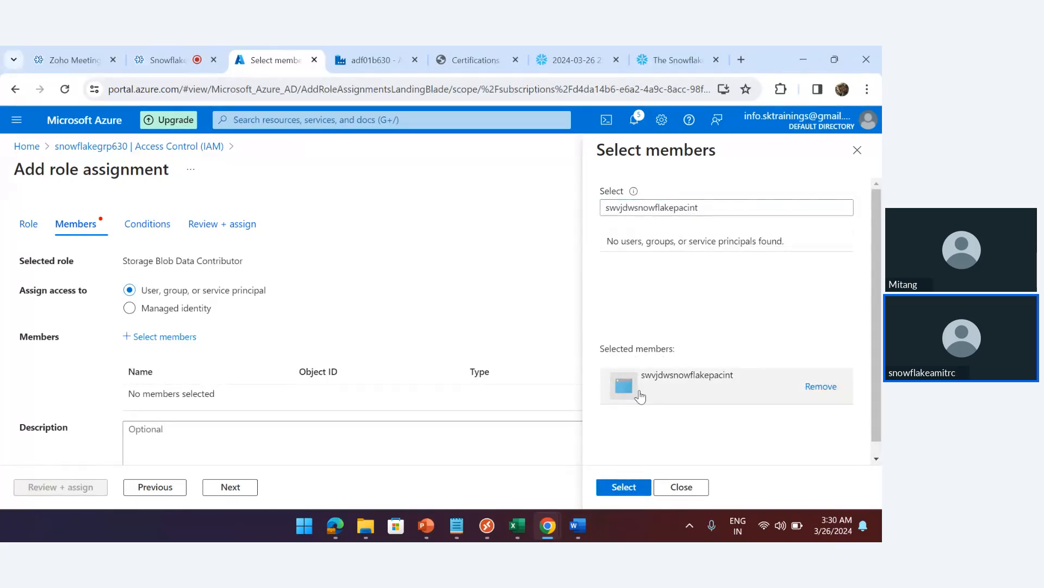
pyautogui.click(622, 488)
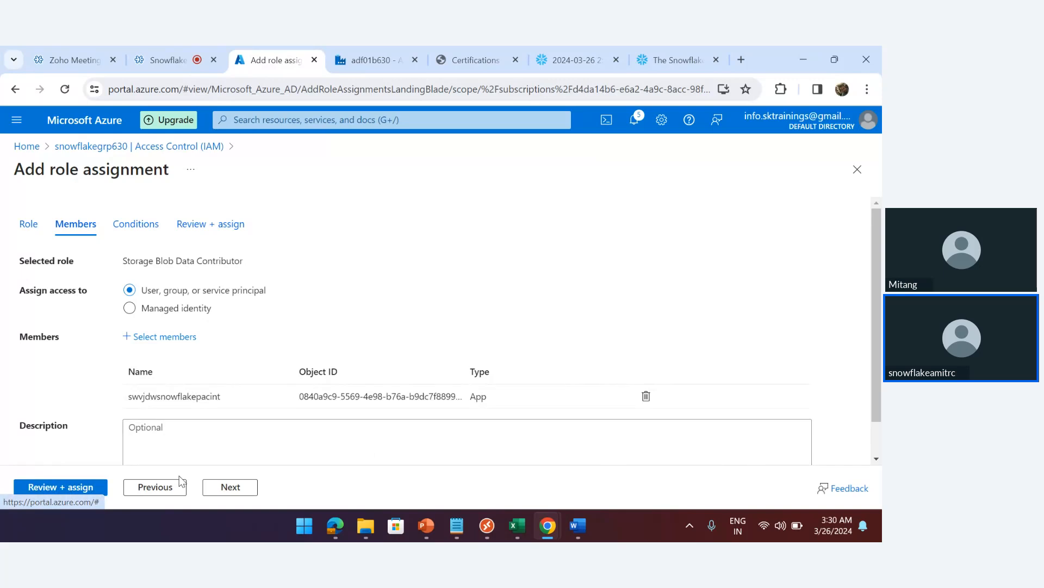
pyautogui.click(228, 488)
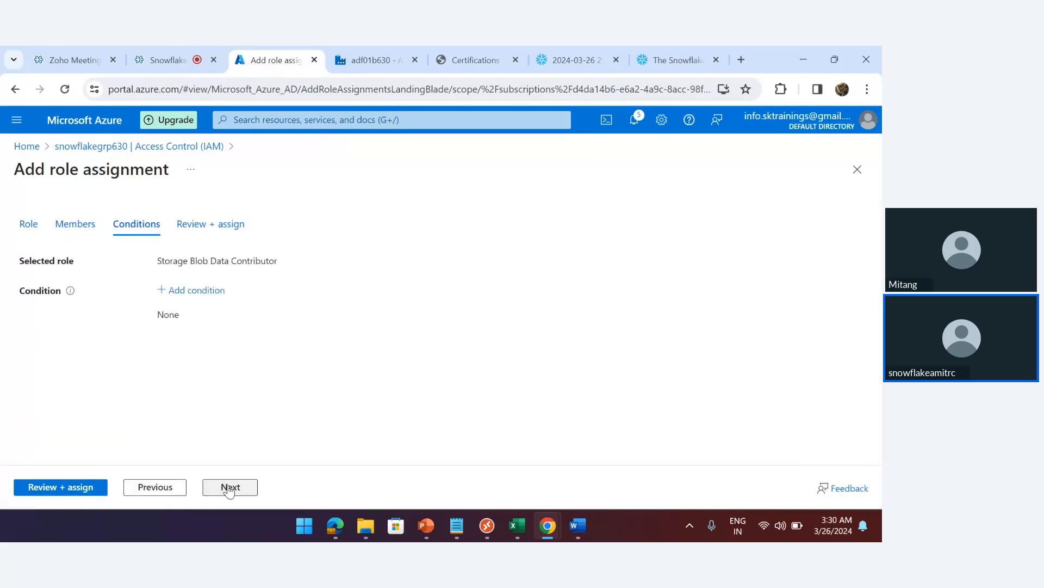
pyautogui.click(229, 488)
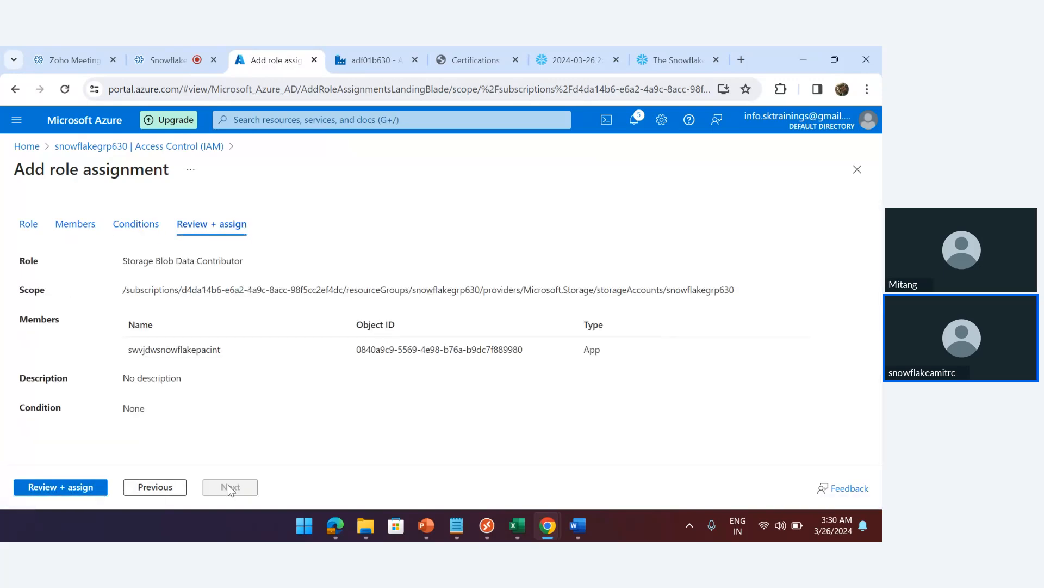
pyautogui.click(53, 486)
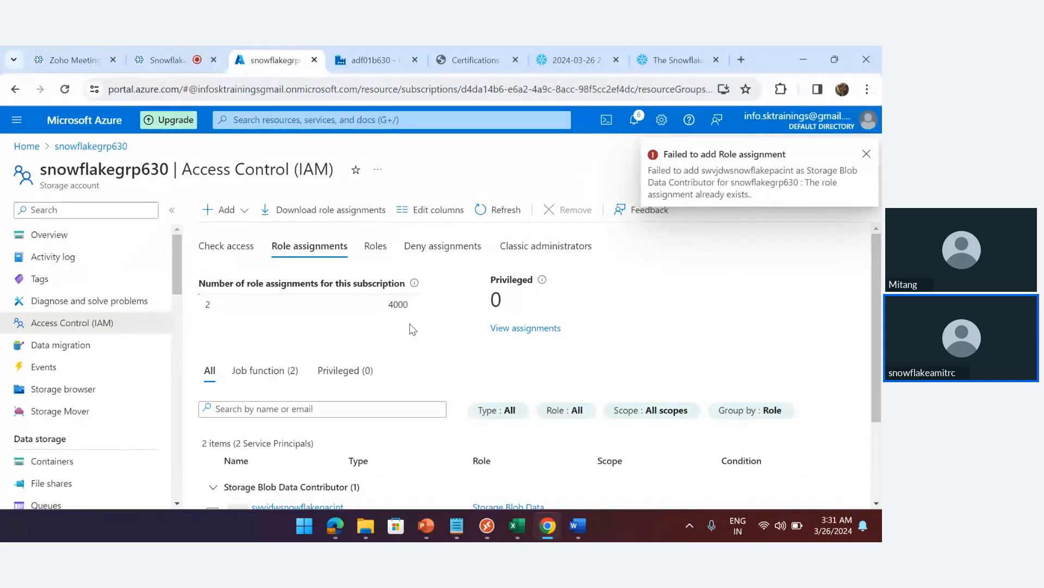
# Scroll the role assignments to review the Snowflake apps' Blob and Queue Data Contributor entries
pyautogui.scroll(-2, 877, 451)
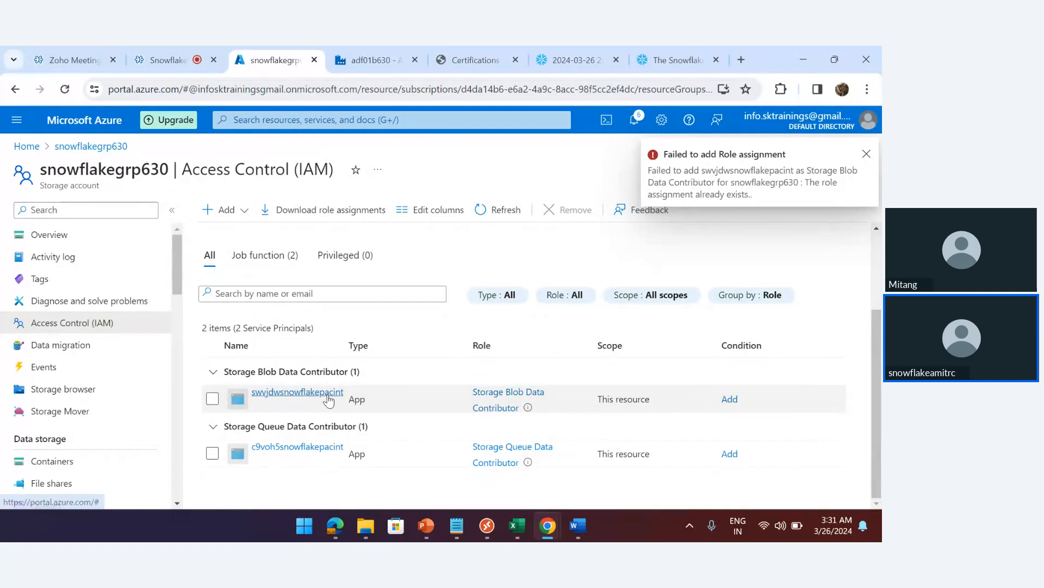
pyautogui.moveTo(564, 61)
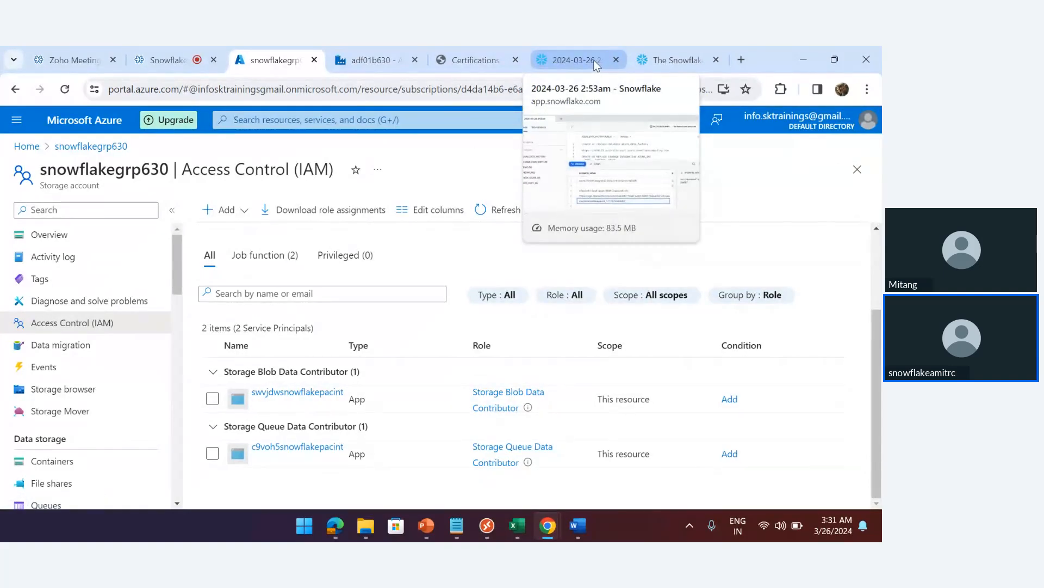
# In the Snowflake worksheet, run the CREATE FILE FORMAT statement for CSV_FORMAT
pyautogui.click(579, 58)
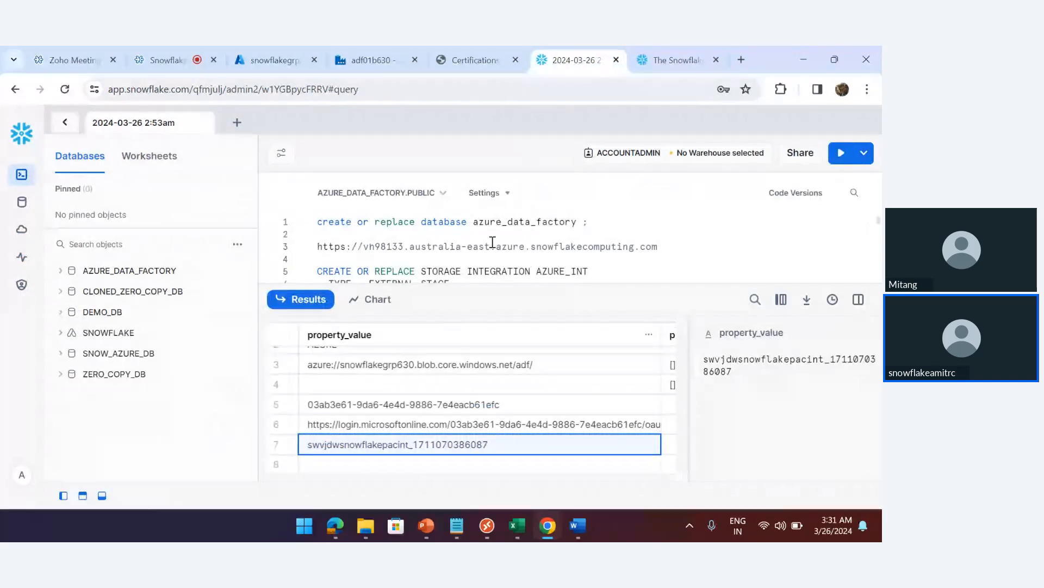
pyautogui.click(102, 495)
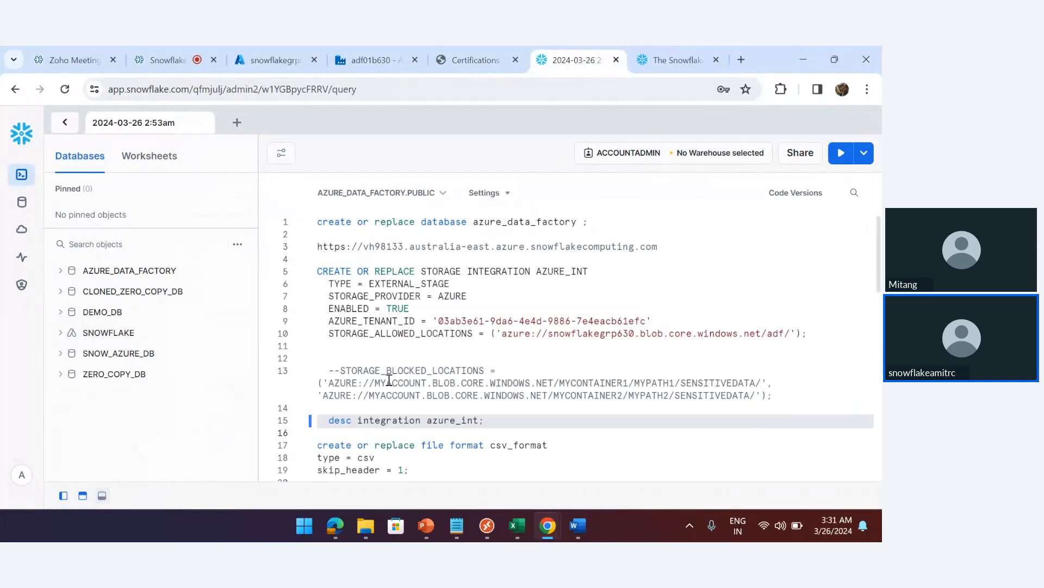
pyautogui.click(460, 347)
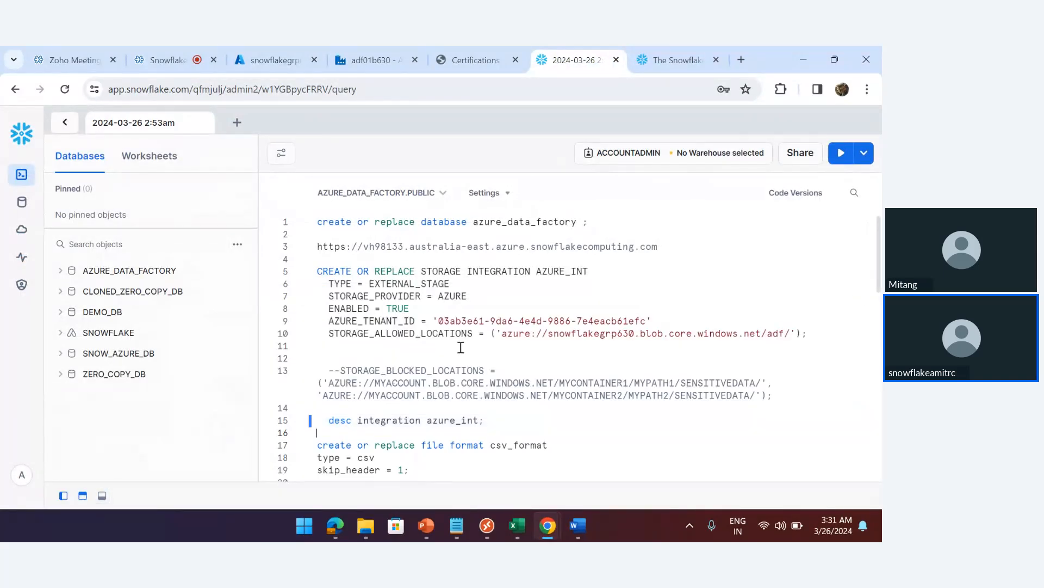
pyautogui.scroll(-5, 461, 347)
pyautogui.click(414, 327)
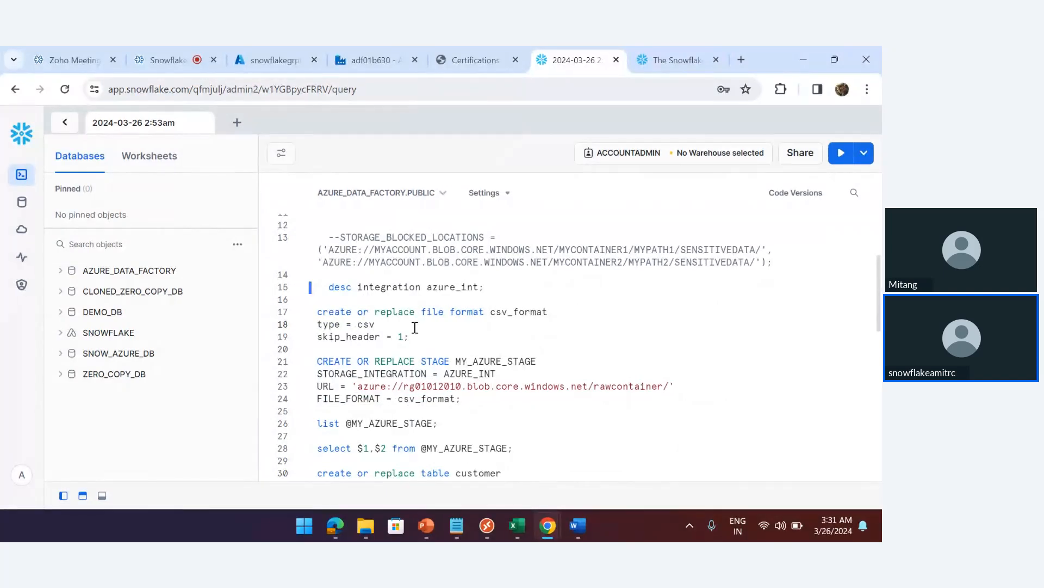
pyautogui.hotkey('ctrl', 'Return')
# Change the stage URL to snowflakegrp630 and container adf, then run CREATE STAGE MY_AZURE_STAGE
pyautogui.click(101, 495)
pyautogui.click(513, 273)
pyautogui.scroll(3, 514, 272)
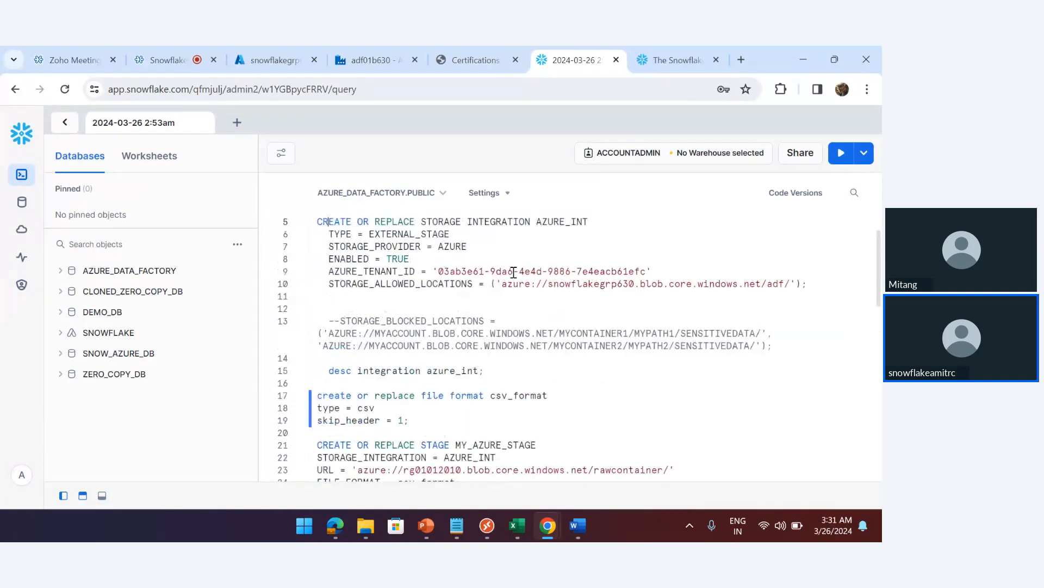
pyautogui.click(586, 311)
pyautogui.doubleClick(585, 311)
pyautogui.hotkey('ctrl', 'c')
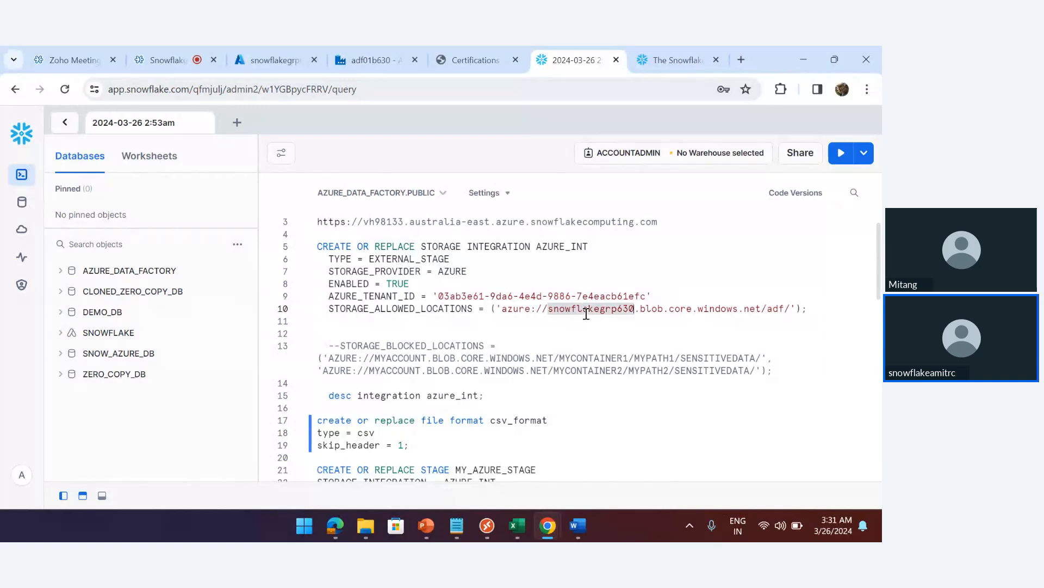
pyautogui.press('Right')
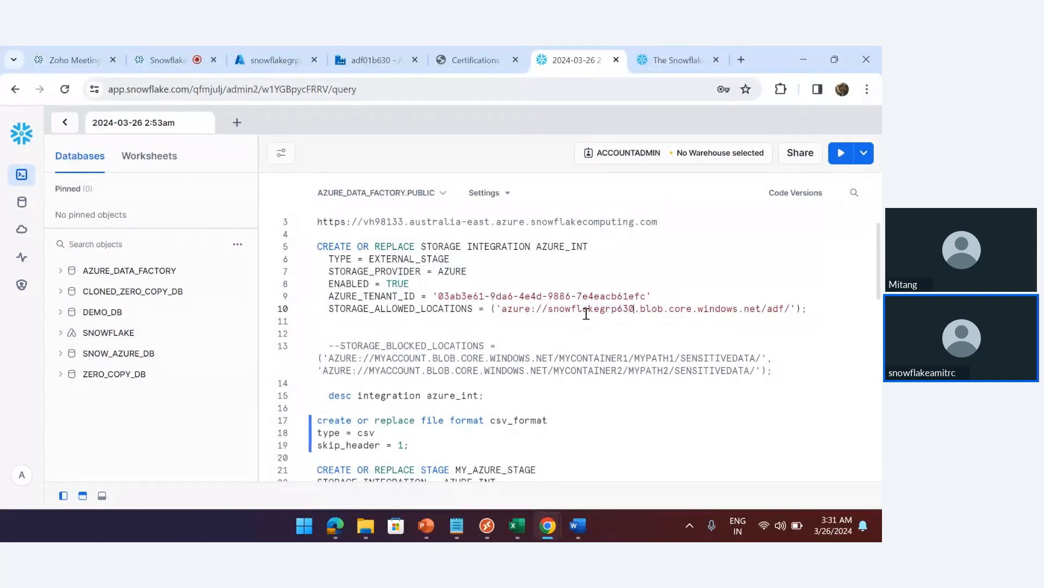
pyautogui.scroll(-4, 586, 314)
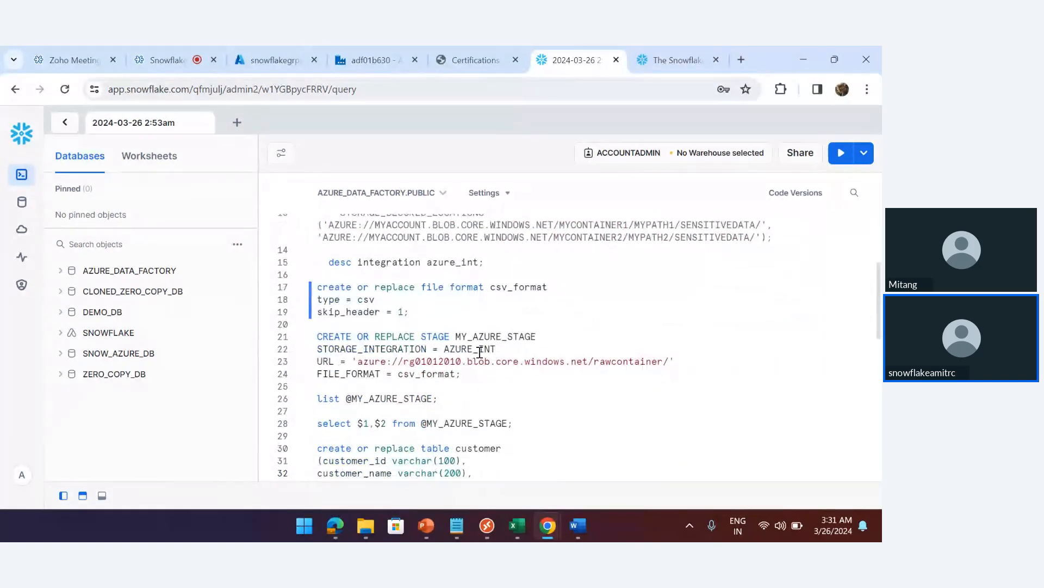
pyautogui.doubleClick(417, 361)
pyautogui.hotkey('ctrl', 'v')
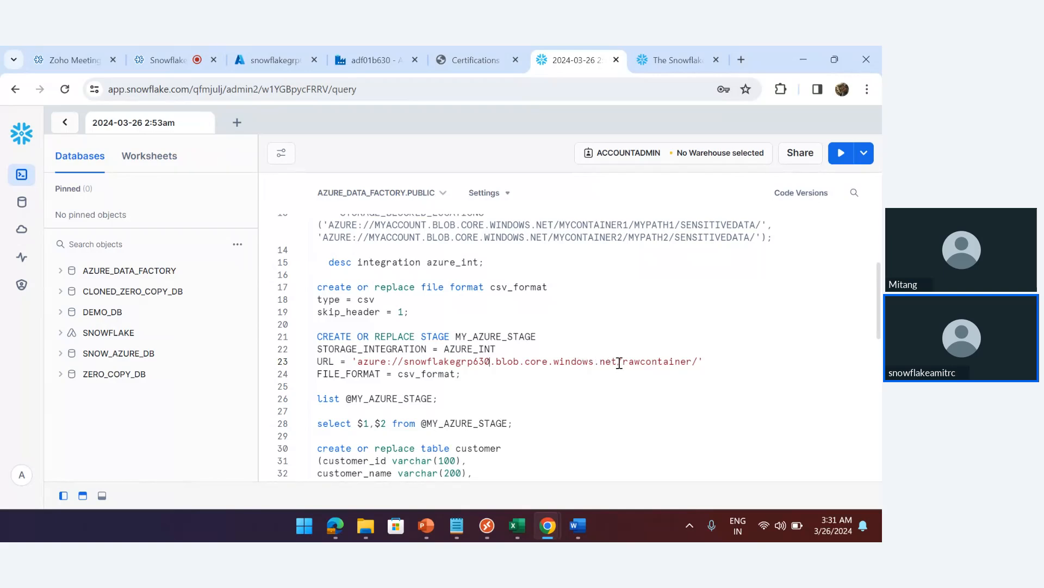
pyautogui.doubleClick(655, 363)
pyautogui.write('adf')
pyautogui.hotkey('ctrl', 'Return')
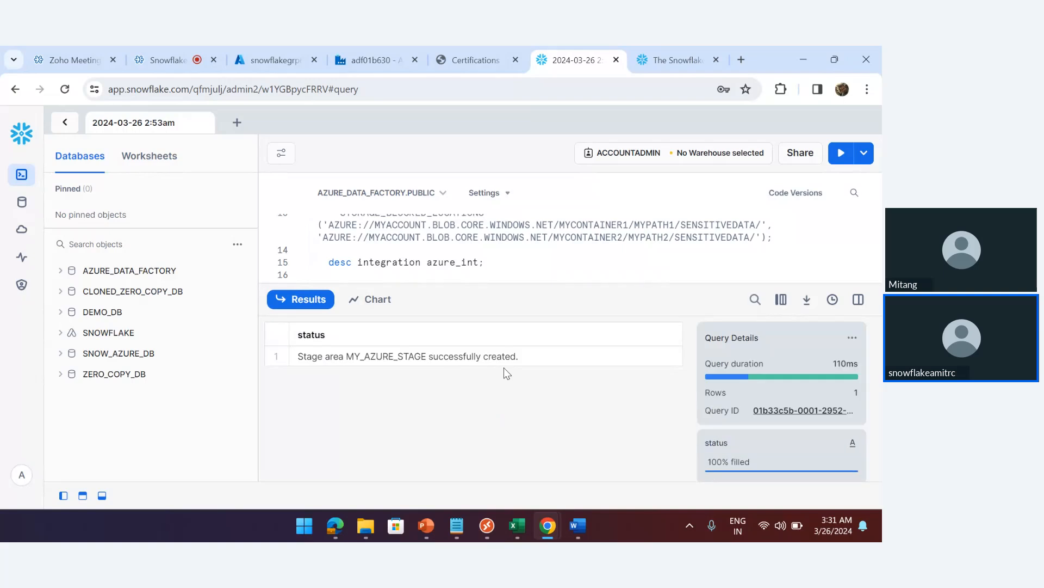
# Expand AZURE_DATA_FACTORY > PUBLIC to list its Tables, Stages and File Formats, then hide results
pyautogui.click(141, 270)
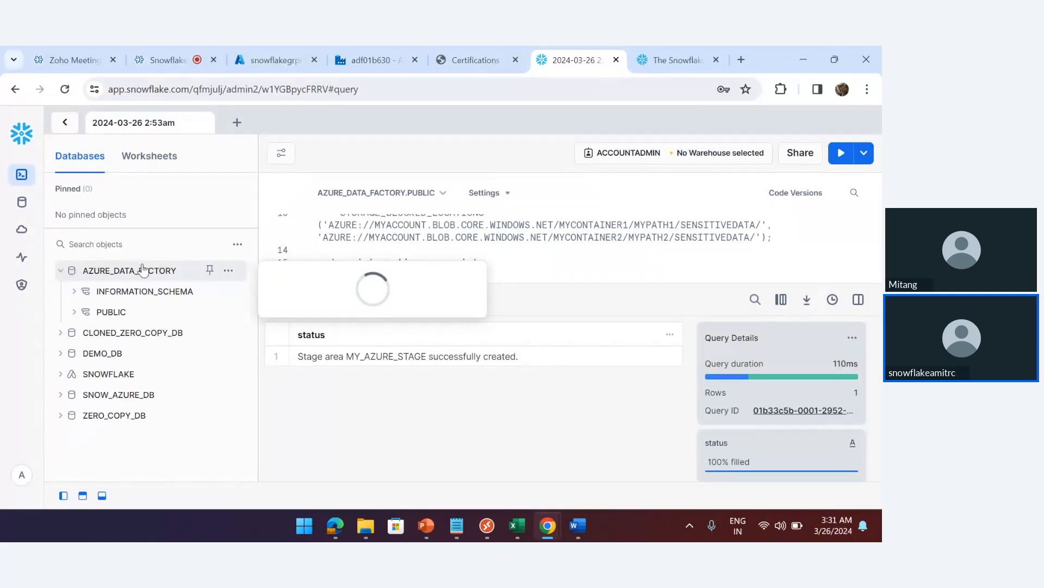
pyautogui.click(113, 309)
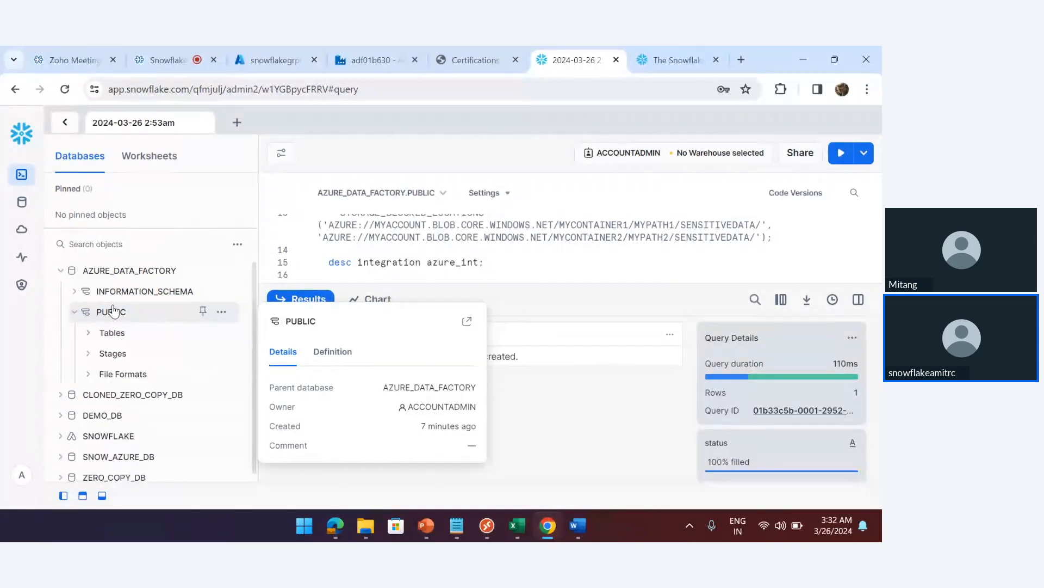
pyautogui.click(130, 333)
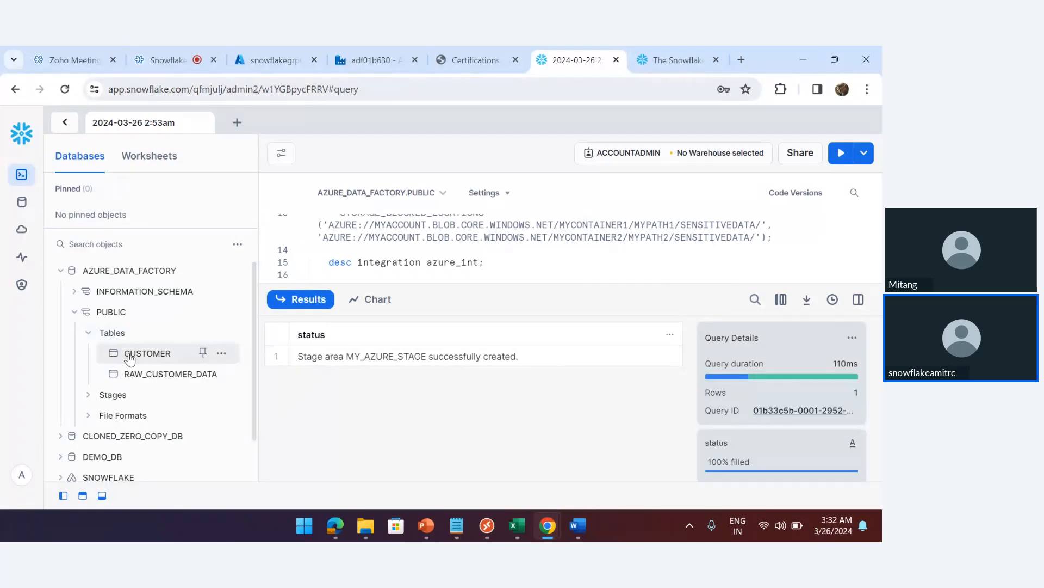
pyautogui.moveTo(133, 373)
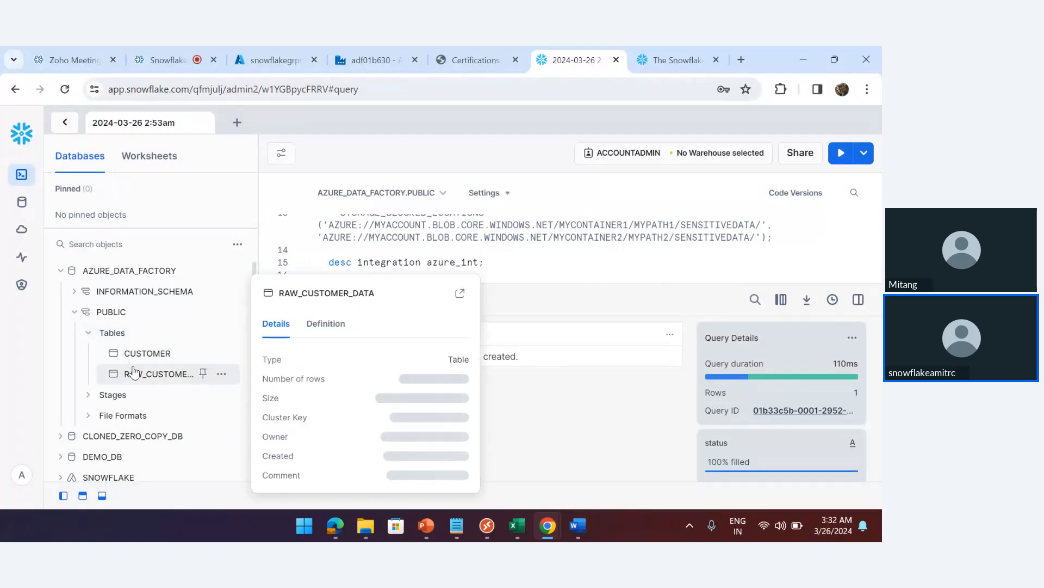
pyautogui.click(106, 396)
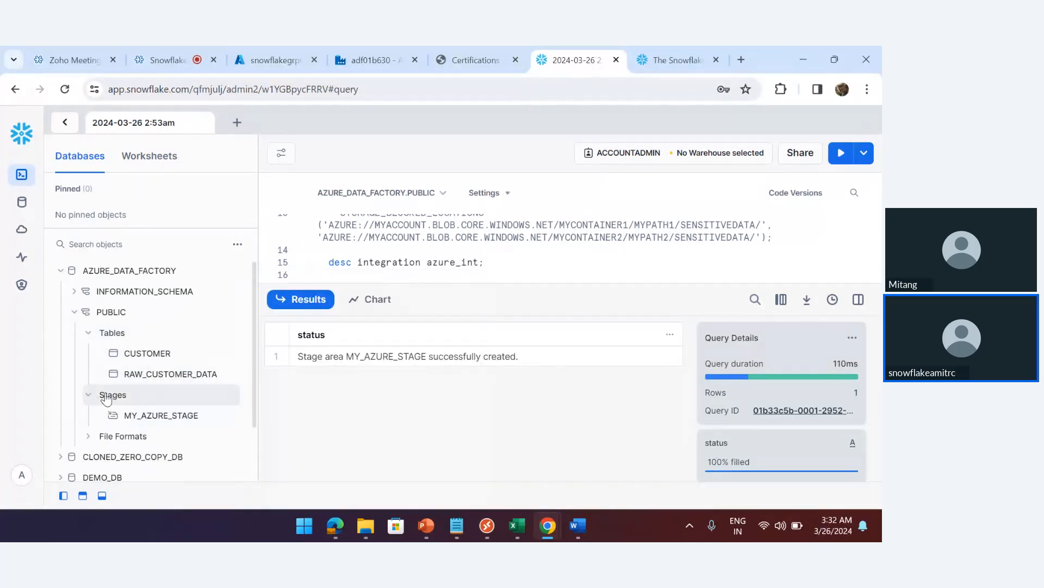
pyautogui.click(120, 438)
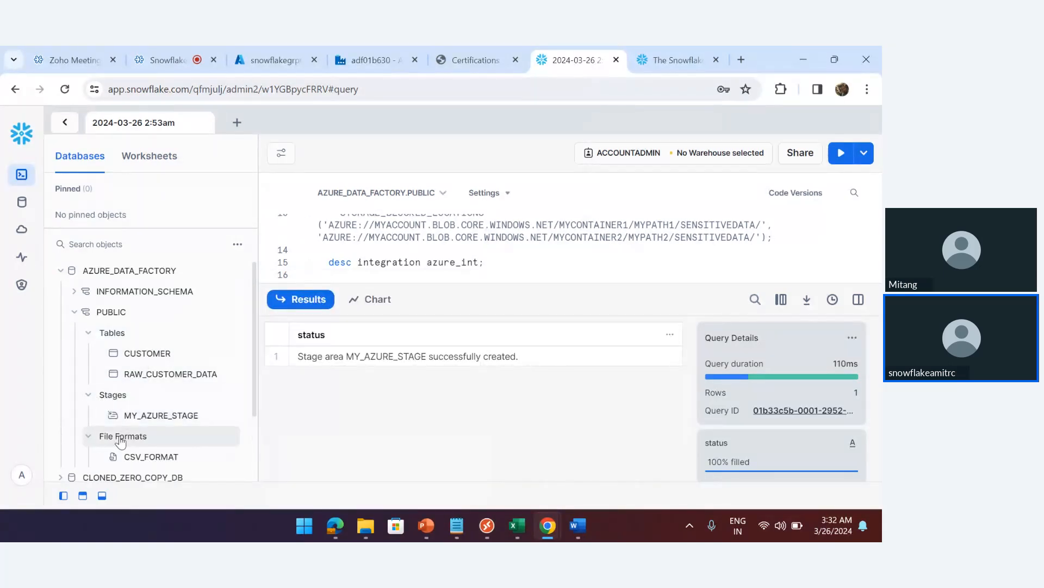
pyautogui.click(102, 496)
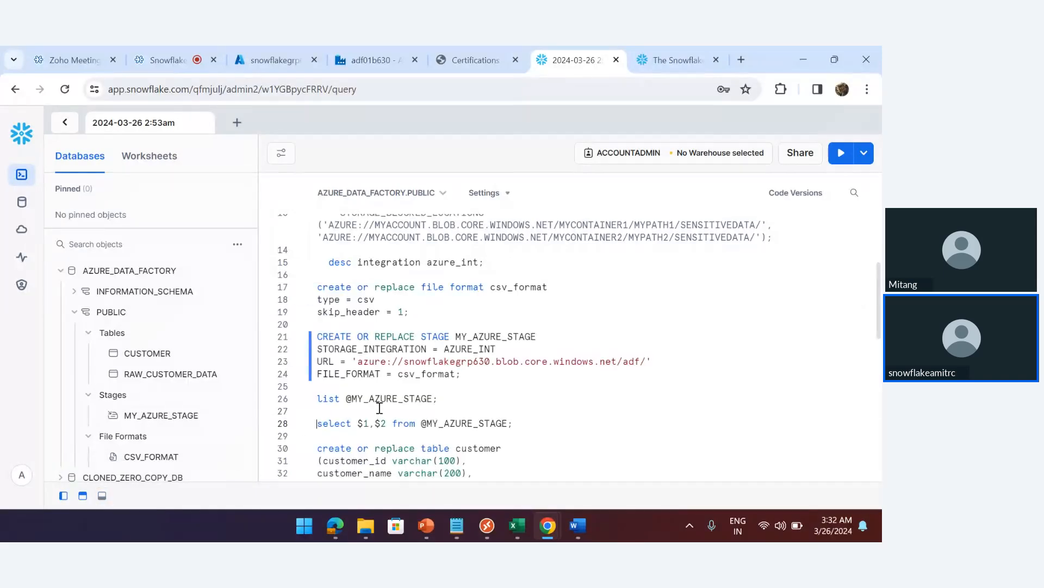
pyautogui.press('Down')
pyautogui.press('Down')
pyautogui.press('Down')
pyautogui.press('Down')
pyautogui.press('Down')
pyautogui.press('Down')
pyautogui.press('Down')
pyautogui.press('Down')
pyautogui.press('Down')
pyautogui.press('Down')
pyautogui.press('Down')
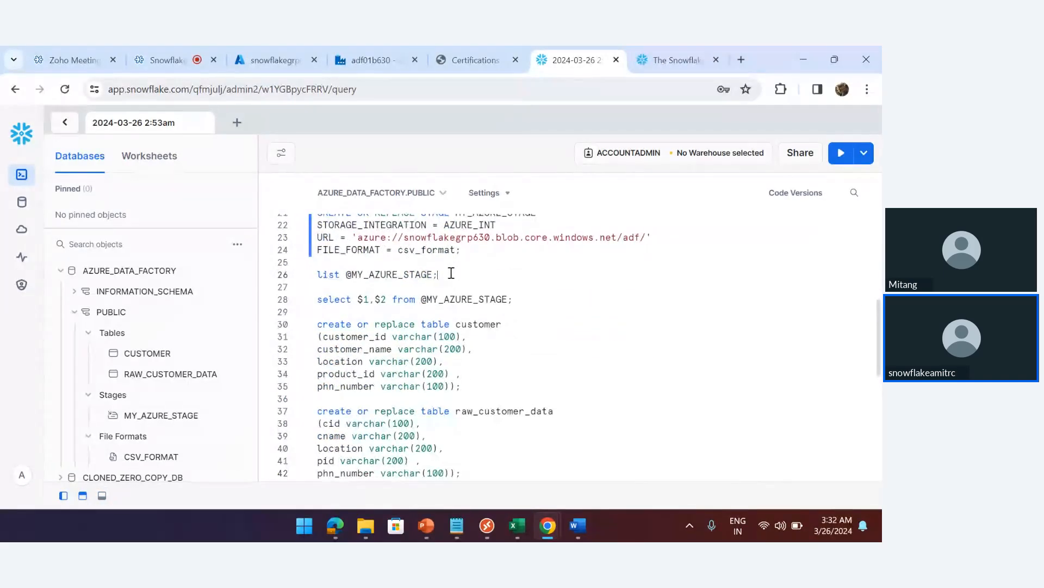
pyautogui.tripleClick(451, 273)
pyautogui.hotkey('ctrl', 'Return')
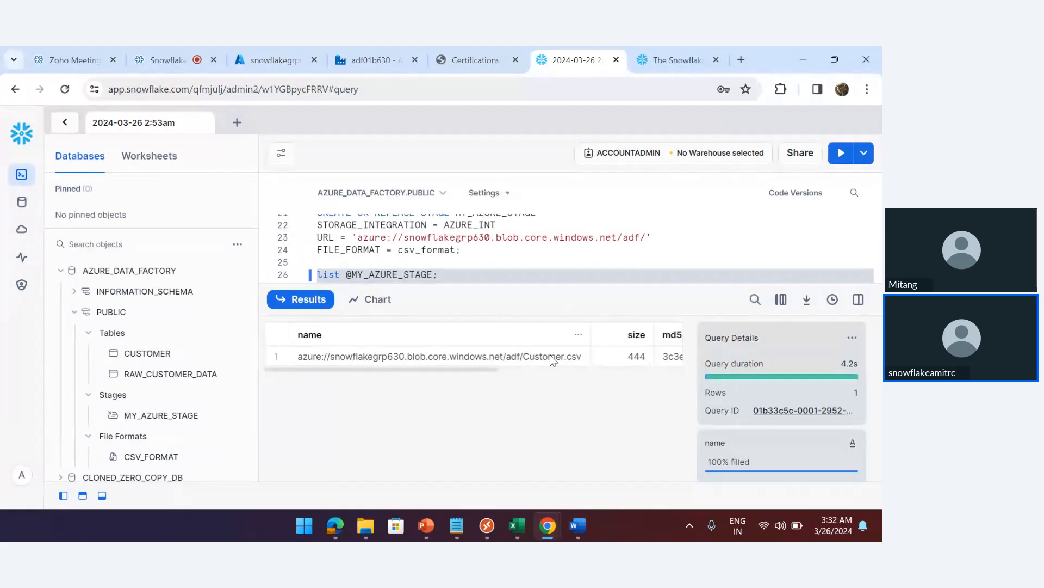
pyautogui.click(102, 495)
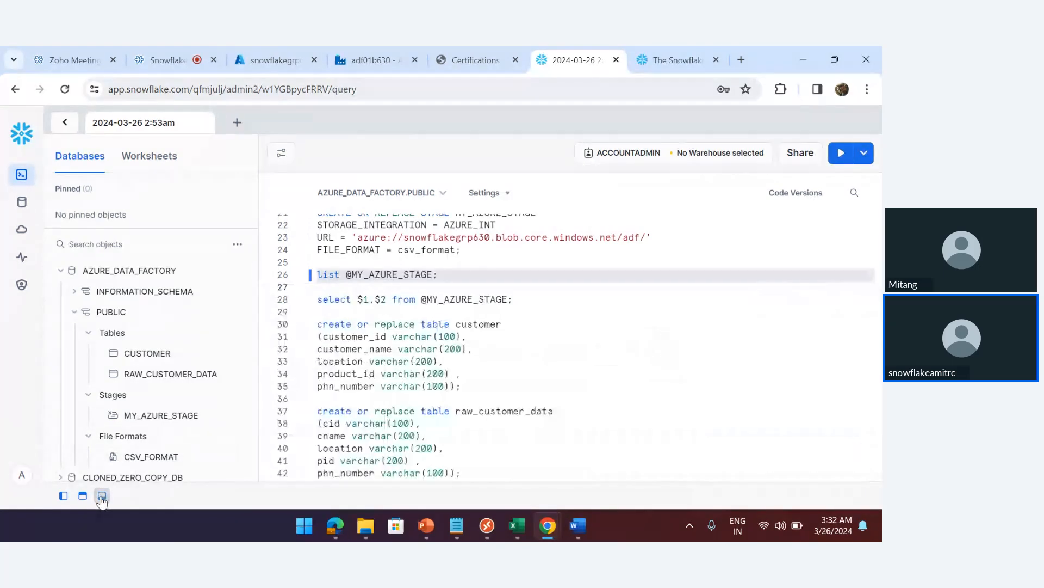
# Copy the 'call load_data();' statement from the end of the worksheet into the Data Factory tab
pyautogui.click(493, 371)
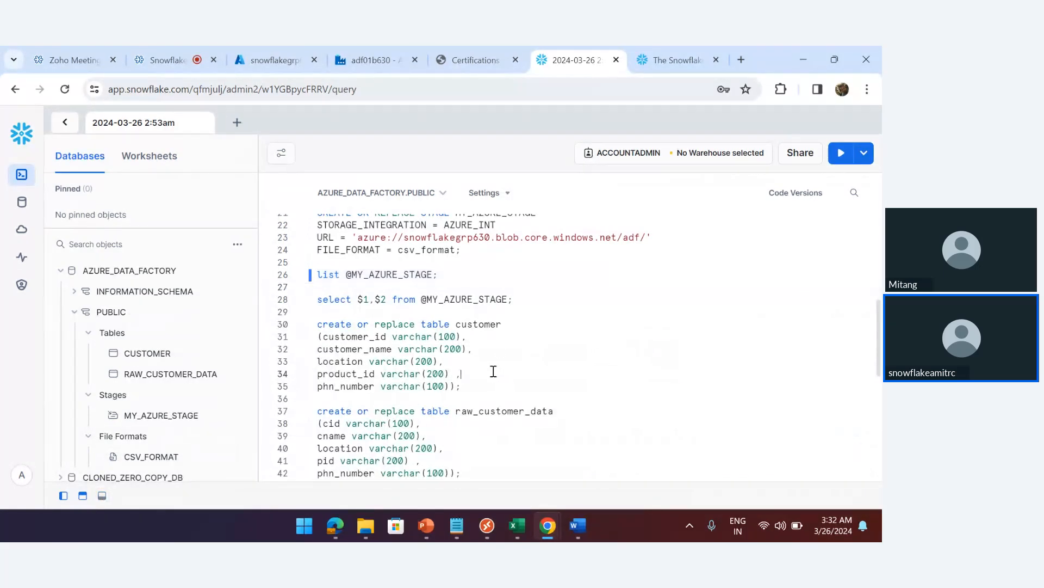
pyautogui.hotkey('ctrl', 'End')
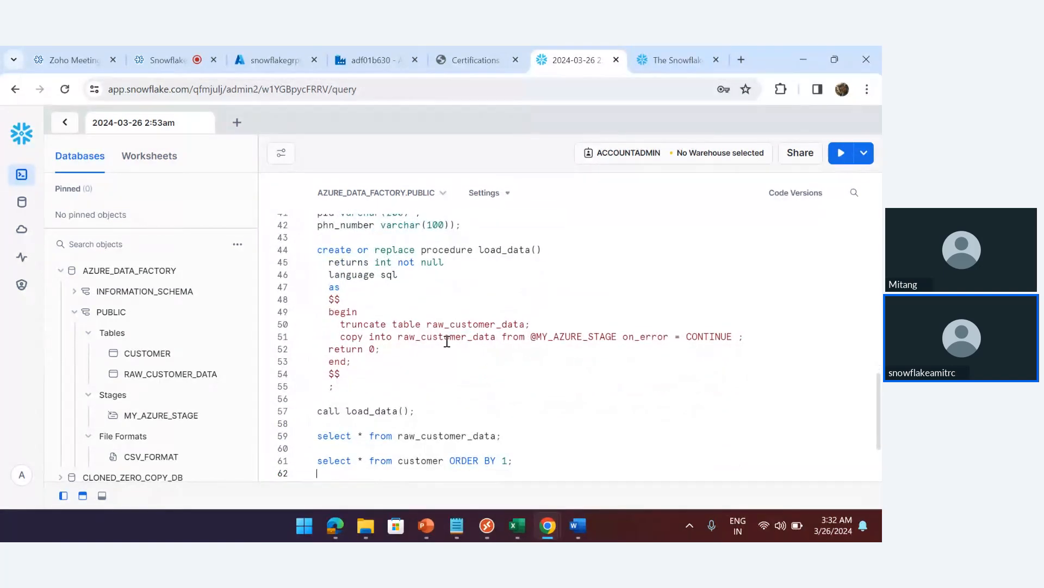
pyautogui.doubleClick(454, 337)
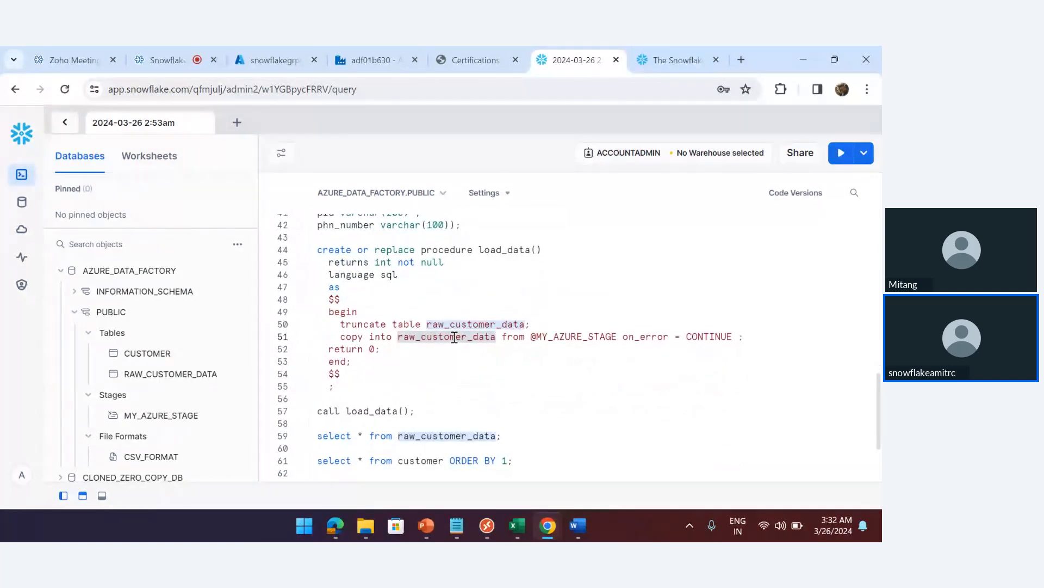
pyautogui.click(416, 411)
pyautogui.click(416, 411)
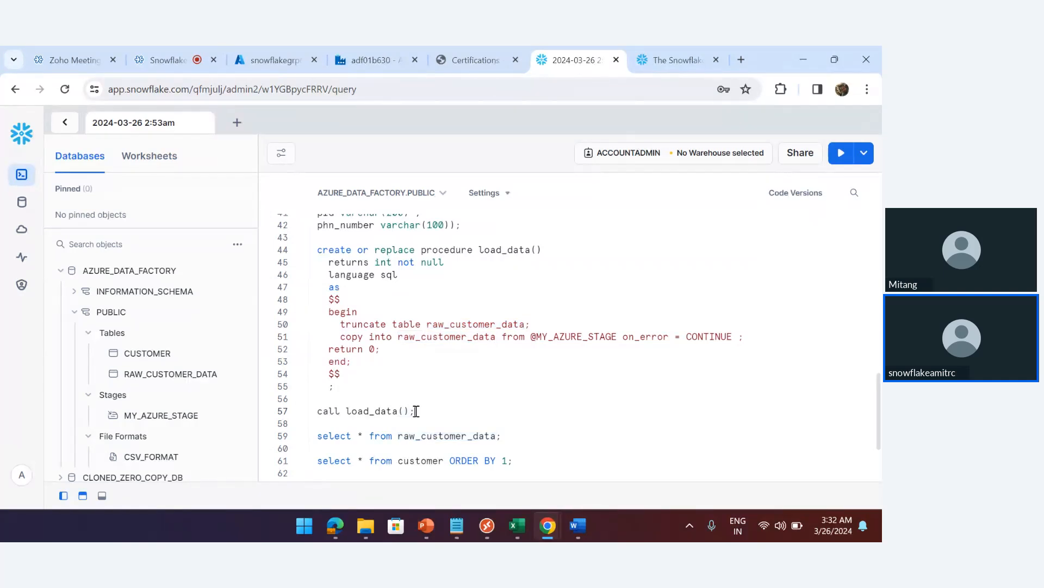
pyautogui.hotkey('shift', 'Home')
pyautogui.hotkey('ctrl', 'c')
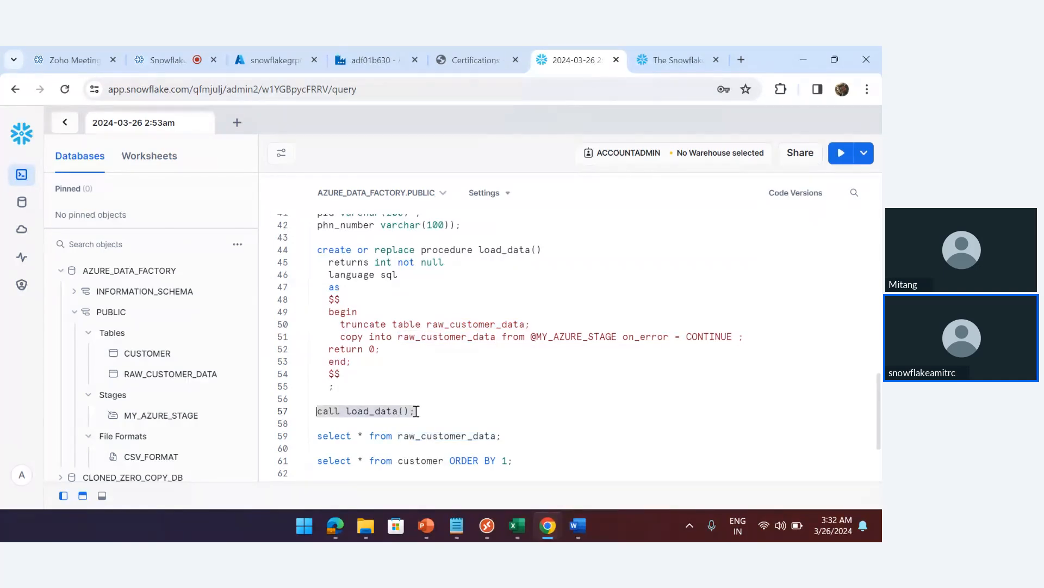
pyautogui.click(370, 60)
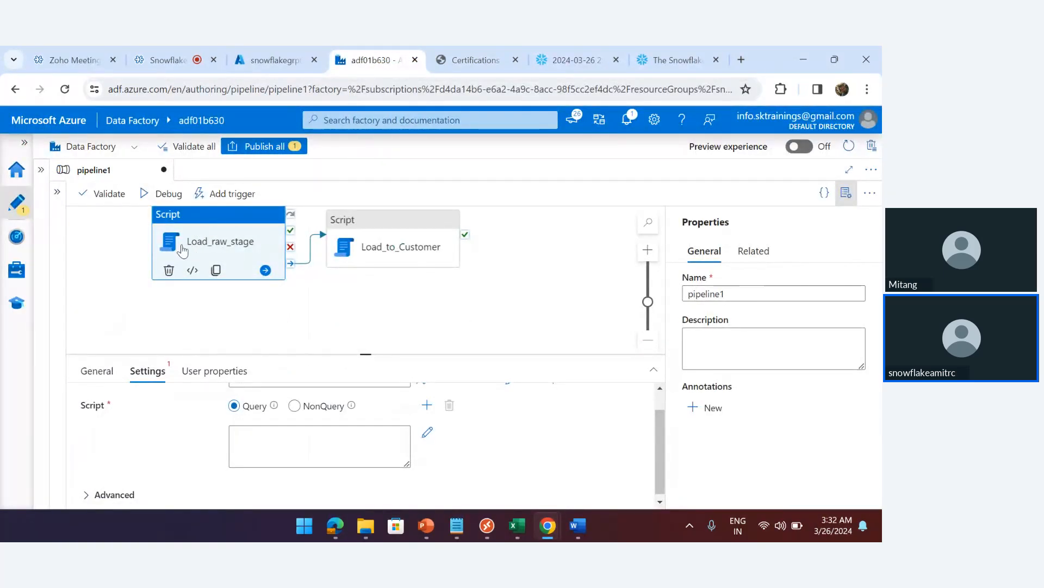
# Paste 'call load_data();' into the Load_raw_stage activity's Script box
pyautogui.click(571, 60)
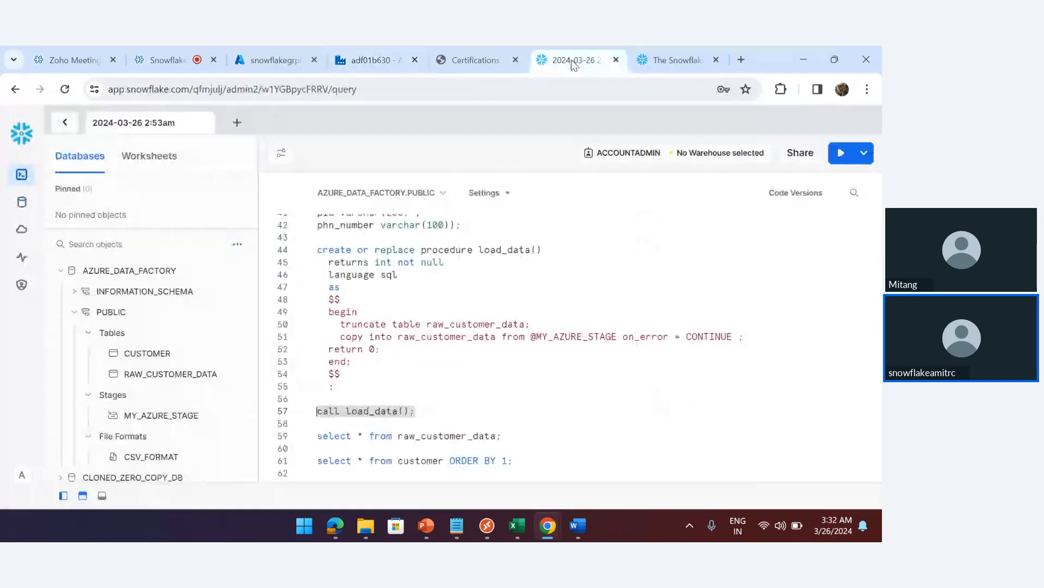
pyautogui.doubleClick(473, 323)
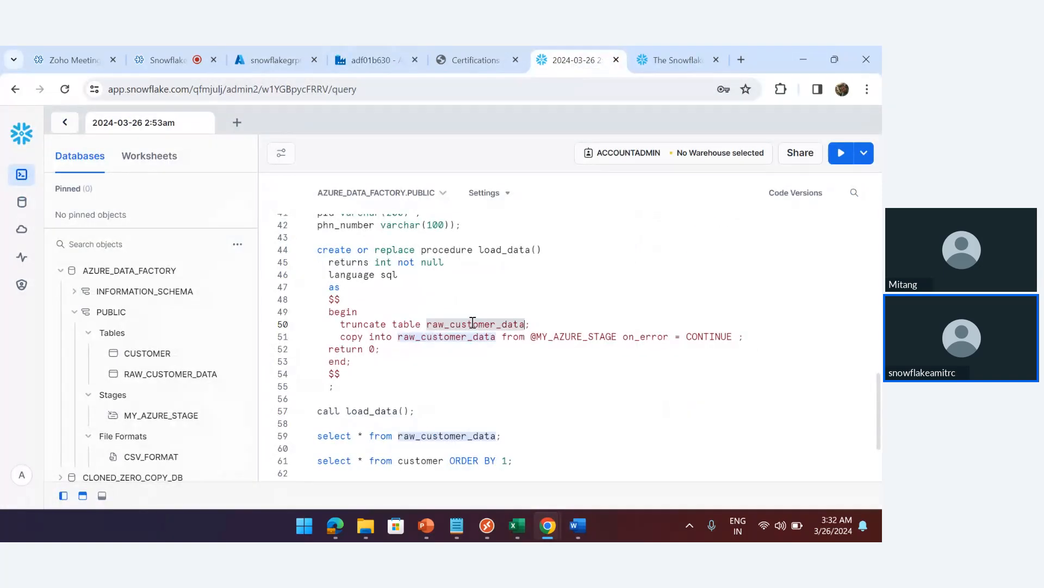
pyautogui.click(352, 60)
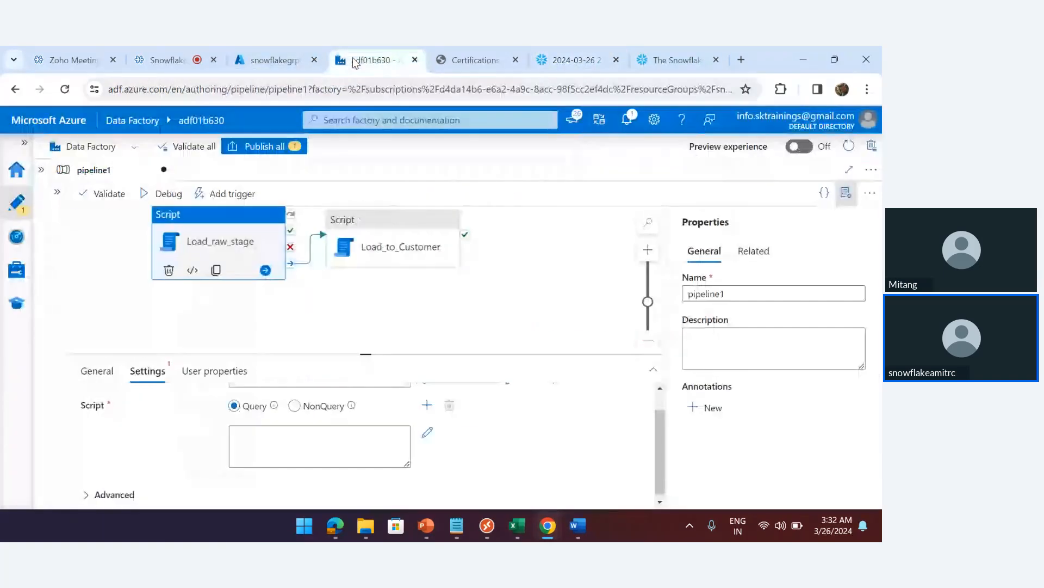
pyautogui.click(261, 439)
pyautogui.hotkey('ctrl', 'v')
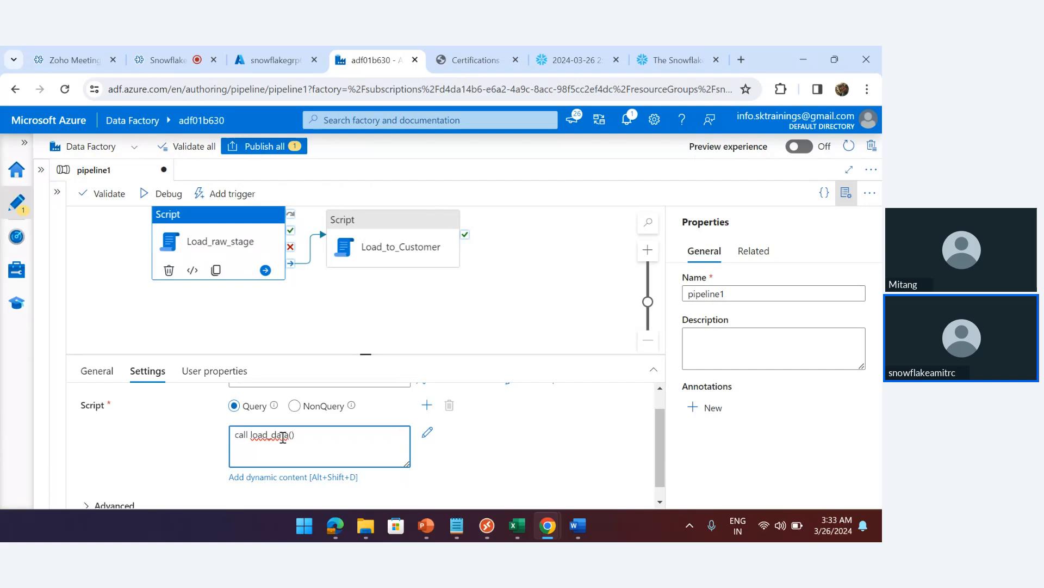
# Set the Load_to_Customer activity's linked service to Snowflake1
pyautogui.click(398, 239)
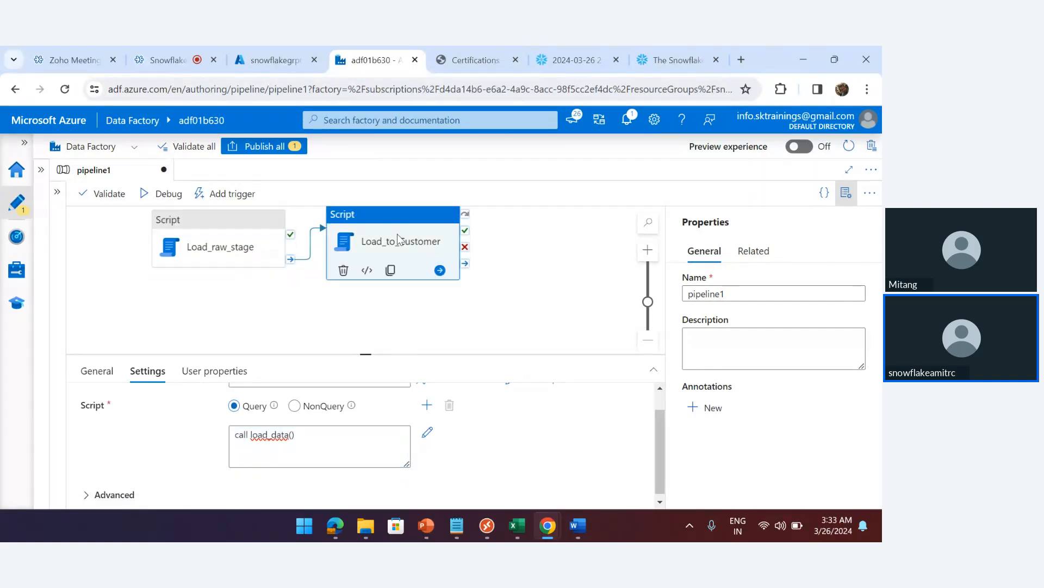
pyautogui.click(143, 373)
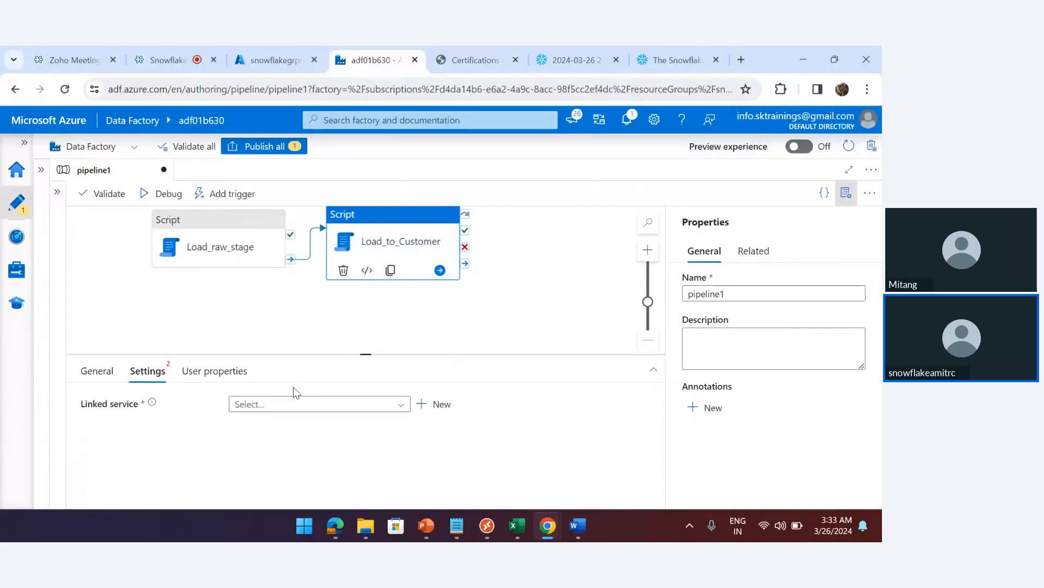
pyautogui.click(399, 405)
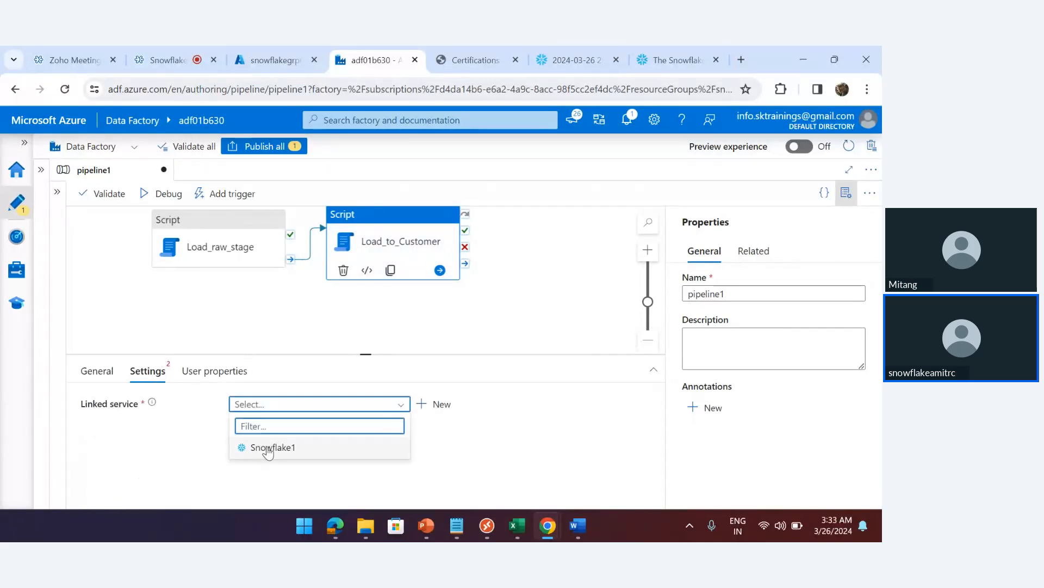
pyautogui.click(269, 447)
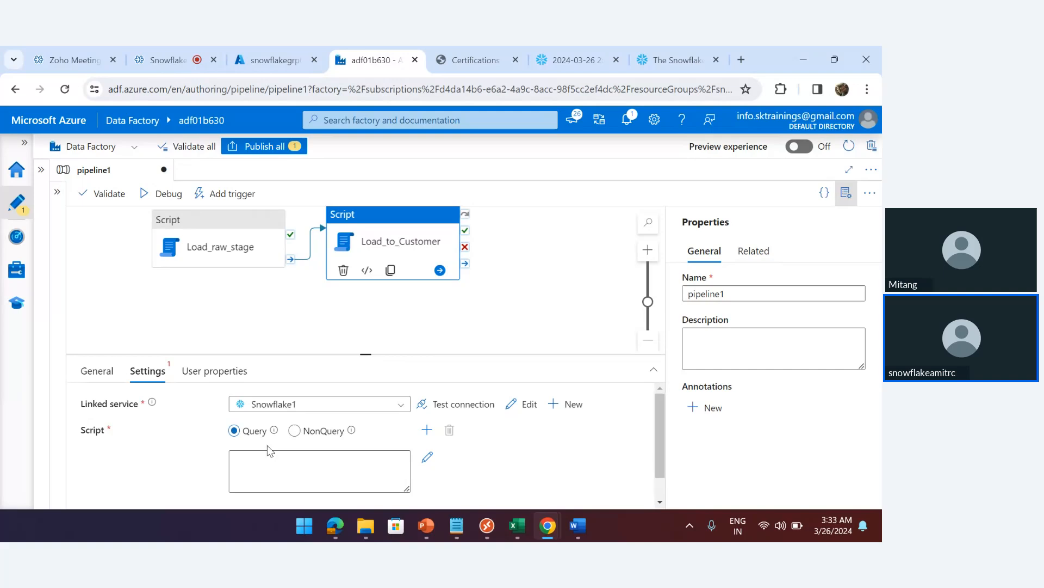
pyautogui.click(327, 435)
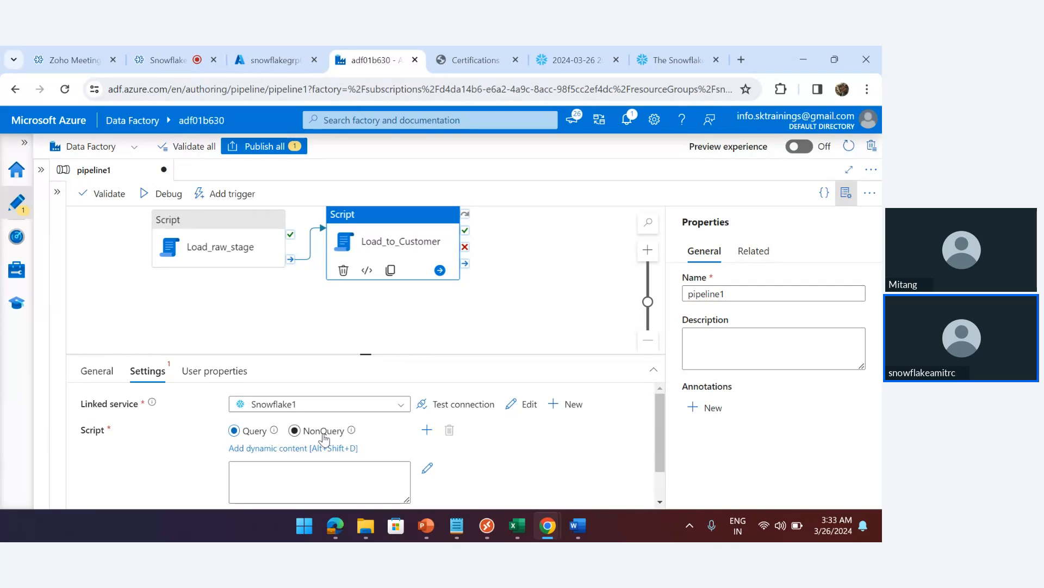
pyautogui.click(580, 59)
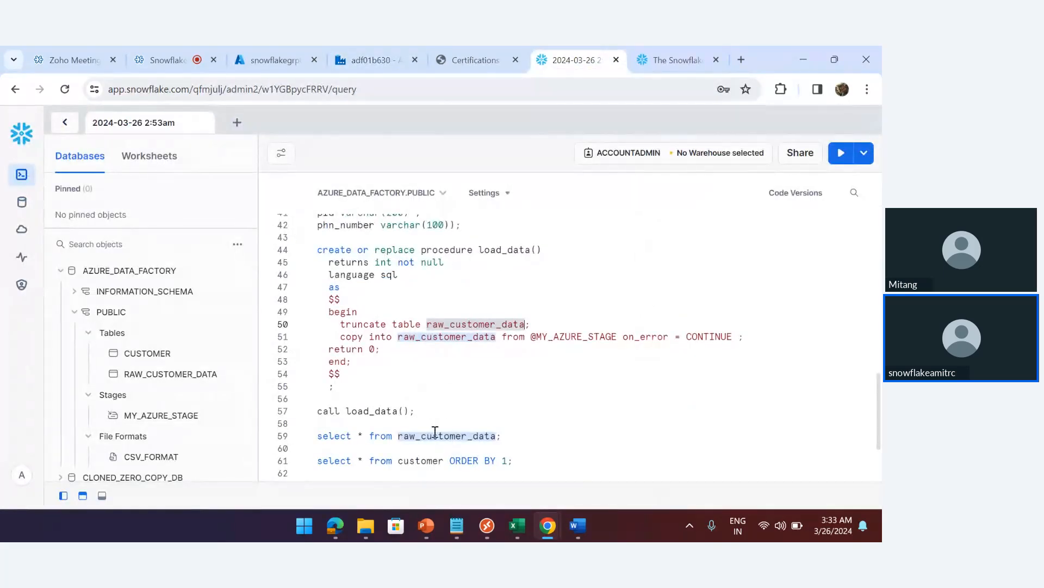
# Run the select query on raw_customer_data in the Snowflake worksheet
pyautogui.click(507, 435)
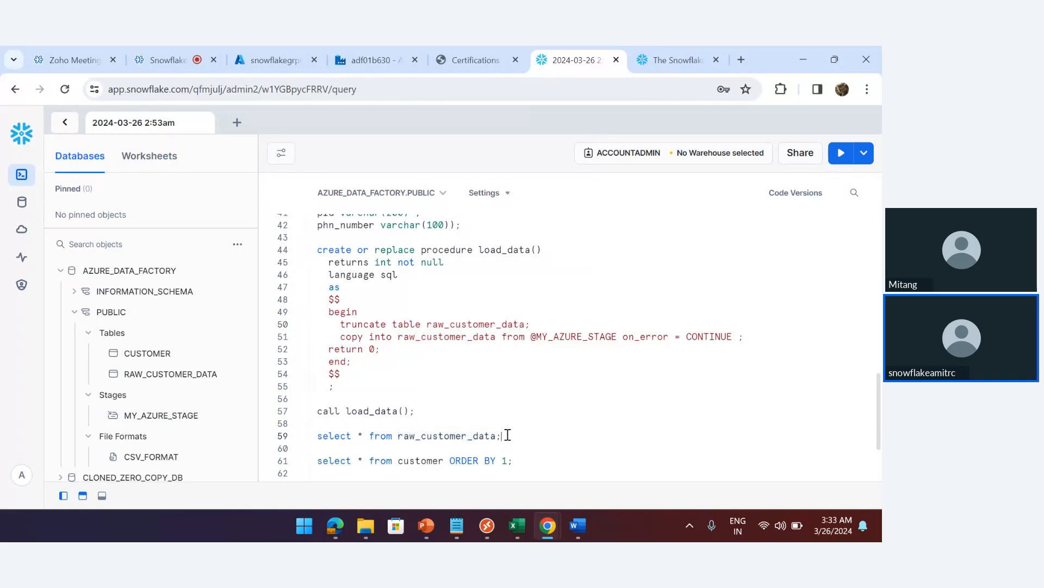
pyautogui.tripleClick(512, 432)
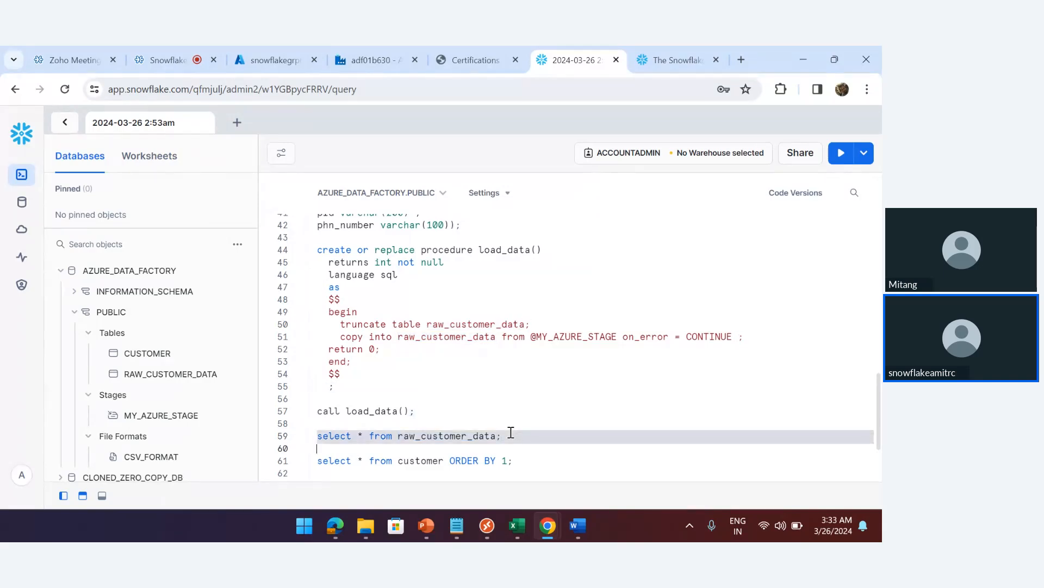
pyautogui.hotkey('ctrl', 'Return')
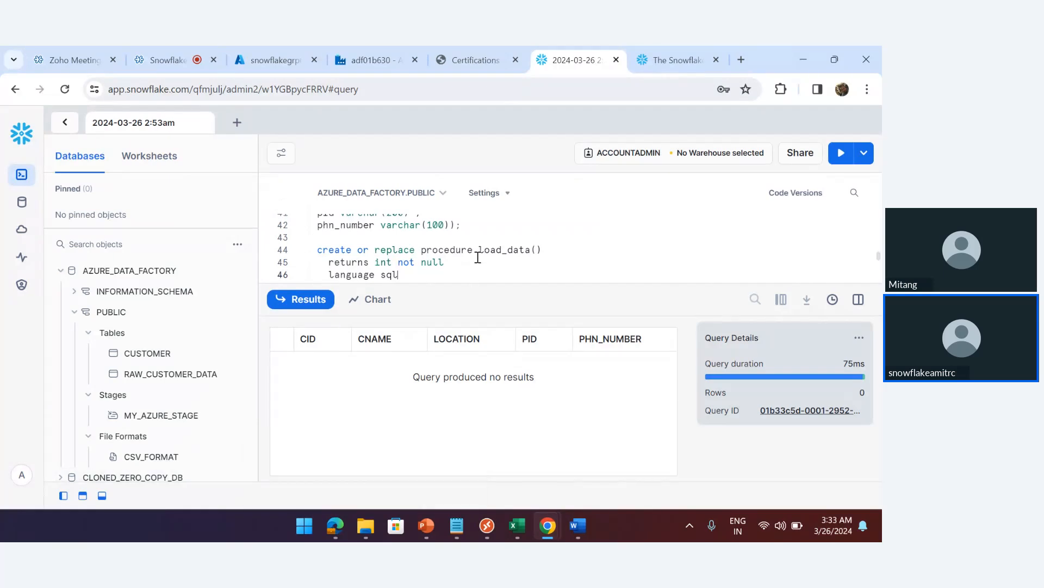
pyautogui.scroll(-5, 478, 257)
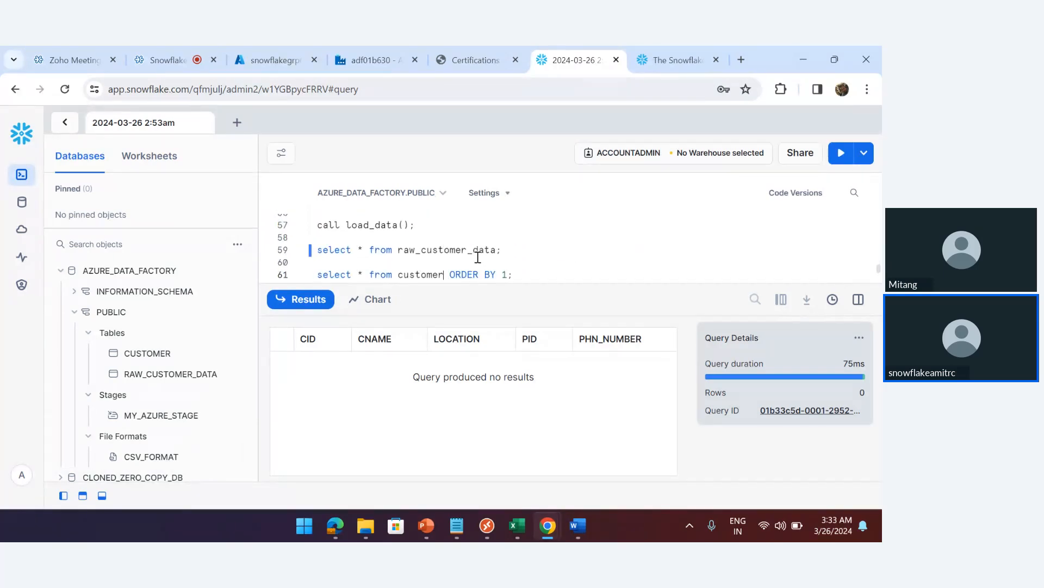
pyautogui.scroll(-1, 478, 258)
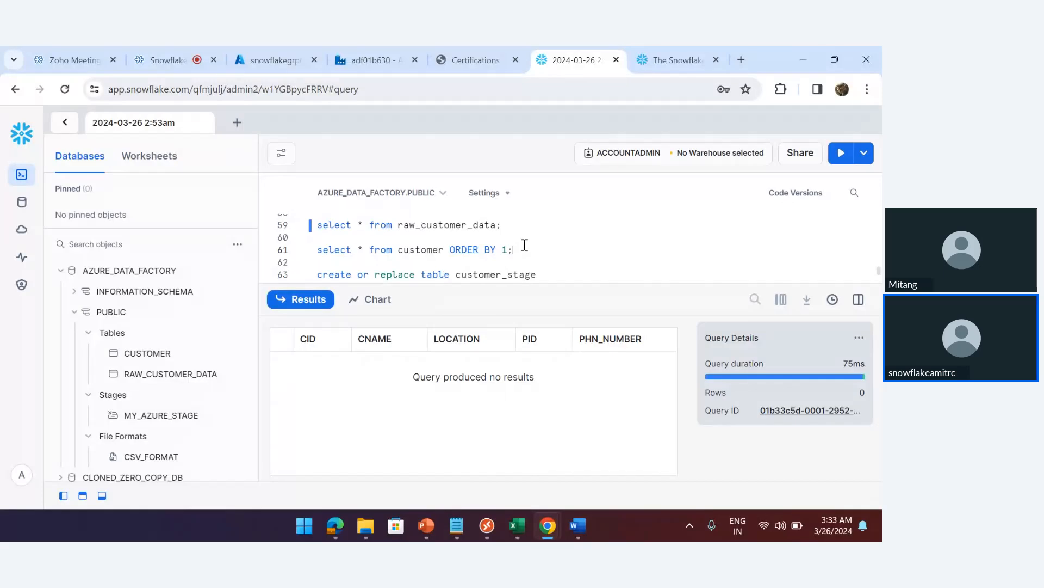
# Write and run INSERT INTO customer SELECT * FROM raw_customer_data WHERE location = 'Chennai';
pyautogui.press('Return')
pyautogui.write('in')
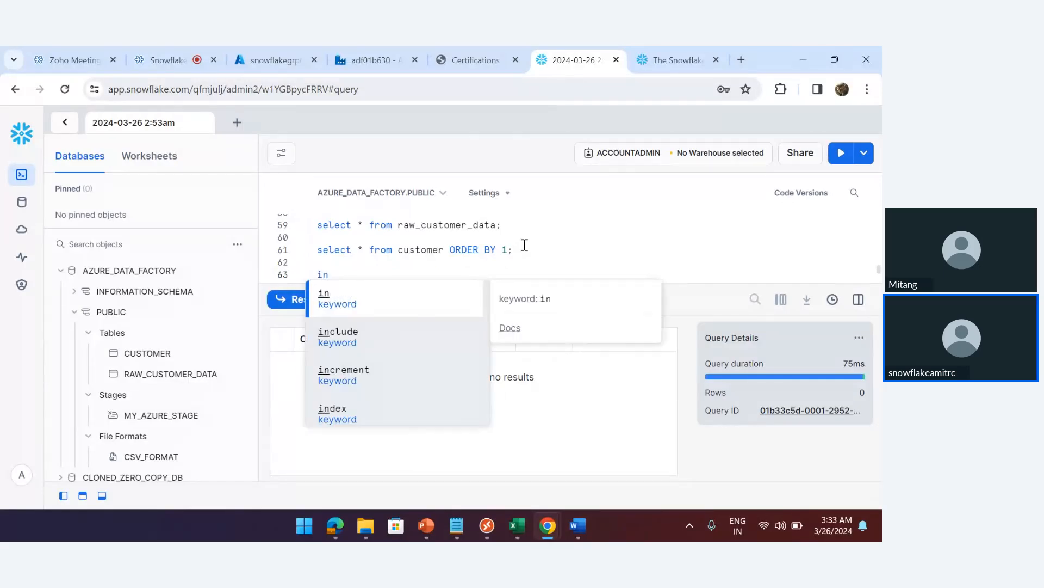
pyautogui.write('sert into')
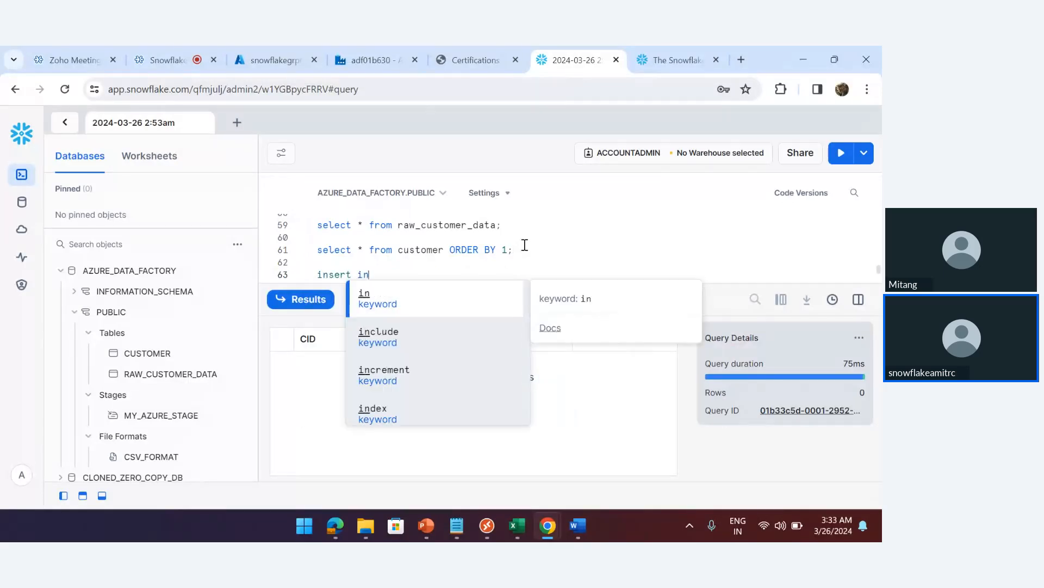
pyautogui.write('tomer')
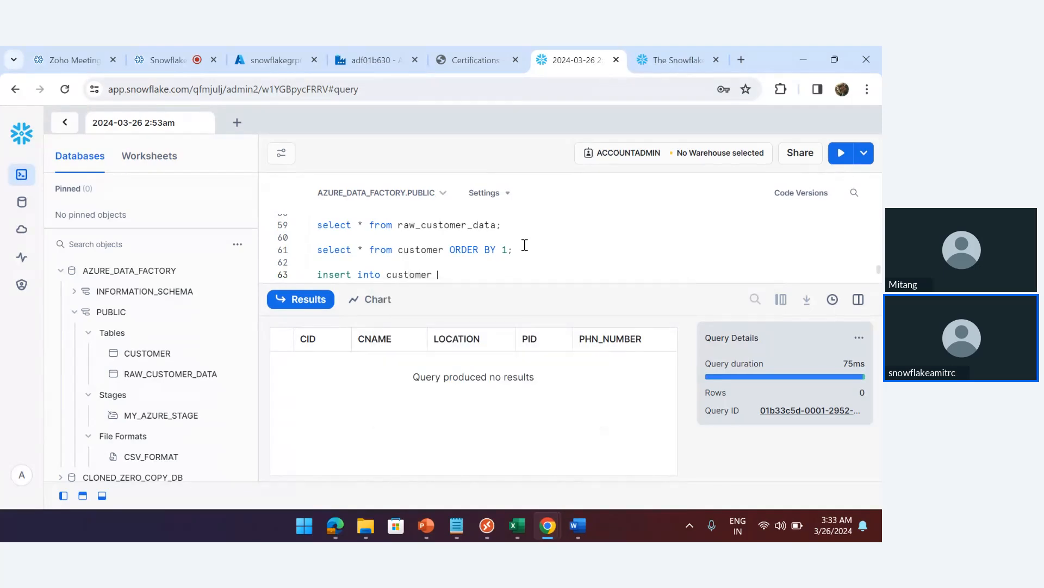
pyautogui.press('Return')
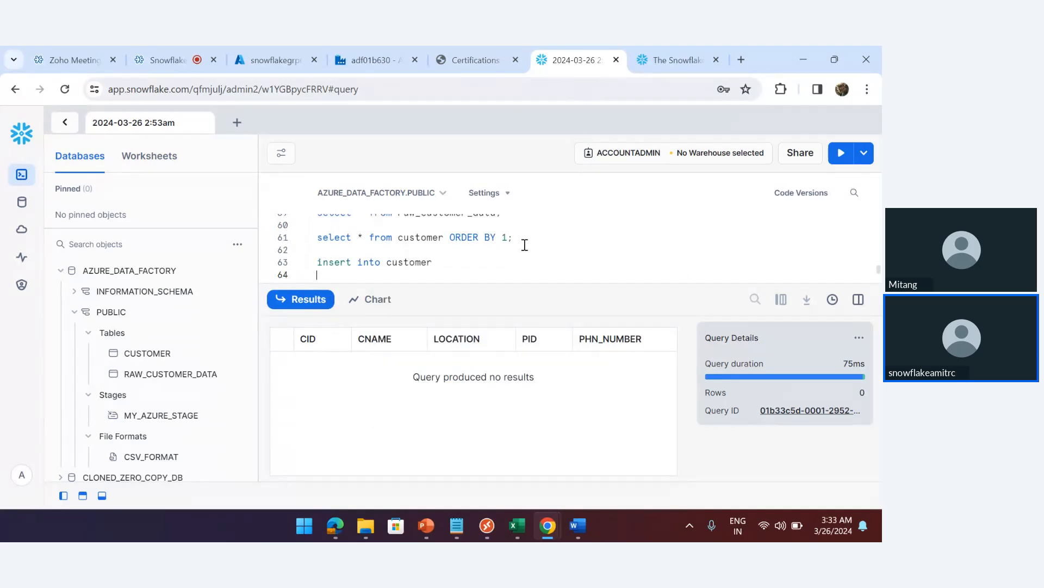
pyautogui.write('select * from ')
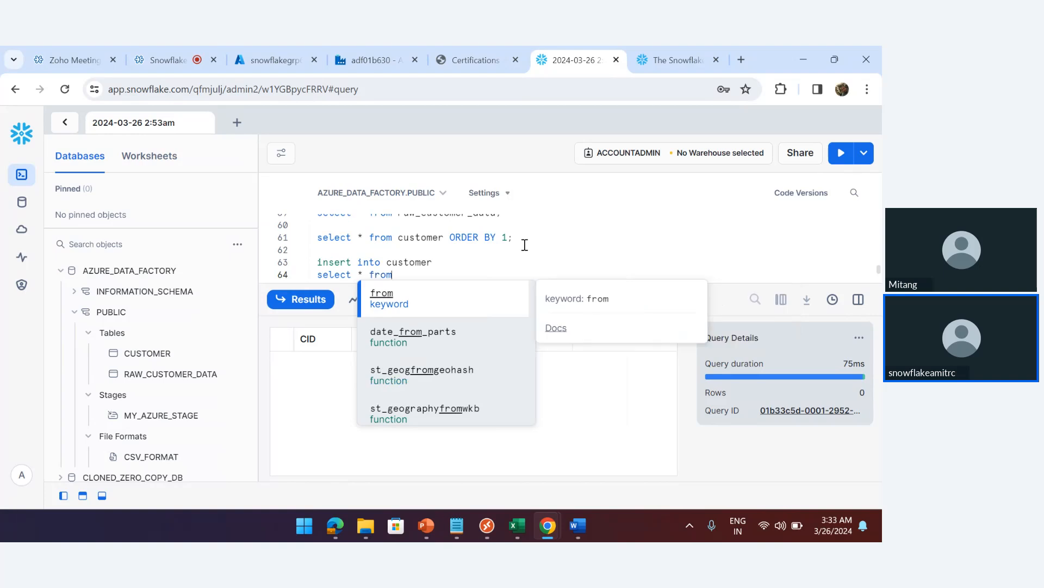
pyautogui.write('raw')
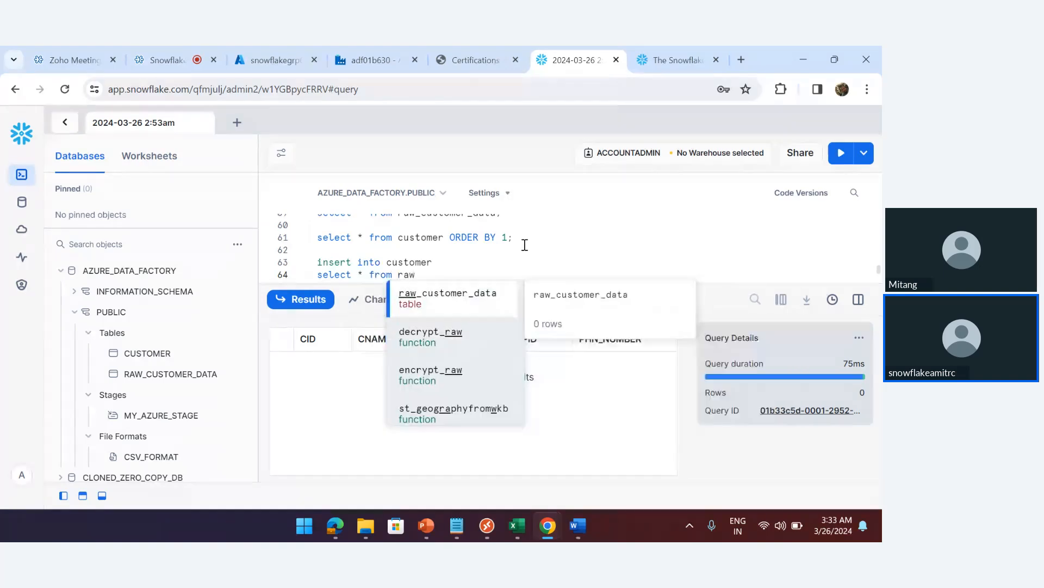
pyautogui.press('Tab')
pyautogui.press('Return')
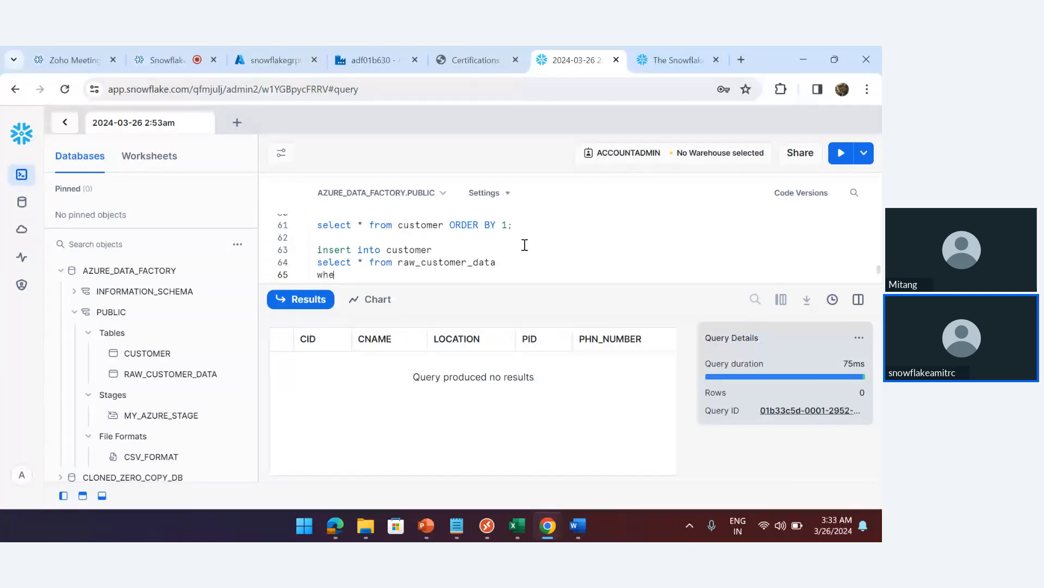
pyautogui.write('where location ')
pyautogui.write("= ''")
pyautogui.write("Chemmai'")
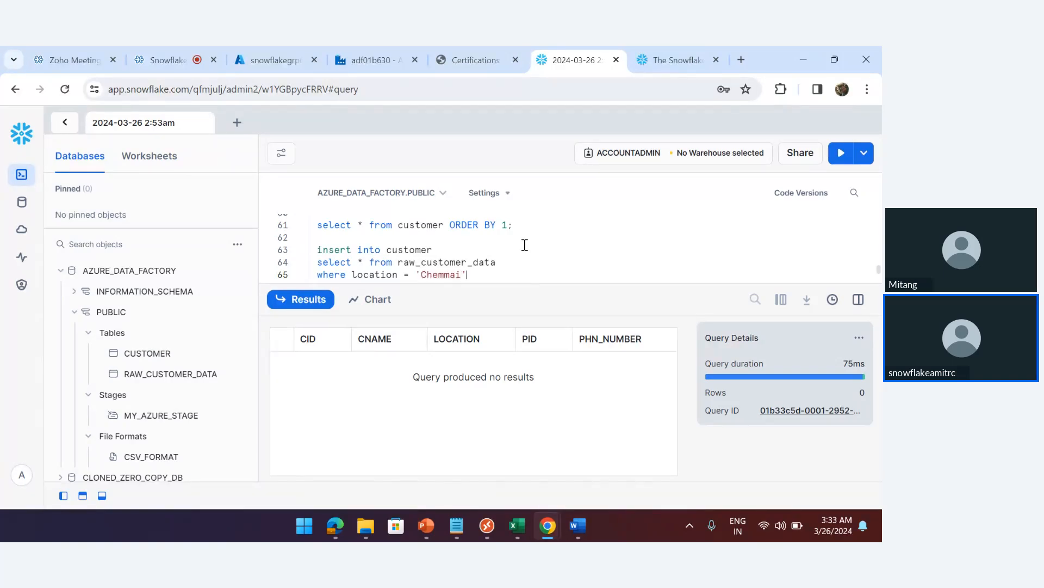
pyautogui.press('BackSpace')
pyautogui.press('BackSpace')
pyautogui.write("nnai';")
pyautogui.hotkey('ctrl', 'Return')
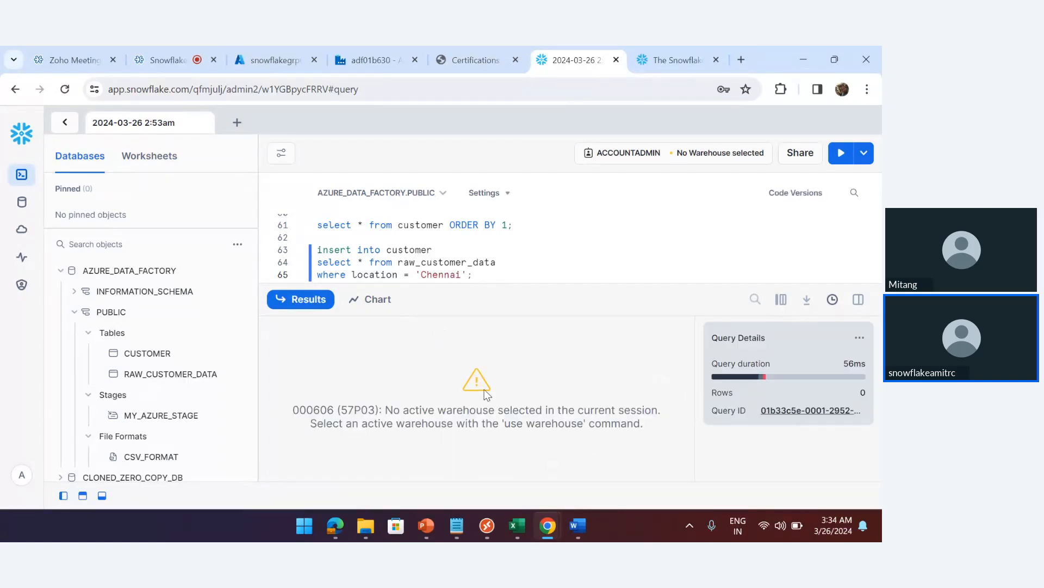
# Set the worksheet warehouse to W1 and rerun the Chennai insert
pyautogui.click(700, 157)
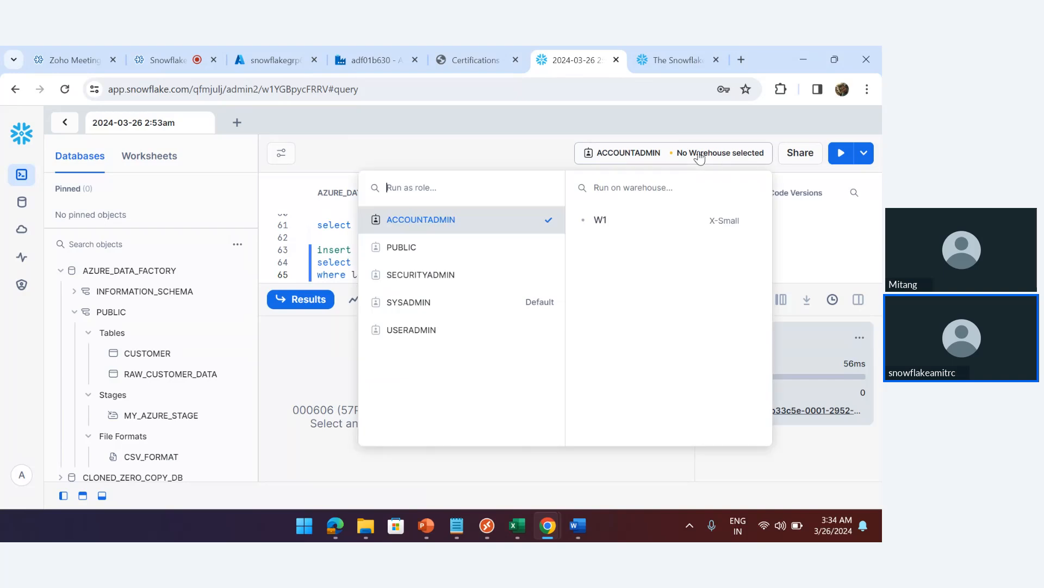
pyautogui.click(601, 222)
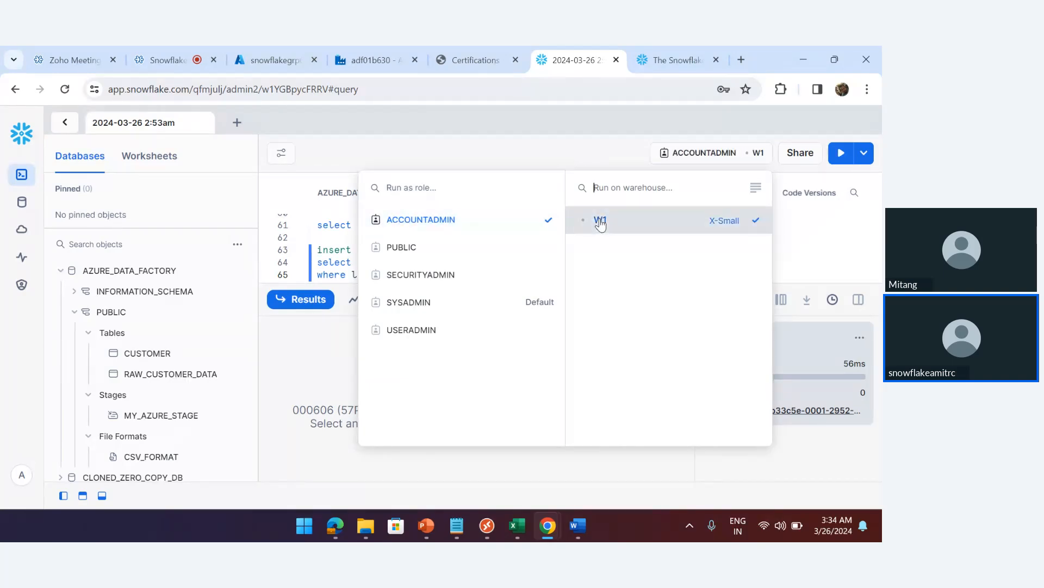
pyautogui.click(342, 254)
pyautogui.hotkey('ctrl', 'Return')
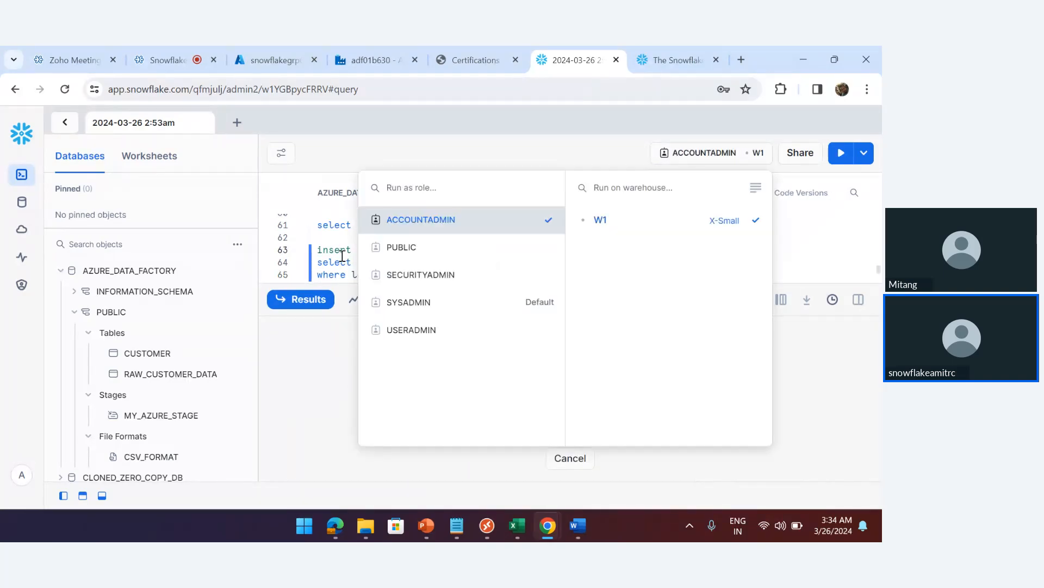
pyautogui.click(336, 263)
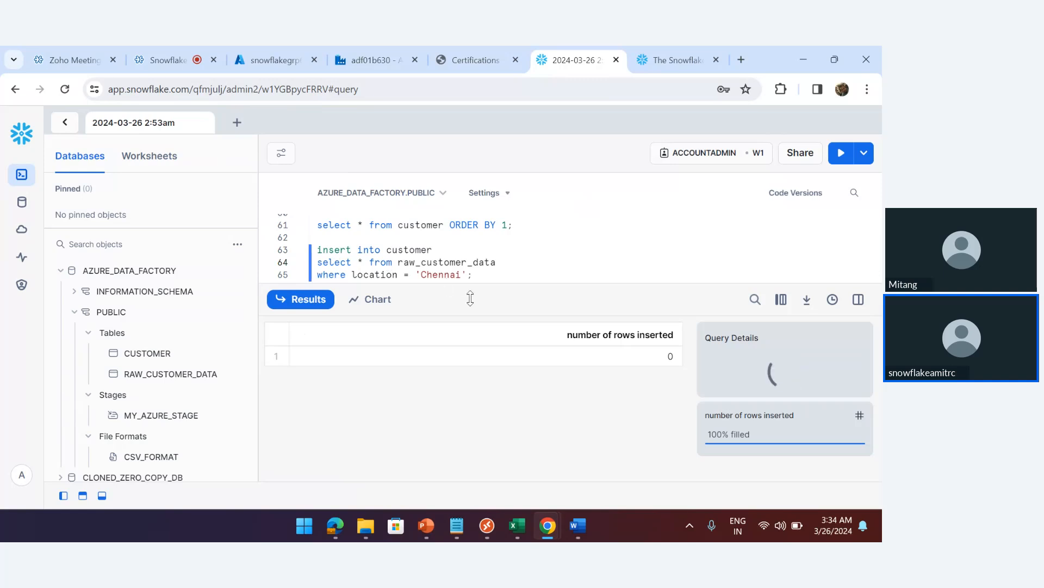
pyautogui.click(102, 495)
# Run the raw_customer_data and customer select queries to check both tables
pyautogui.tripleClick(523, 286)
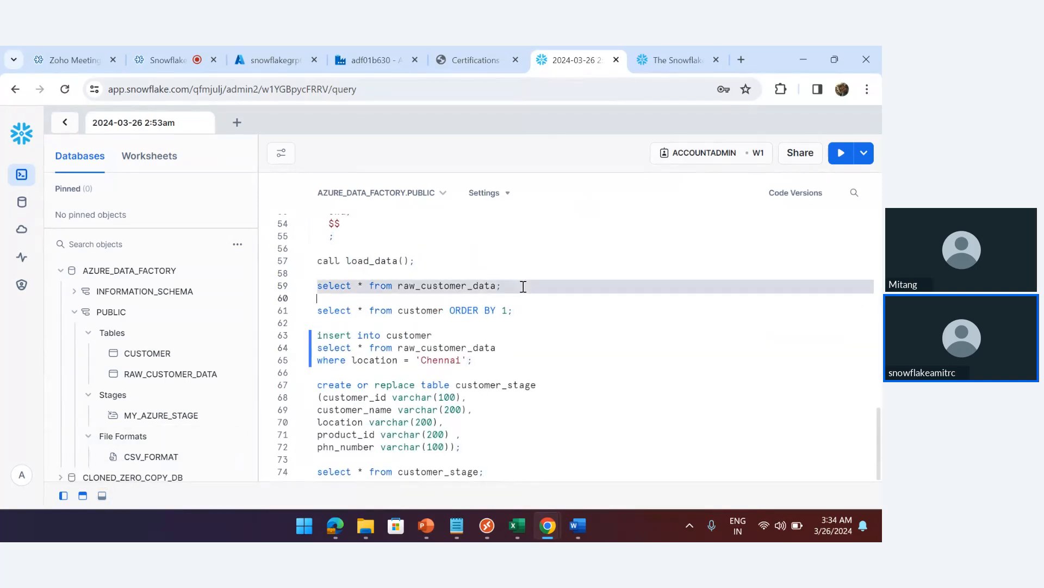
pyautogui.hotkey('ctrl', 'Return')
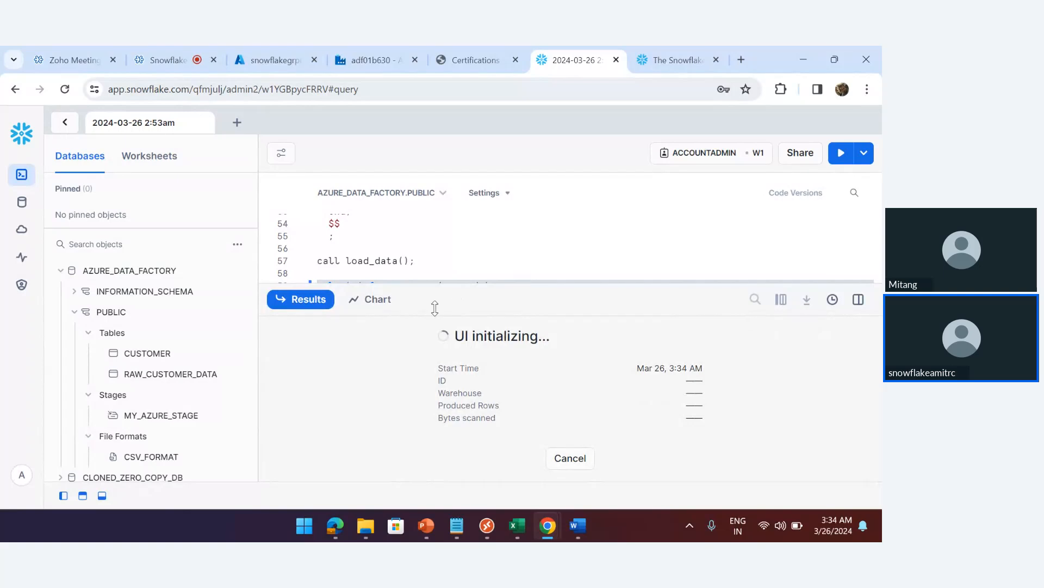
pyautogui.click(102, 495)
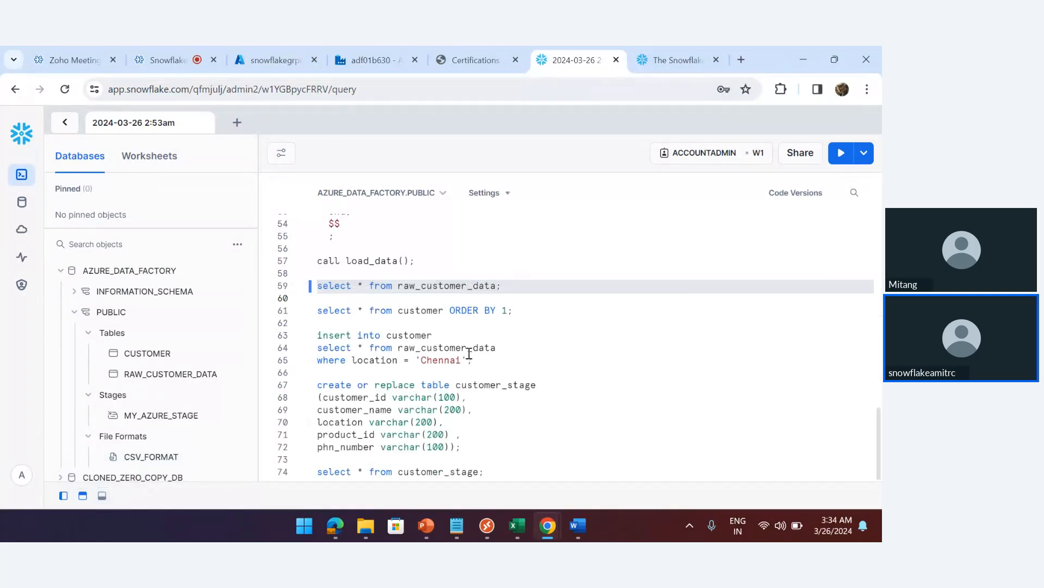
pyautogui.tripleClick(523, 309)
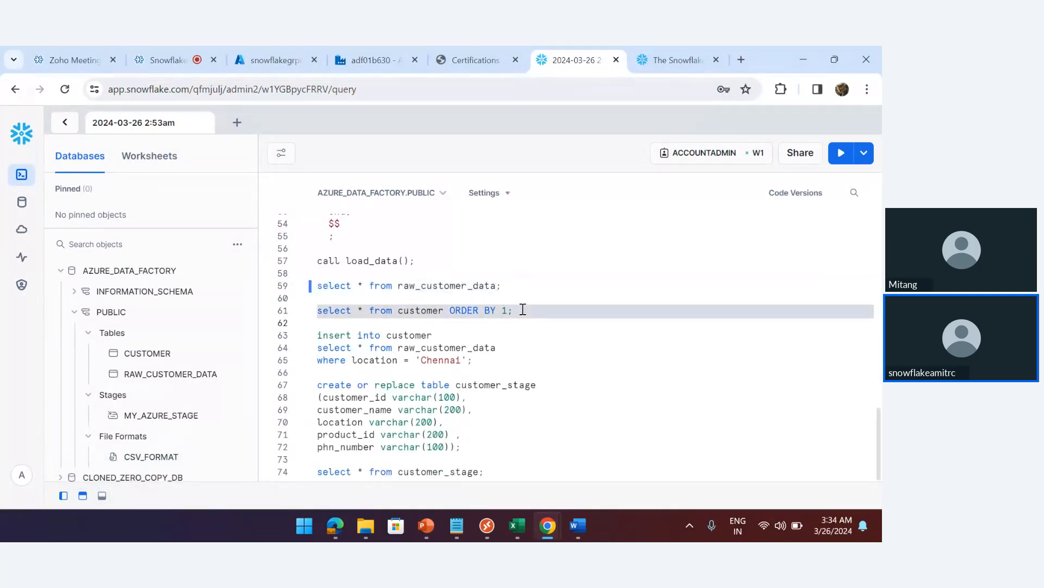
pyautogui.hotkey('ctrl', 'Return')
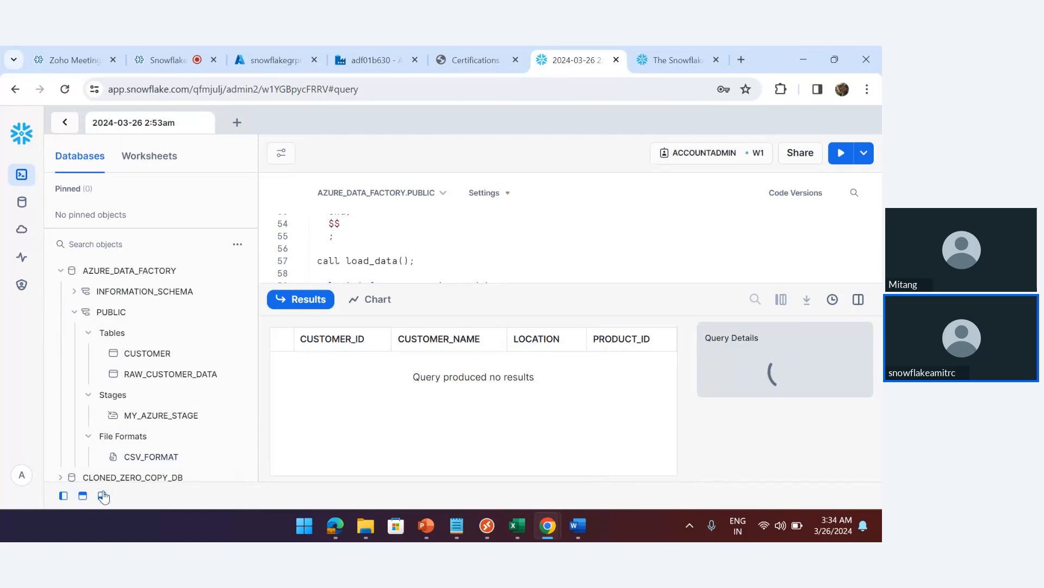
pyautogui.click(102, 495)
# Select the three-line Chennai insert statement to carry it to Data Factory
pyautogui.click(471, 361)
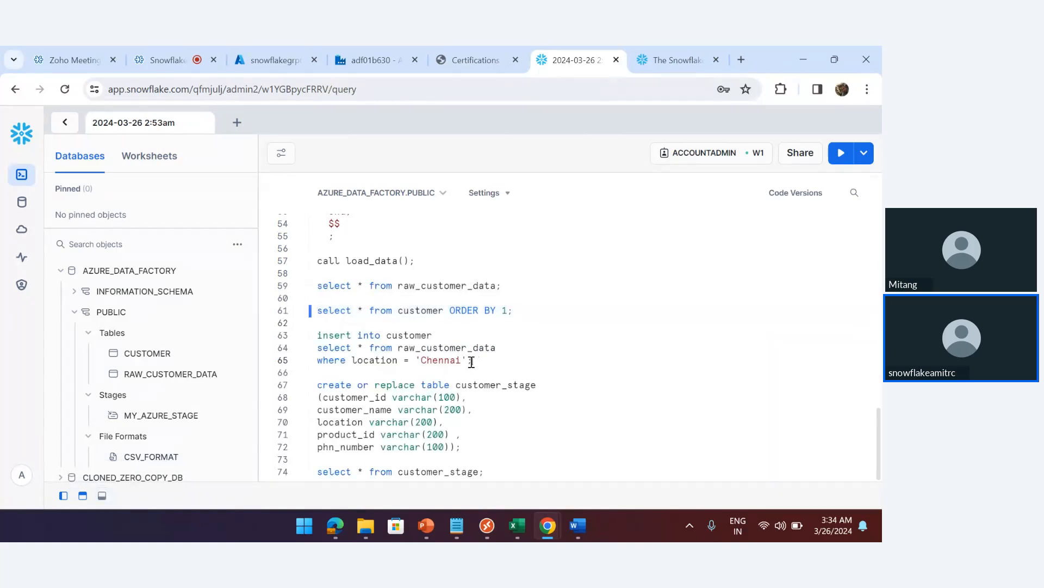
pyautogui.moveTo(471, 361); pyautogui.dragTo(307, 344)
pyautogui.hotkey('ctrl', 'c')
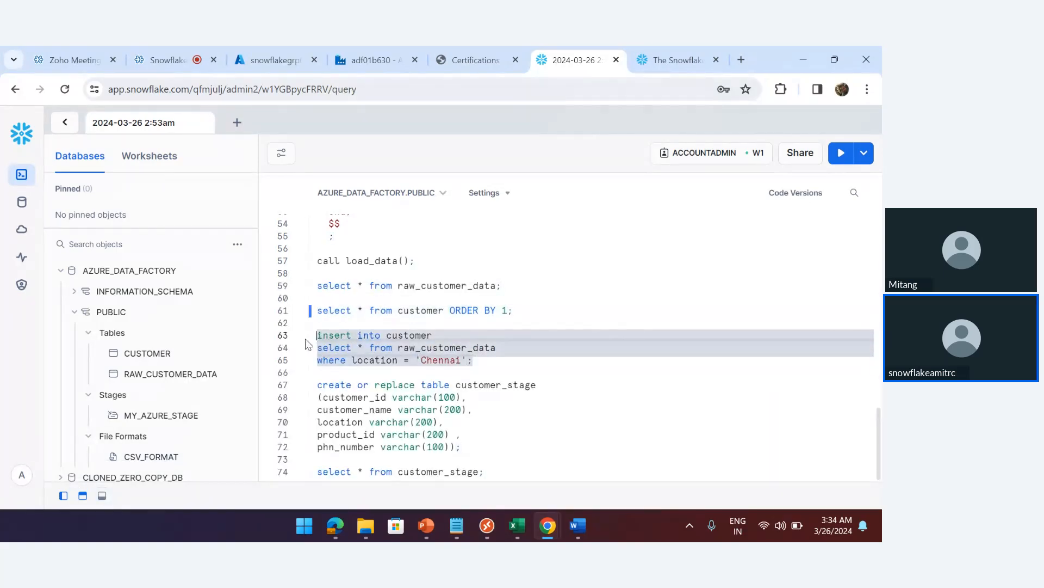
pyautogui.click(365, 61)
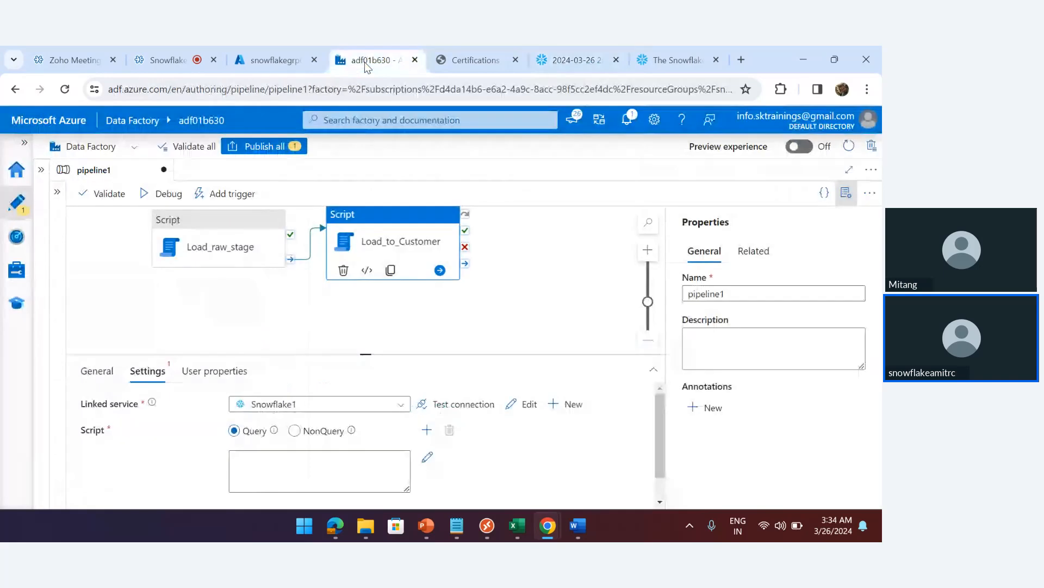
# Set Load_to_Customer's script type to NonQuery and paste the Chennai insert without its semicolon
pyautogui.click(294, 431)
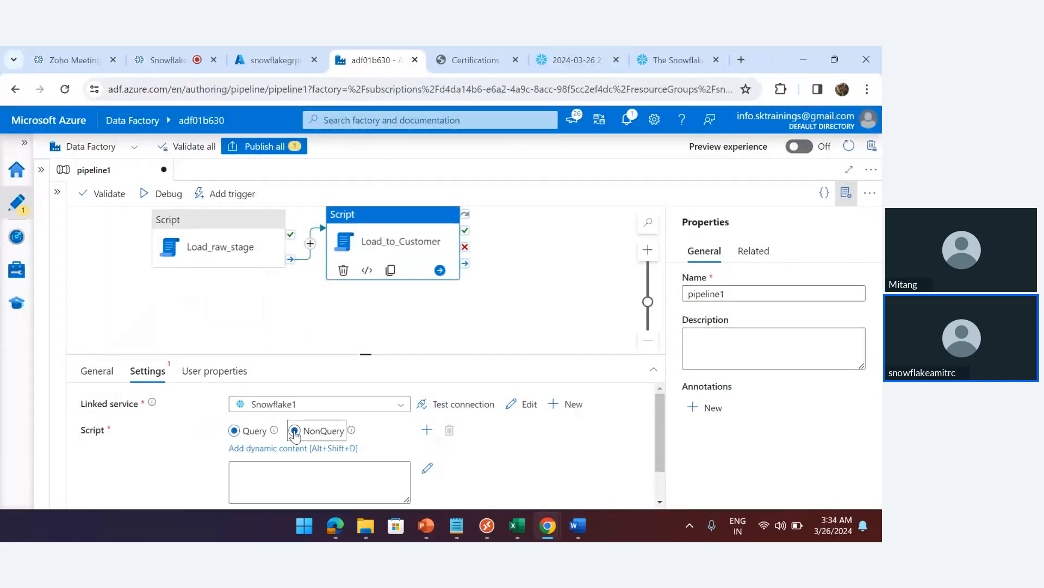
pyautogui.click(280, 473)
pyautogui.hotkey('ctrl', 'v')
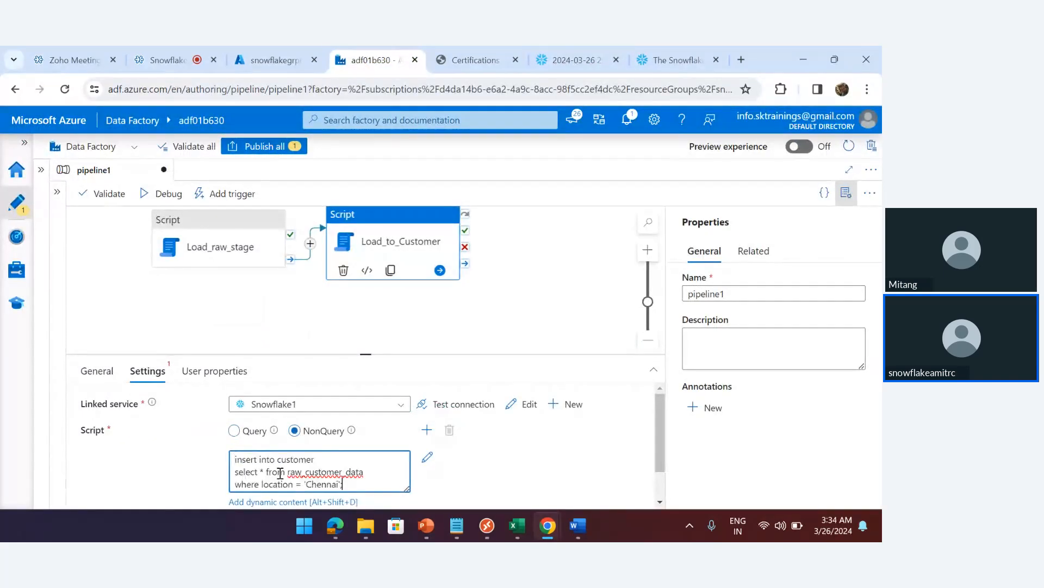
pyautogui.press('BackSpace')
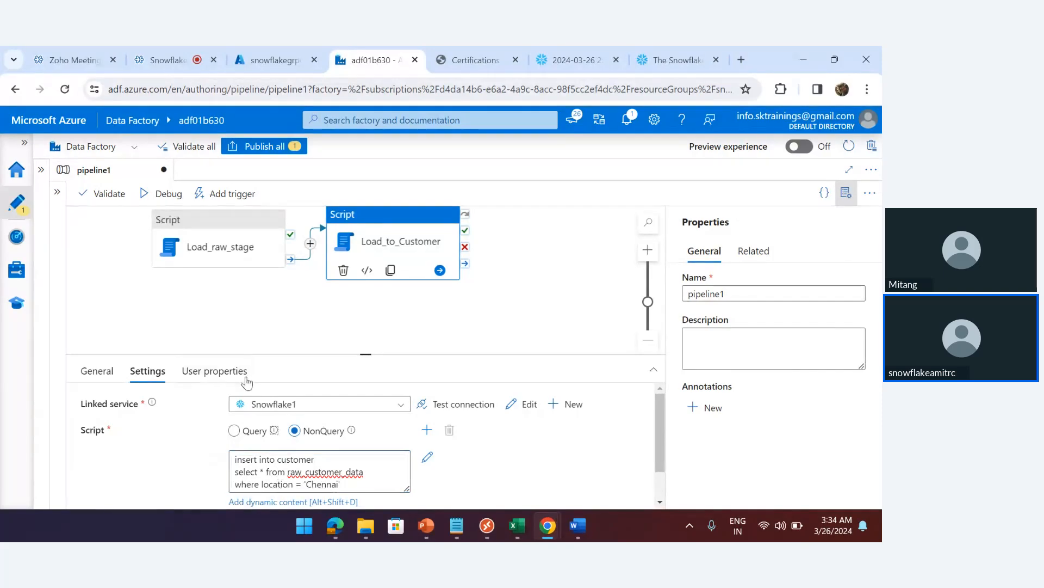
# Review the Load_raw_stage and Load_to_Customer scripts, then deselect the activities
pyautogui.click(210, 239)
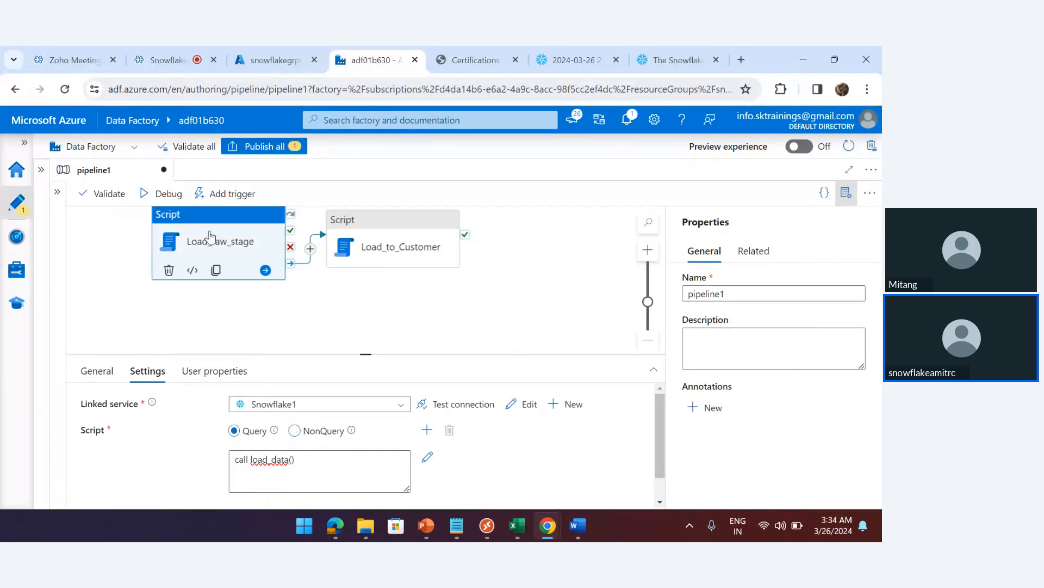
pyautogui.click(395, 235)
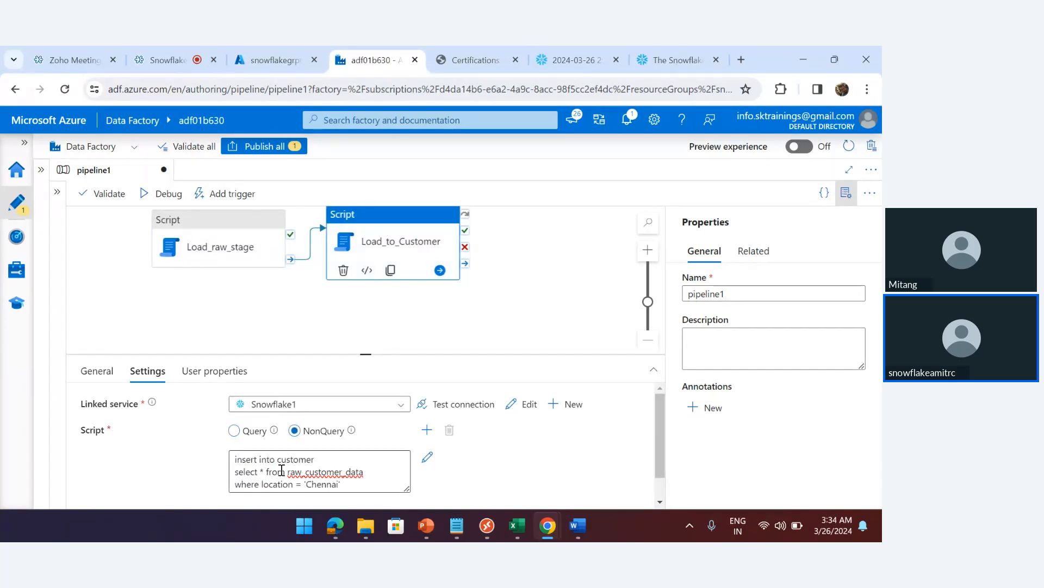
pyautogui.click(299, 319)
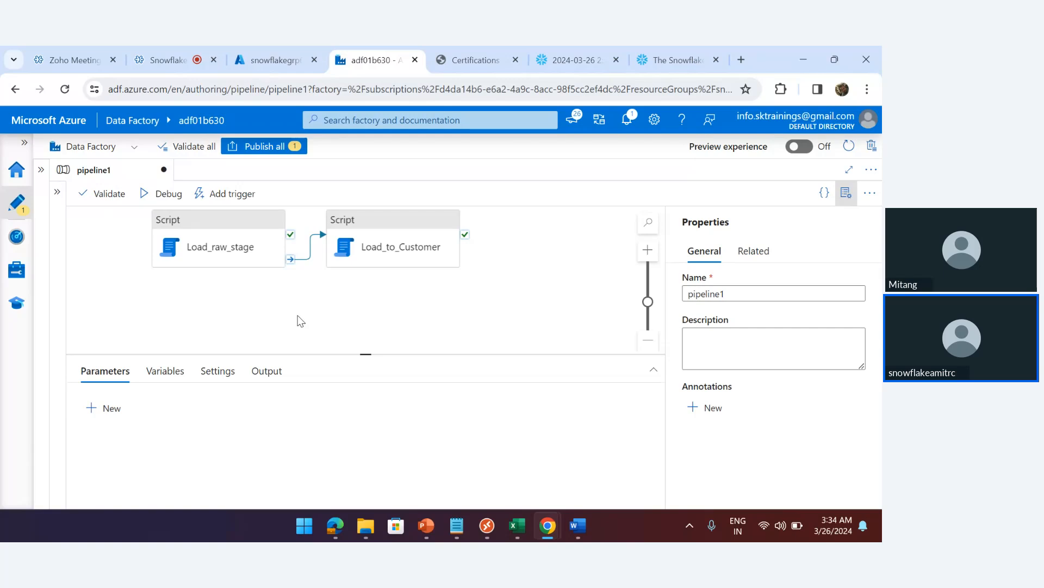
# Publish all pending pipeline1 changes and wait for Publishing completed
pyautogui.click(267, 147)
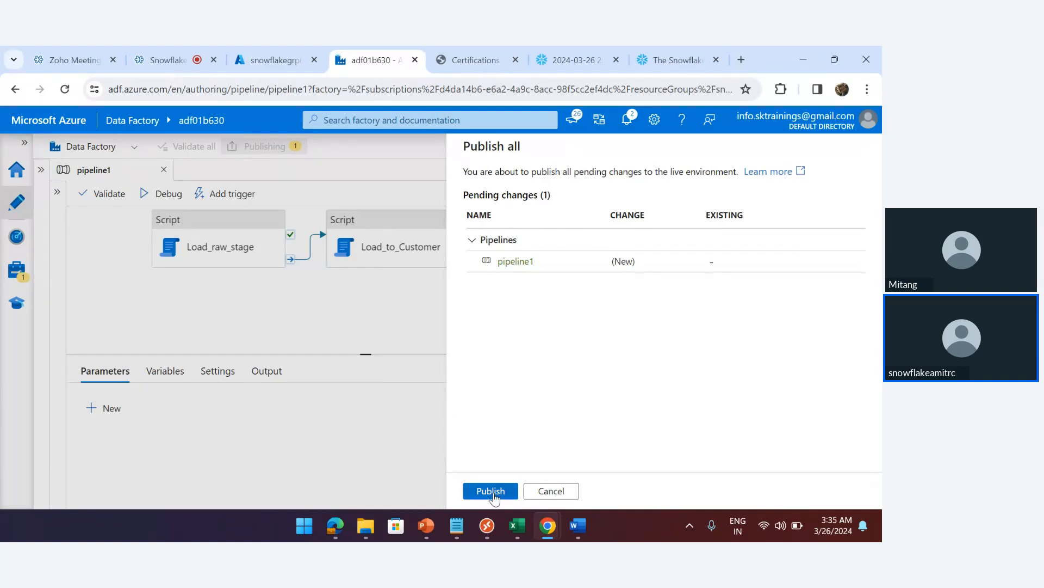
pyautogui.click(492, 491)
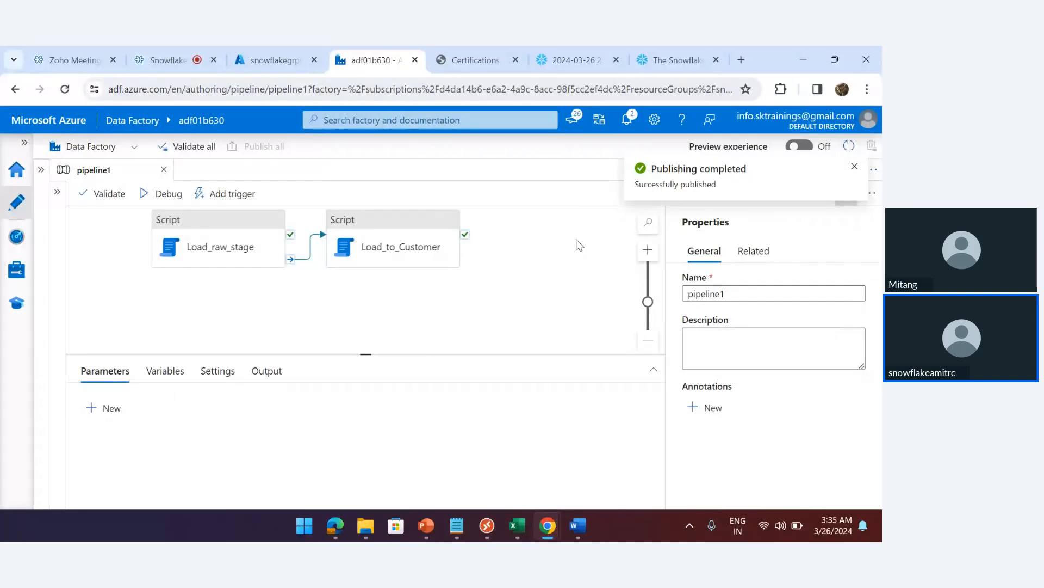
# Start a new trigger under Add trigger > New/Edit, then cancel it and close the empty triggers pane
pyautogui.click(219, 197)
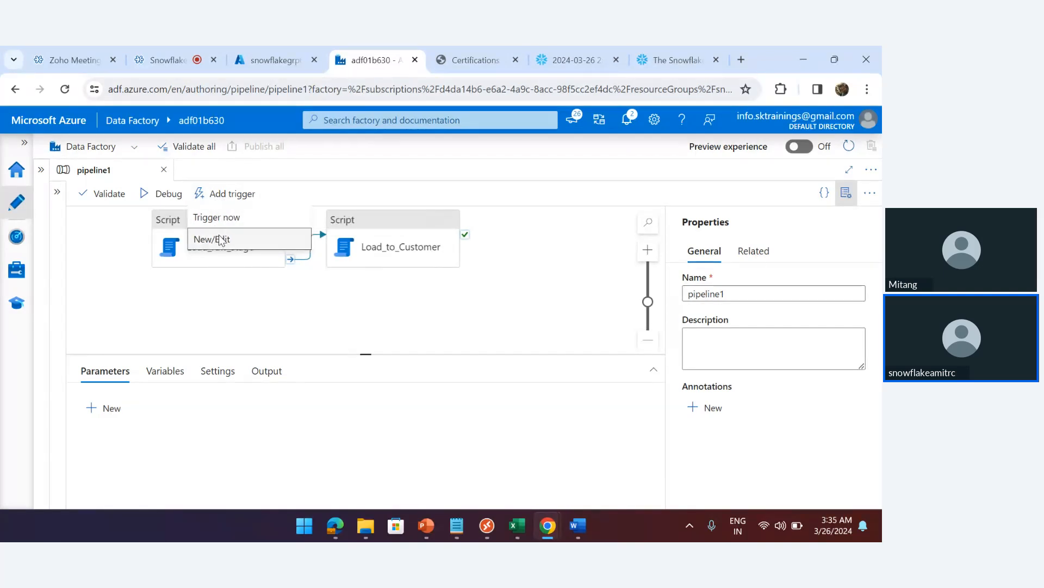
pyautogui.click(220, 240)
pyautogui.click(515, 195)
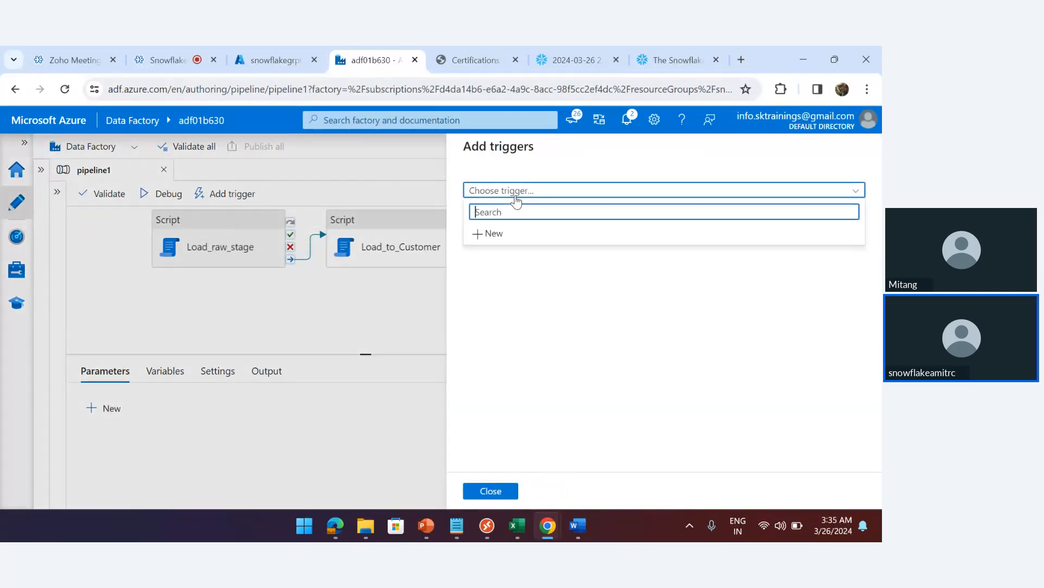
pyautogui.click(496, 232)
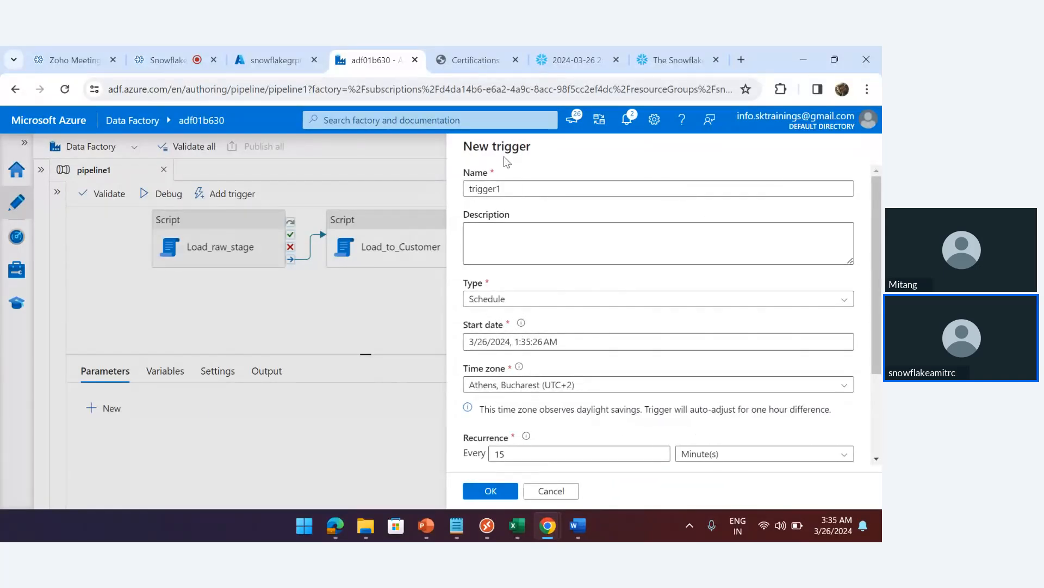
pyautogui.click(551, 491)
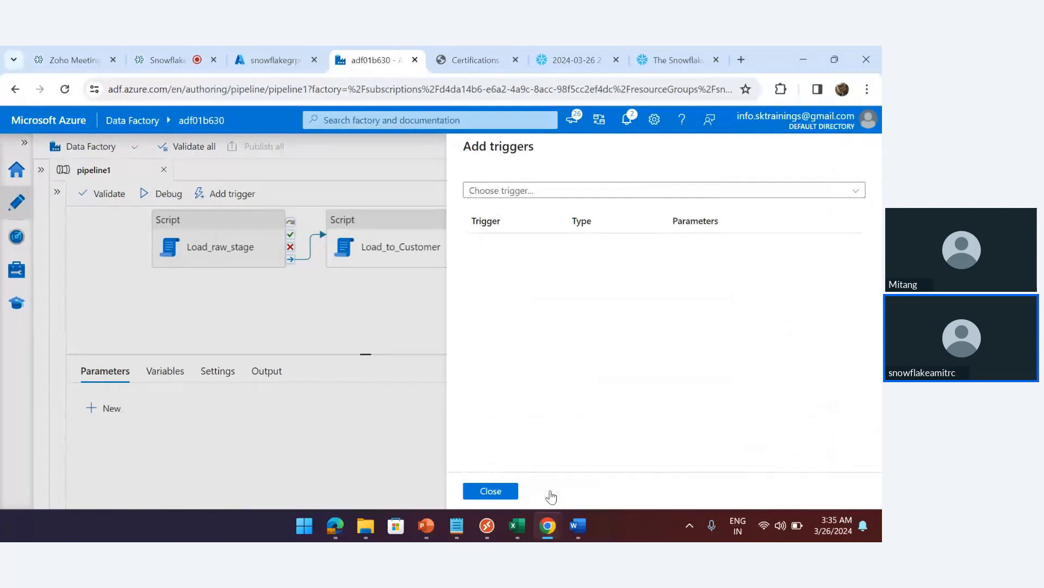
pyautogui.click(492, 491)
# Trigger pipeline1 to run immediately with Trigger now and confirm with OK
pyautogui.click(214, 194)
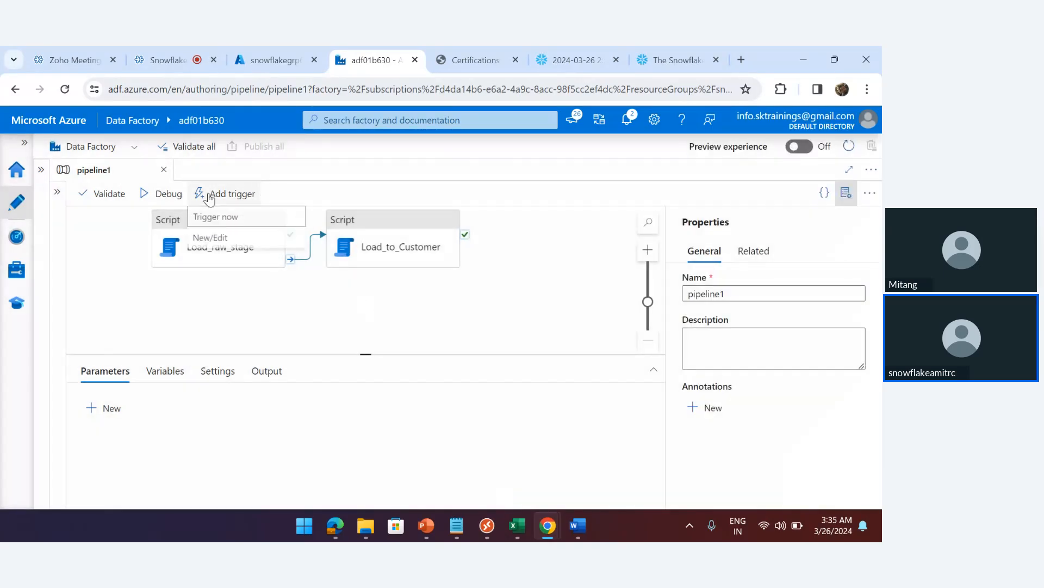
pyautogui.click(212, 218)
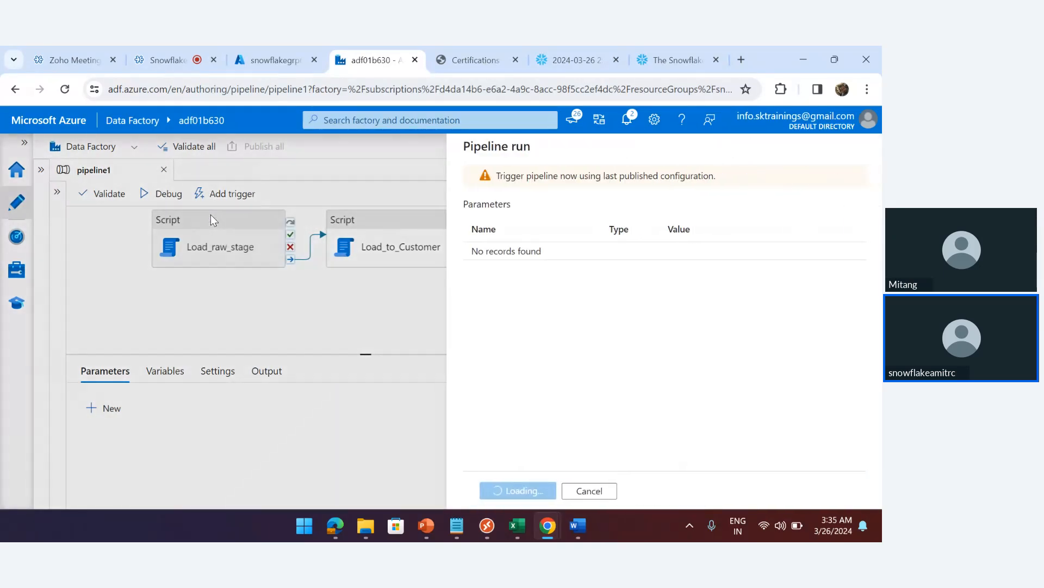
pyautogui.click(501, 490)
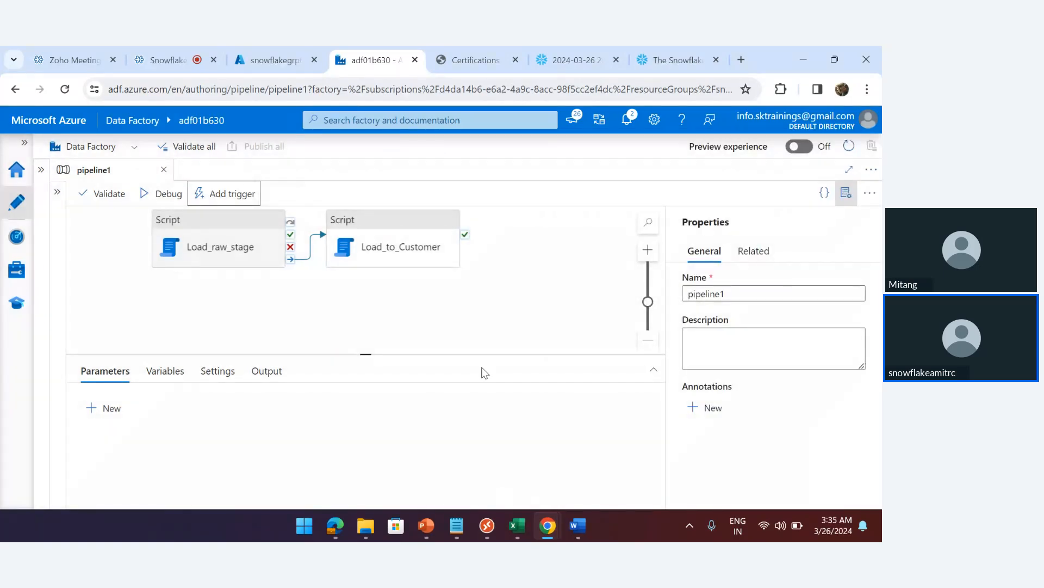
# Refresh Monitor > Pipeline runs to see pipeline1's manual run still in progress
pyautogui.click(17, 238)
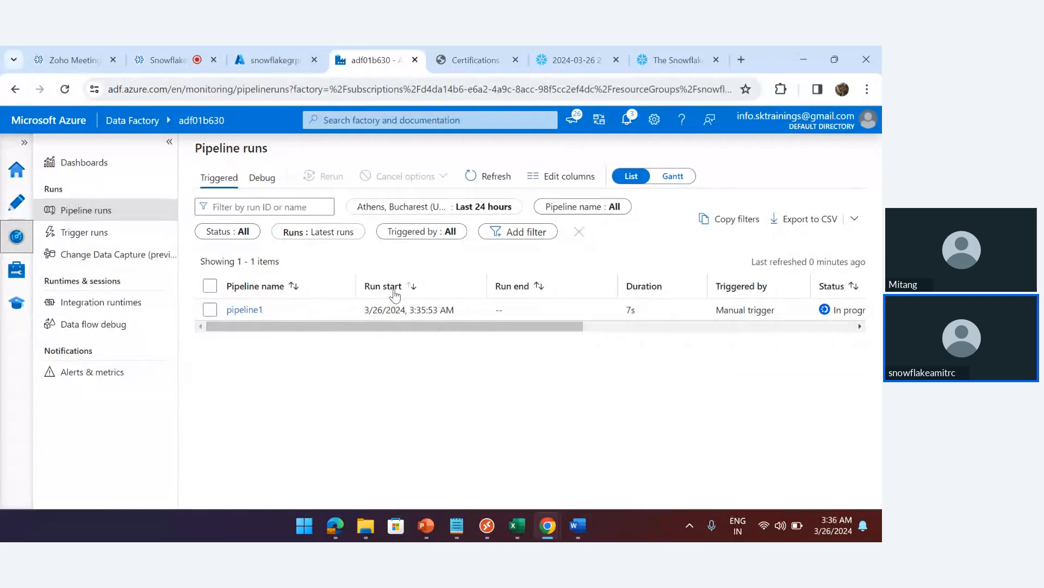
pyautogui.click(651, 326)
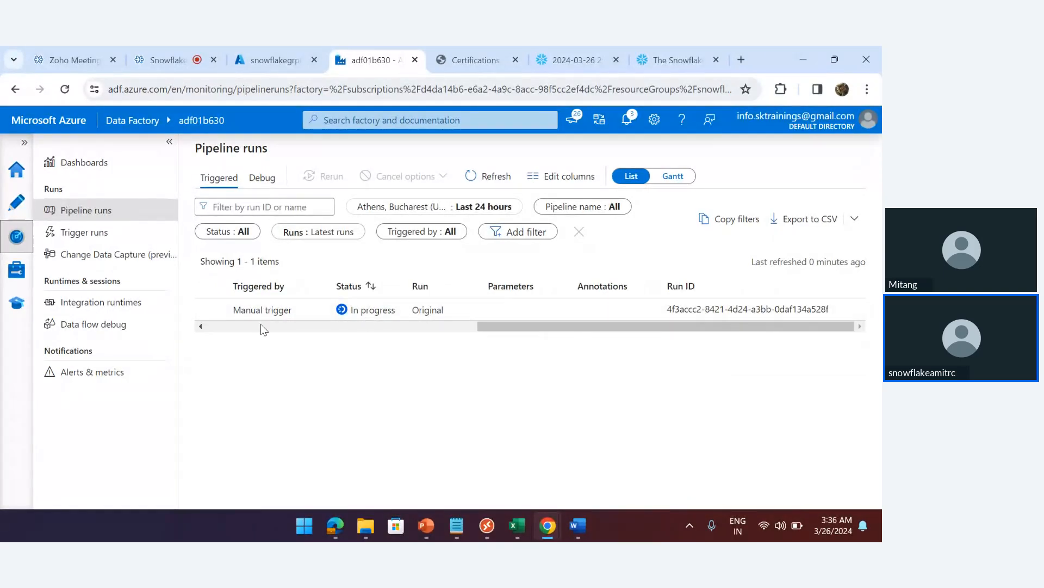
pyautogui.click(235, 325)
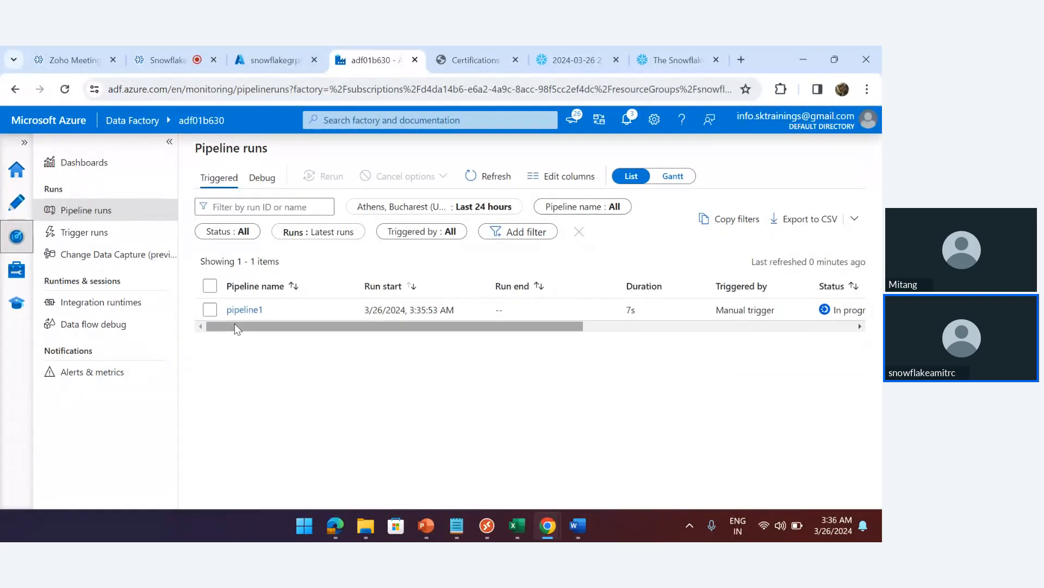
pyautogui.click(479, 179)
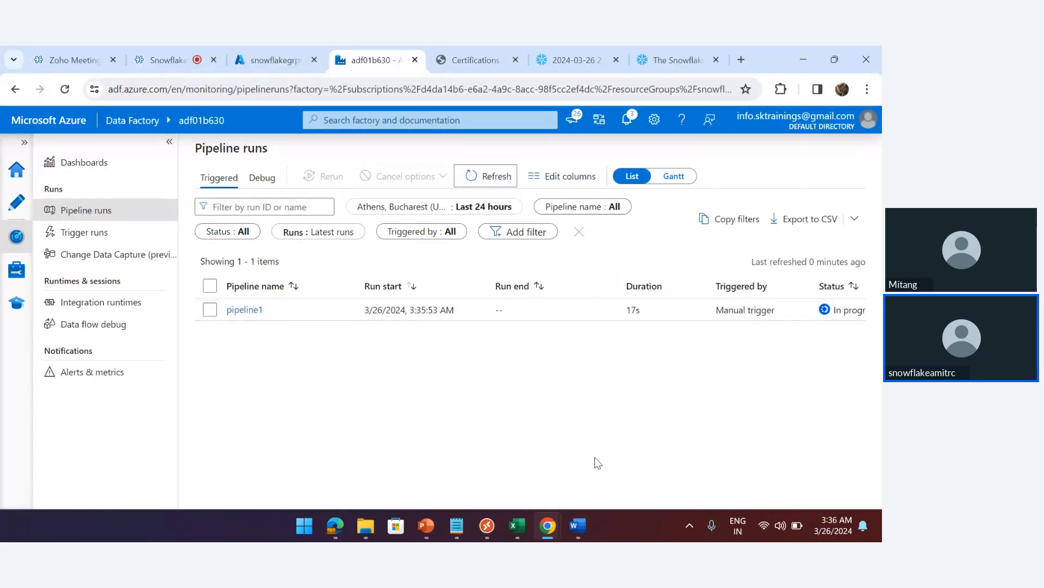
# Run select * from raw_customer_data in the Snowflake worksheet; it returns no rows
pyautogui.click(571, 58)
pyautogui.click(517, 280)
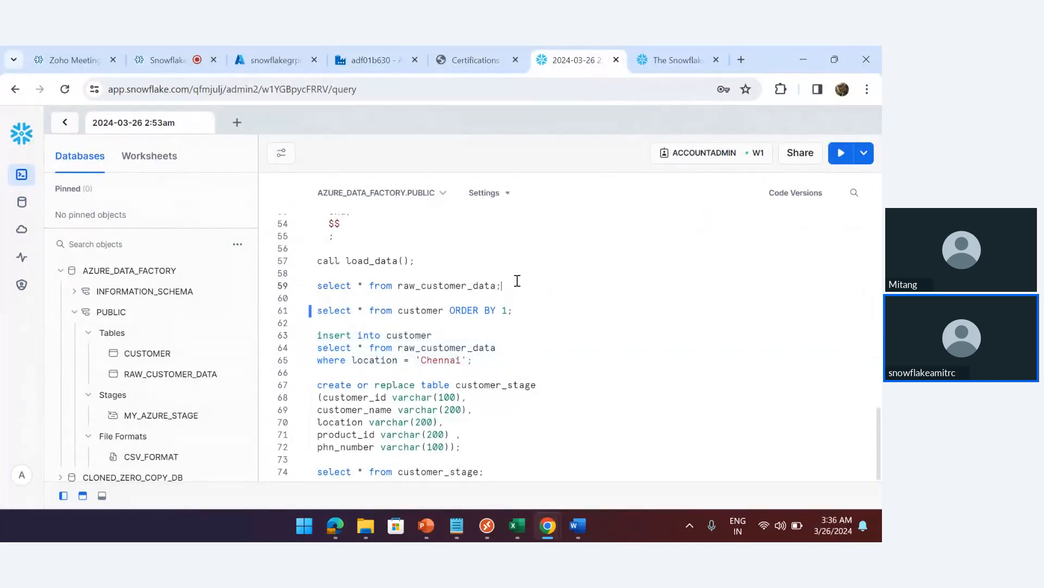
pyautogui.press('Down')
pyautogui.hotkey('ctrl', 'Return')
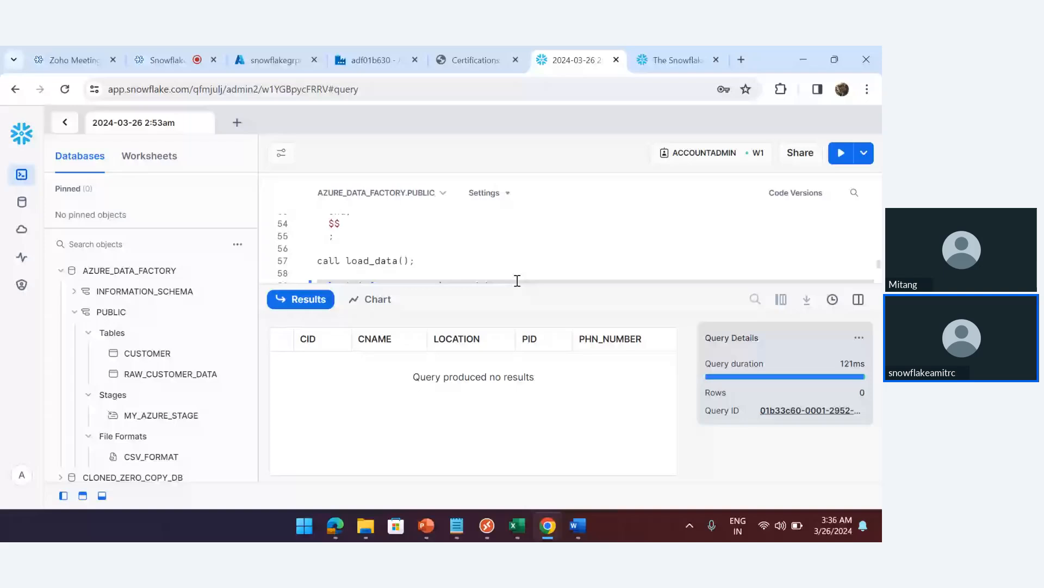
pyautogui.click(492, 245)
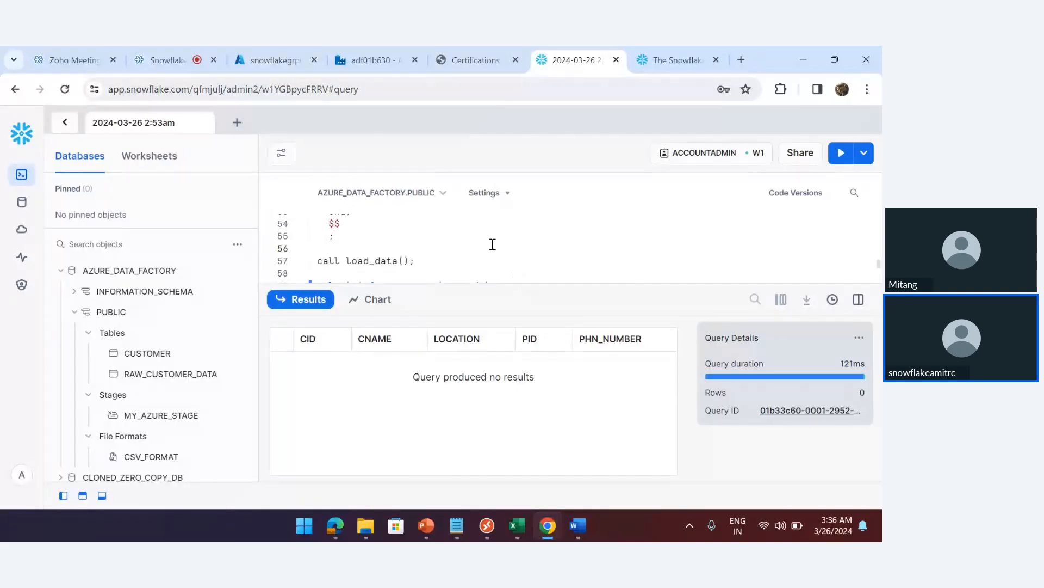
pyautogui.scroll(-3, 493, 245)
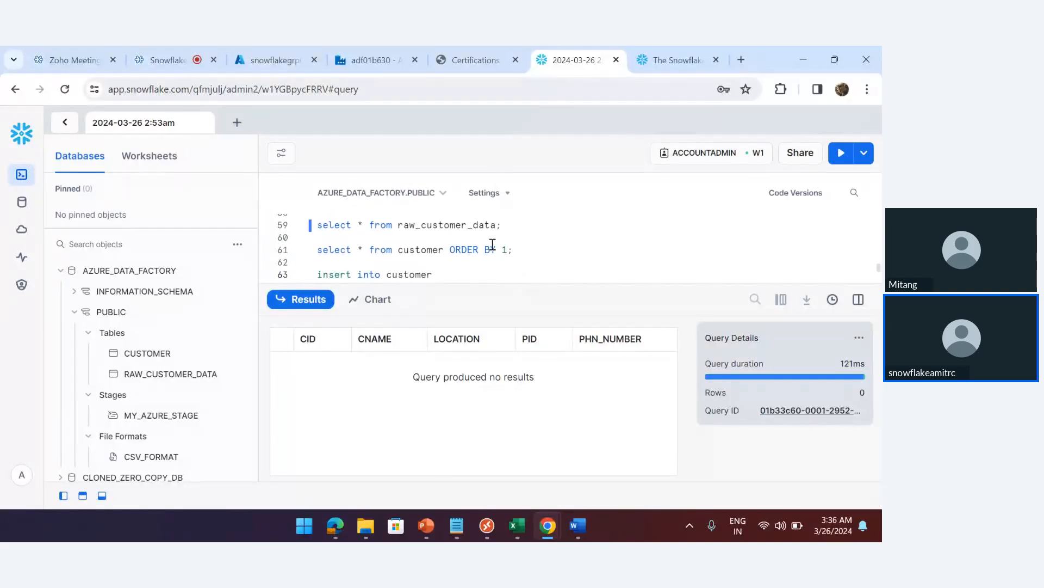
pyautogui.click(504, 226)
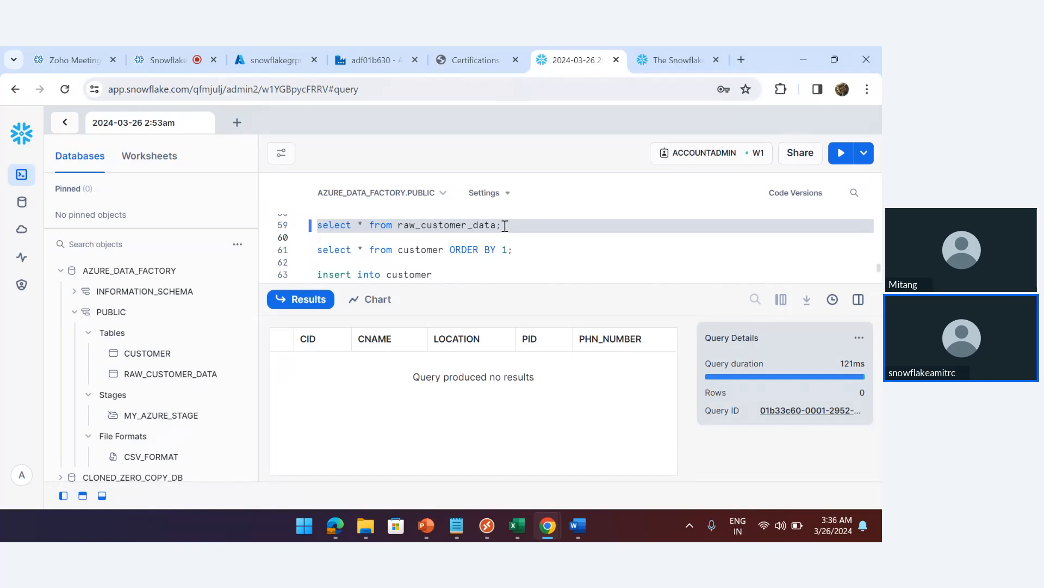
pyautogui.hotkey('ctrl', 'Return')
pyautogui.hotkey('ctrl', 'Return')
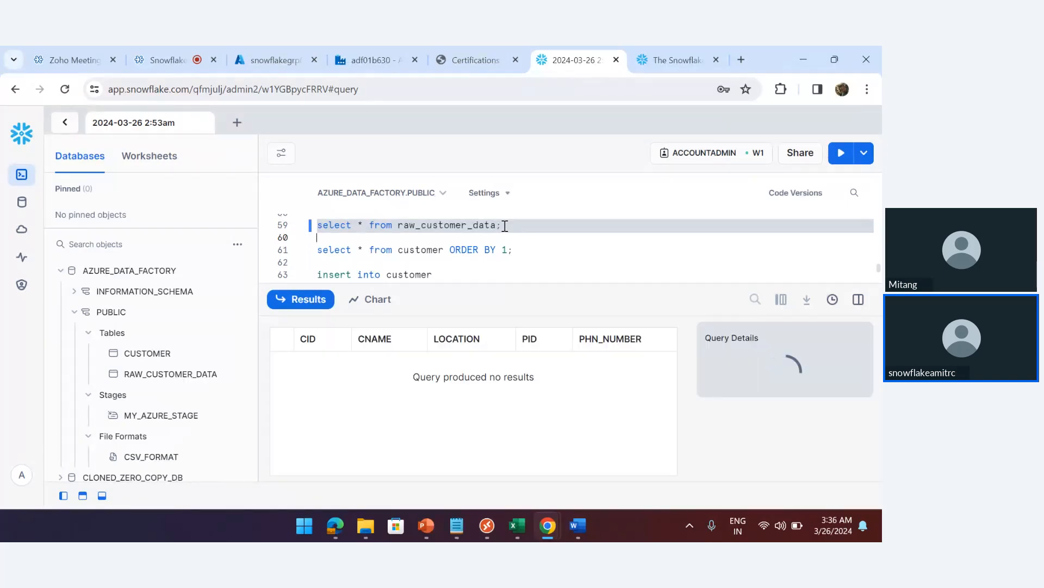
pyautogui.click(511, 226)
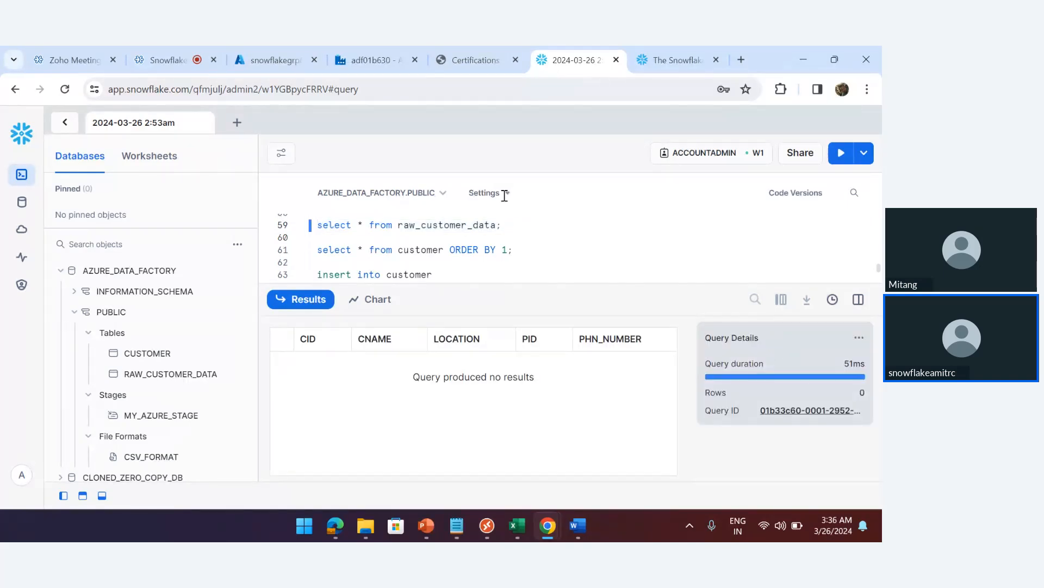
# Refresh Data Factory Pipeline runs to see pipeline1 Succeeded, then return to Snowflake
pyautogui.click(372, 60)
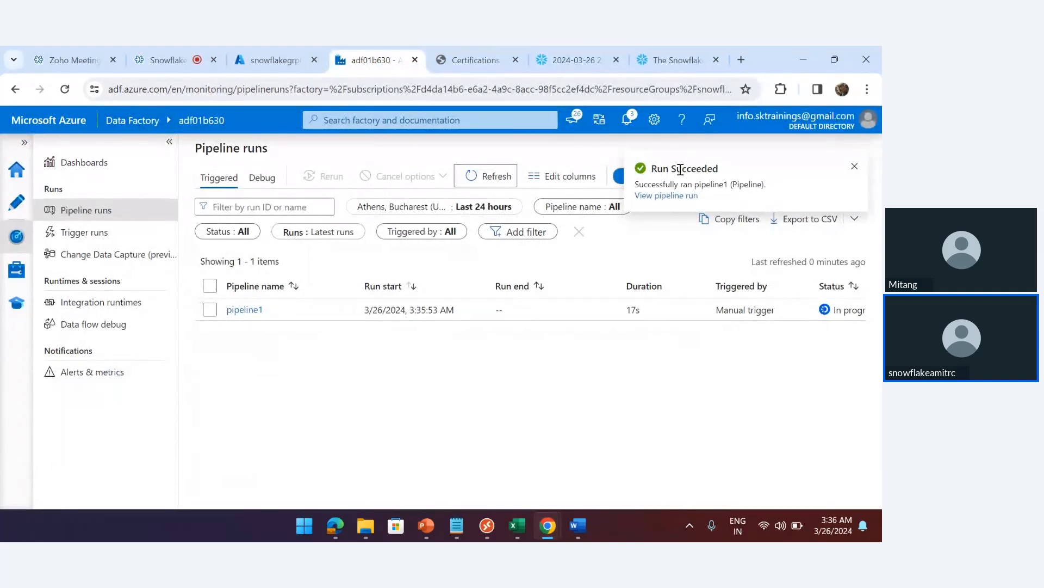
pyautogui.click(493, 182)
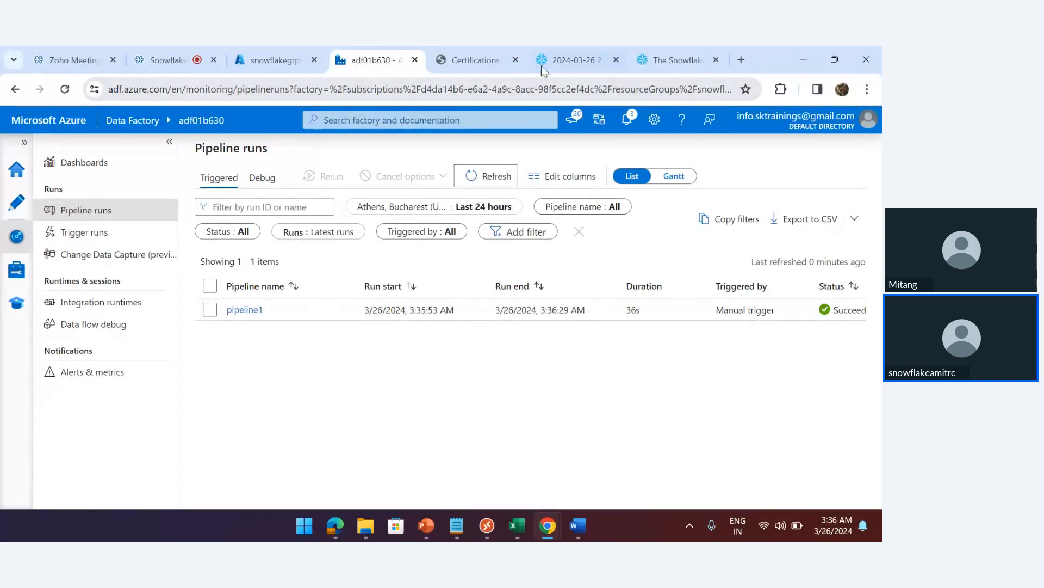
pyautogui.click(559, 61)
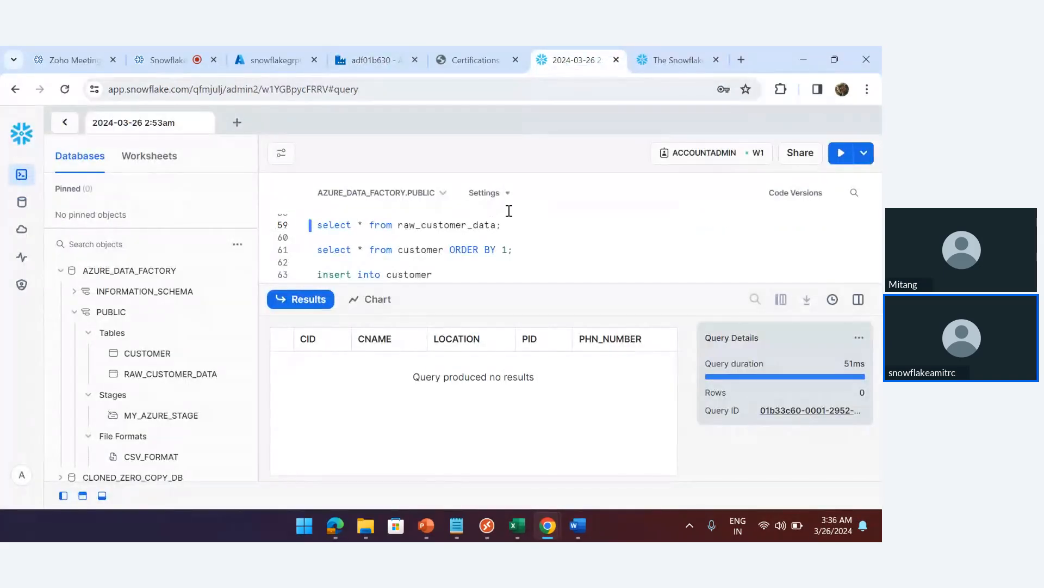
# Rerun the raw_customer_data query and shrink the results pane to show more SQL
pyautogui.tripleClick(518, 229)
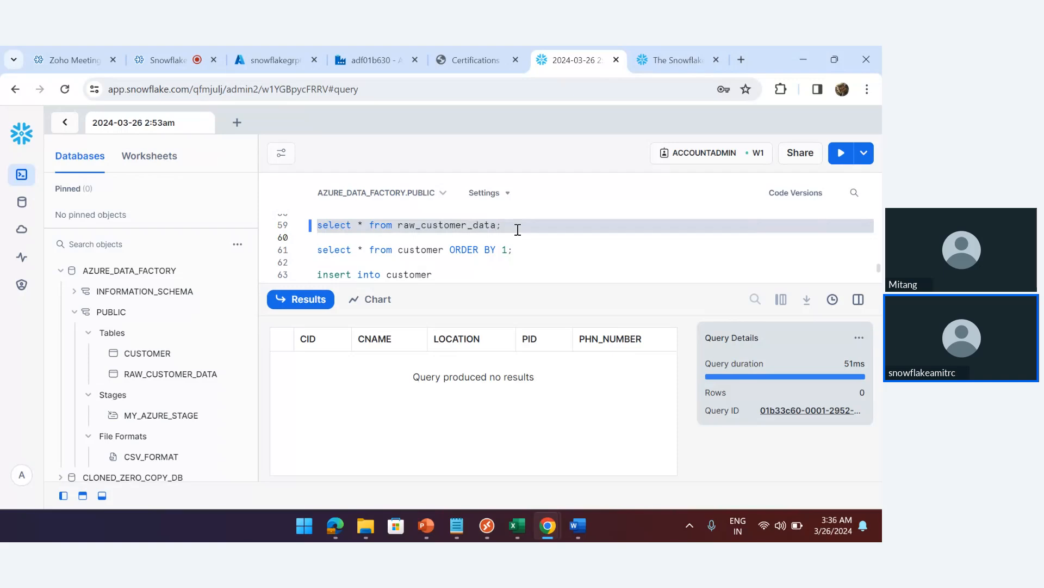
pyautogui.hotkey('ctrl', 'Return')
pyautogui.scroll(3, 491, 234)
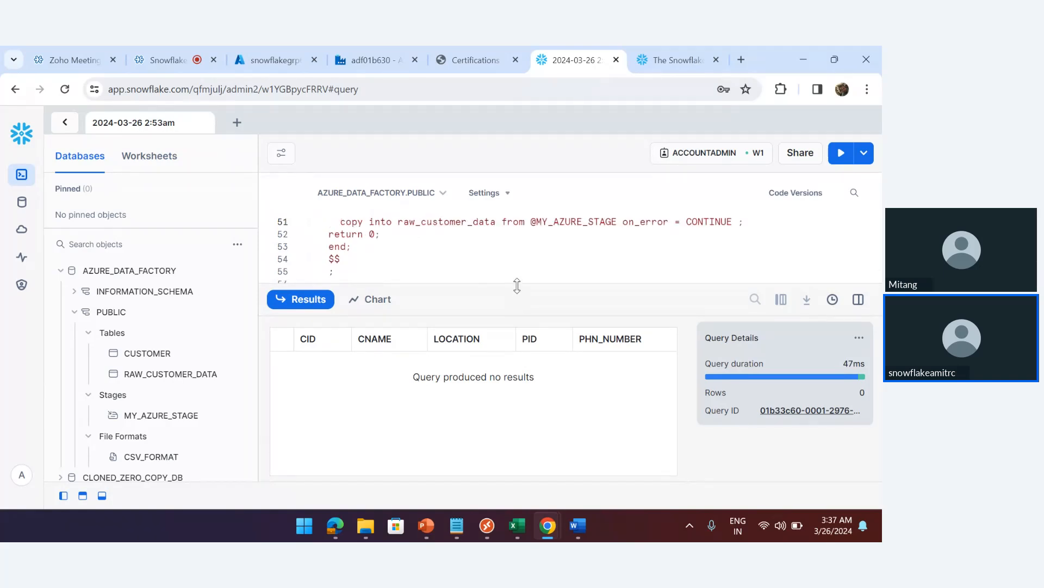
pyautogui.moveTo(517, 287); pyautogui.dragTo(517, 347)
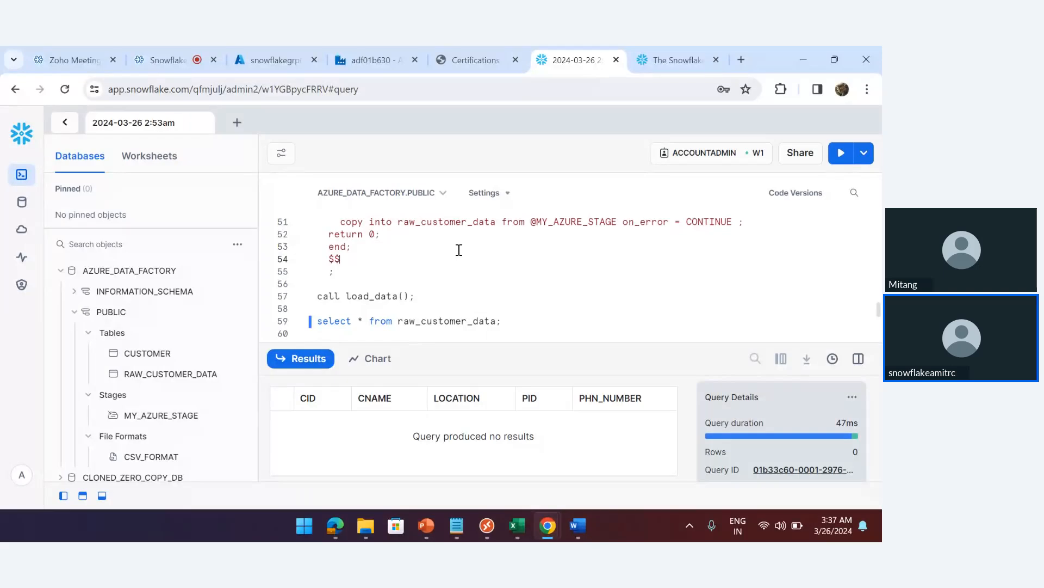
pyautogui.press('Up')
pyautogui.press('Up')
pyautogui.press('Up')
pyautogui.press('Up')
pyautogui.press('Up')
pyautogui.press('Up')
pyautogui.press('Up')
pyautogui.press('Up')
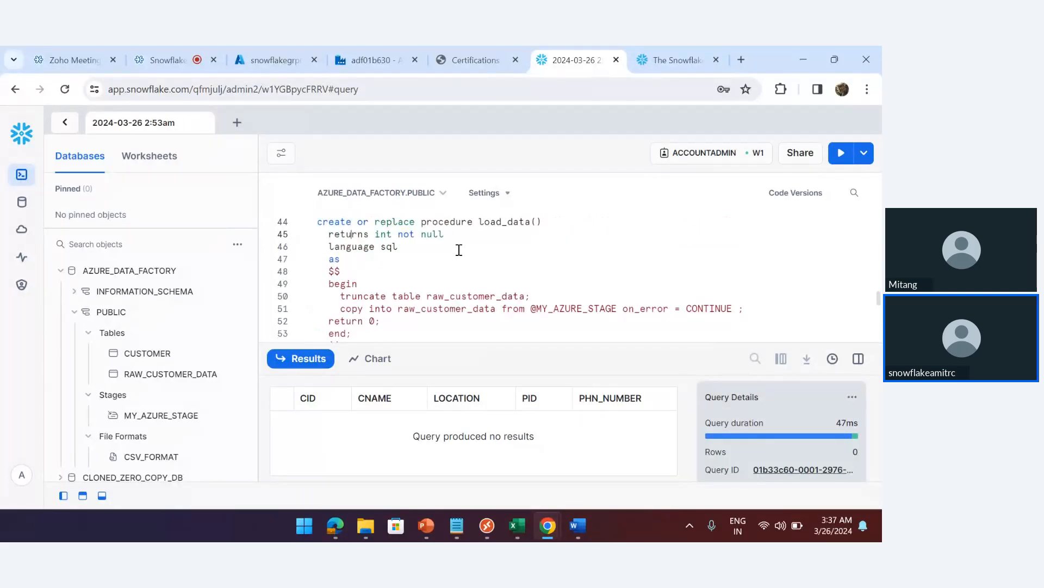
pyautogui.press('Up')
pyautogui.press('Up')
pyautogui.press('Up')
pyautogui.scroll(-1, 458, 250)
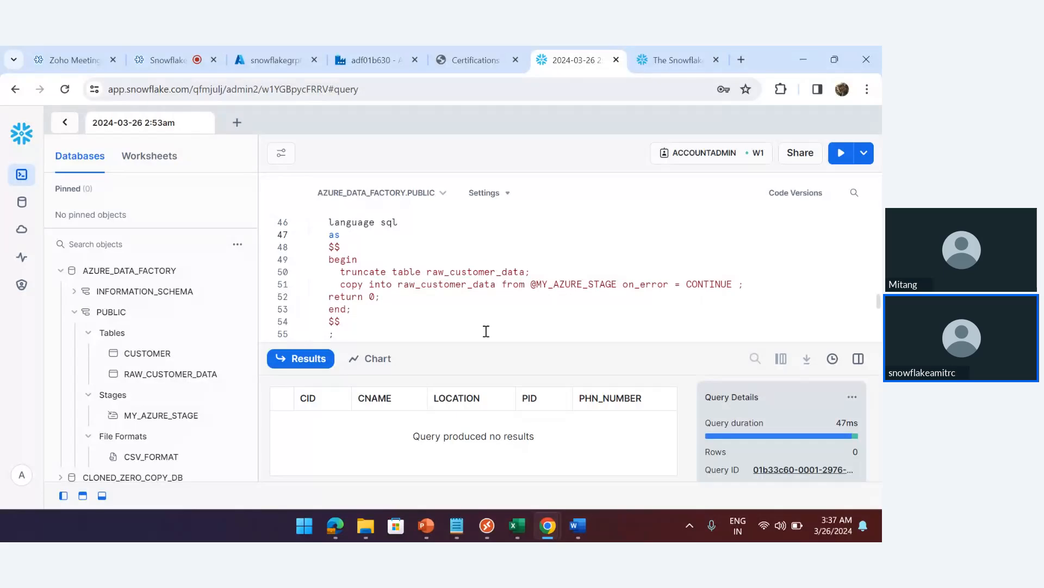
pyautogui.moveTo(486, 343); pyautogui.dragTo(485, 387)
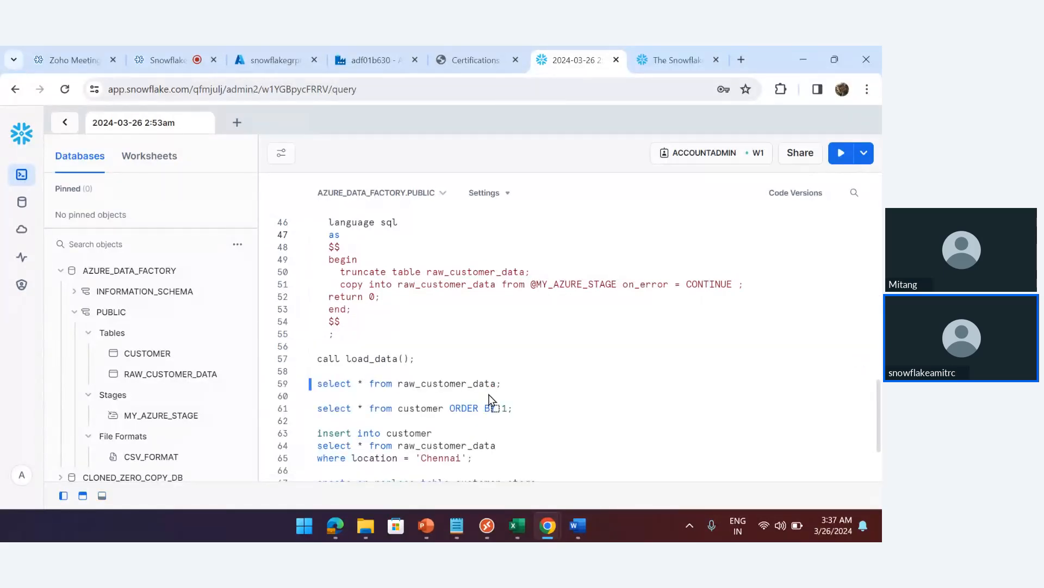
pyautogui.tripleClick(517, 384)
pyautogui.hotkey('ctrl', 'Return')
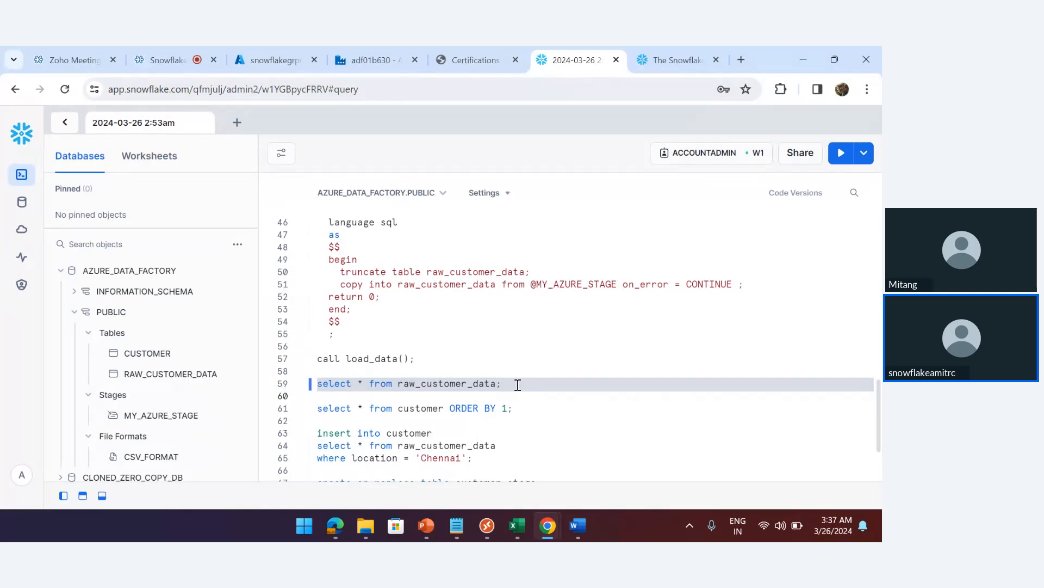
# Hide the results and run the call load_data statement
pyautogui.click(102, 495)
pyautogui.click(427, 360)
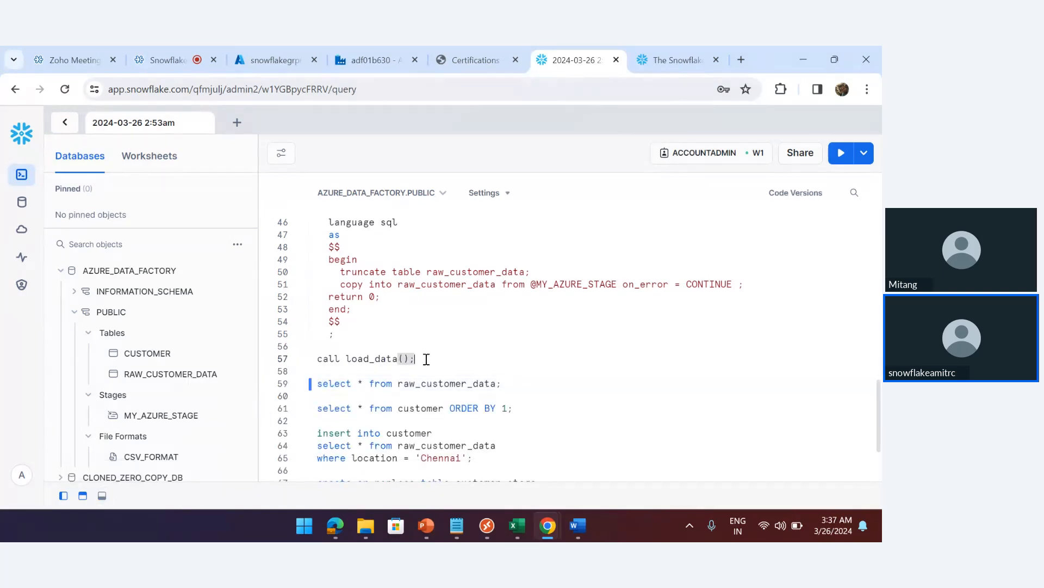
pyautogui.hotkey('ctrl', 'Return')
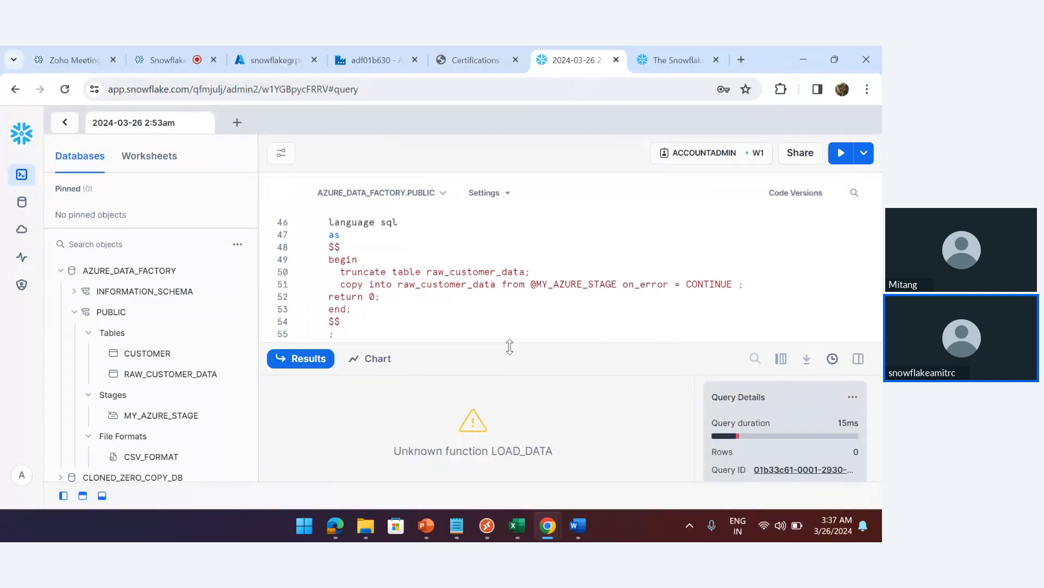
pyautogui.click(506, 317)
# Select and run the full create procedure definition to create load_data(), then return to Data Factory
pyautogui.press('Up')
pyautogui.press('Up')
pyautogui.press('Up')
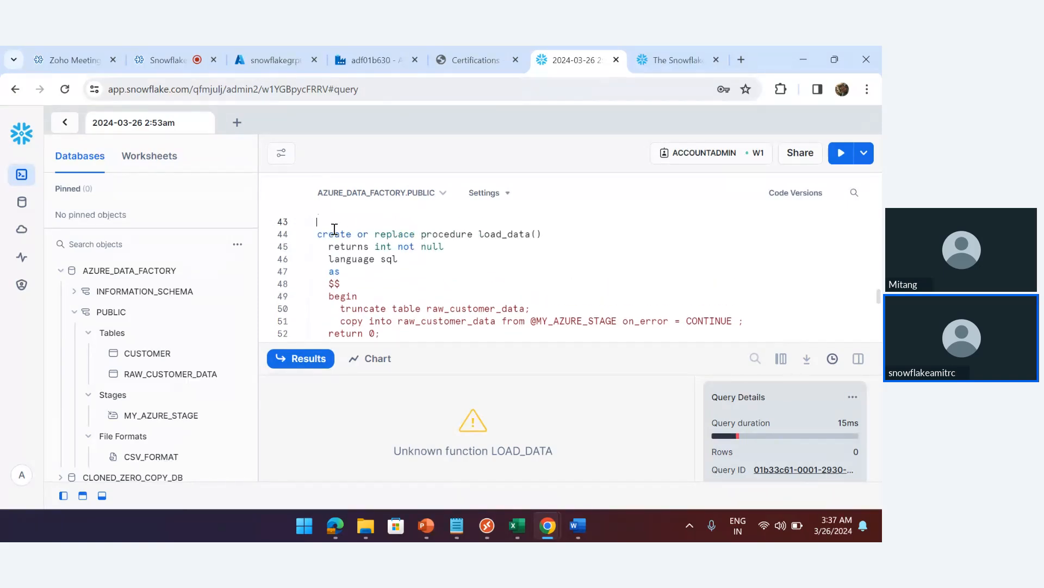
pyautogui.click(320, 233)
pyautogui.hotkey('shift', 'Down')
pyautogui.hotkey('shift', 'Down')
pyautogui.hotkey('shift', 'Down')
pyautogui.hotkey('shift', 'Down')
pyautogui.hotkey('shift', 'Down')
pyautogui.hotkey('shift', 'Down')
pyautogui.hotkey('shift', 'Down')
pyautogui.hotkey('shift', 'Down')
pyautogui.hotkey('shift', 'Down')
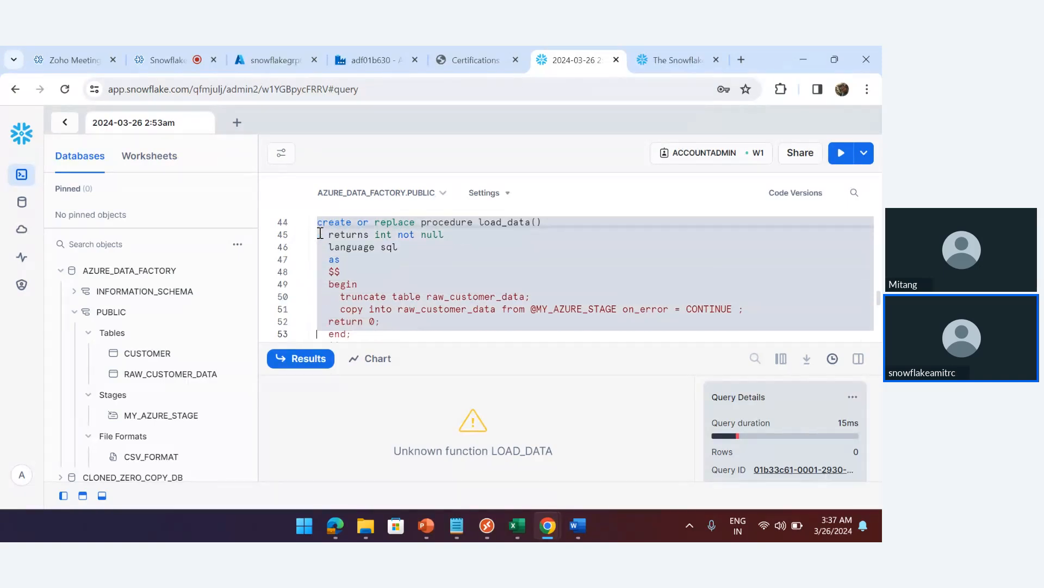
pyautogui.hotkey('shift', 'Down')
pyautogui.hotkey('shift', 'Down')
pyautogui.hotkey('shift', 'Down')
pyautogui.hotkey('shift', 'Down')
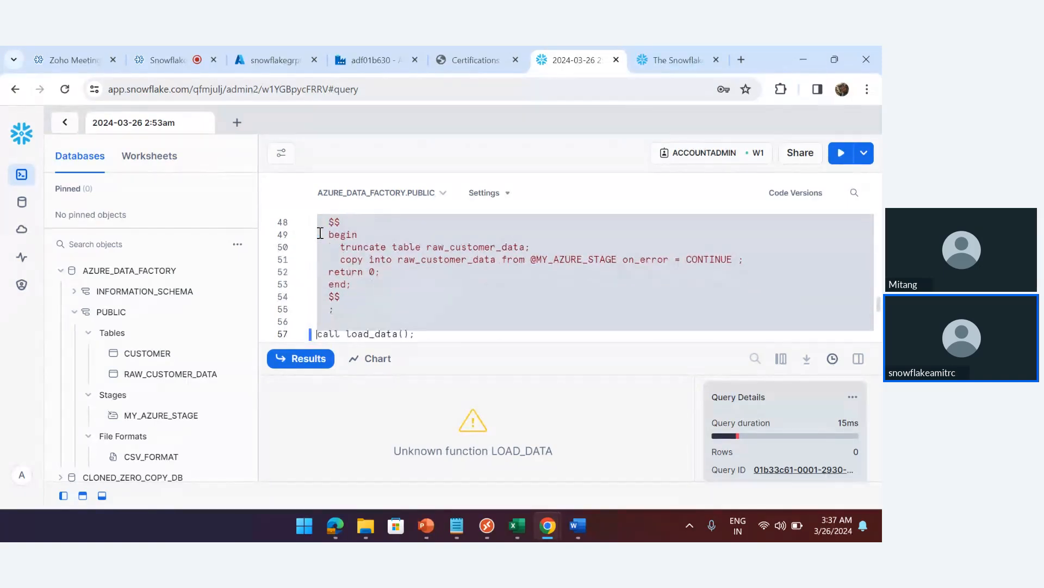
pyautogui.hotkey('ctrl', 'Return')
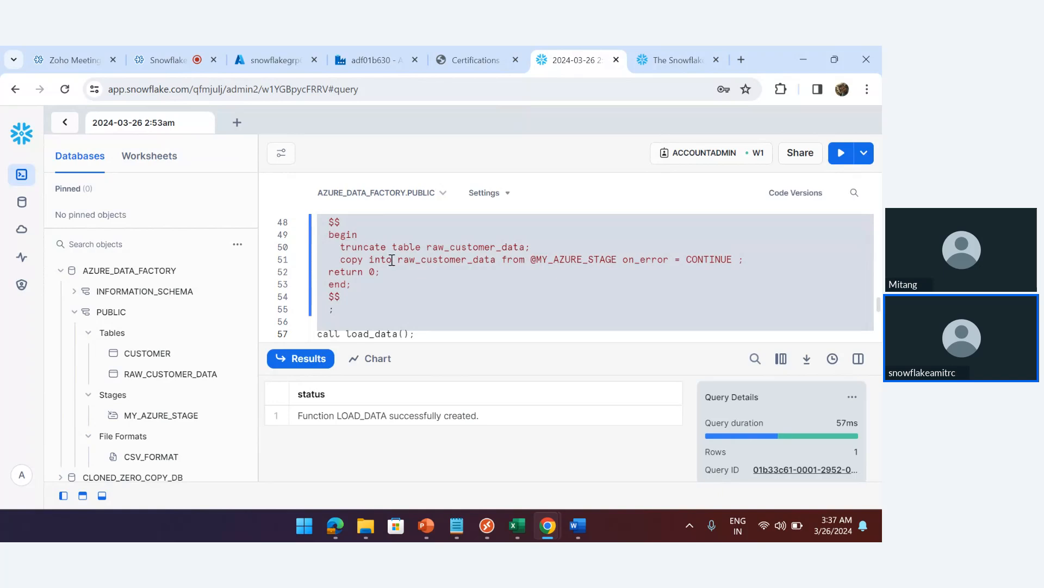
pyautogui.click(429, 336)
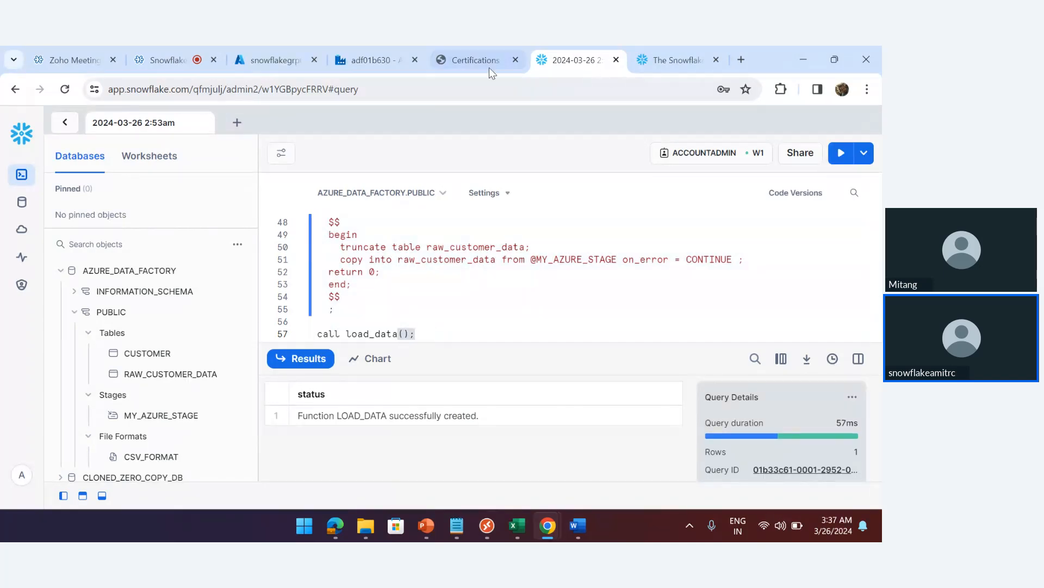
pyautogui.click(362, 54)
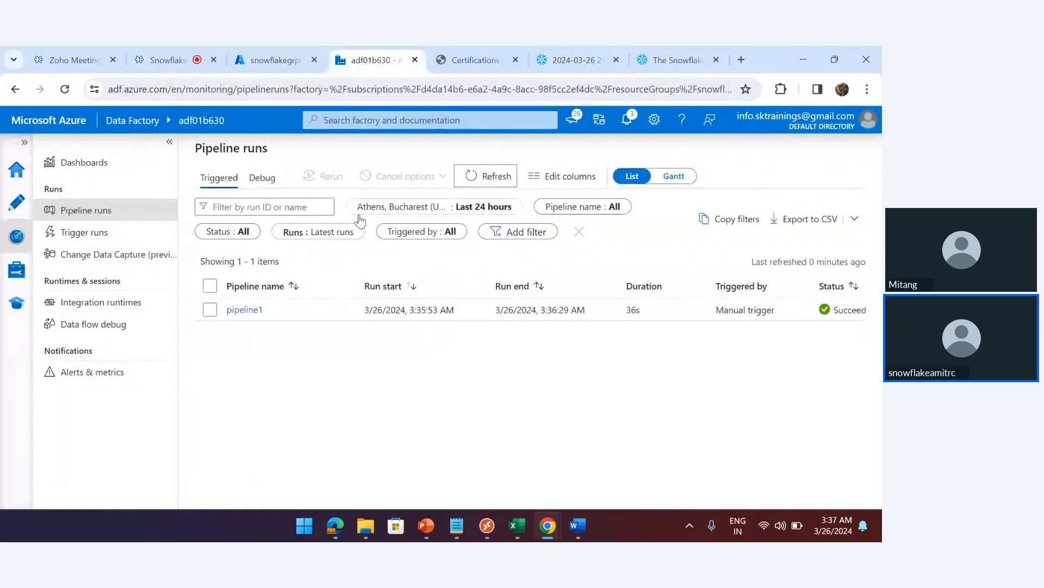
# Trigger a second pipeline1 run now, check it in Pipeline runs, then return to Snowflake
pyautogui.click(15, 203)
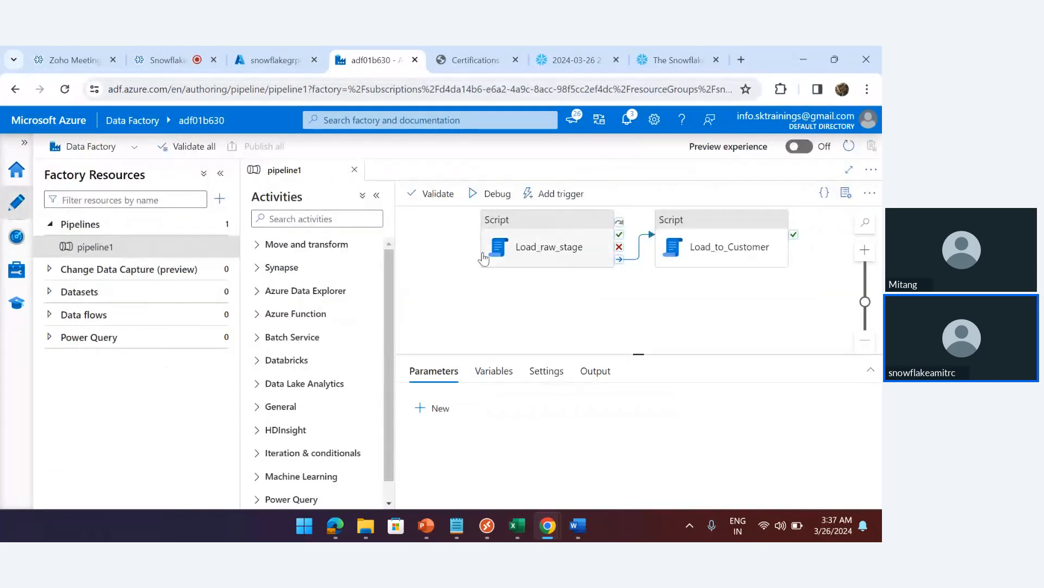
pyautogui.click(560, 195)
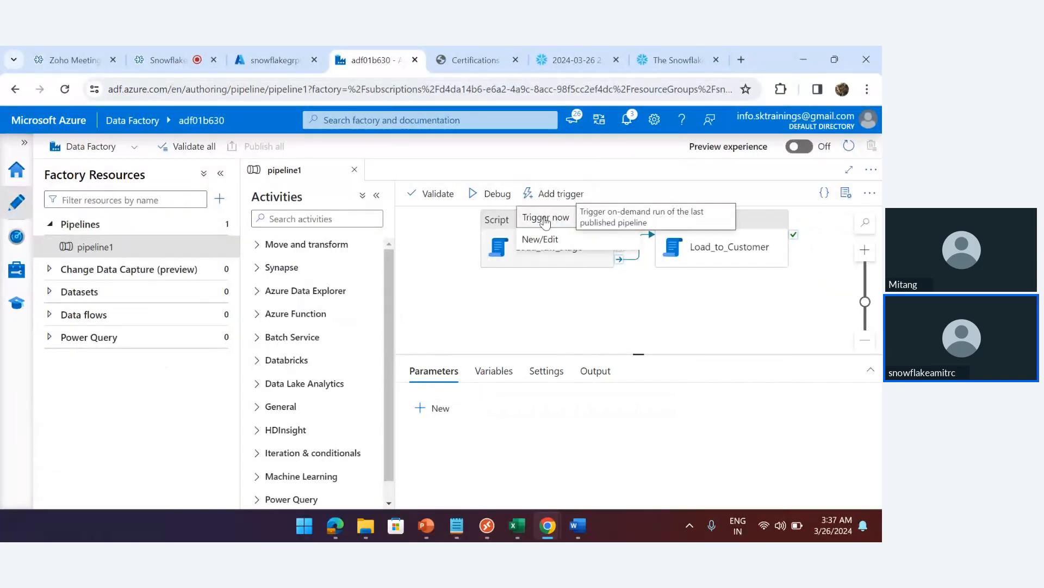
pyautogui.click(546, 219)
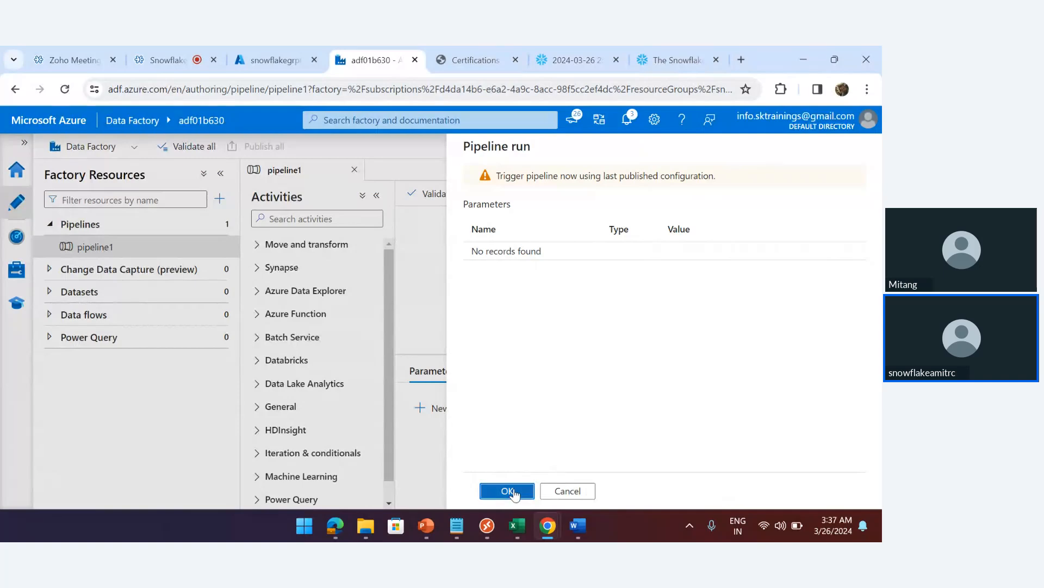
pyautogui.click(518, 492)
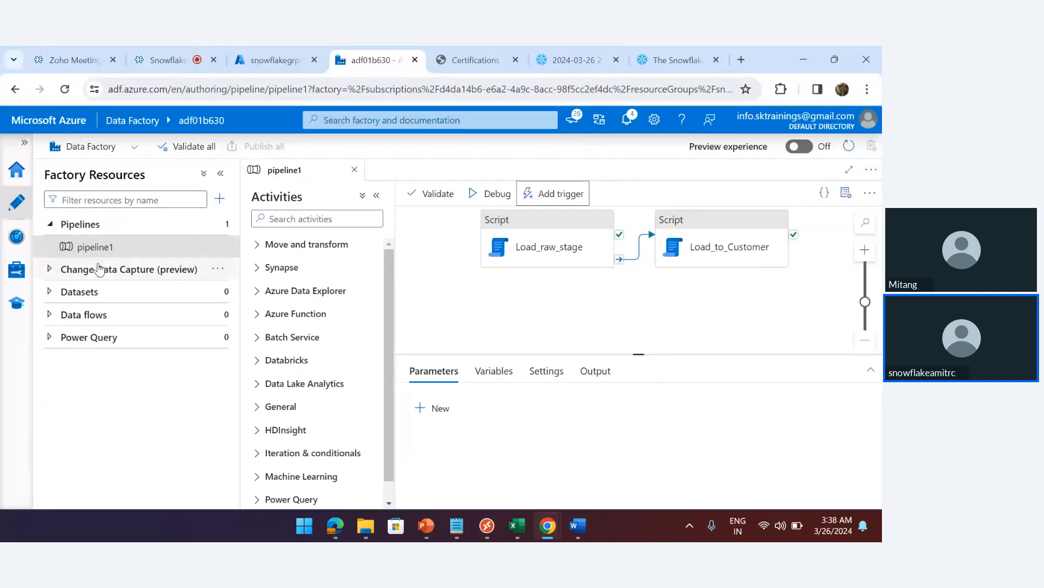
pyautogui.click(19, 241)
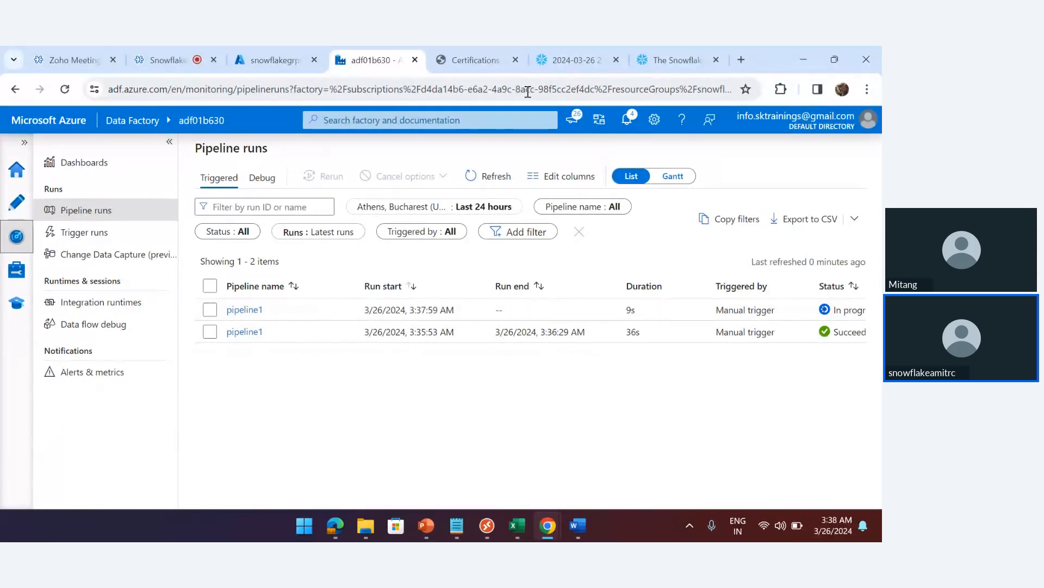
pyautogui.click(569, 64)
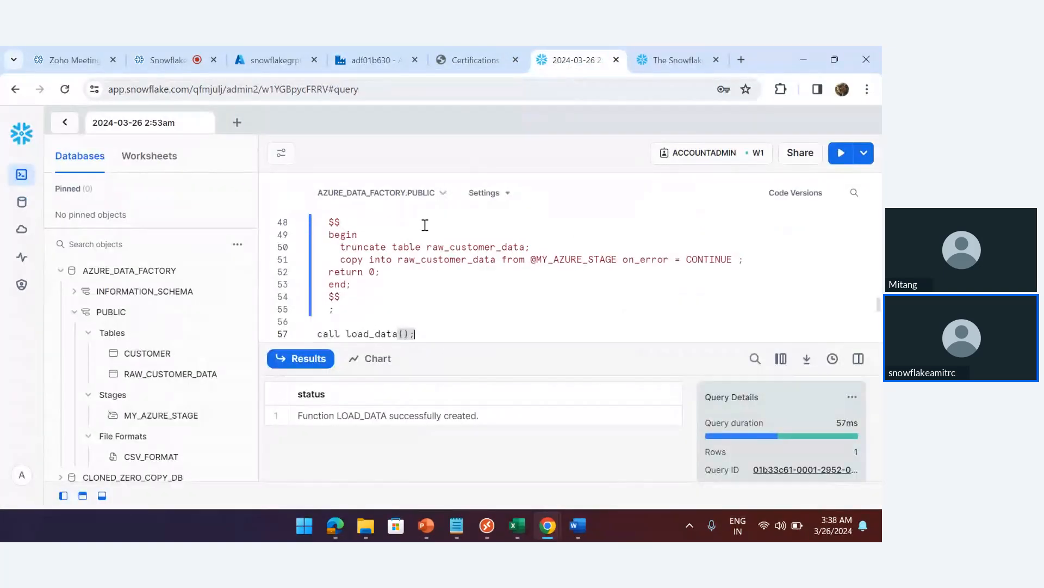
# Run the raw_customer_data query on line 59, which now returns 10 rows
pyautogui.scroll(-2, 411, 312)
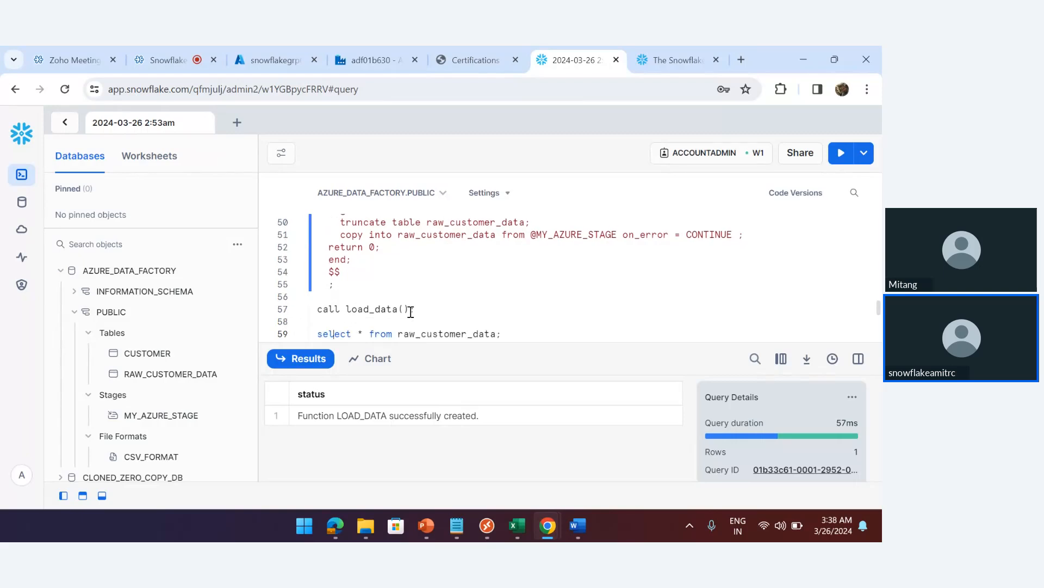
pyautogui.scroll(-1, 411, 311)
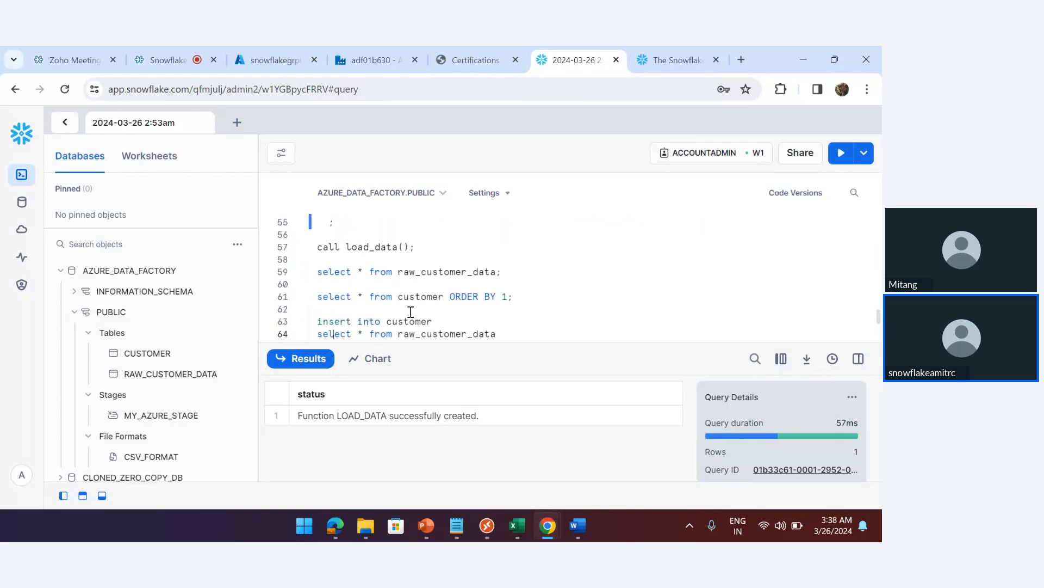
pyautogui.tripleClick(511, 275)
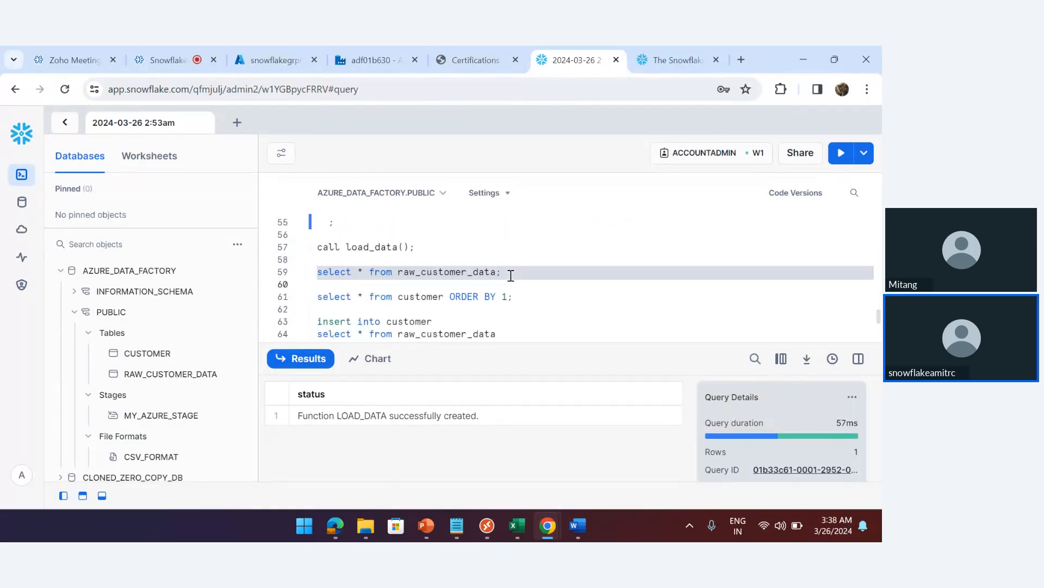
pyautogui.hotkey('ctrl', 'Return')
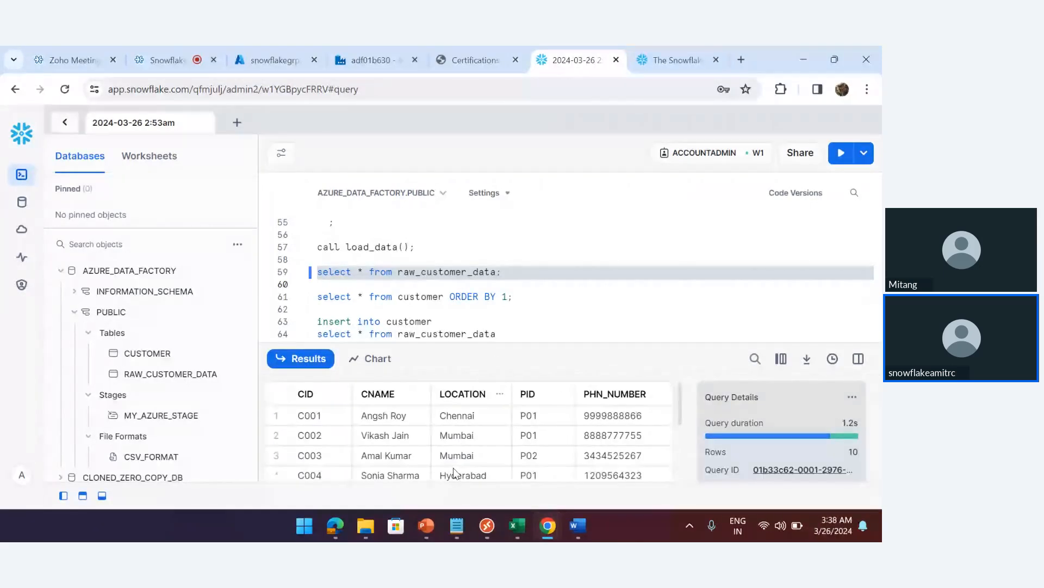
# Glance at the pipeline1 canvas, then run the line 61 customer query showing C001 and C010
pyautogui.click(367, 60)
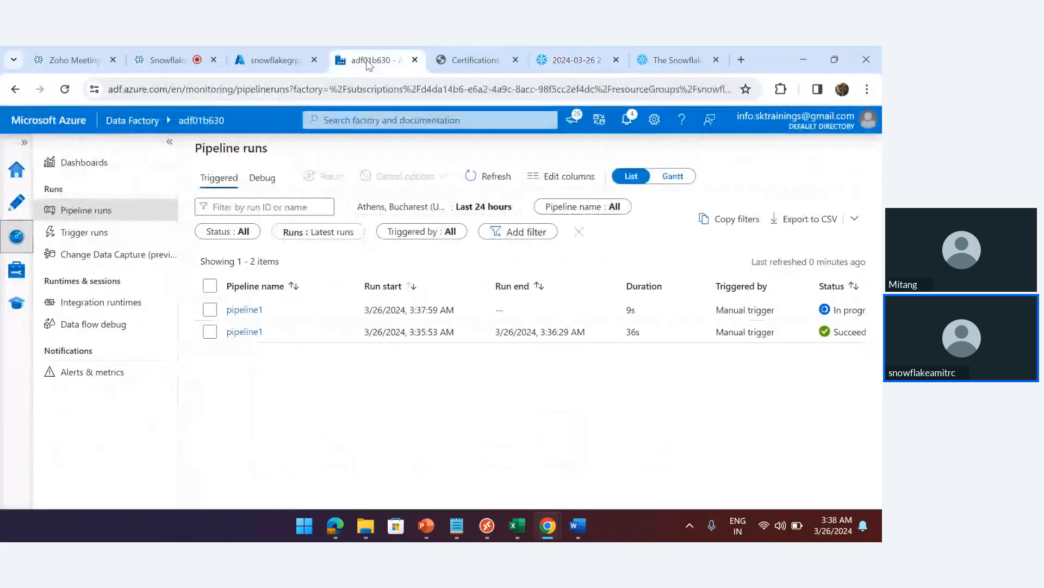
pyautogui.click(16, 202)
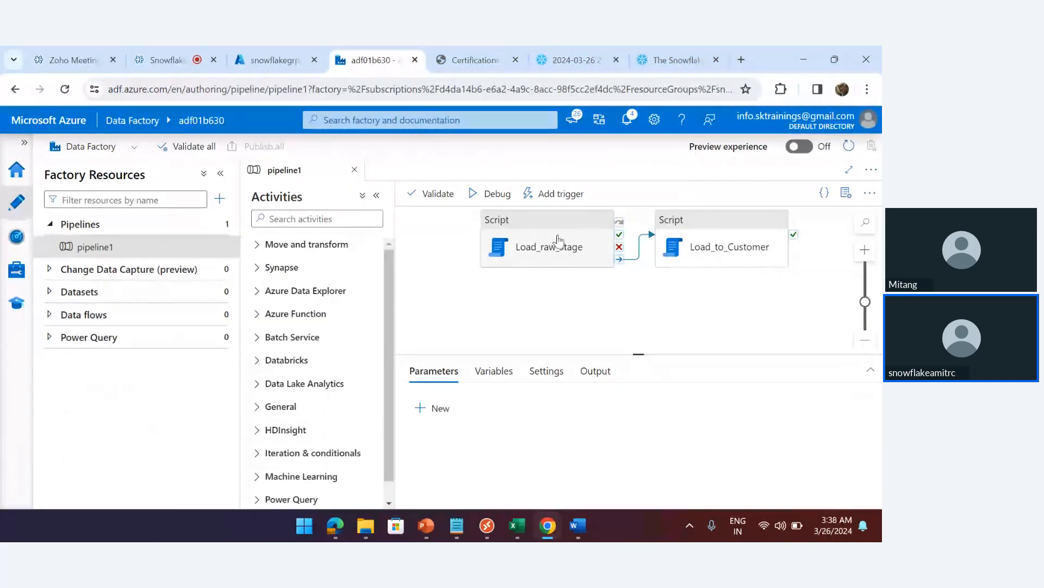
pyautogui.click(566, 57)
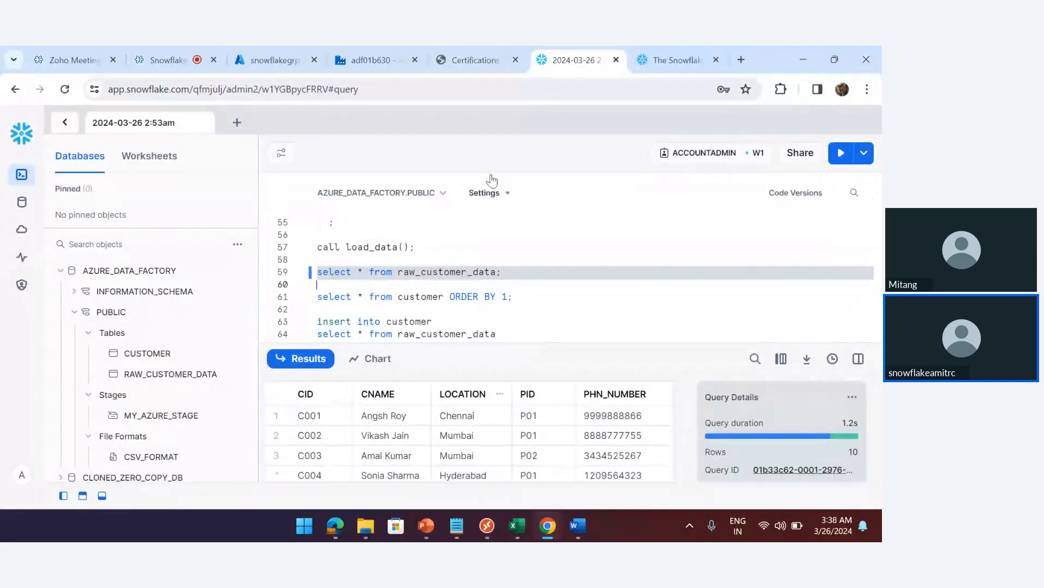
pyautogui.click(362, 57)
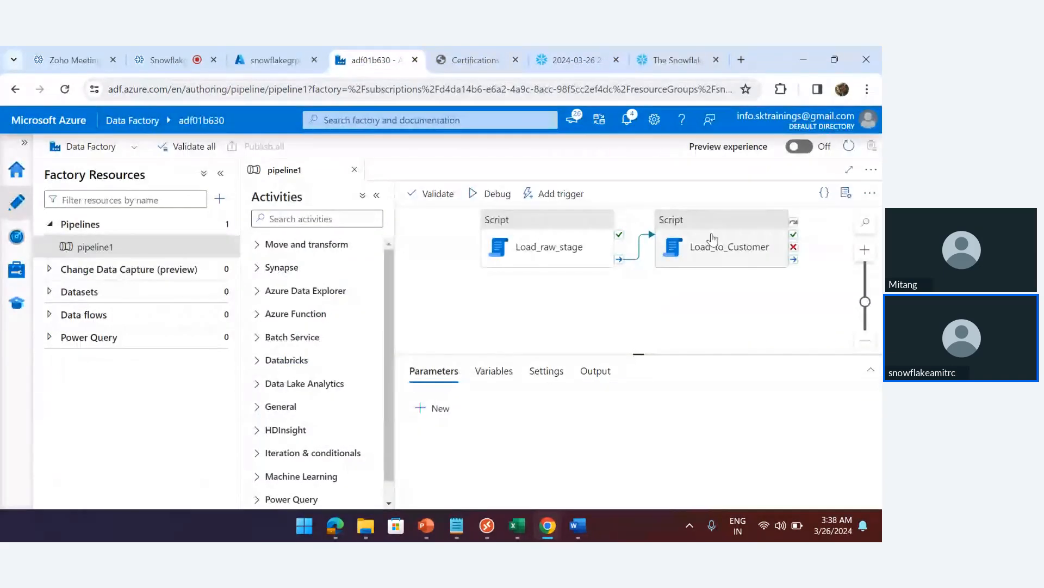
pyautogui.click(588, 64)
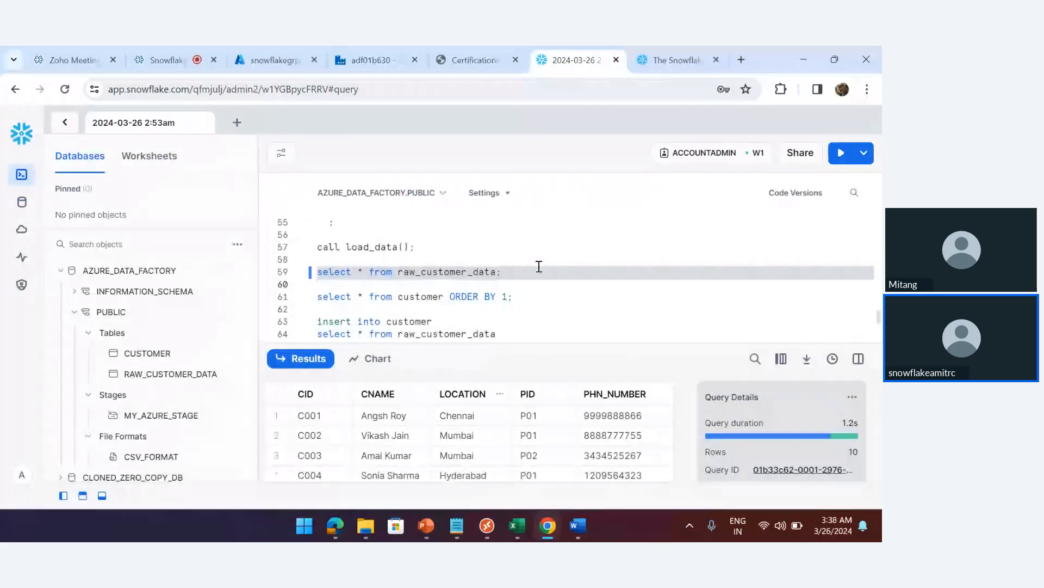
pyautogui.click(521, 298)
pyautogui.hotkey('ctrl', 'Return')
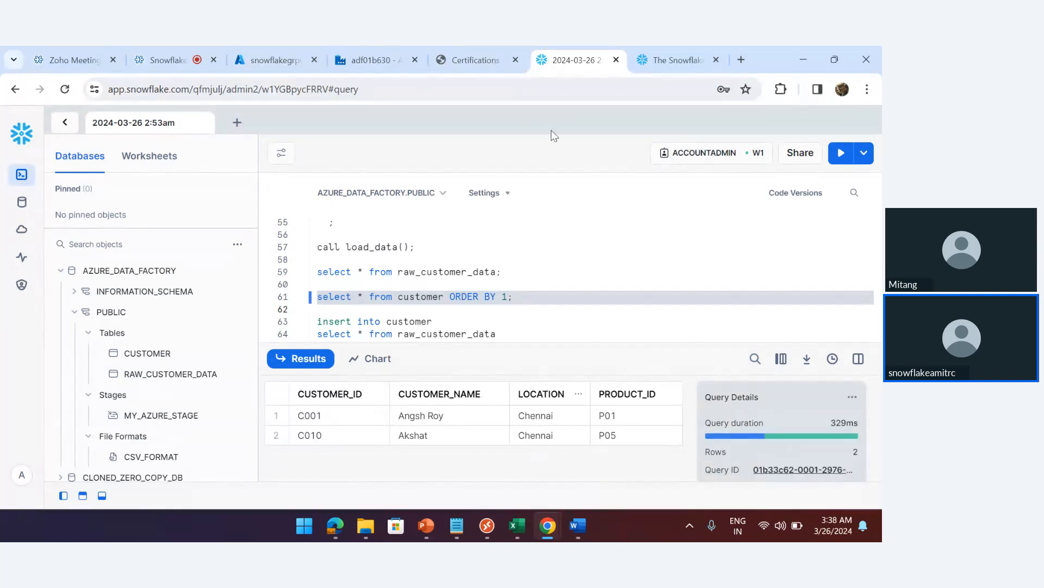
# Switch to the adf01b630 tab showing pipeline1 with Load_raw_stage chained to Load_to_Customer
pyautogui.click(370, 60)
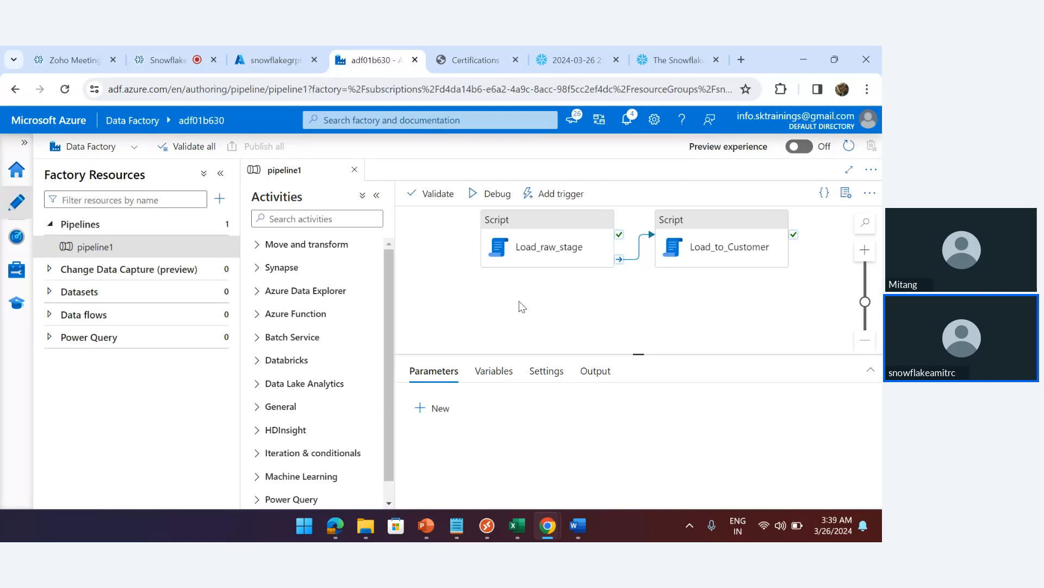
# Drop a Script activity (Script1) from General onto the canvas and link Load_raw_stage's On fail output to it
pyautogui.moveTo(578, 259)
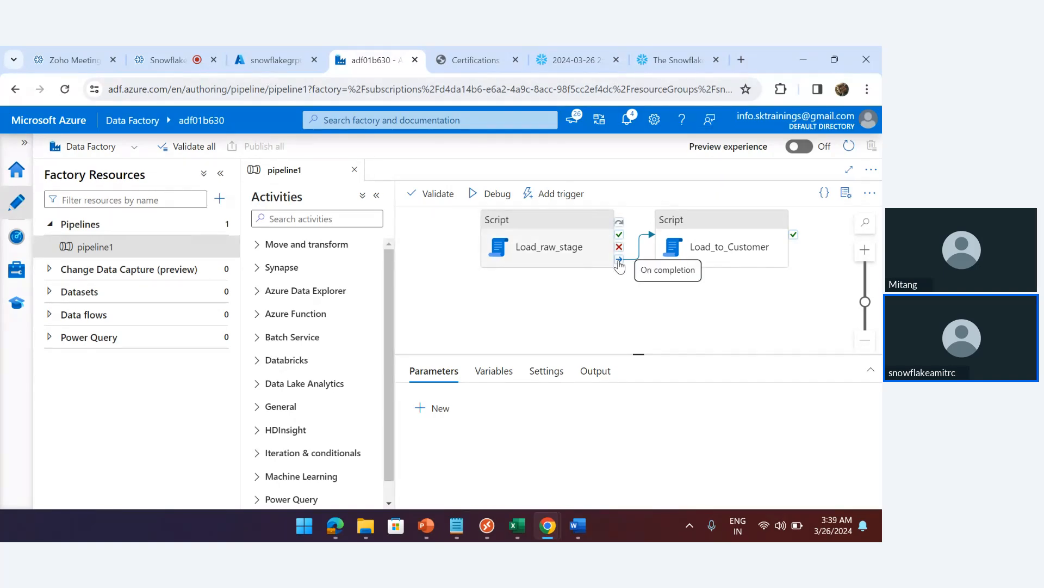
pyautogui.moveTo(619, 260); pyautogui.dragTo(700, 339)
pyautogui.moveTo(621, 260)
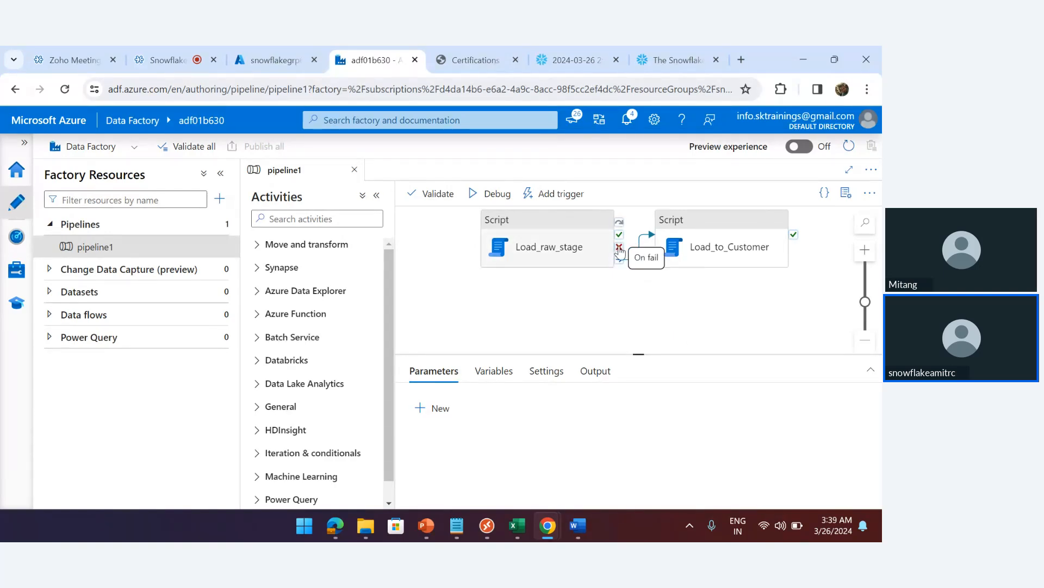
pyautogui.moveTo(619, 249); pyautogui.dragTo(635, 334)
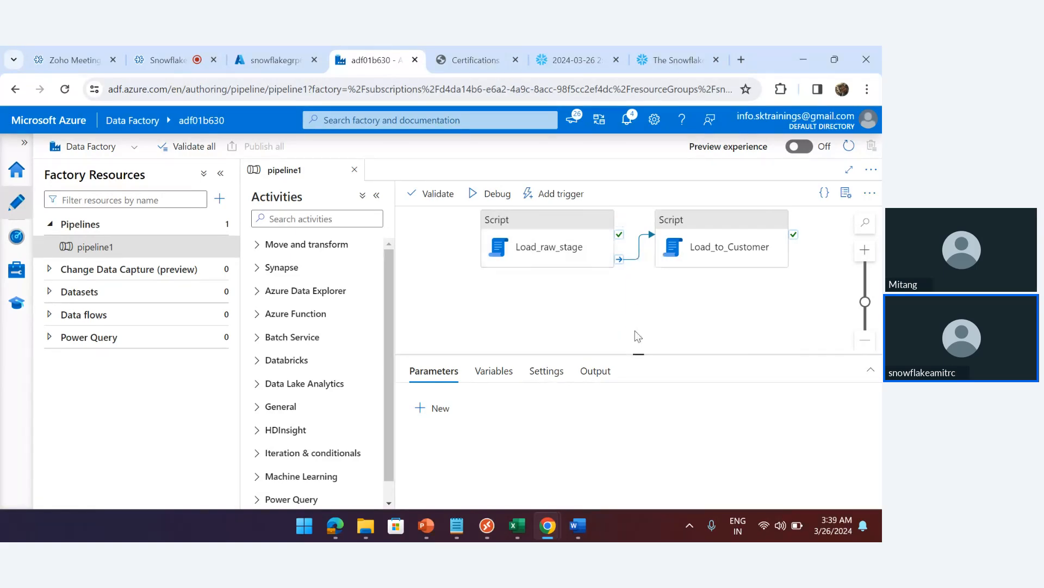
pyautogui.click(281, 407)
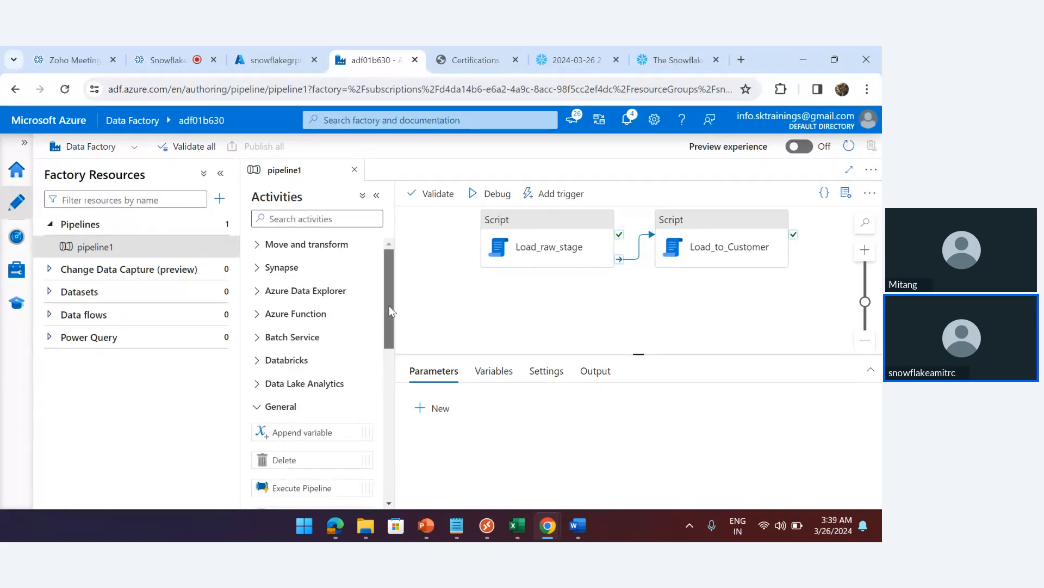
pyautogui.moveTo(386, 316); pyautogui.dragTo(392, 360)
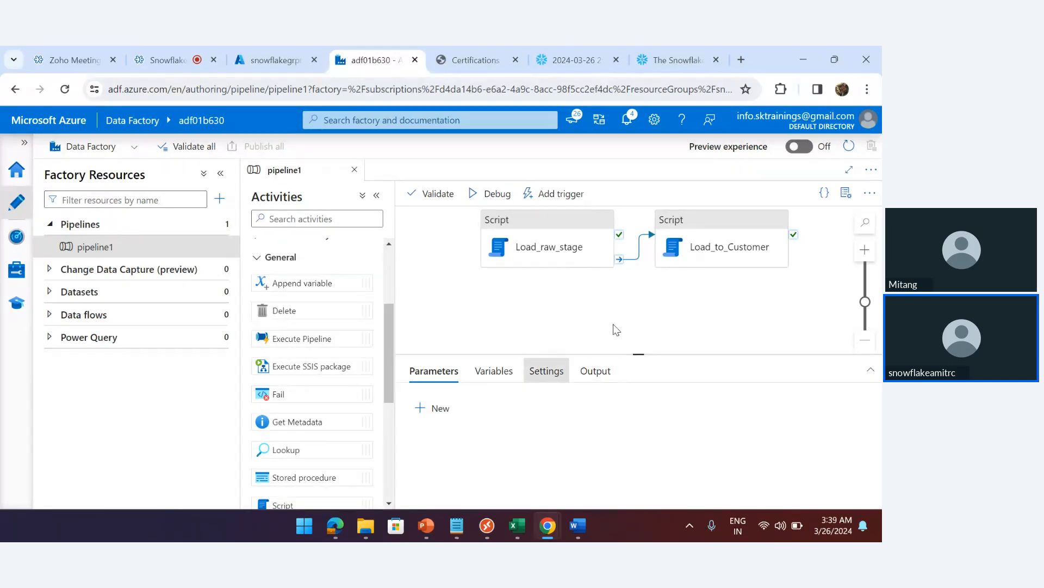
pyautogui.moveTo(294, 505); pyautogui.dragTo(667, 306)
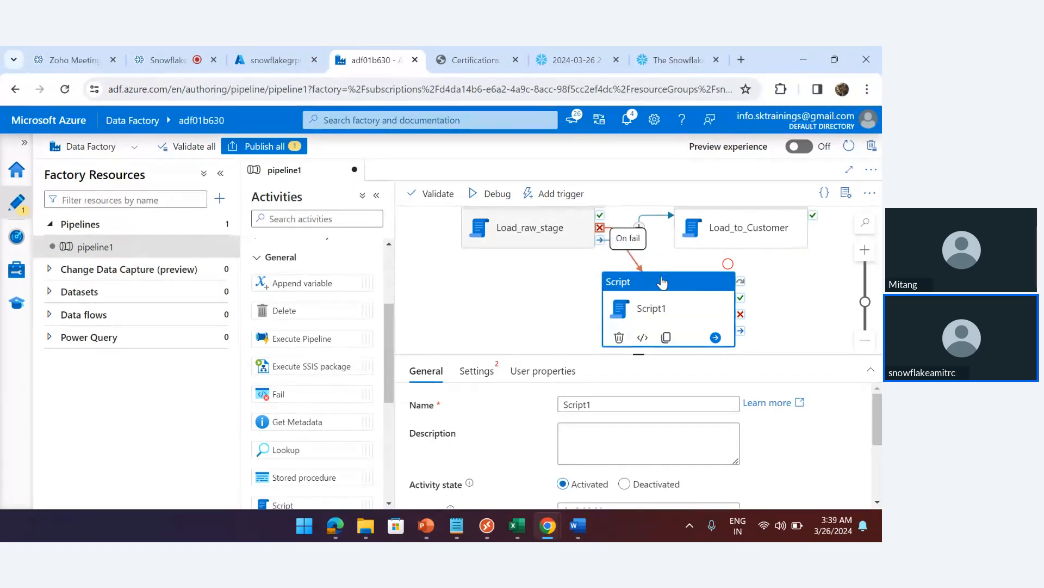
pyautogui.moveTo(600, 227); pyautogui.dragTo(620, 315)
pyautogui.click(517, 311)
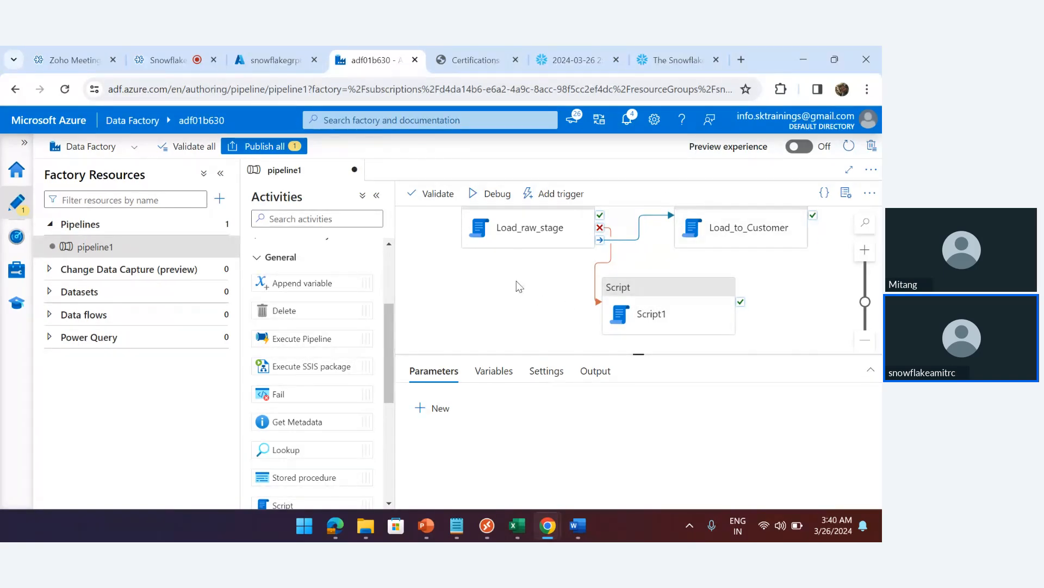
# Pass through the snowflakegrp and Snowflake tabs, then bring up the Word document of Snowflake performance tips
pyautogui.click(276, 59)
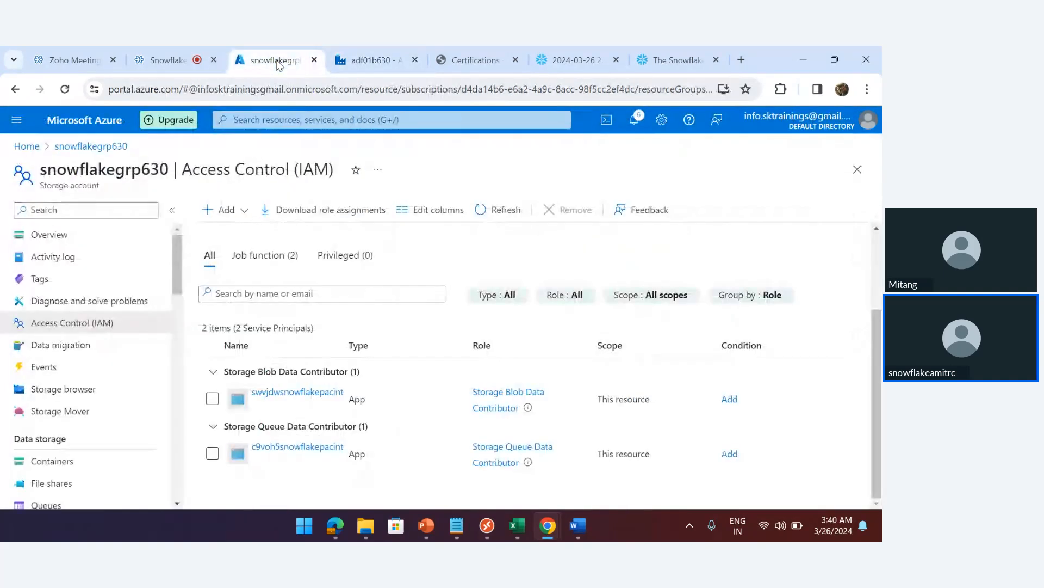
pyautogui.click(569, 57)
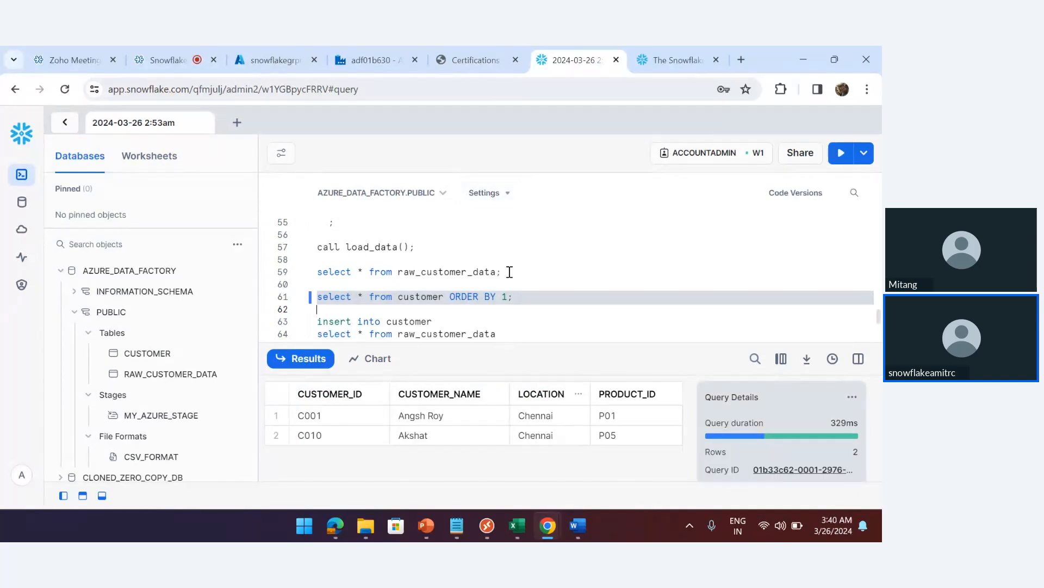
pyautogui.click(581, 536)
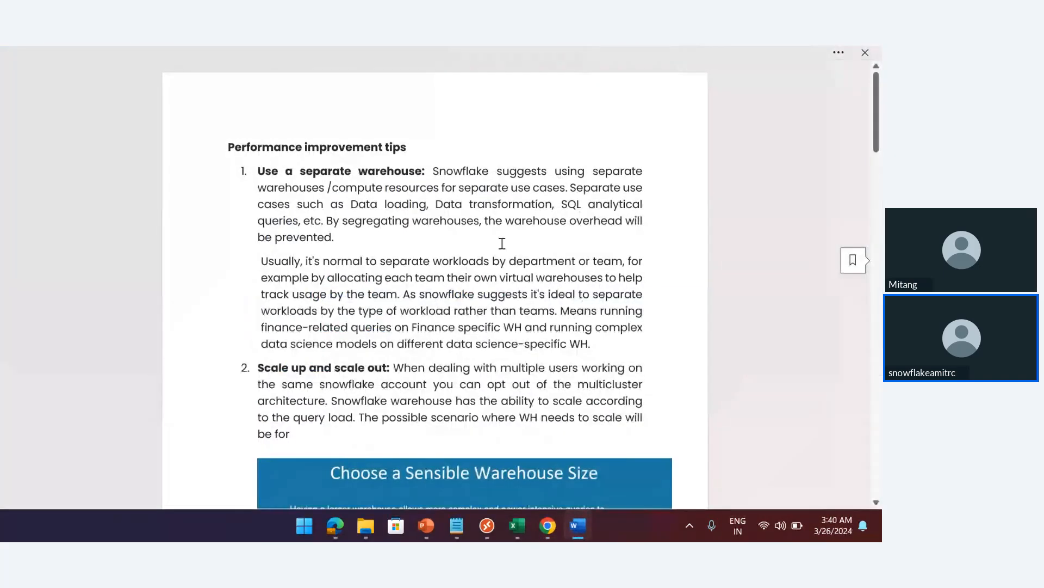